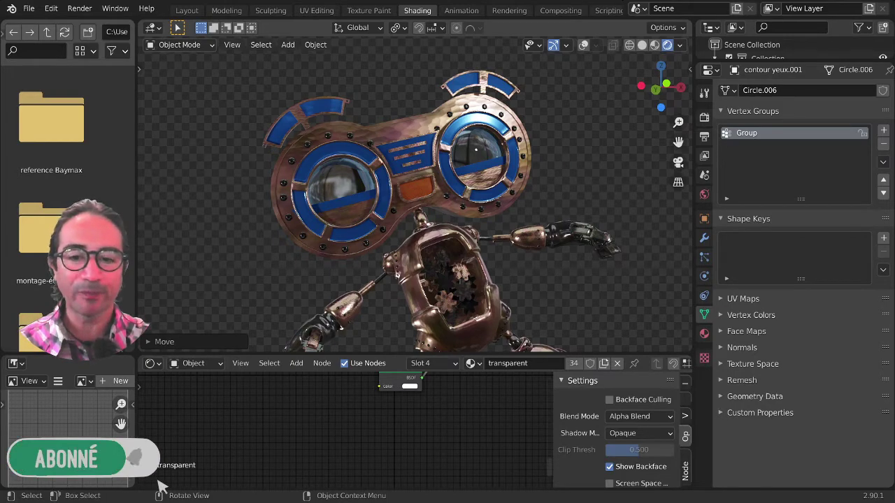
# - Select the robot's head and show the viewport overlays around its eyes
pyautogui.scroll(3, 521, 293)
pyautogui.moveTo(507, 290); pyautogui.dragTo(544, 80, button='middle')
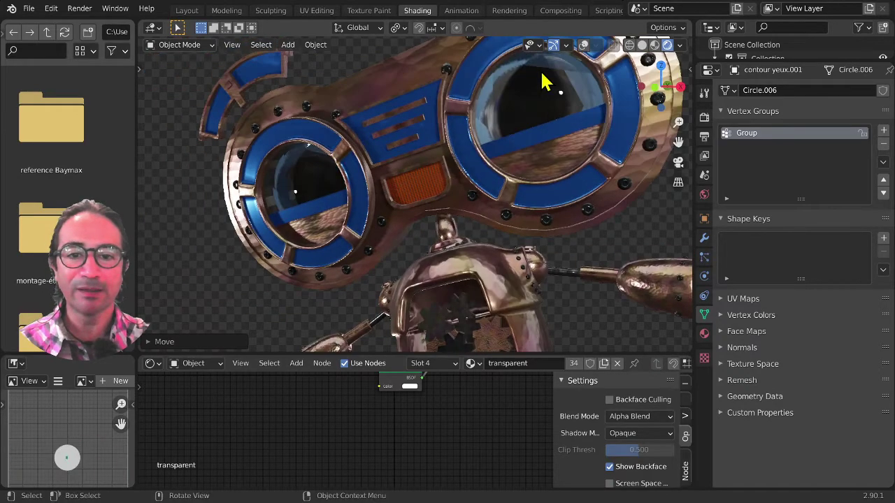
pyautogui.click(543, 109)
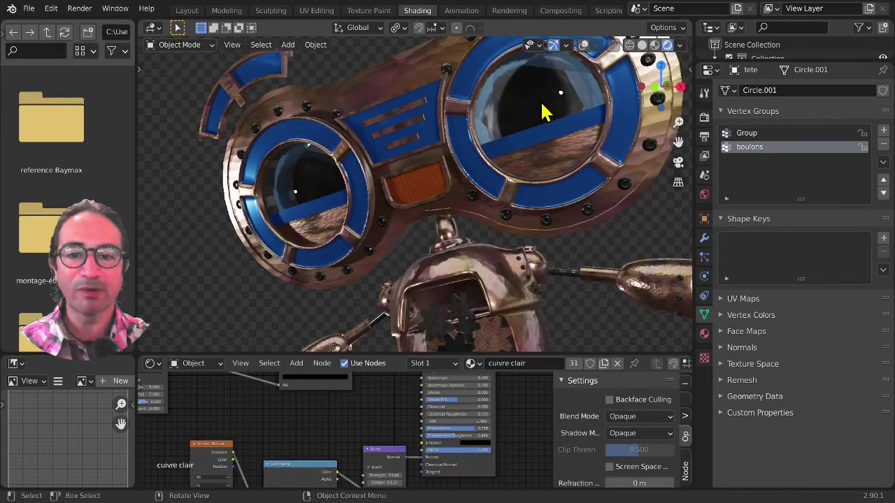
pyautogui.click(585, 44)
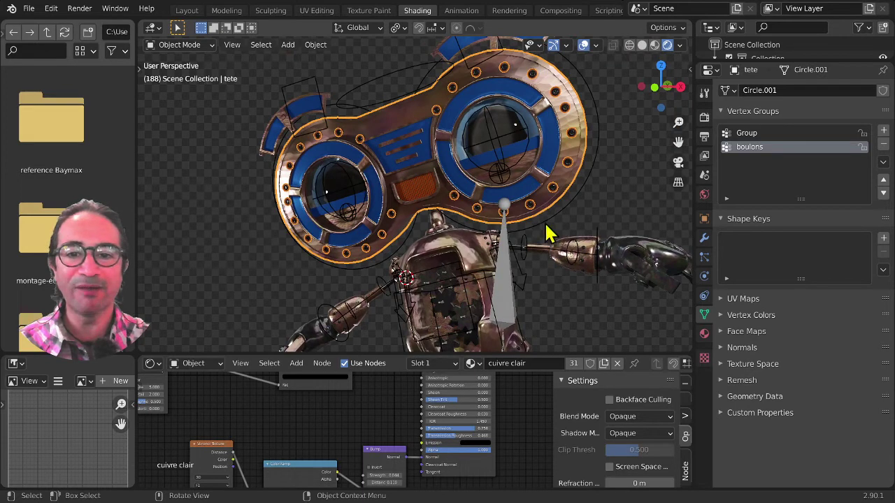
pyautogui.moveTo(549, 234); pyautogui.dragTo(553, 124, button='middle')
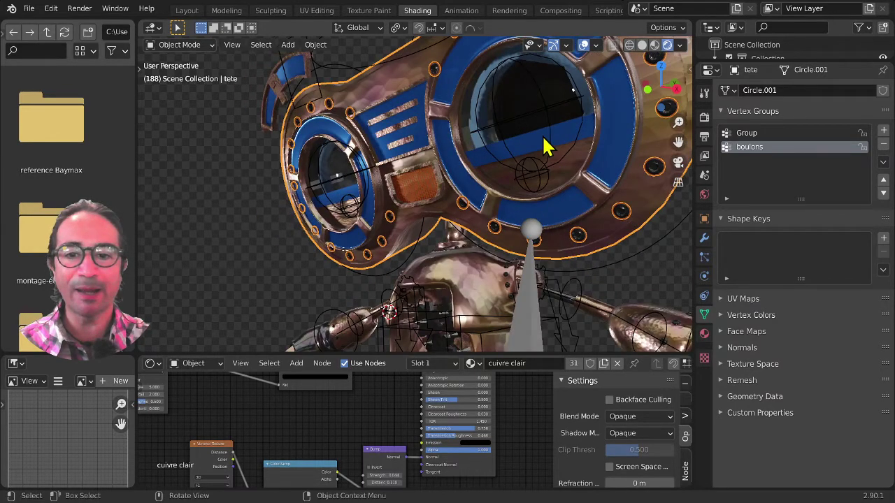
# - Move the eye contour object (contour yeux.001) along its local Y axis relative to the eye sockets
pyautogui.click(327, 170)
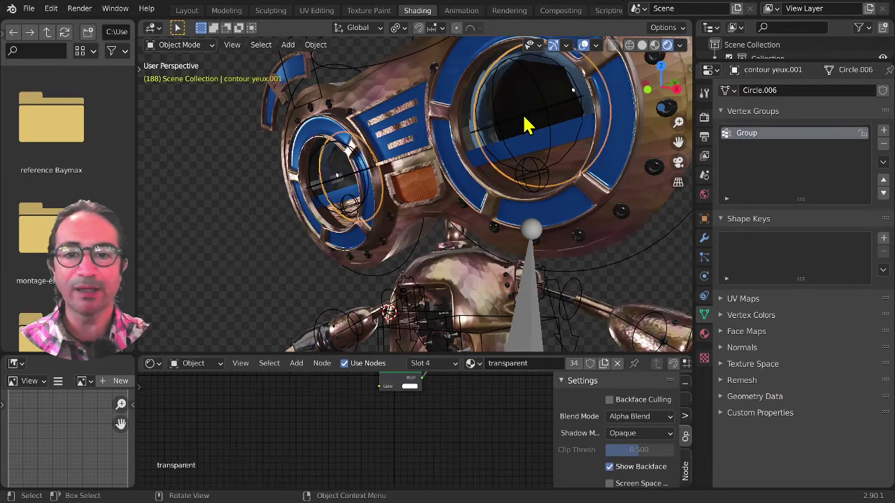
pyautogui.scroll(-2, 452, 219)
pyautogui.moveTo(465, 224); pyautogui.dragTo(446, 226, button='middle')
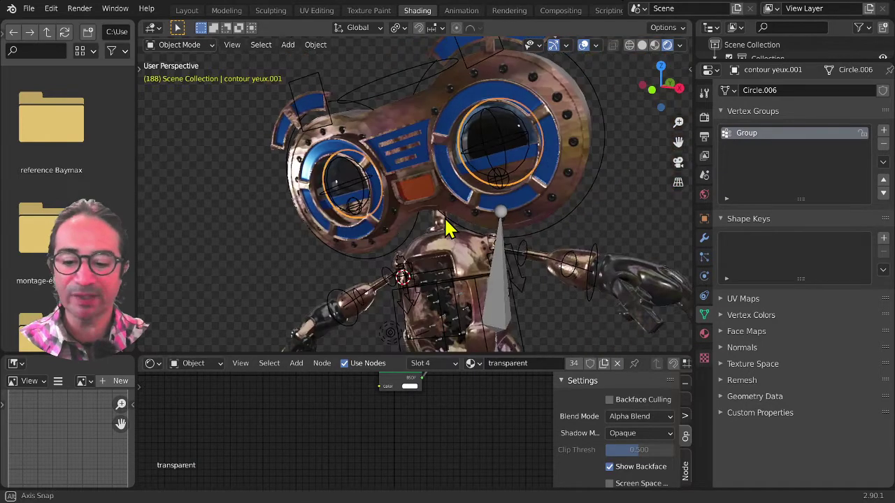
pyautogui.scroll(-1, 445, 226)
pyautogui.press('g')
pyautogui.press('y')
pyautogui.press('y')
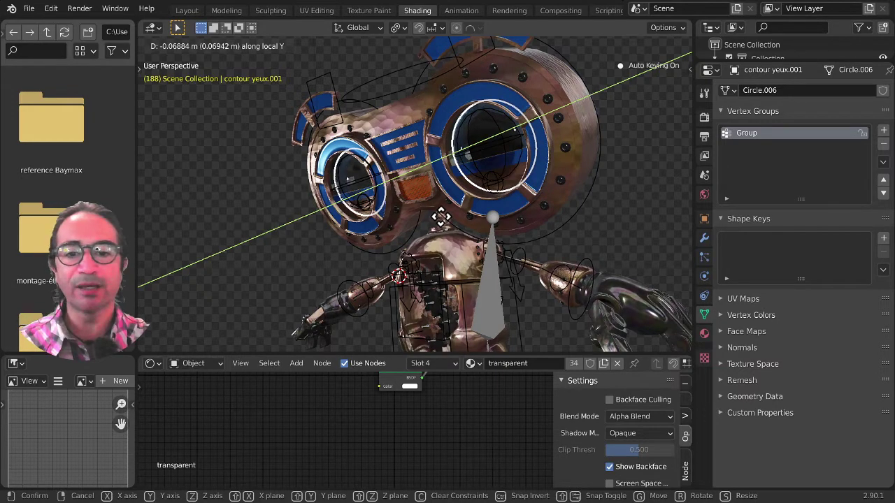
pyautogui.click(389, 193)
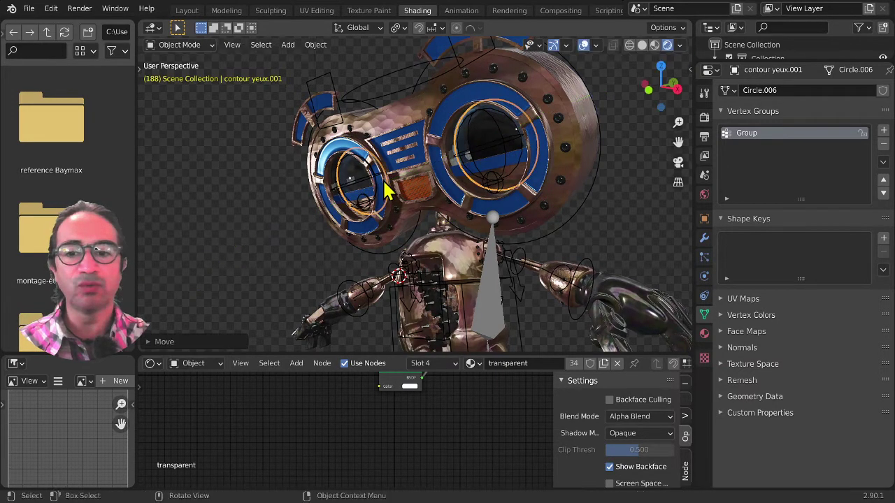
# - Examine the overlapping parts around the eyes, selecting the rig, the head and the iris plane in turn
pyautogui.moveTo(440, 175); pyautogui.dragTo(487, 200, button='middle')
pyautogui.scroll(2, 380, 233)
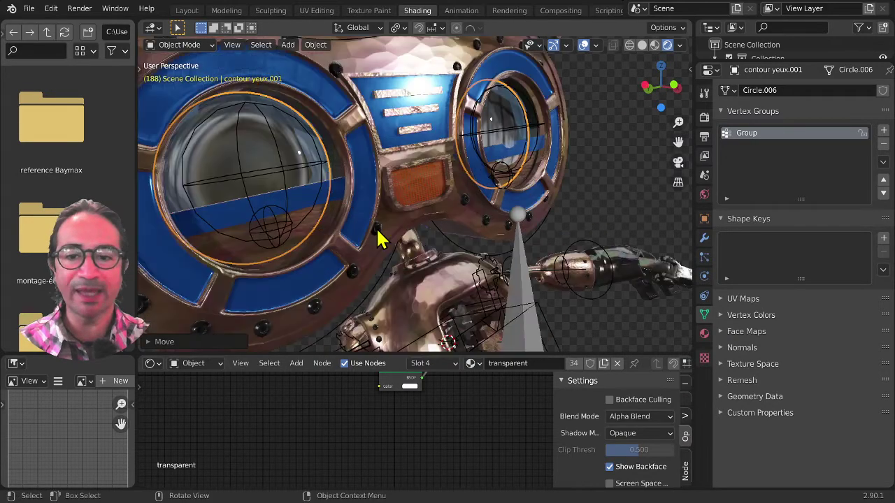
pyautogui.scroll(2, 549, 166)
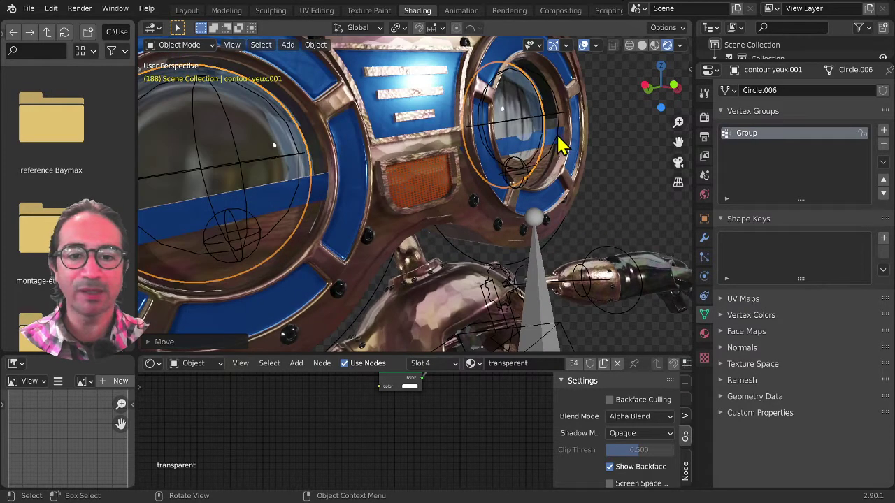
pyautogui.click(557, 136)
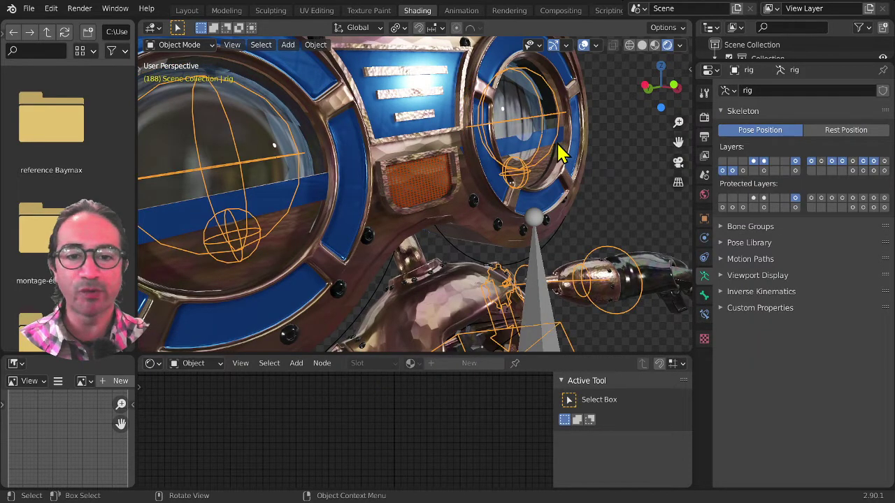
pyautogui.click(559, 152)
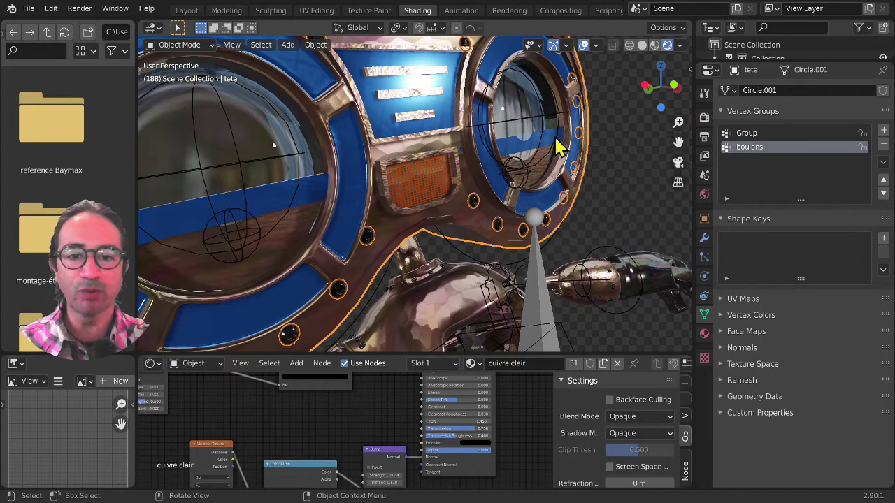
pyautogui.click(558, 147)
pyautogui.click(558, 146)
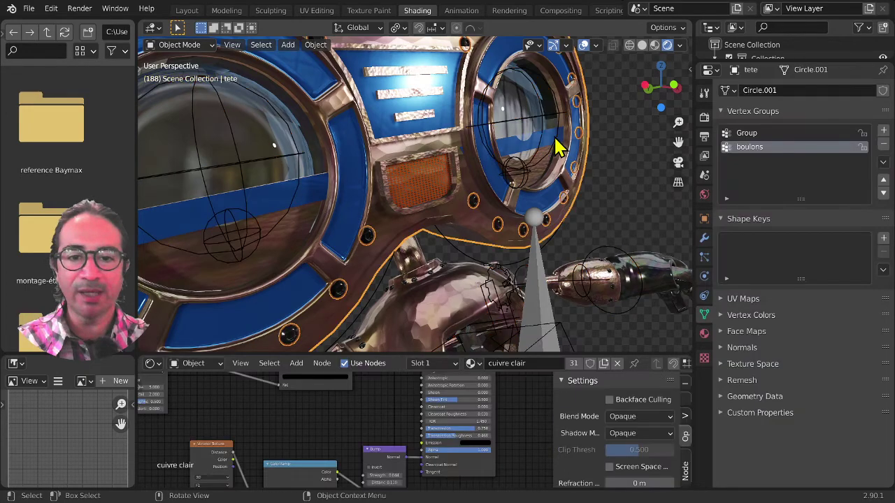
pyautogui.click(549, 142)
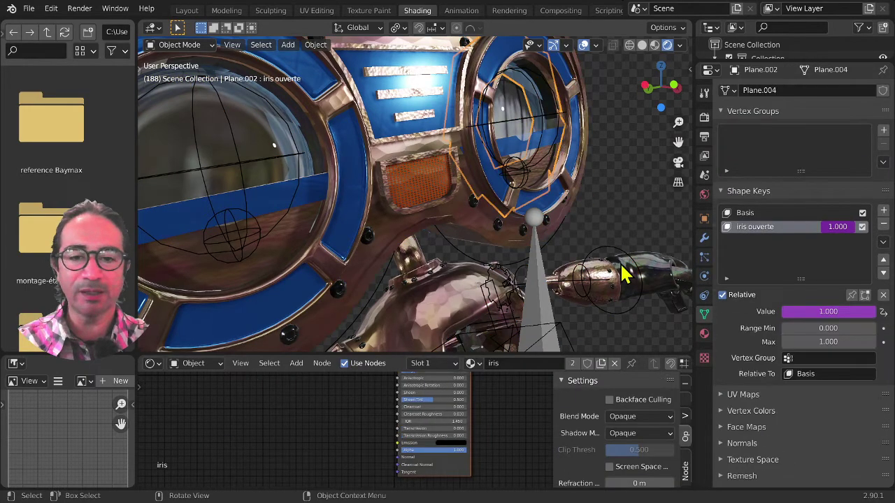
pyautogui.moveTo(558, 276); pyautogui.dragTo(532, 157, button='middle')
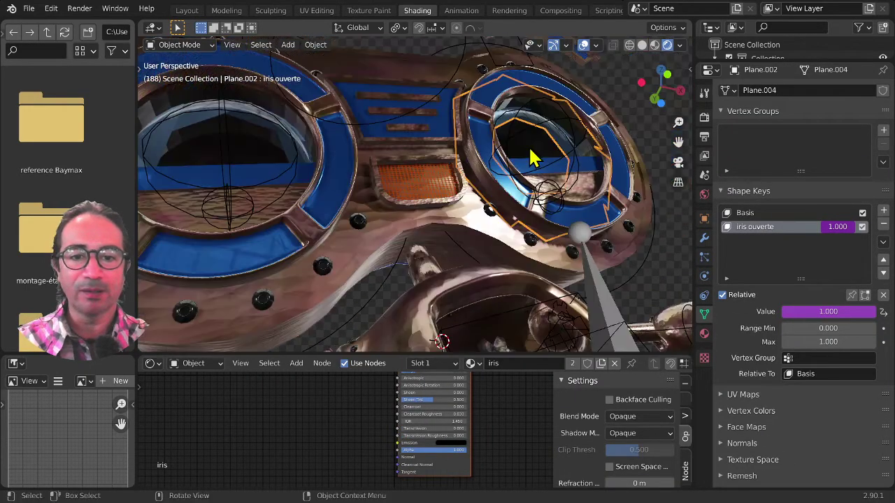
# - Switch to solid shading and move the blue lower eyelid about -0.005 m along its local Y axis
pyautogui.click(593, 189)
pyautogui.click(642, 44)
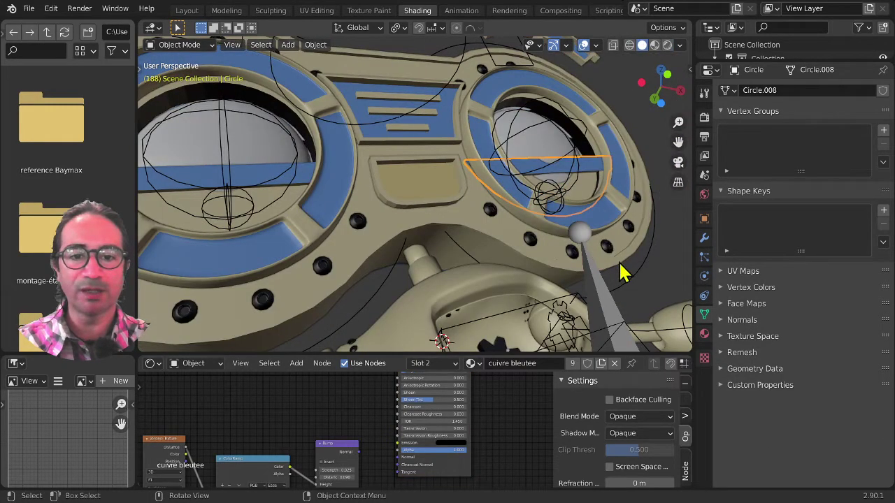
pyautogui.moveTo(620, 264); pyautogui.dragTo(461, 336, button='middle')
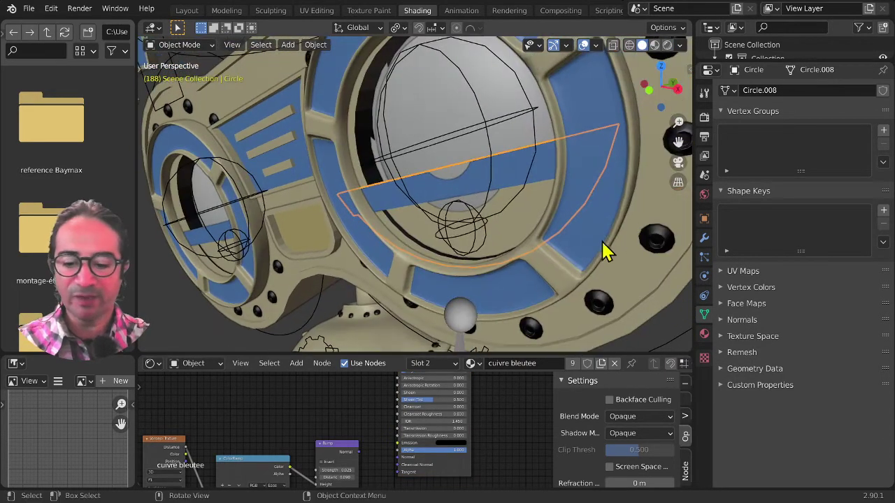
pyautogui.press('g')
pyautogui.press('y')
pyautogui.press('y')
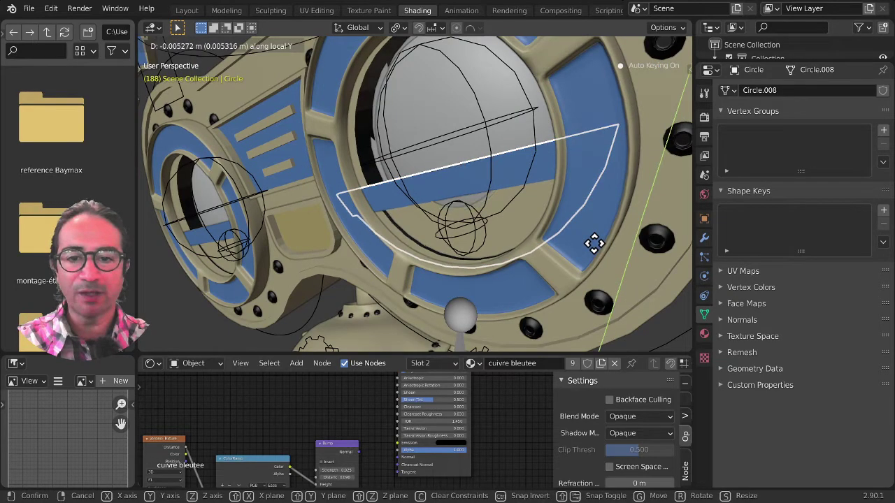
pyautogui.click(594, 247)
# - Frame the robot's head and upper body and return the viewport to rendered shading
pyautogui.scroll(-4, 499, 239)
pyautogui.moveTo(482, 246); pyautogui.dragTo(523, 235, button='middle')
pyautogui.scroll(-3, 499, 239)
pyautogui.moveTo(424, 230); pyautogui.dragTo(410, 219, button='middle')
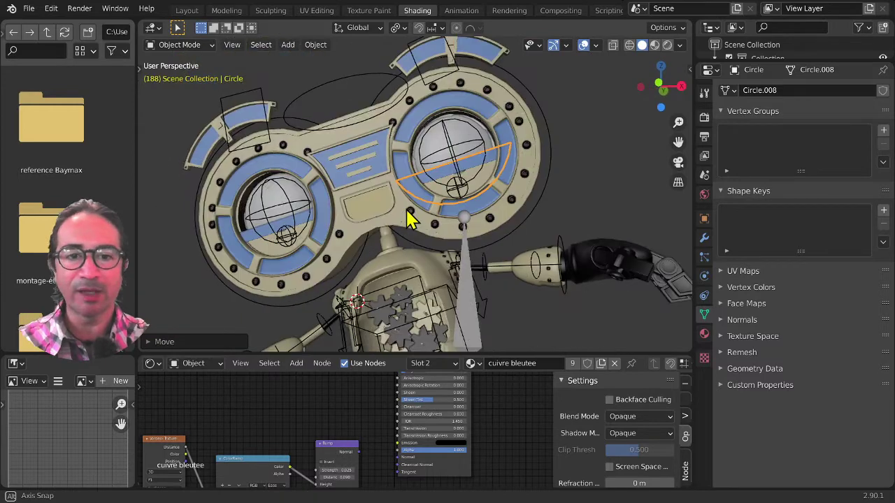
pyautogui.moveTo(506, 221)
pyautogui.mouseDown(button='middle')
pyautogui.moveTo(480, 234)
pyautogui.moveTo(545, 184)
pyautogui.mouseUp(button='middle')
pyautogui.click(667, 46)
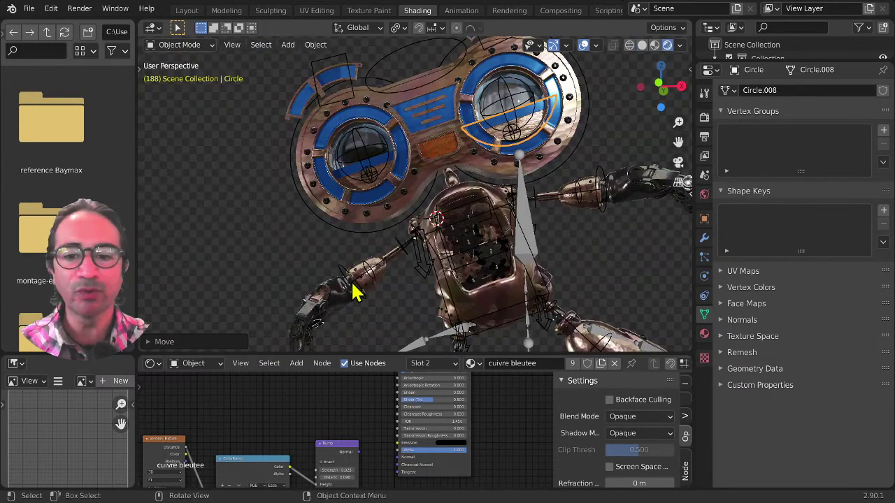
# - Select the robot's copper torso and frame its shoulder area in close-up
pyautogui.scroll(5, 416, 238)
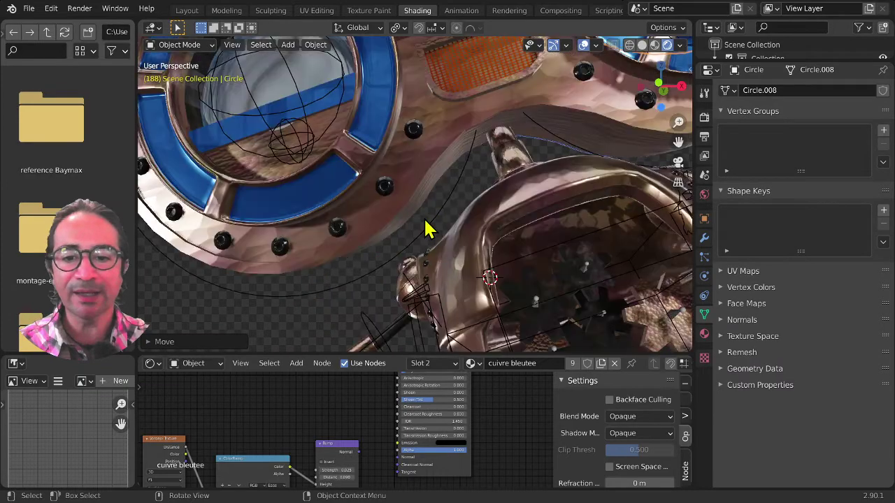
pyautogui.moveTo(428, 229); pyautogui.dragTo(498, 256, button='middle')
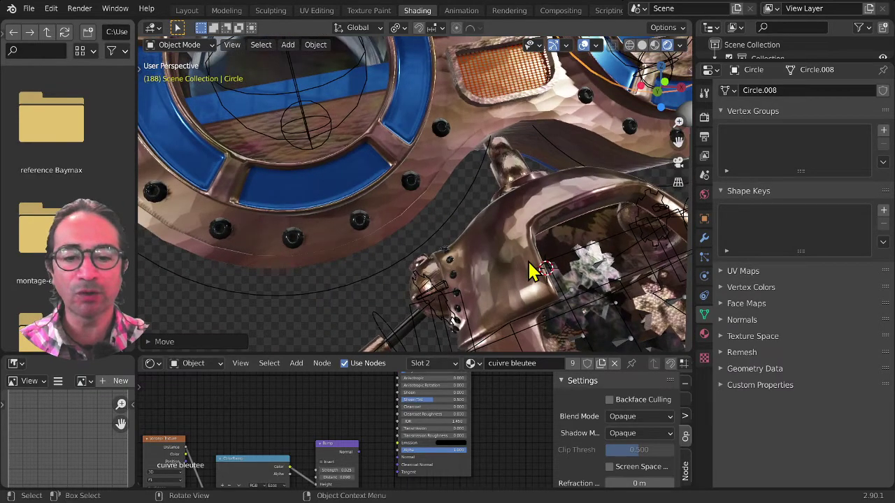
pyautogui.click(497, 256)
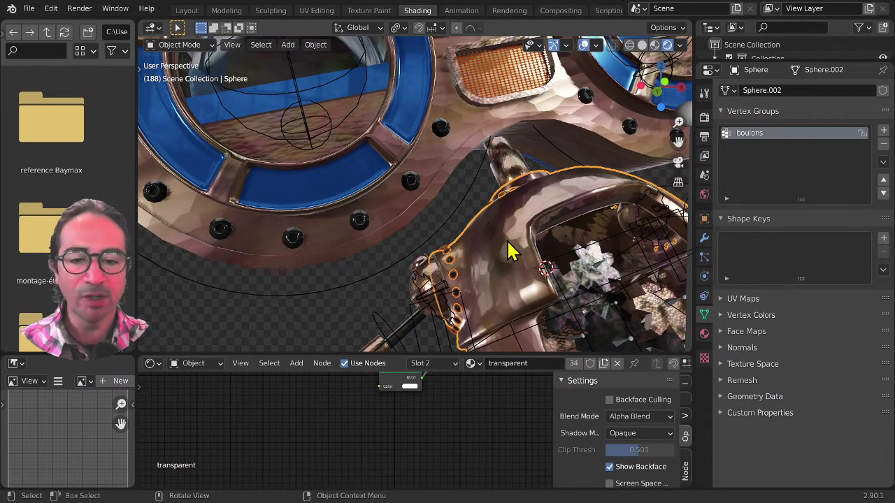
pyautogui.press('KP_Decimal')
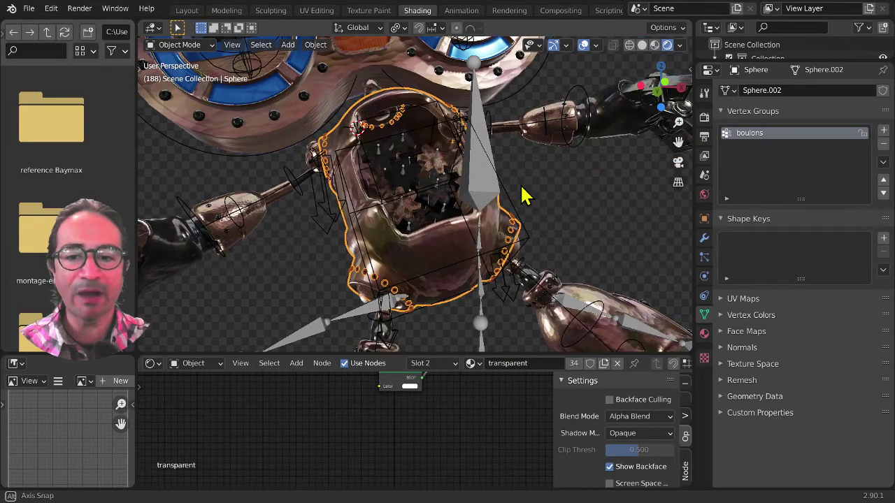
pyautogui.moveTo(525, 195); pyautogui.dragTo(455, 132, button='middle')
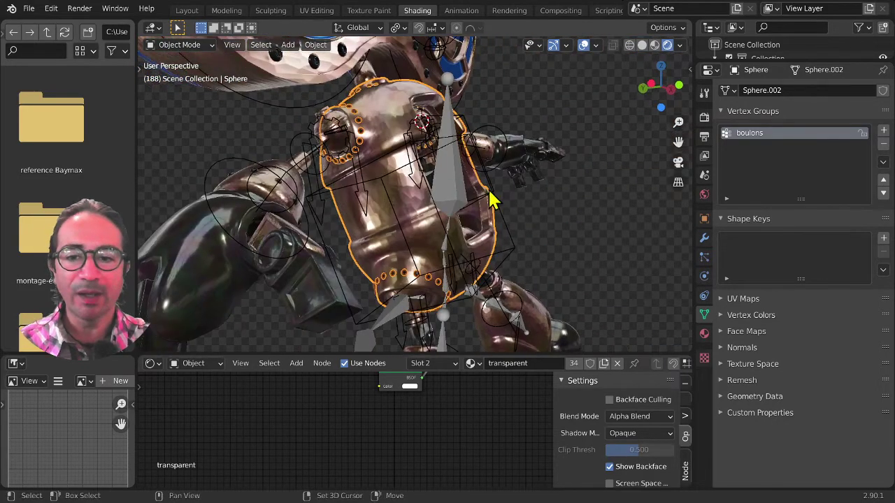
pyautogui.scroll(4, 497, 206)
pyautogui.scroll(4, 492, 207)
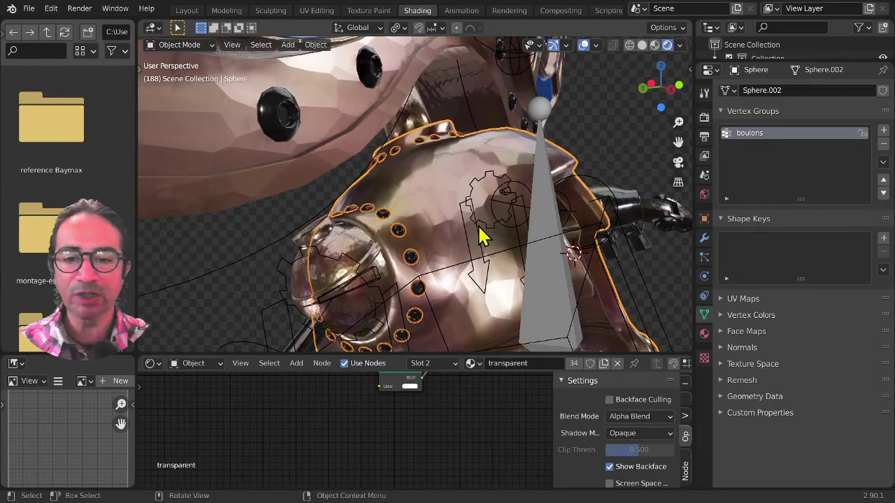
pyautogui.moveTo(482, 236); pyautogui.dragTo(558, 207, button='middle')
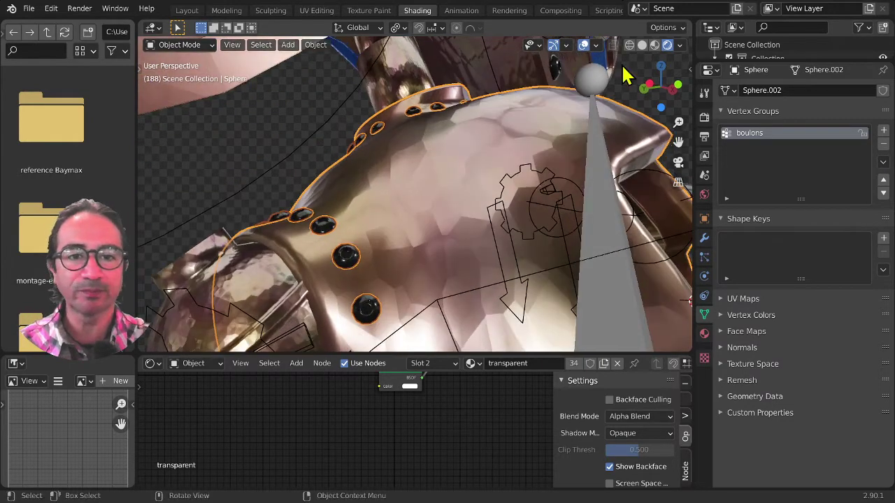
# - Hide the viewport overlays and enlarge the shader editor area
pyautogui.hotkey('shift', 'alt', 'z')
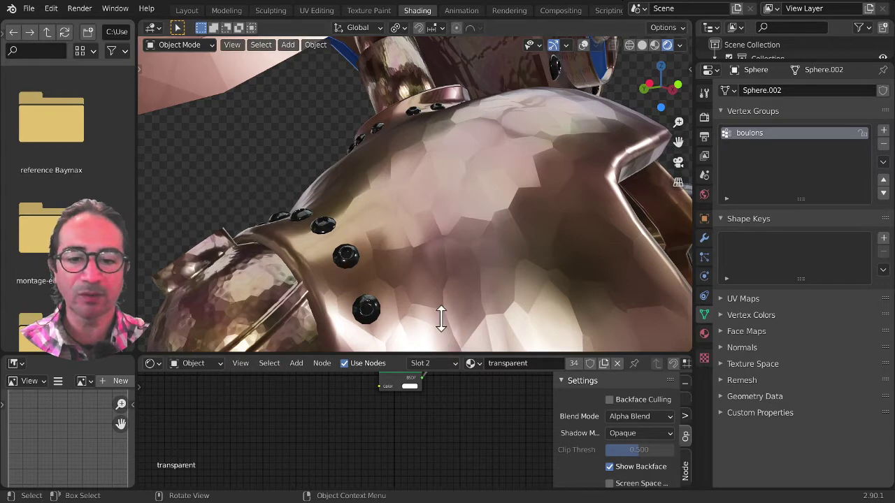
pyautogui.moveTo(441, 318); pyautogui.dragTo(458, 168)
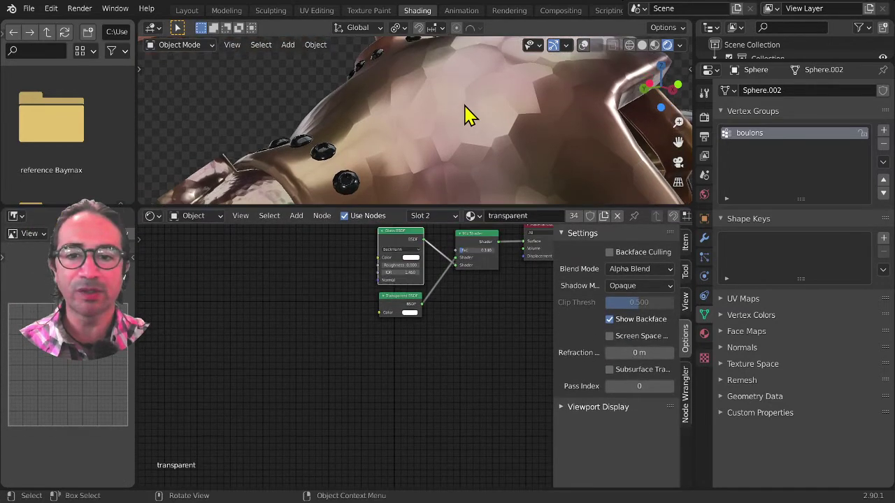
pyautogui.scroll(-3, 465, 119)
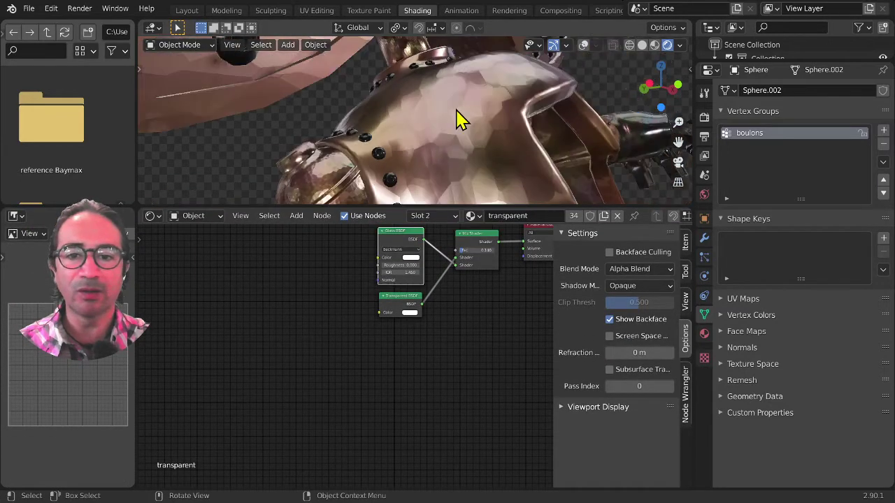
# - Show the node tree of the torso's "cuivre clair" material in slot 1
pyautogui.moveTo(413, 363); pyautogui.dragTo(370, 400, button='middle')
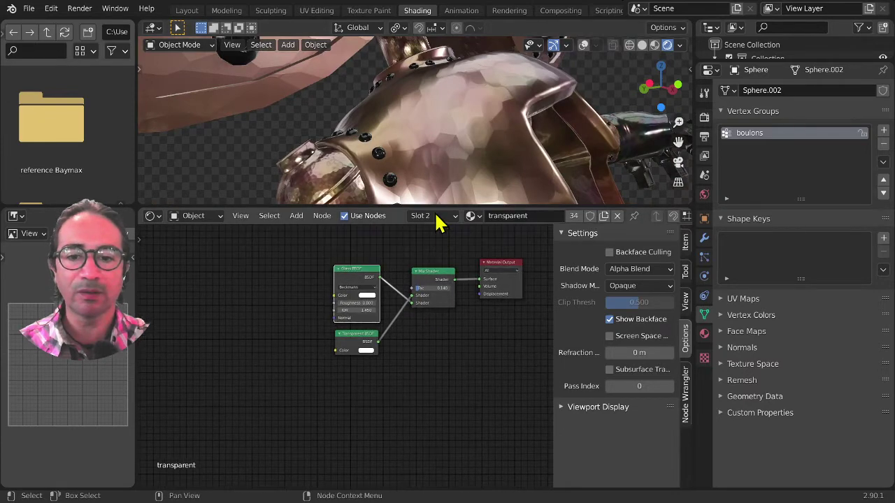
pyautogui.click(435, 217)
pyautogui.click(392, 245)
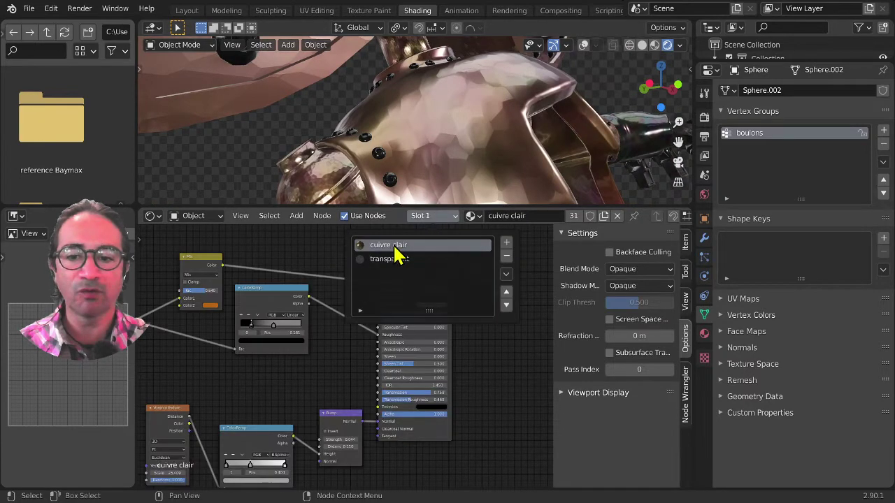
# - Preview the Distance output of the Voronoi Texture node that feeds the bump's ColorRamp
pyautogui.scroll(3, 289, 397)
pyautogui.moveTo(290, 397); pyautogui.dragTo(417, 287, button='middle')
pyautogui.scroll(4, 418, 288)
pyautogui.scroll(3, 419, 295)
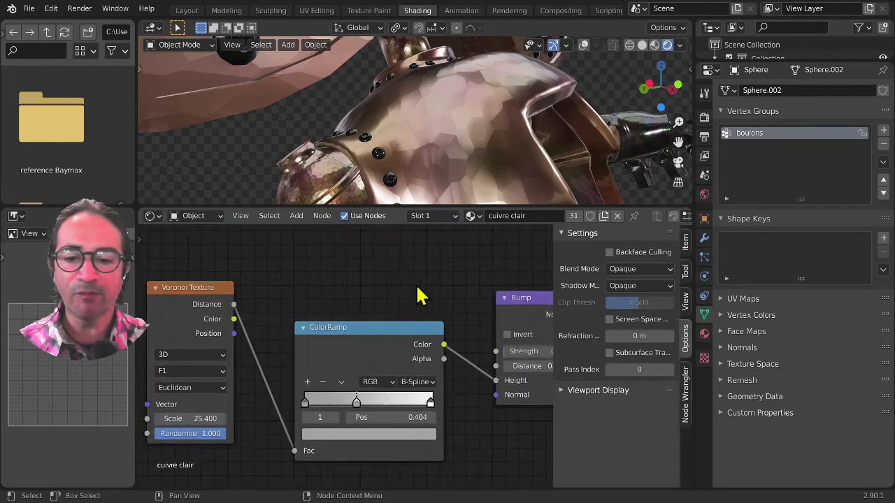
pyautogui.moveTo(212, 393); pyautogui.dragTo(392, 361, button='middle')
pyautogui.scroll(3, 388, 351)
pyautogui.moveTo(351, 329); pyautogui.dragTo(333, 380, button='middle')
pyautogui.click(279, 263)
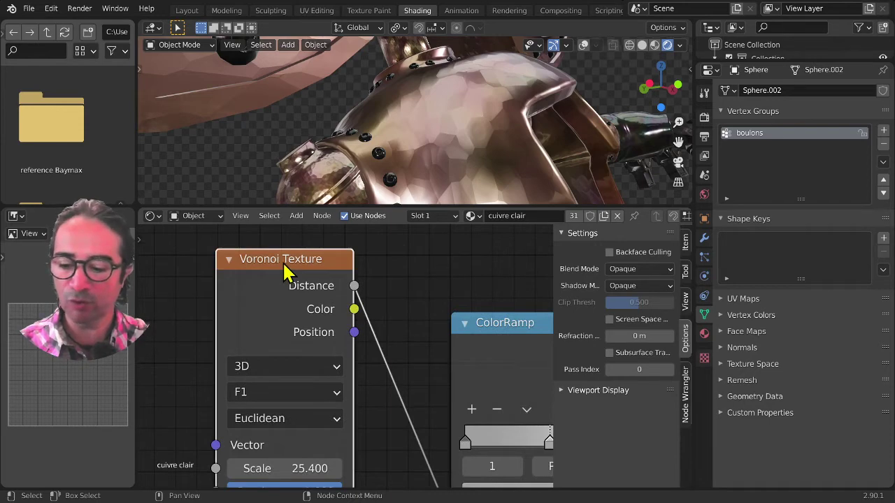
pyautogui.keyDown('ctrl'); pyautogui.keyDown('shift'); pyautogui.click(283, 273); pyautogui.keyUp('shift'); pyautogui.keyUp('ctrl')
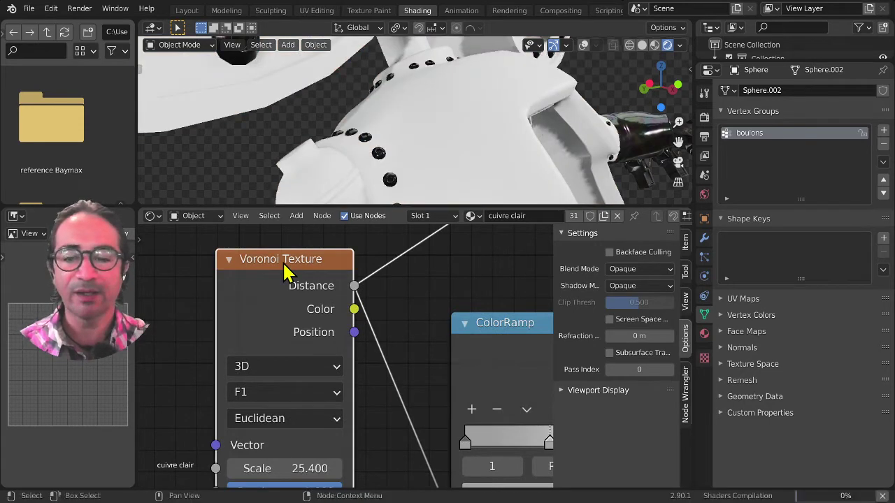
# - Select the robot's head and show the viewport overlays again
pyautogui.moveTo(551, 146); pyautogui.dragTo(362, 124, button='middle')
pyautogui.click(362, 125)
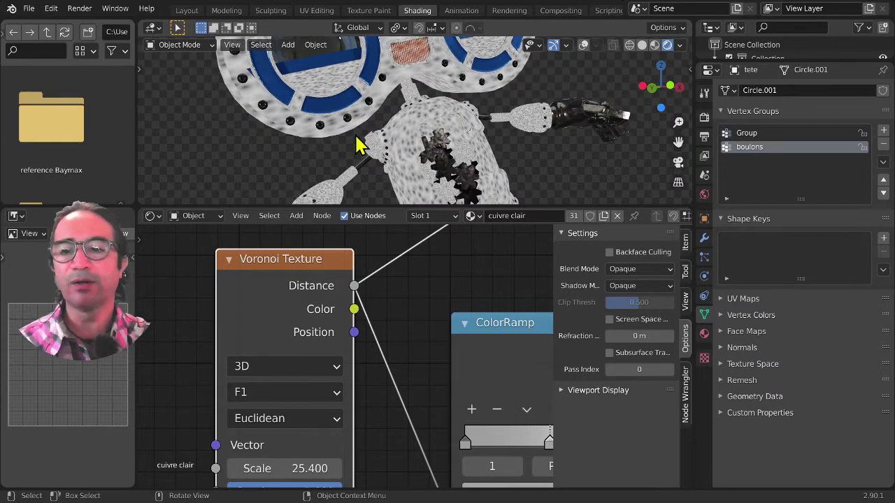
pyautogui.click(585, 45)
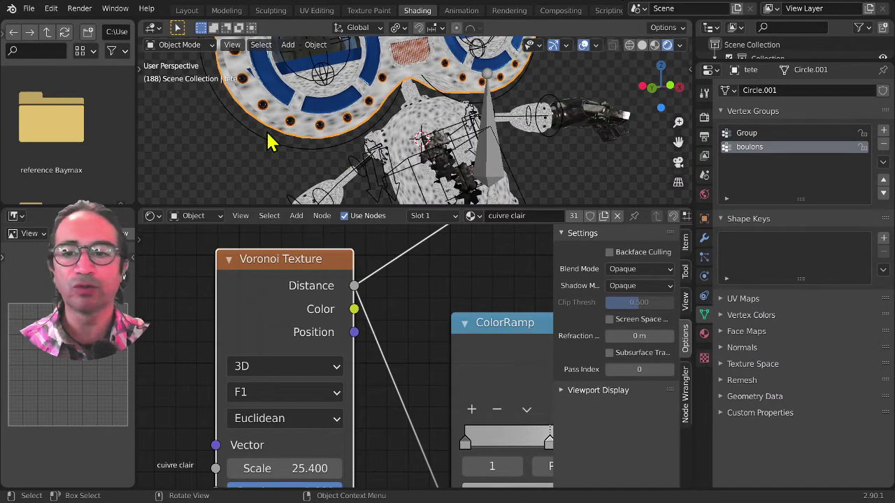
# - Show the head's UV layout for editing and extend the selection with the linked geometry of its front shell
pyautogui.click(317, 11)
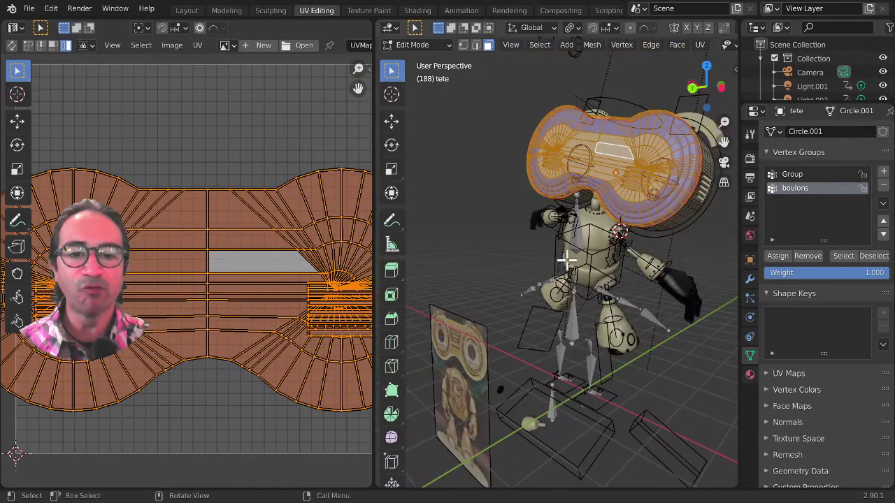
pyautogui.press('KP_1')
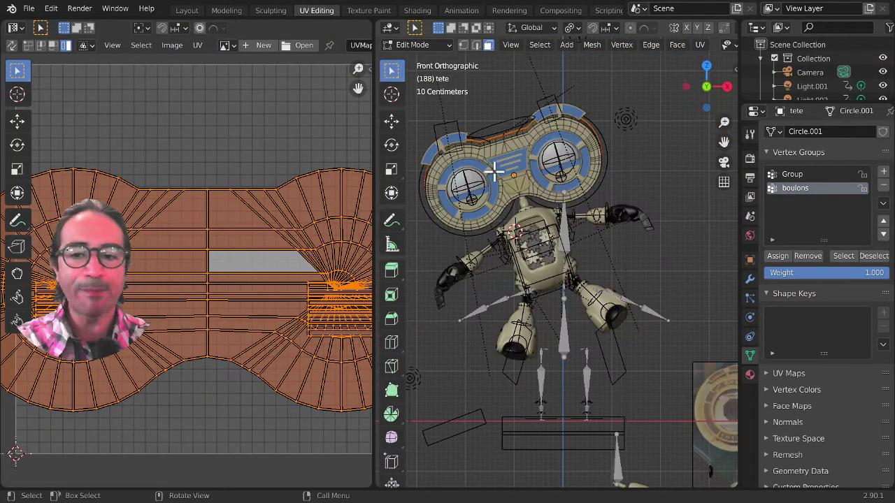
pyautogui.moveTo(467, 217); pyautogui.dragTo(485, 221, button='middle')
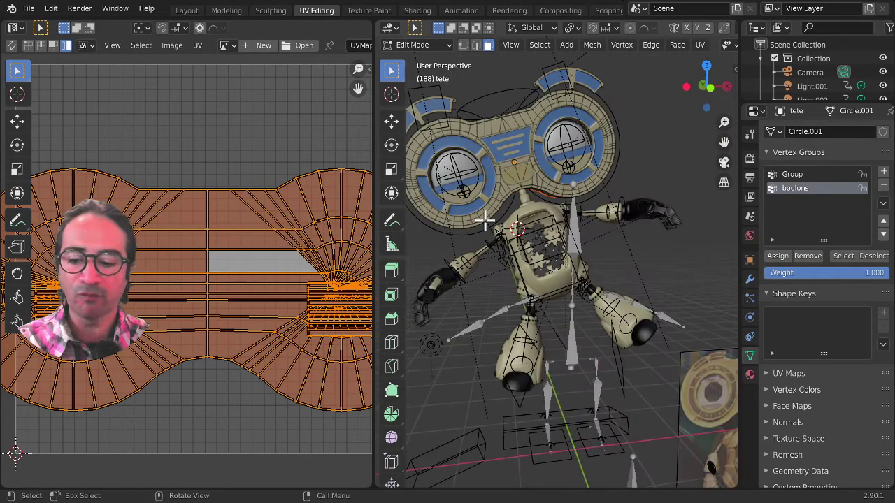
pyautogui.press('l')
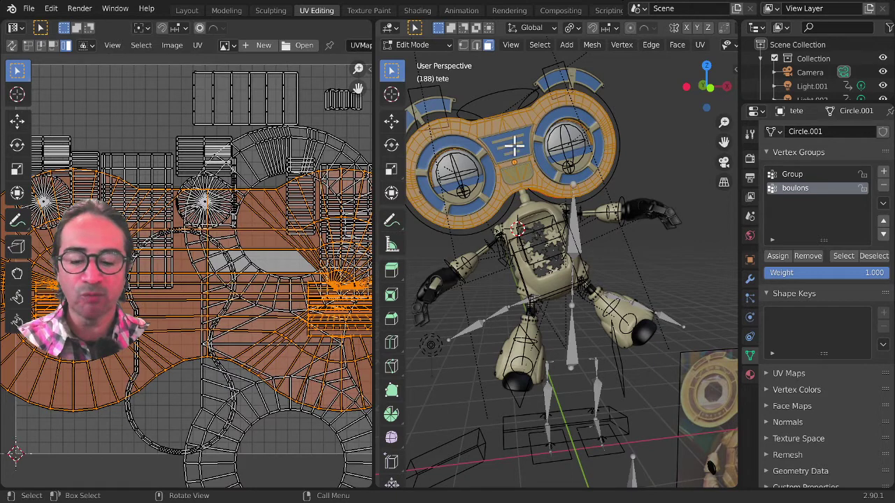
pyautogui.moveTo(523, 175); pyautogui.dragTo(524, 185, button='middle')
pyautogui.press('u')
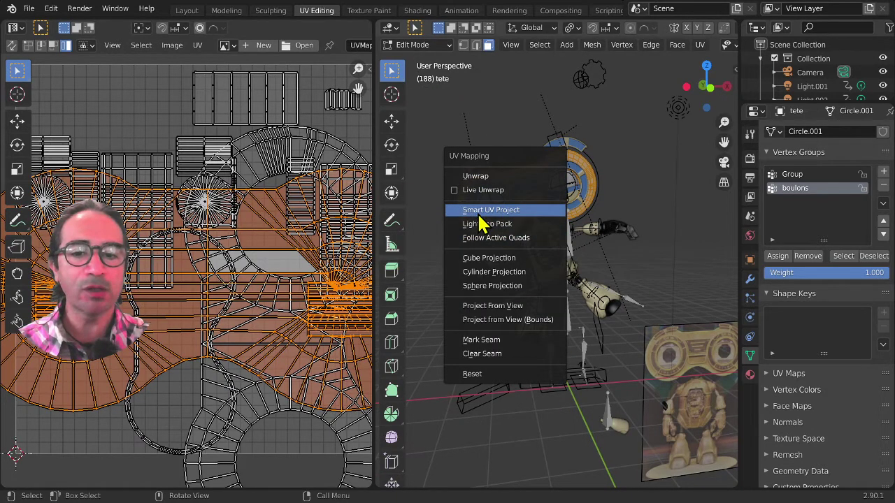
pyautogui.scroll(-5, 216, 310)
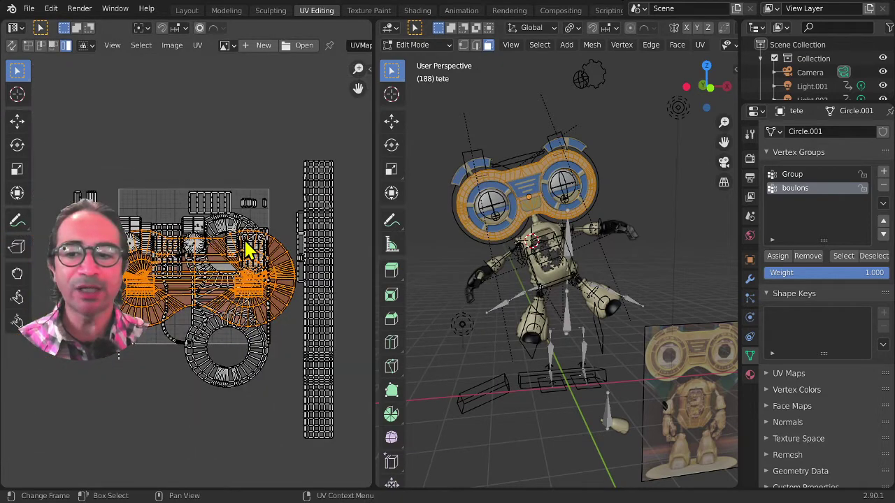
# - Select all of the head's UV islands and try scaling them up
pyautogui.moveTo(46, 124); pyautogui.dragTo(358, 474)
pyautogui.press('s')
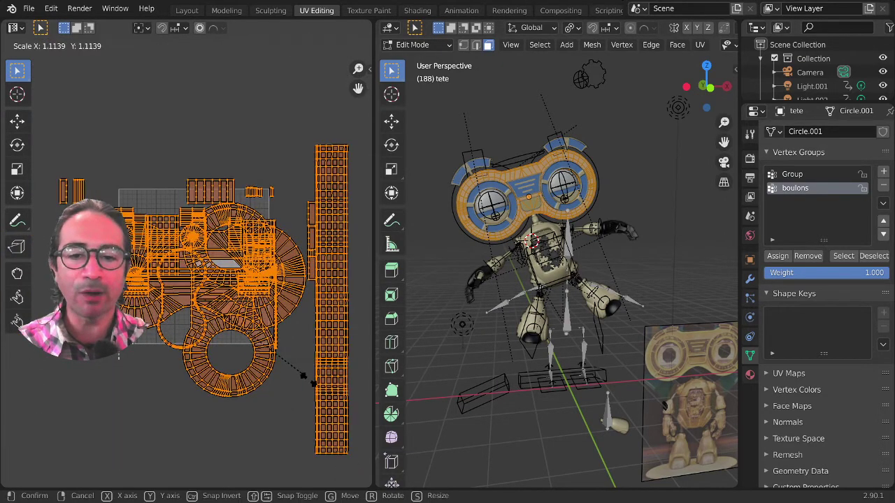
pyautogui.rightClick(300, 378)
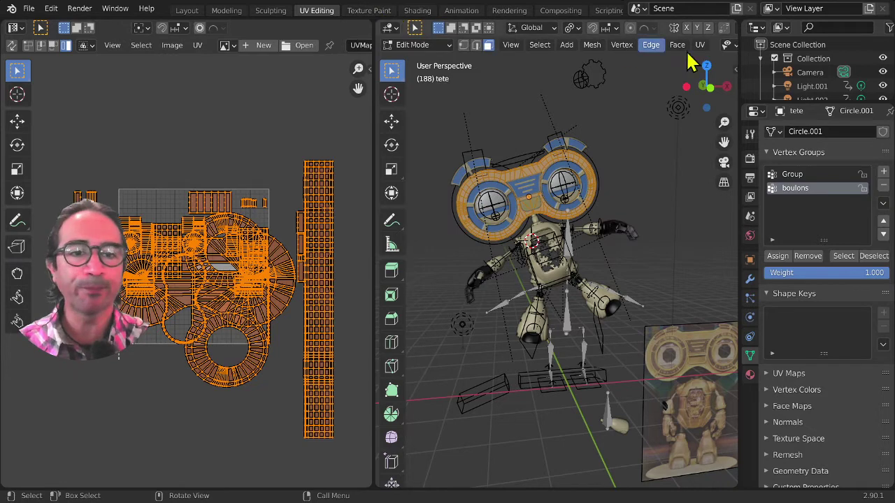
# - Display the robot in Material Preview shading and frame the side of its head
pyautogui.moveTo(721, 45); pyautogui.dragTo(500, 39, button='middle')
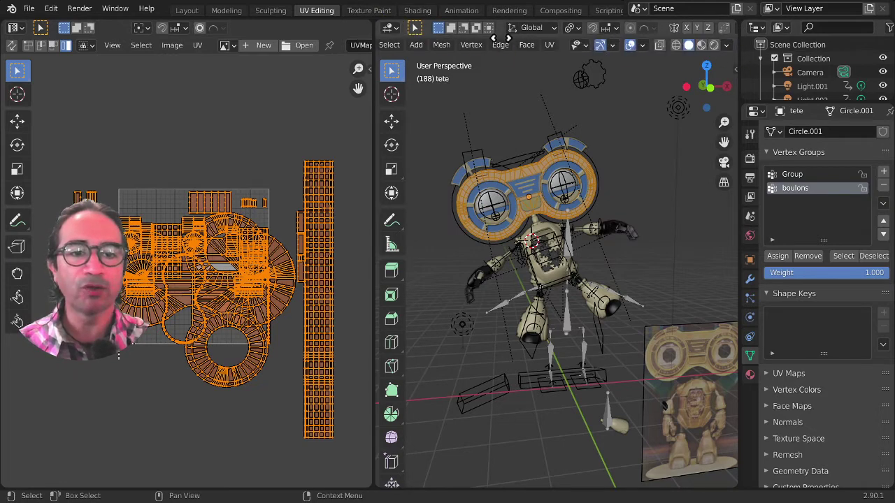
pyautogui.click(701, 45)
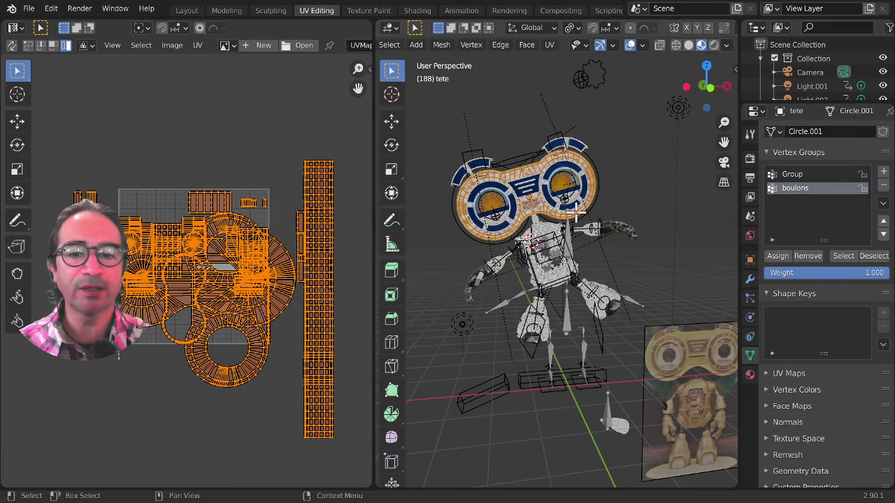
pyautogui.scroll(3, 573, 211)
pyautogui.moveTo(518, 207); pyautogui.dragTo(617, 201, button='middle')
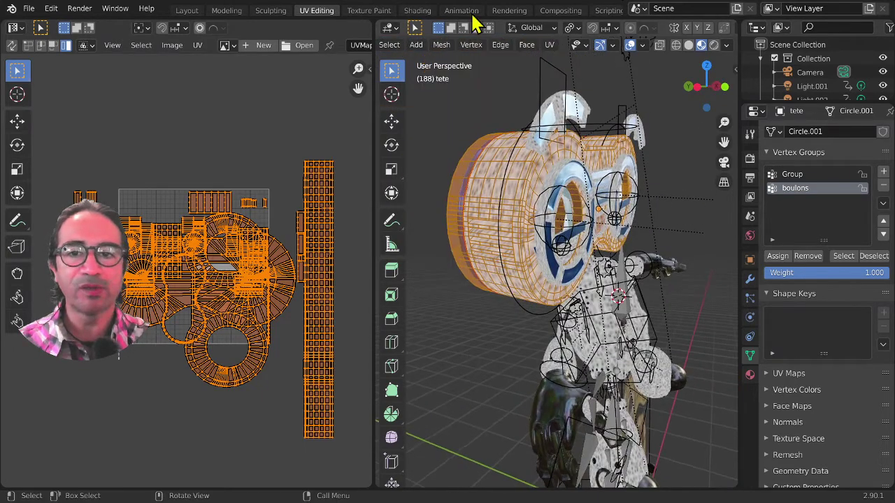
# - Preview the Principled BSDF node of the "cuivre clair" material in place of the Voronoi distance
pyautogui.click(422, 11)
pyautogui.scroll(-4, 494, 352)
pyautogui.moveTo(418, 343); pyautogui.dragTo(242, 347, button='middle')
pyautogui.moveTo(491, 324); pyautogui.dragTo(367, 340, button='middle')
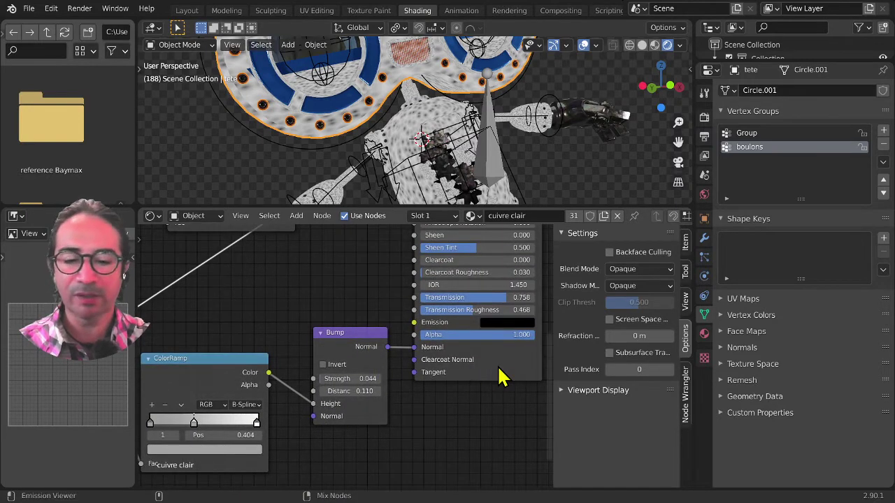
# - Examine the hammered copper relief around the vents on the side of the head
pyautogui.moveTo(320, 120); pyautogui.dragTo(405, 133, button='middle')
pyautogui.scroll(-3, 271, 308)
pyautogui.moveTo(328, 98); pyautogui.dragTo(374, 90, button='middle')
pyautogui.scroll(-3, 378, 92)
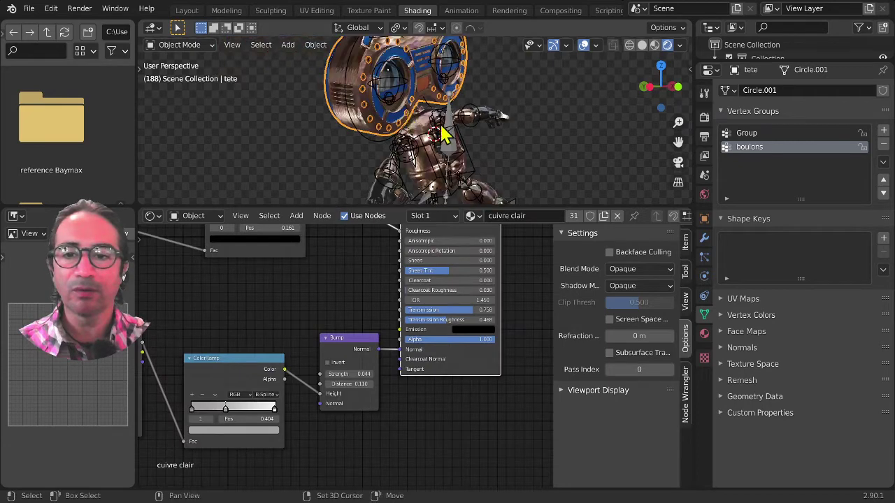
pyautogui.moveTo(423, 124); pyautogui.dragTo(336, 192, button='middle')
pyautogui.scroll(3, 451, 124)
# - Move the Mapping and Texture Coordinate nodes closer to the Voronoi Texture node that feeds the bump
pyautogui.moveTo(315, 410); pyautogui.dragTo(392, 328, button='middle')
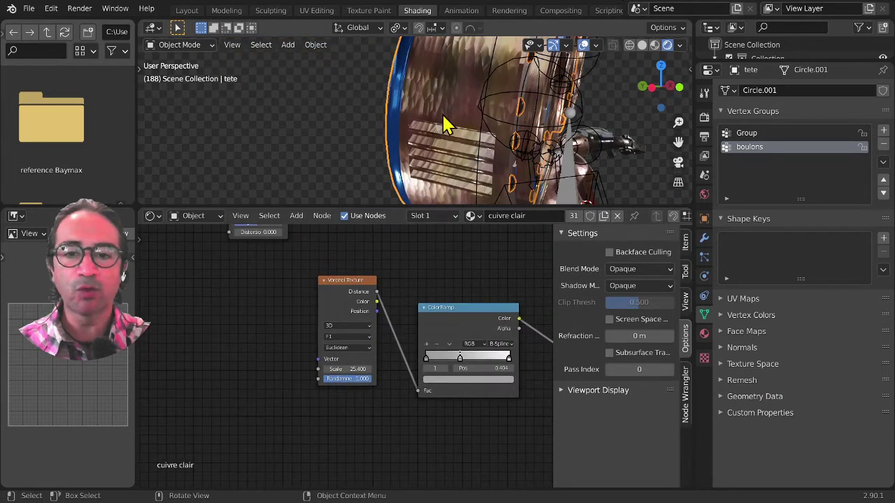
pyautogui.scroll(-3, 318, 401)
pyautogui.moveTo(293, 401); pyautogui.dragTo(446, 403, button='middle')
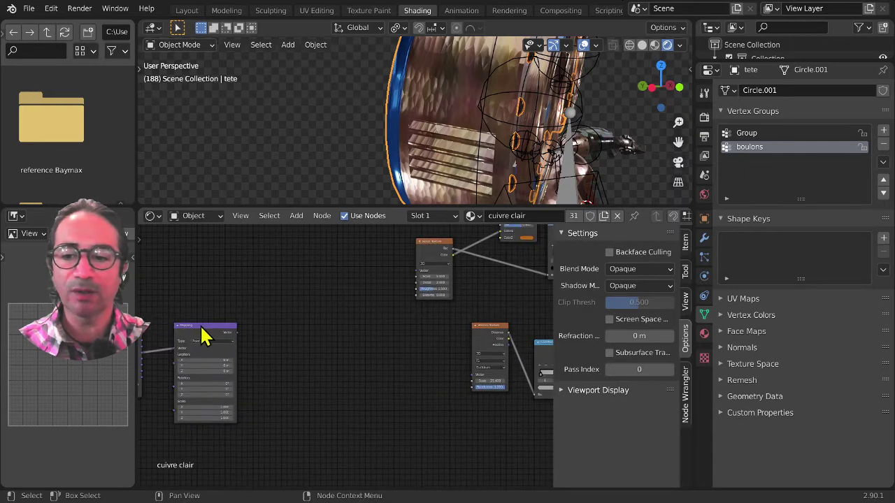
pyautogui.moveTo(202, 328); pyautogui.dragTo(407, 334)
pyautogui.moveTo(317, 369); pyautogui.dragTo(431, 339, button='middle')
pyautogui.moveTo(233, 301); pyautogui.dragTo(371, 328)
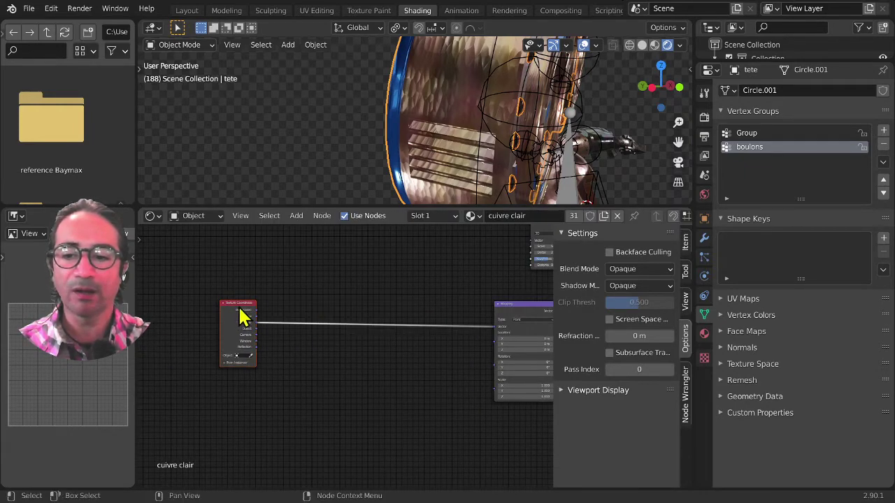
pyautogui.moveTo(244, 314); pyautogui.dragTo(435, 314)
pyautogui.scroll(3, 489, 341)
pyautogui.moveTo(449, 345); pyautogui.dragTo(241, 366, button='middle')
pyautogui.scroll(1, 265, 354)
pyautogui.moveTo(395, 341); pyautogui.dragTo(350, 334, button='middle')
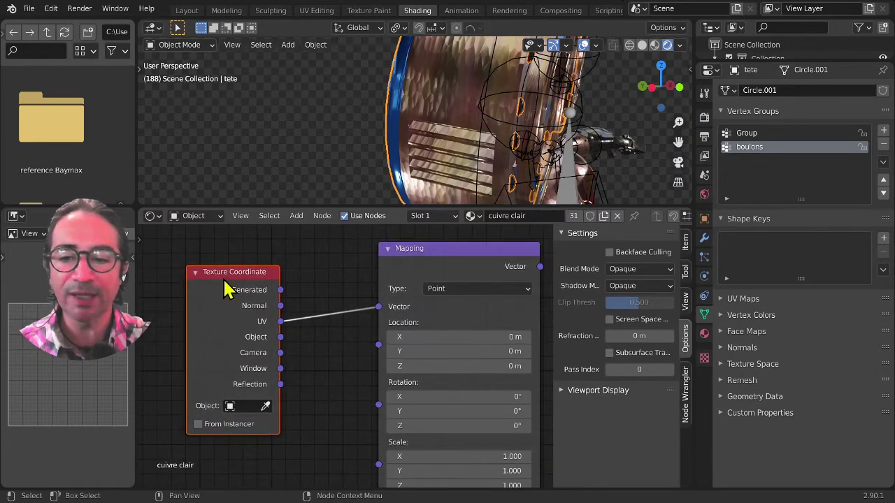
pyautogui.moveTo(244, 275); pyautogui.dragTo(244, 270)
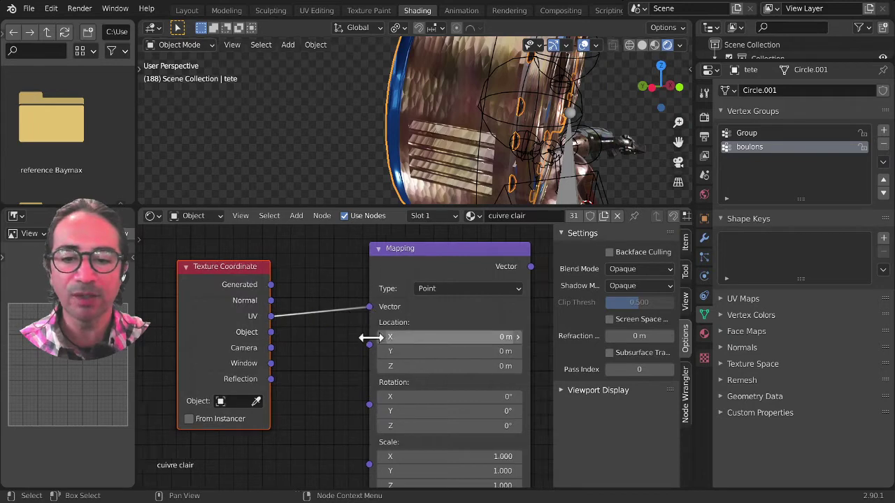
# - Connect the Mapping node's Vector output to the Voronoi Texture node's Vector input
pyautogui.moveTo(365, 337); pyautogui.dragTo(236, 287, button='middle')
pyautogui.moveTo(397, 266); pyautogui.dragTo(481, 371)
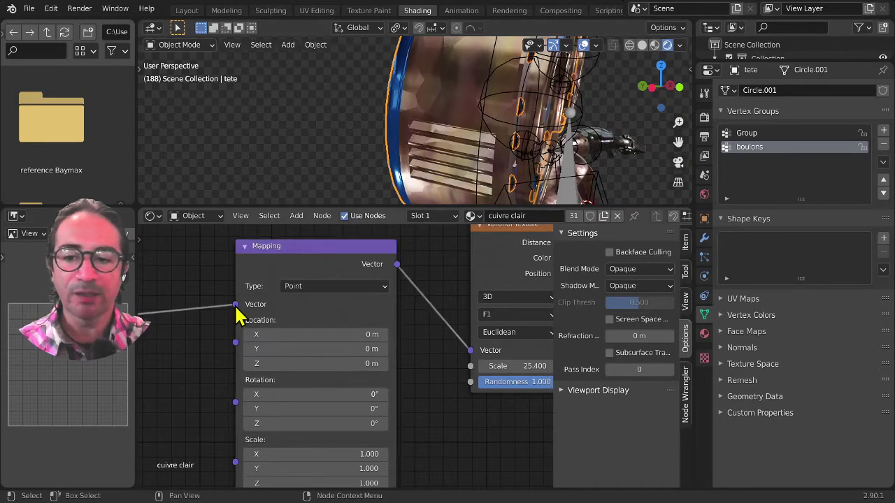
# - Link the Texture Coordinate's UV output directly to the Voronoi Texture's Vector input and delete the Mapping node
pyautogui.moveTo(236, 305); pyautogui.dragTo(471, 350)
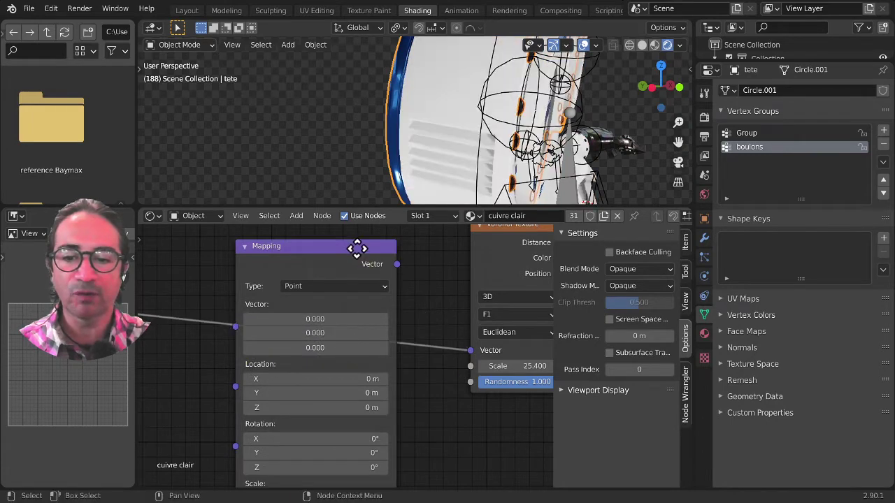
pyautogui.moveTo(356, 248); pyautogui.dragTo(349, 415)
pyautogui.press('x')
pyautogui.scroll(-3, 245, 374)
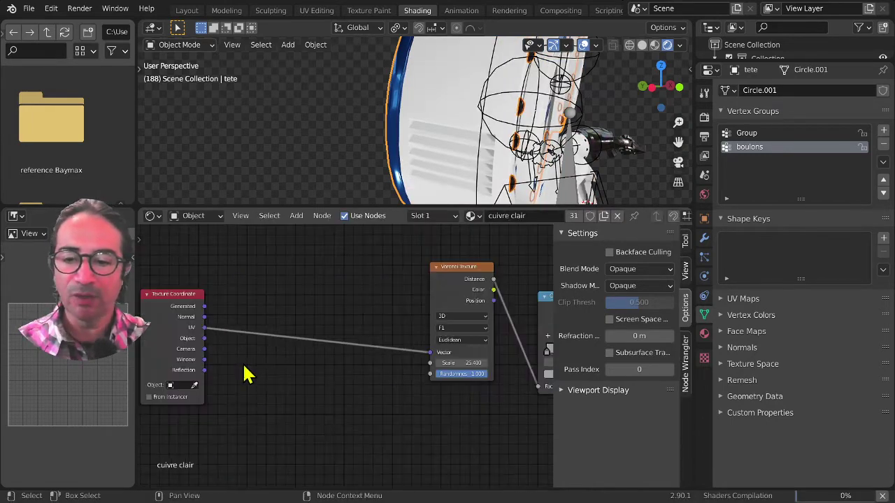
# - Move the Texture Coordinate node right beside the Voronoi Texture node
pyautogui.scroll(-1, 245, 374)
pyautogui.scroll(-1, 197, 307)
pyautogui.moveTo(246, 314); pyautogui.dragTo(315, 318)
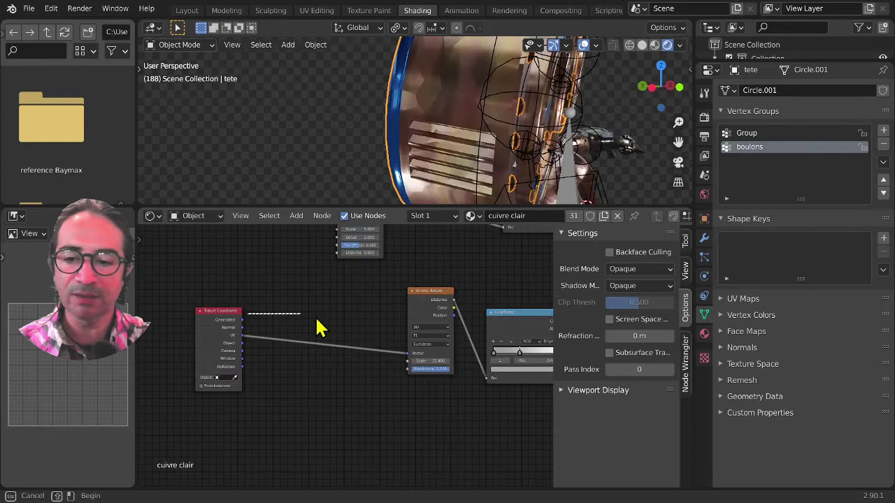
pyautogui.moveTo(238, 309); pyautogui.dragTo(389, 310)
pyautogui.scroll(3, 462, 353)
pyautogui.moveTo(452, 348); pyautogui.dragTo(259, 350, button='middle')
# - Return to the head's UV layout and scale up all of its UV islands
pyautogui.scroll(-4, 422, 139)
pyautogui.moveTo(423, 139); pyautogui.dragTo(437, 144, button='middle')
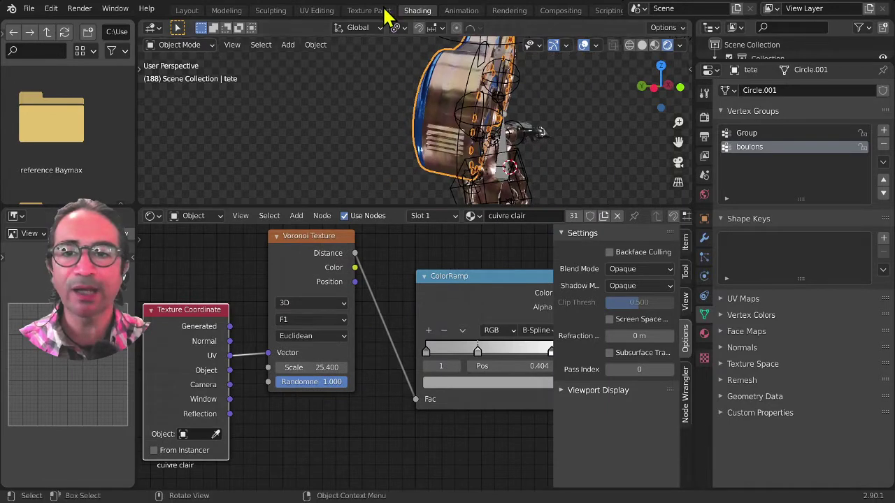
pyautogui.click(316, 10)
pyautogui.scroll(2, 273, 322)
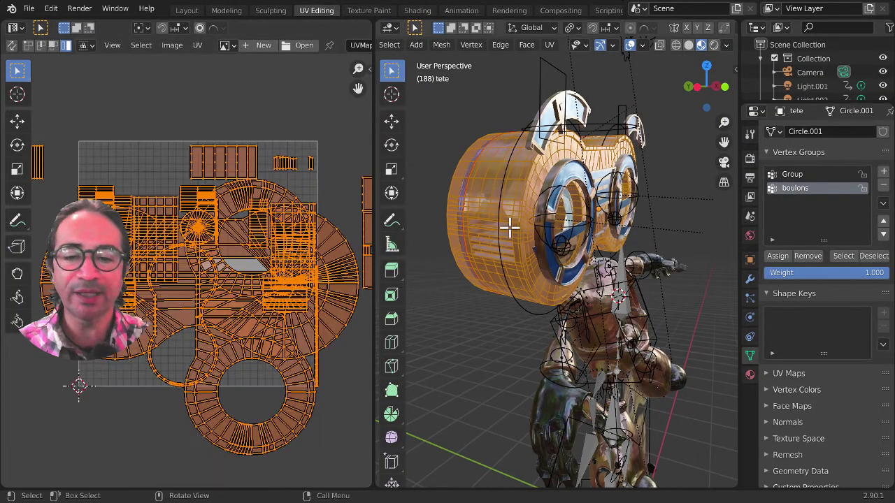
pyautogui.moveTo(510, 226); pyautogui.dragTo(455, 303, button='middle')
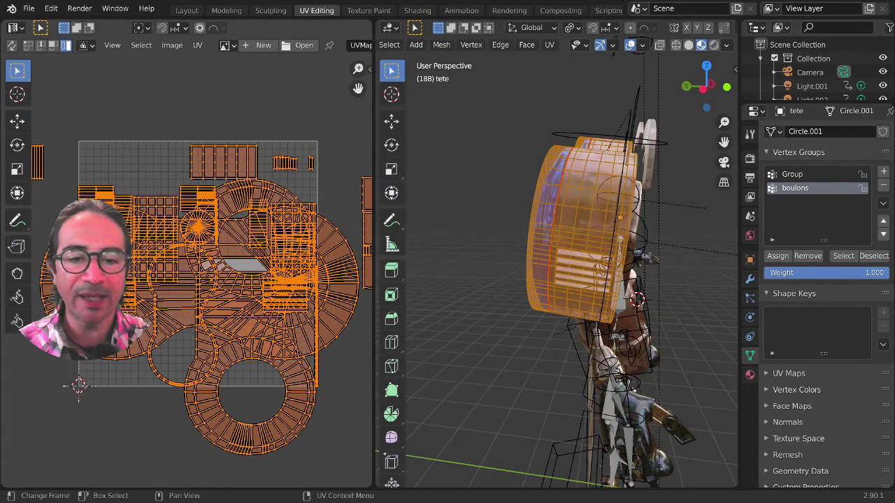
pyautogui.press('s')
pyautogui.click(301, 377)
# - Enlarge the head's UV islands further while checking the relief on the side of the head
pyautogui.scroll(5, 606, 242)
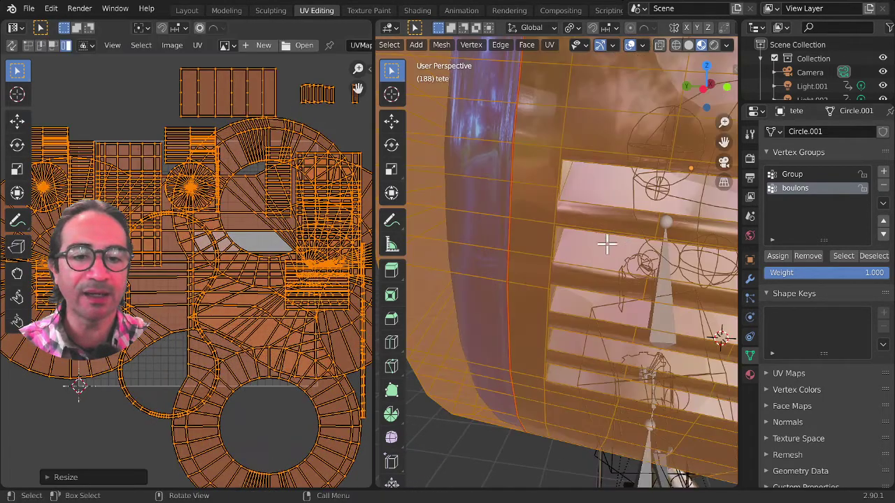
pyautogui.moveTo(606, 243)
pyautogui.mouseDown(button='middle')
pyautogui.moveTo(595, 249)
pyautogui.moveTo(601, 237)
pyautogui.mouseUp(button='middle')
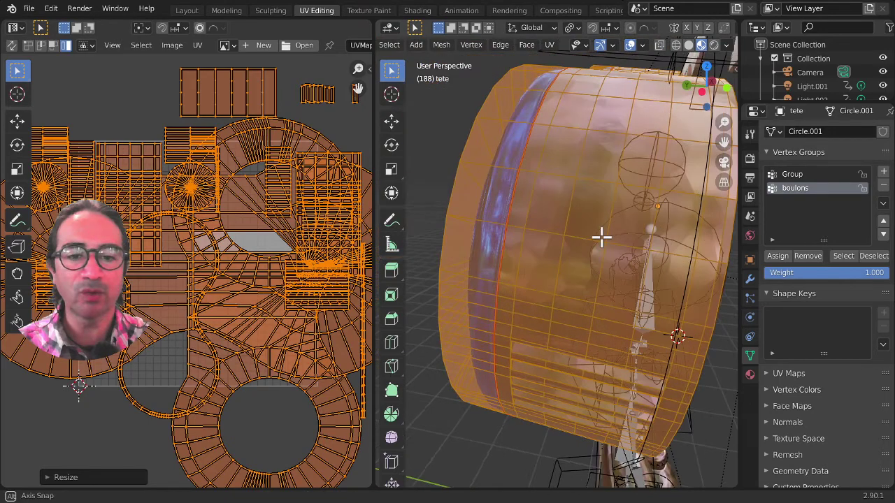
pyautogui.press('s')
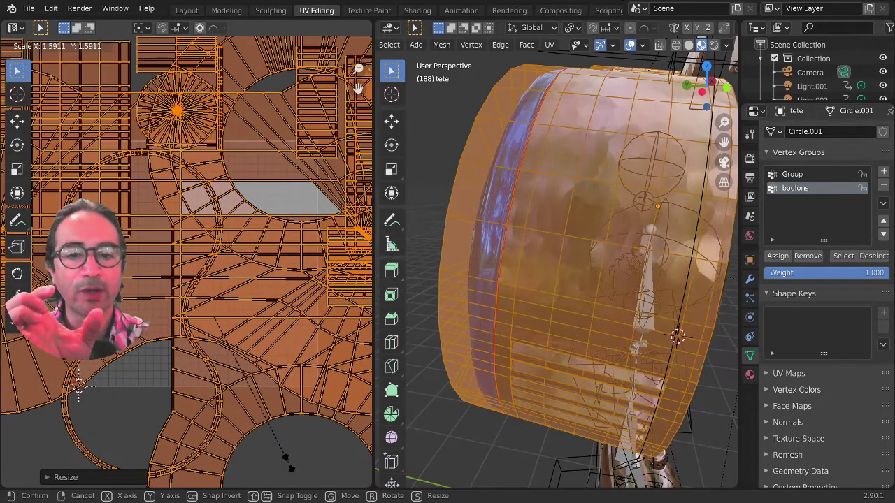
pyautogui.click(593, 363)
# - Return the head to Object Mode and compare the copper relief on the head and torso in close-up
pyautogui.press('Tab')
pyautogui.moveTo(587, 242); pyautogui.dragTo(517, 294, button='middle')
pyautogui.scroll(3, 532, 250)
pyautogui.scroll(4, 591, 328)
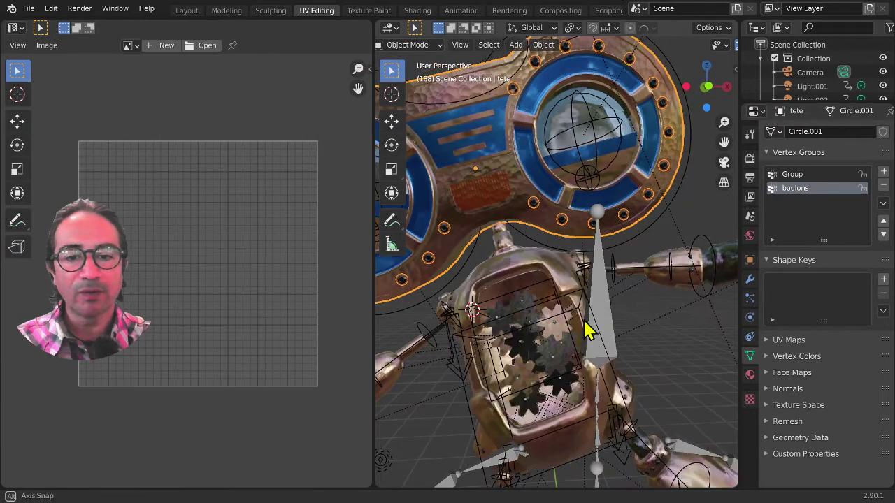
pyautogui.scroll(3, 529, 323)
# - Examine the robot in a maximized 3D view, select its copper torso, and restore the split layout
pyautogui.press('ctrl')
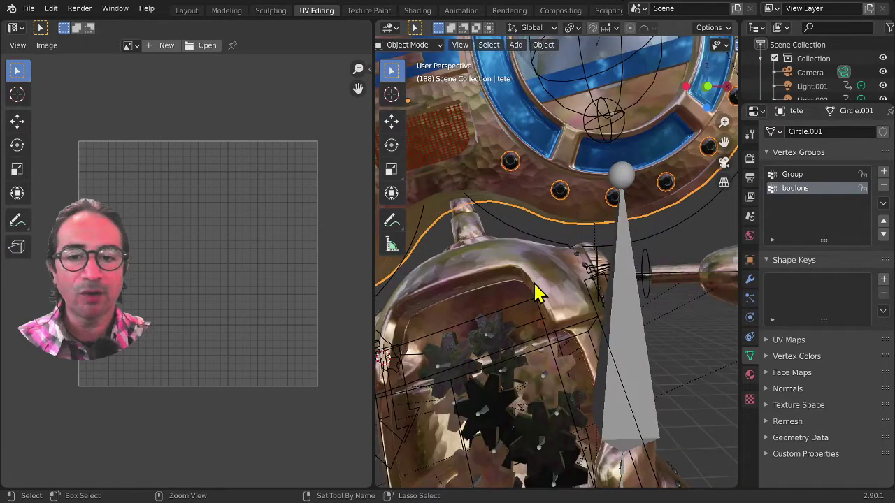
pyautogui.hotkey('ctrl', 'space')
pyautogui.scroll(-5, 423, 280)
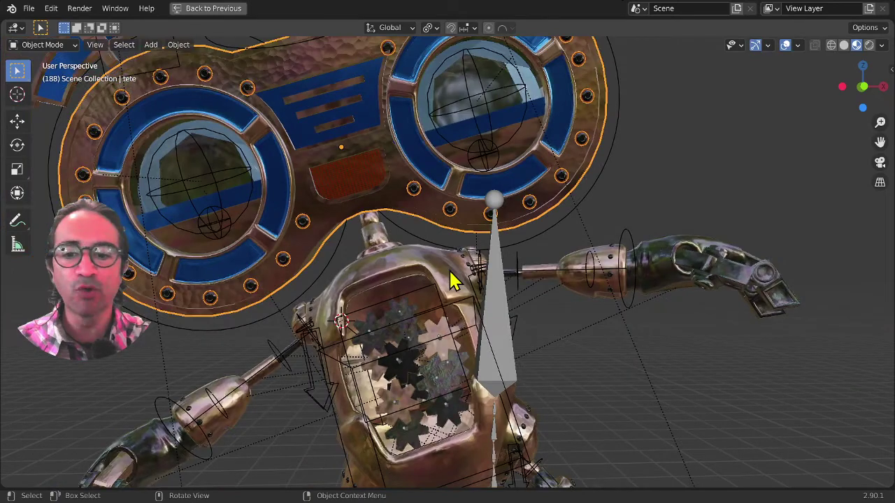
pyautogui.moveTo(451, 279); pyautogui.dragTo(466, 296, button='middle')
pyautogui.click(462, 294)
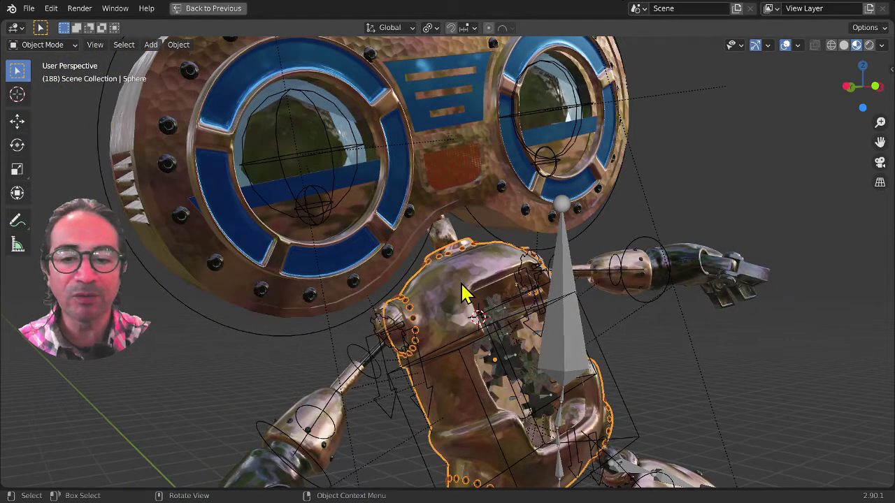
pyautogui.hotkey('ctrl', 'space')
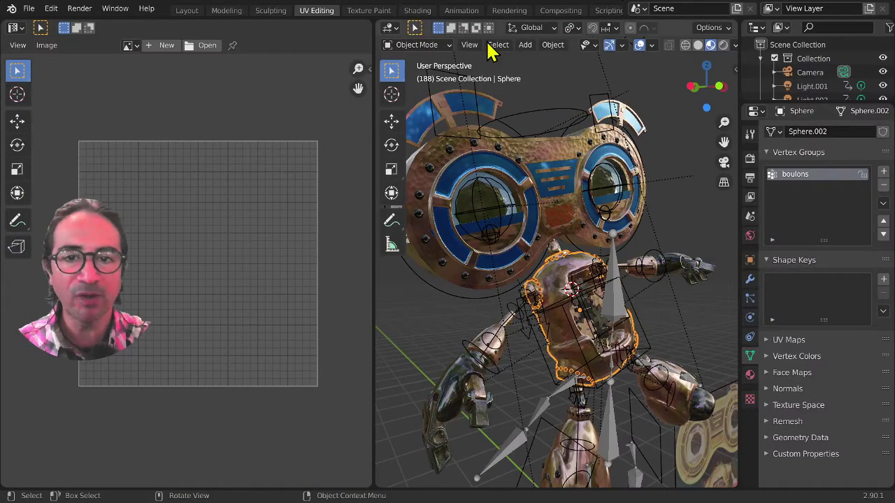
# - Switch to the Shading workspace and examine the colour stops of the ColorRamp feeding the "cuivre clair" bump
pyautogui.click(418, 11)
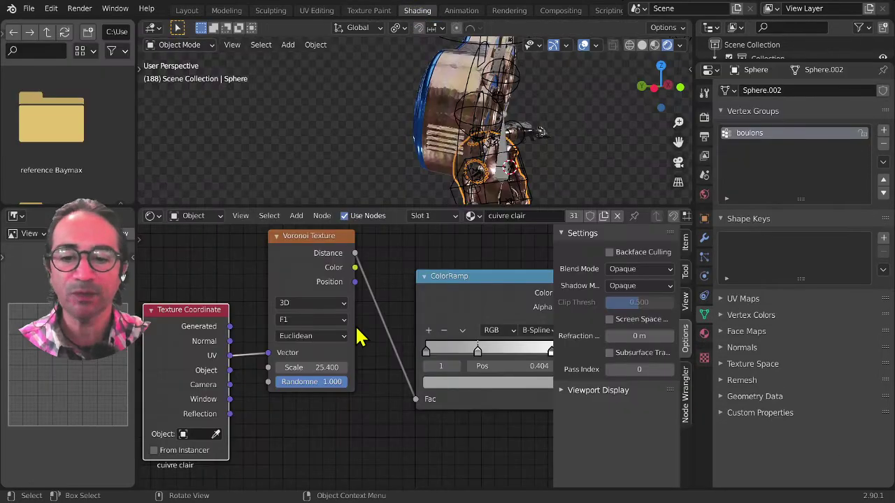
pyautogui.moveTo(430, 443); pyautogui.dragTo(233, 420, button='middle')
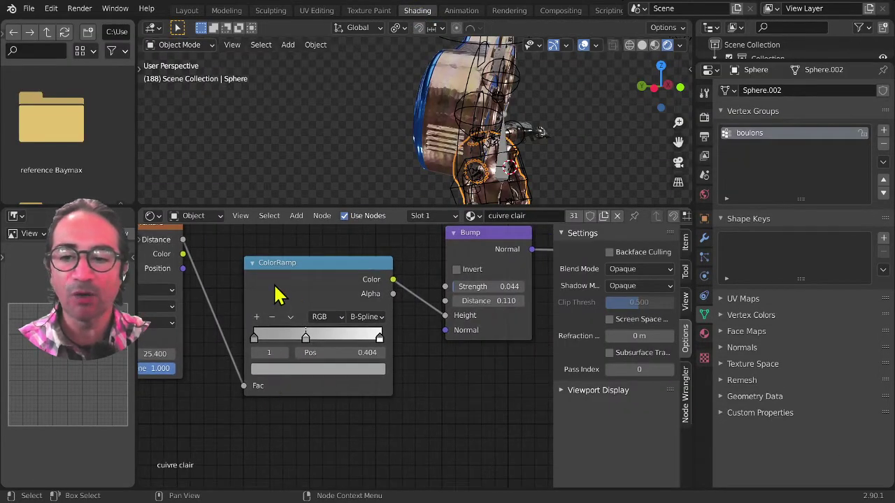
pyautogui.scroll(3, 295, 315)
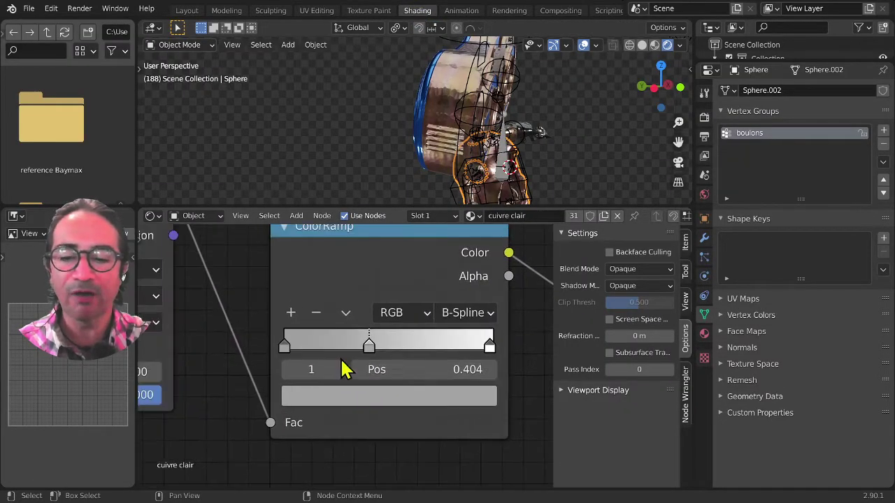
pyautogui.scroll(1, 345, 369)
pyautogui.click(375, 344)
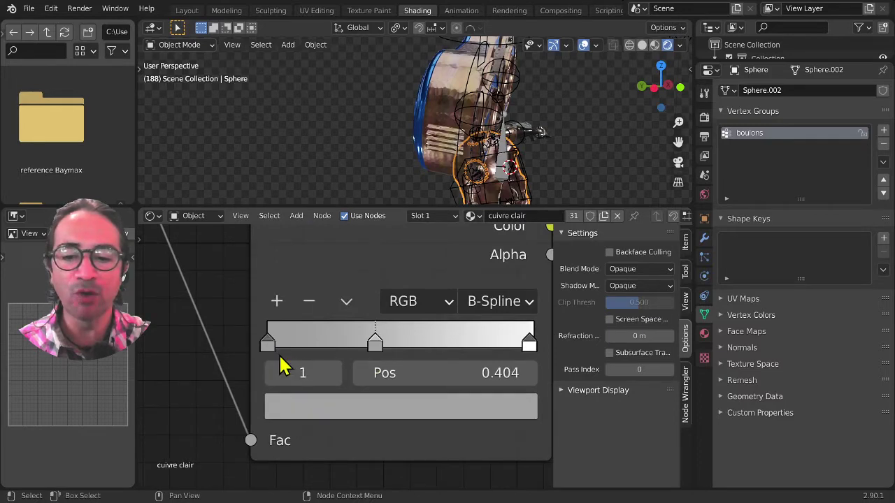
pyautogui.click(266, 347)
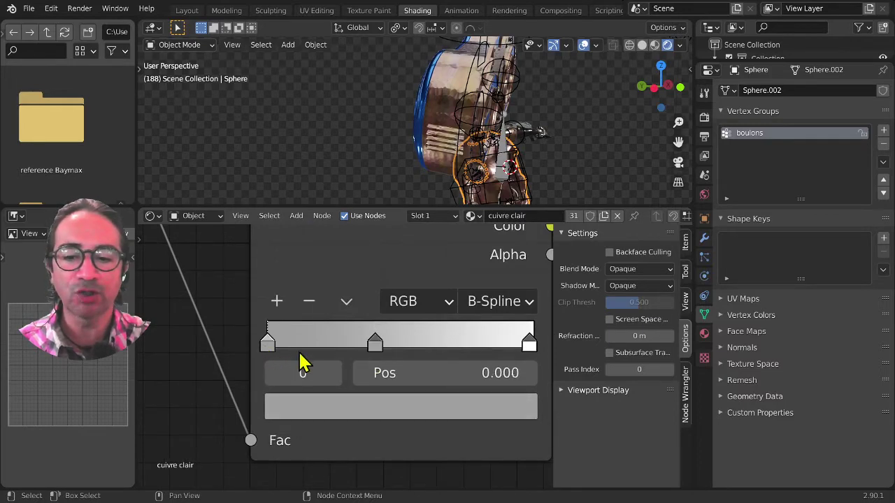
pyautogui.click(376, 347)
pyautogui.moveTo(419, 377); pyautogui.dragTo(340, 372, button='middle')
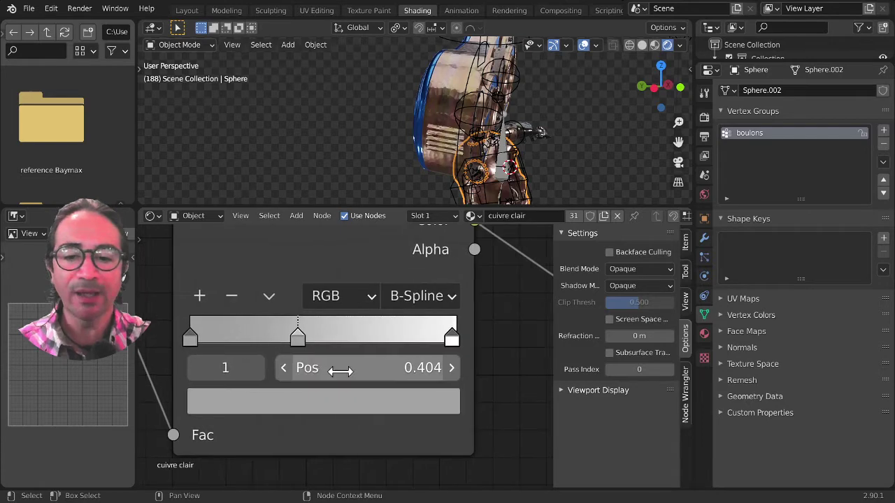
# - Preview the ColorRamp output on the torso in close-up and move the ramp's middle stop to position 0.686
pyautogui.moveTo(489, 127); pyautogui.dragTo(513, 176, button='middle')
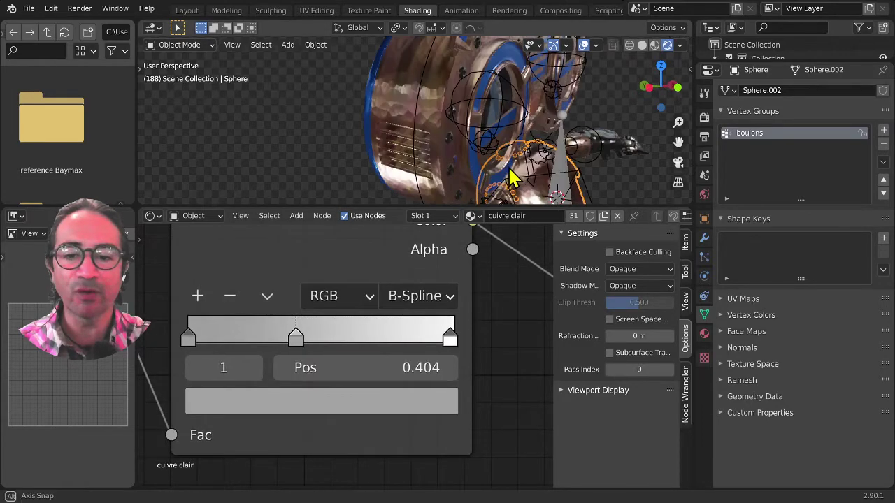
pyautogui.moveTo(440, 160); pyautogui.dragTo(405, 156, button='middle')
pyautogui.scroll(4, 405, 100)
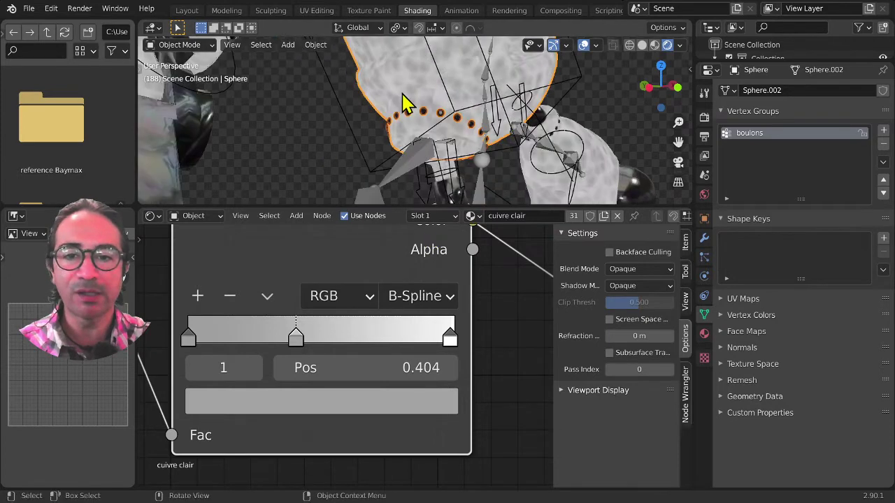
pyautogui.scroll(5, 409, 98)
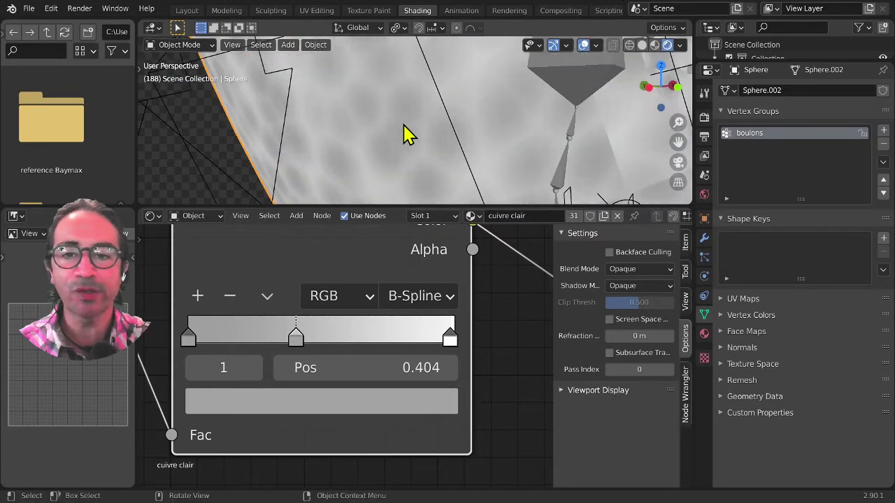
pyautogui.moveTo(404, 143); pyautogui.dragTo(394, 147, button='middle')
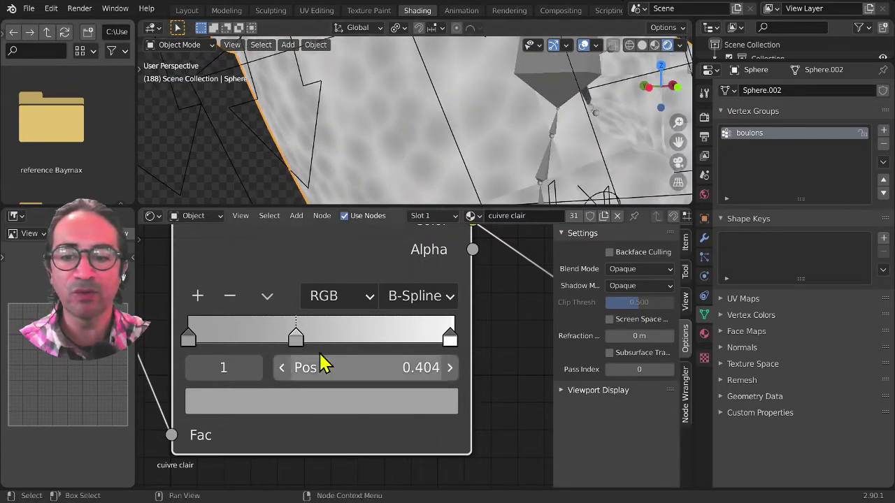
pyautogui.moveTo(296, 338)
pyautogui.mouseDown()
pyautogui.moveTo(308, 349)
pyautogui.moveTo(340, 352)
pyautogui.moveTo(406, 305)
pyautogui.moveTo(371, 210)
pyautogui.mouseUp()
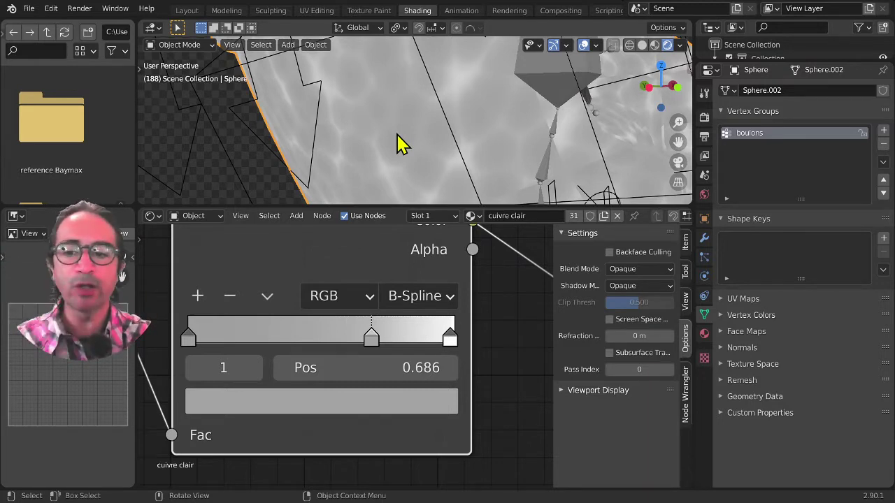
# - Try Ease and Linear interpolation on the ColorRamp while its output is previewed, and return it to B-Spline
pyautogui.click(416, 311)
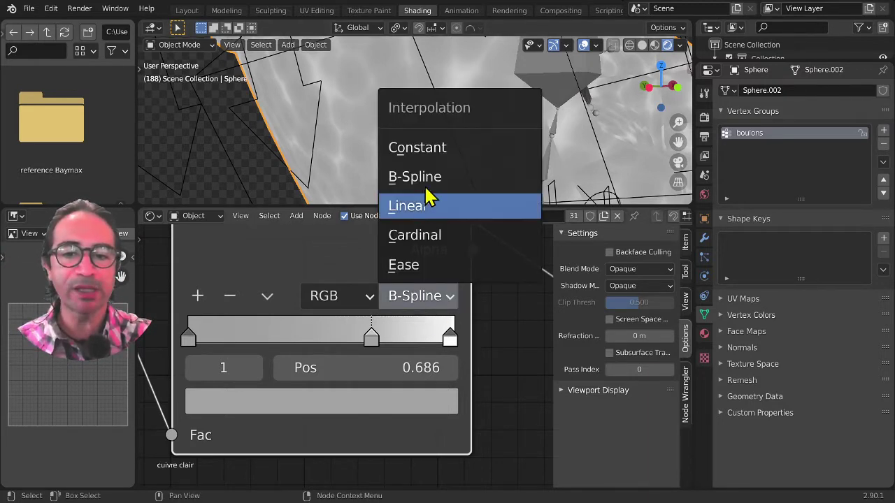
pyautogui.click(422, 269)
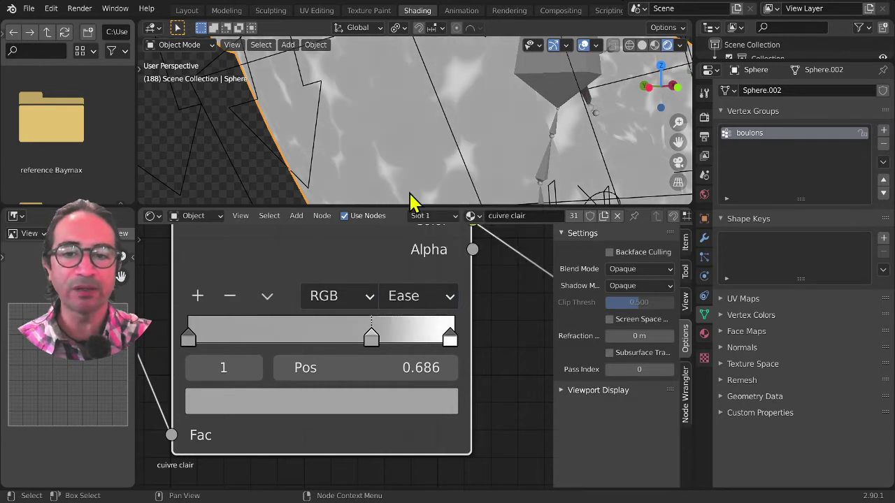
pyautogui.click(414, 299)
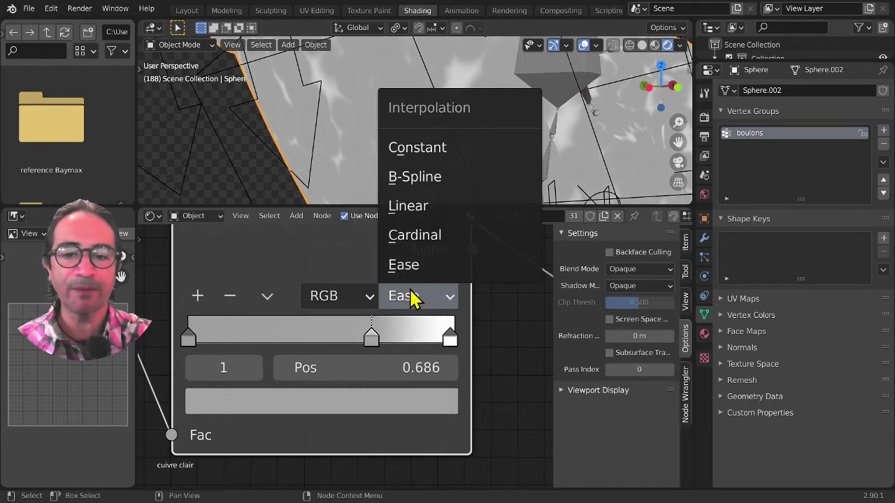
pyautogui.click(413, 207)
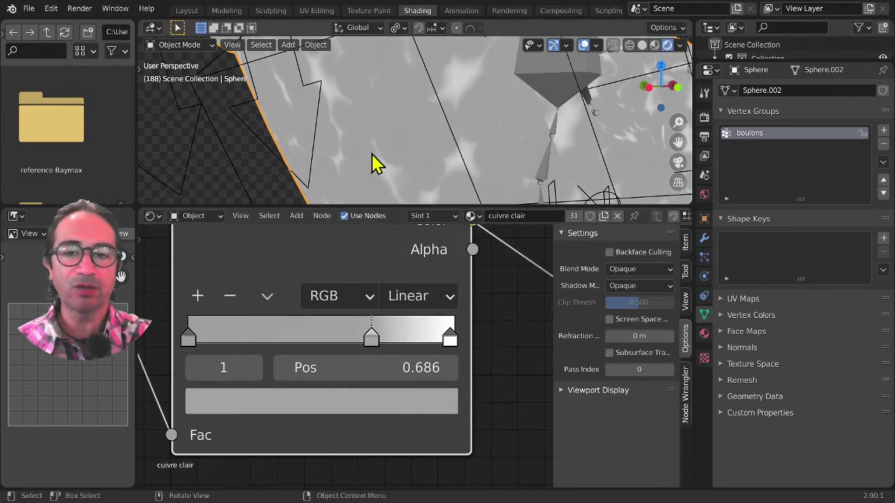
pyautogui.click(412, 301)
pyautogui.click(429, 179)
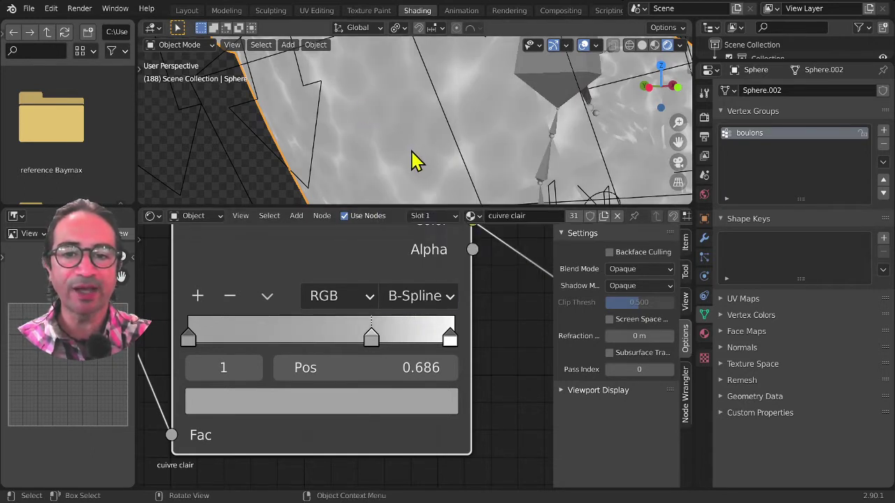
# - Display the full copper material again from its Principled shader and inspect the relief on the torso
pyautogui.scroll(-4, 459, 340)
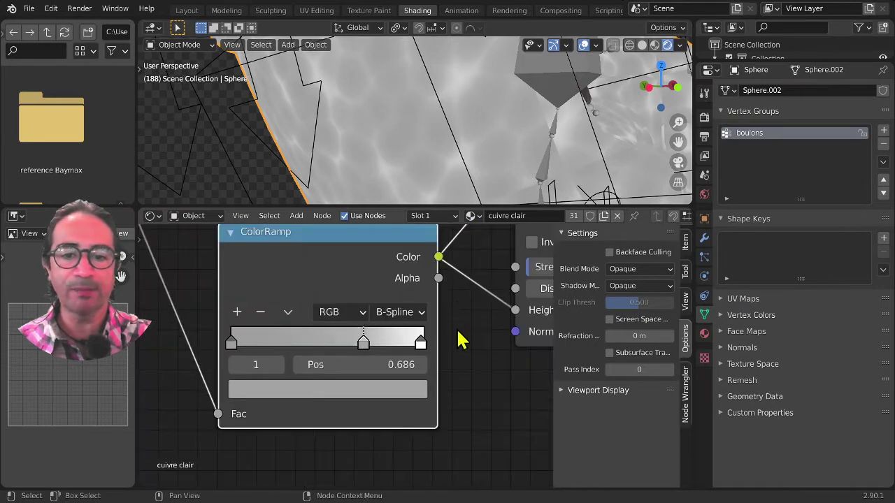
pyautogui.moveTo(460, 340); pyautogui.dragTo(334, 318, button='middle')
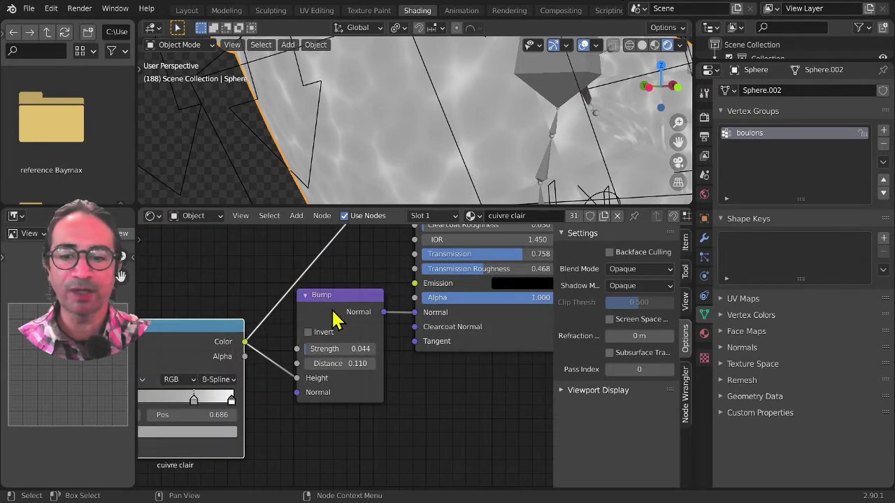
pyautogui.keyDown('ctrl'); pyautogui.keyDown('shift'); pyautogui.click(492, 351); pyautogui.keyUp('shift'); pyautogui.keyUp('ctrl')
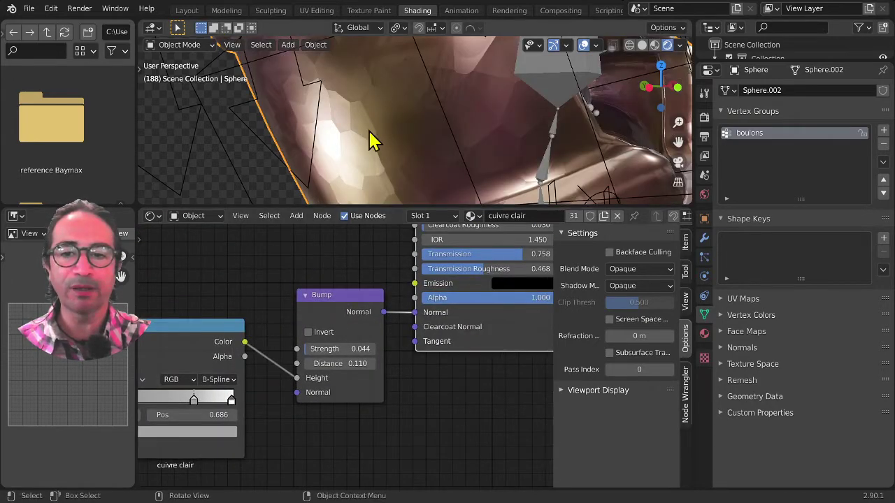
pyautogui.moveTo(486, 126); pyautogui.dragTo(486, 129, button='middle')
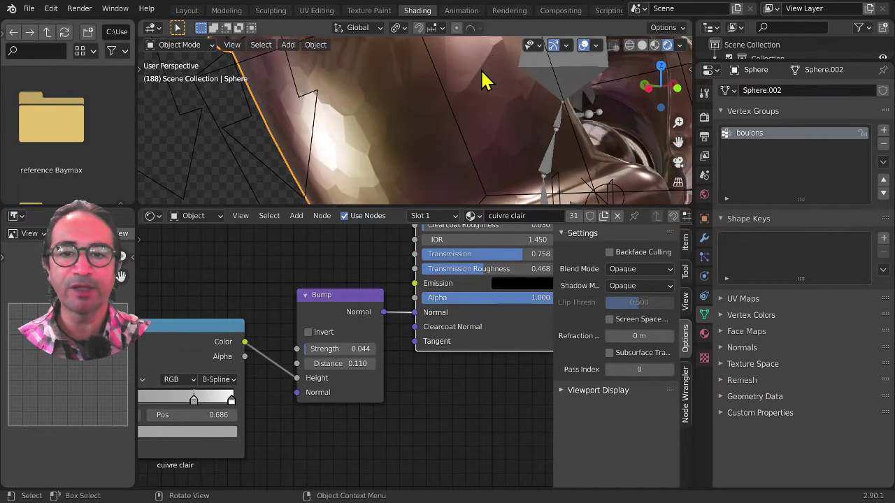
pyautogui.moveTo(363, 136); pyautogui.dragTo(373, 113, button='middle')
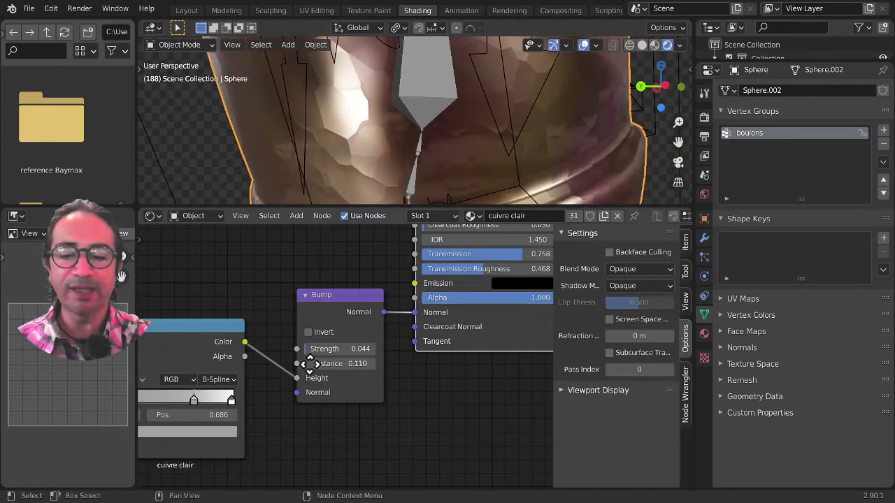
# - Try Ease interpolation on the ColorRamp with the middle stop at about 0.28 and the white stop at 0.792
pyautogui.moveTo(311, 369); pyautogui.dragTo(378, 350, button='middle')
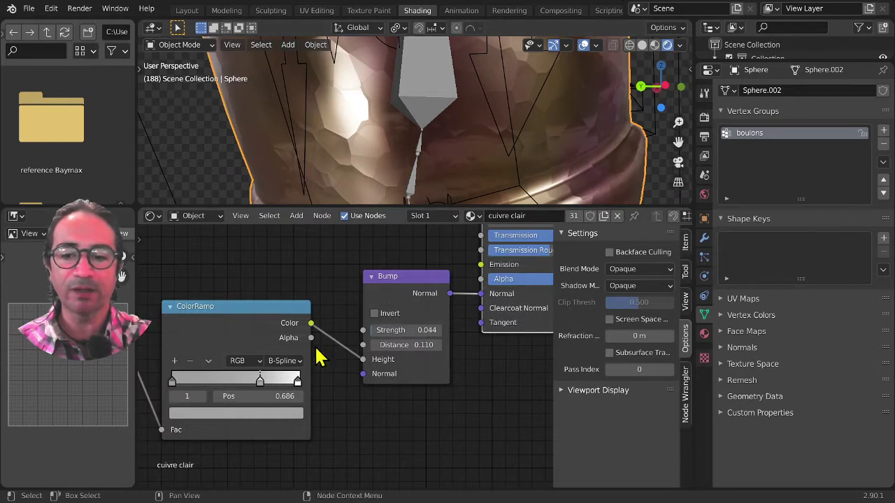
pyautogui.click(283, 361)
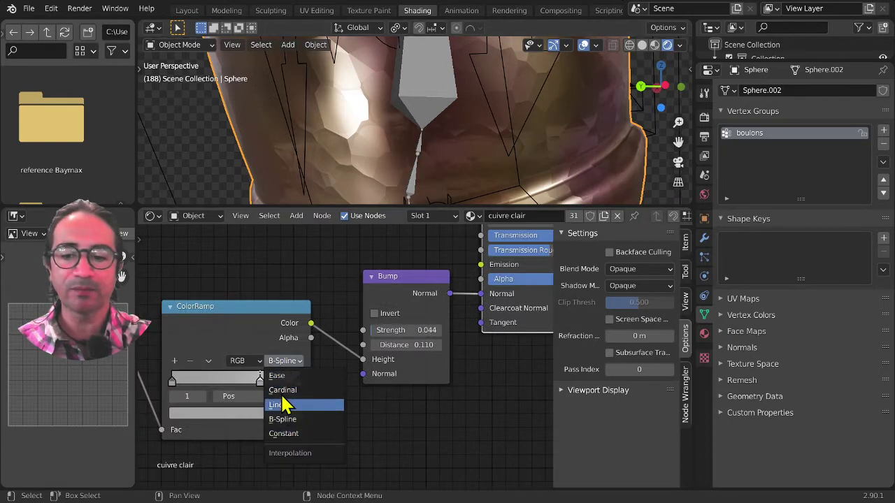
pyautogui.click(278, 380)
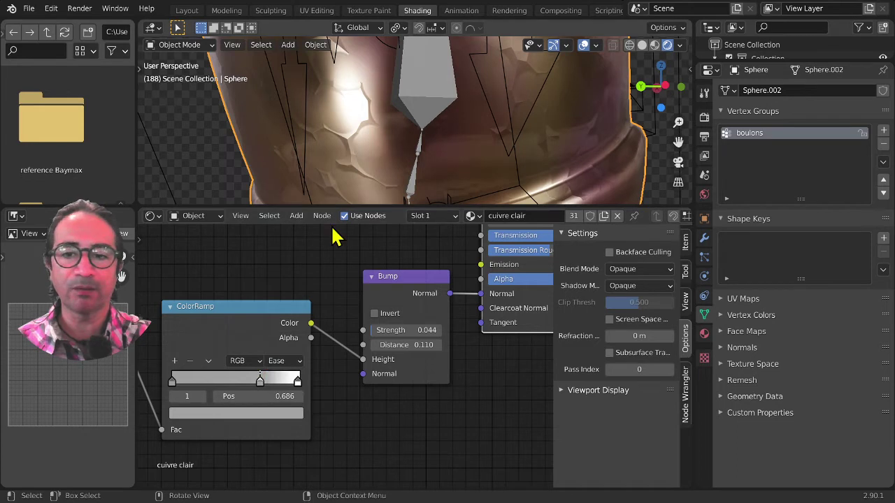
pyautogui.moveTo(259, 389); pyautogui.dragTo(199, 395)
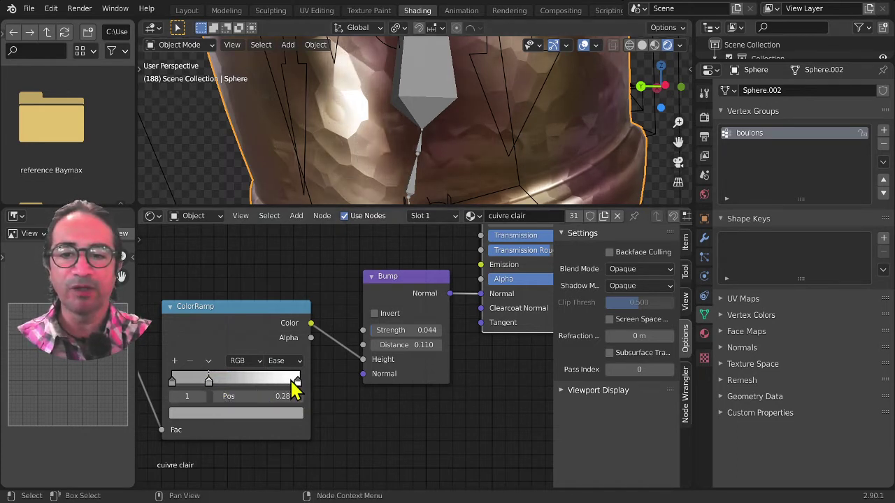
pyautogui.moveTo(294, 391); pyautogui.dragTo(274, 391)
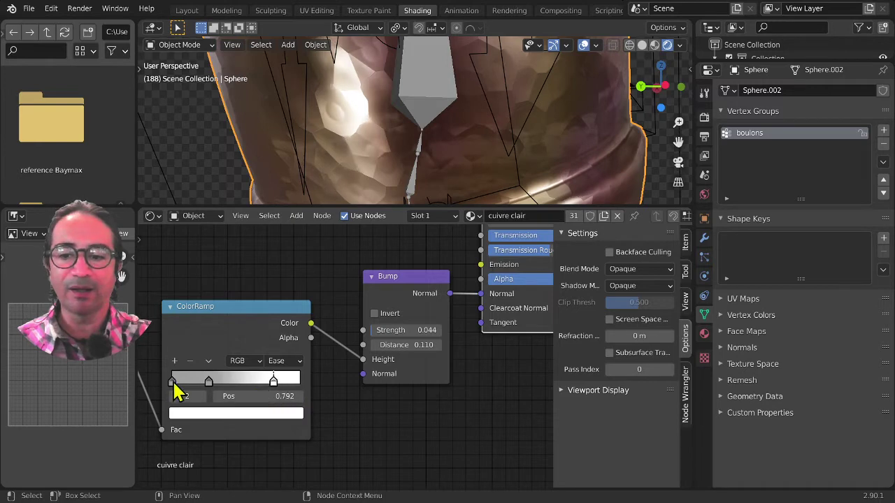
# - Set the ColorRamp's interpolation to B-Spline and move its white stop to position 0.983
pyautogui.click(288, 363)
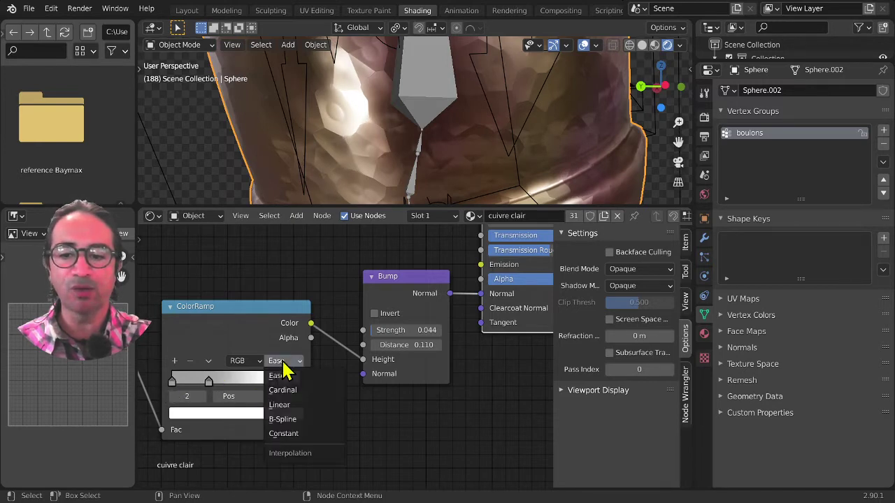
pyautogui.click(295, 423)
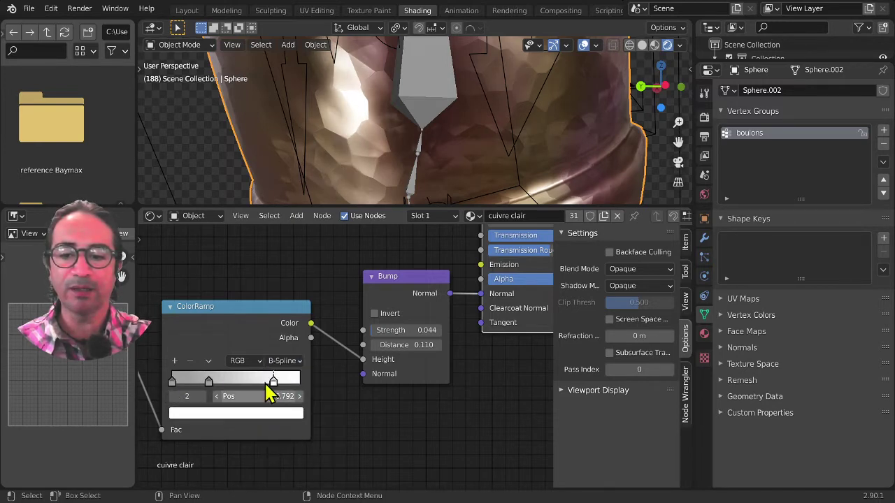
pyautogui.moveTo(282, 393); pyautogui.dragTo(300, 393)
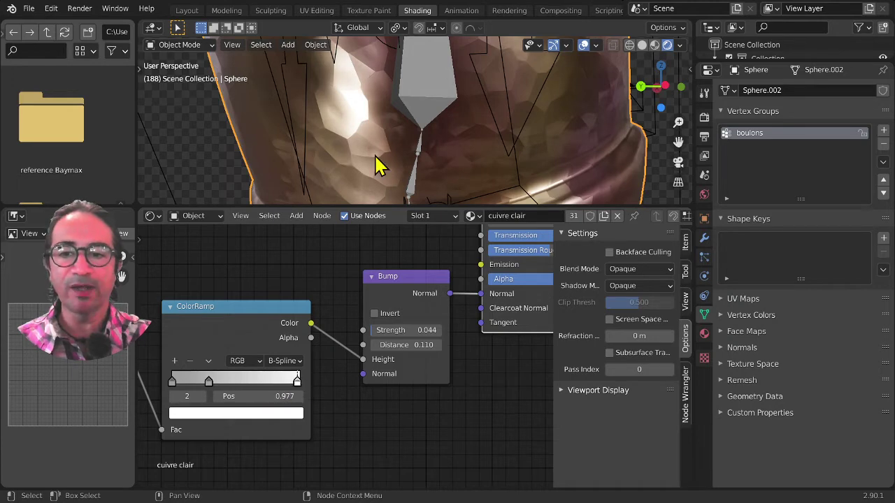
# - Move the ColorRamp's middle stop to position 0.451 while checking the hammered relief around the lower torso
pyautogui.moveTo(340, 114); pyautogui.dragTo(359, 168, button='middle')
pyautogui.scroll(-4, 364, 155)
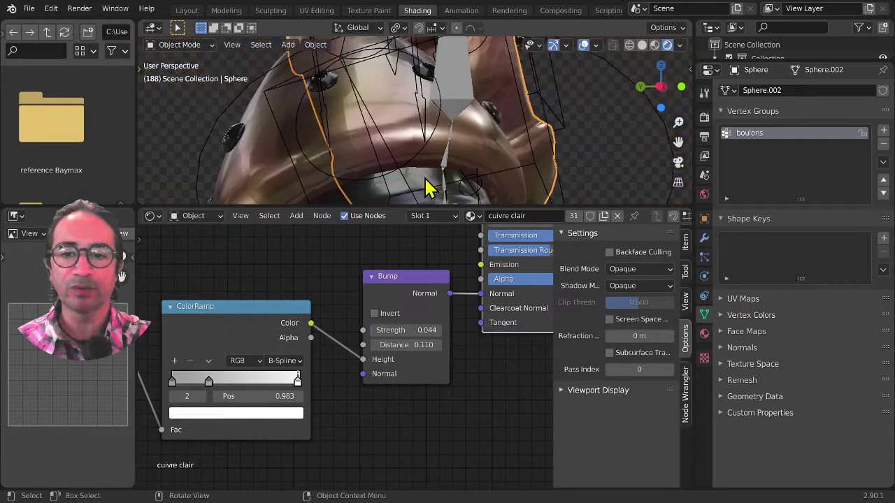
pyautogui.moveTo(426, 172); pyautogui.dragTo(466, 116, button='middle')
pyautogui.scroll(2, 402, 128)
pyautogui.scroll(1, 402, 128)
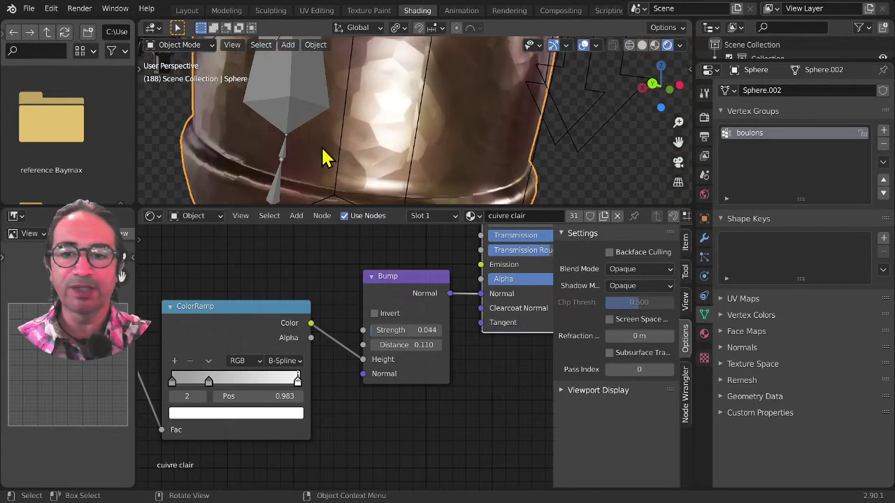
pyautogui.moveTo(208, 385); pyautogui.dragTo(235, 394)
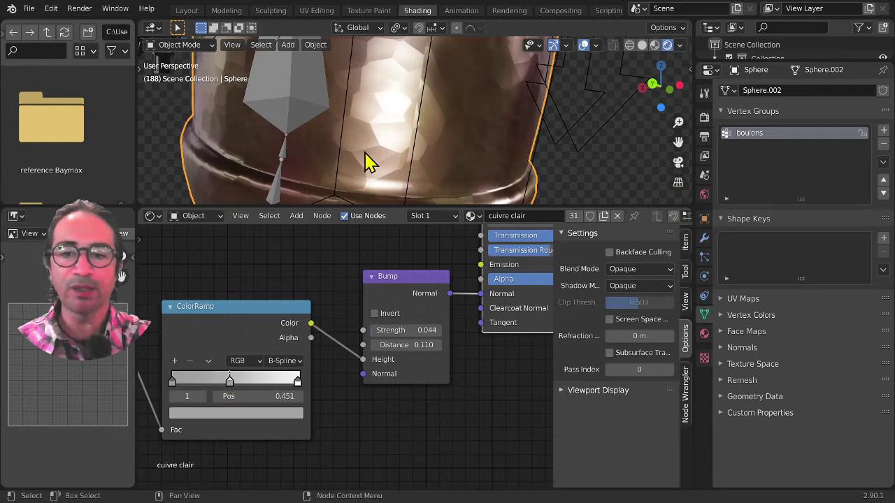
pyautogui.moveTo(431, 168); pyautogui.dragTo(310, 186, button='middle')
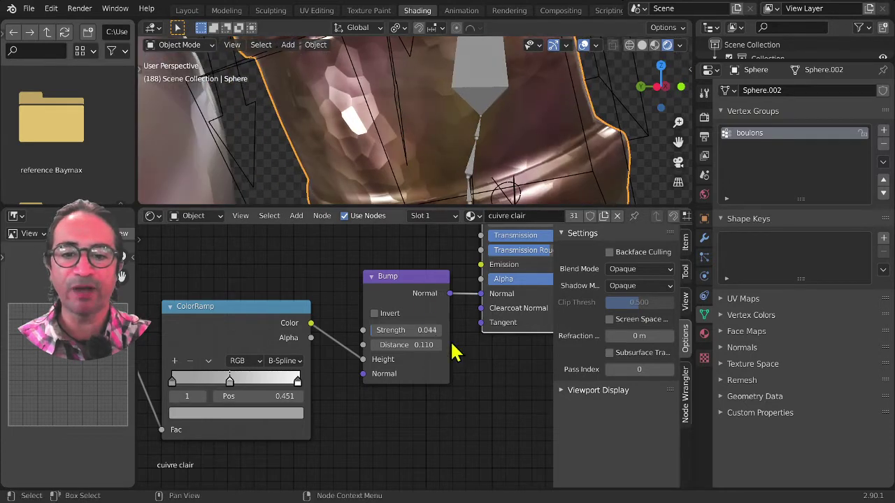
# - Set the Bump node's strength to 0.014 and its distance to 0.040
pyautogui.scroll(-3, 451, 357)
pyautogui.moveTo(271, 413); pyautogui.dragTo(315, 384, button='middle')
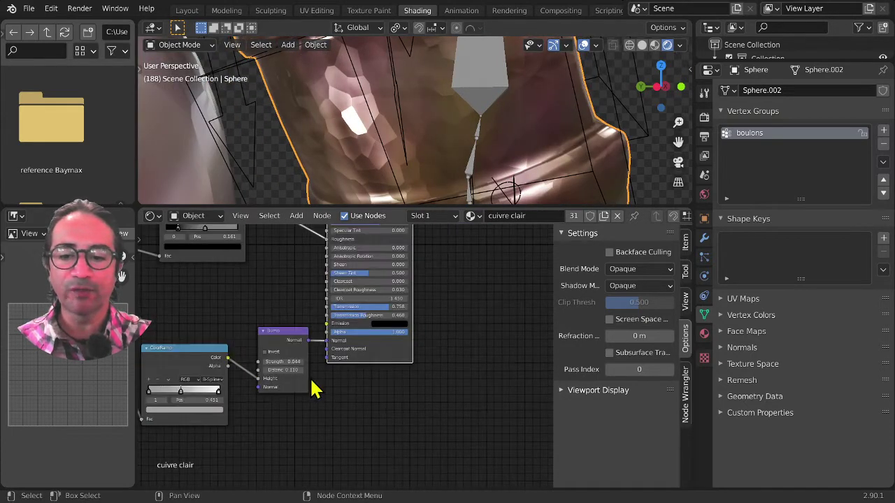
pyautogui.scroll(10, 311, 382)
pyautogui.moveTo(228, 392); pyautogui.dragTo(397, 374, button='middle')
pyautogui.scroll(2, 398, 374)
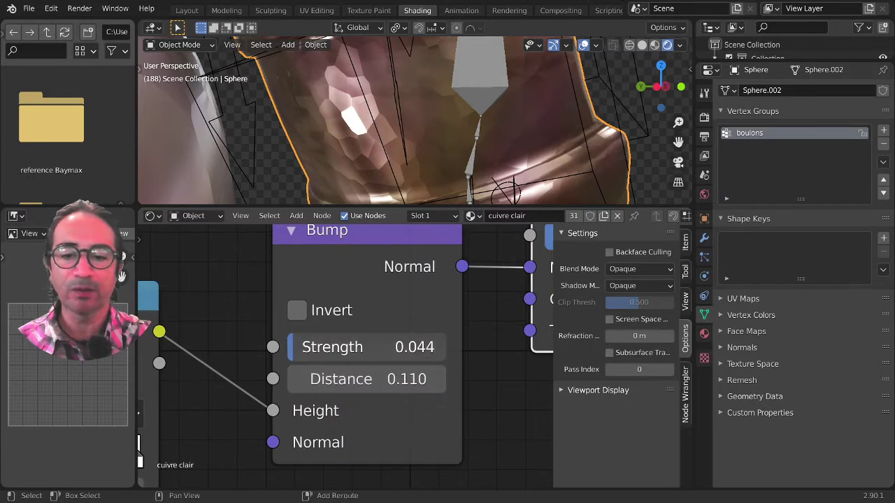
pyautogui.moveTo(415, 347); pyautogui.dragTo(300, 356)
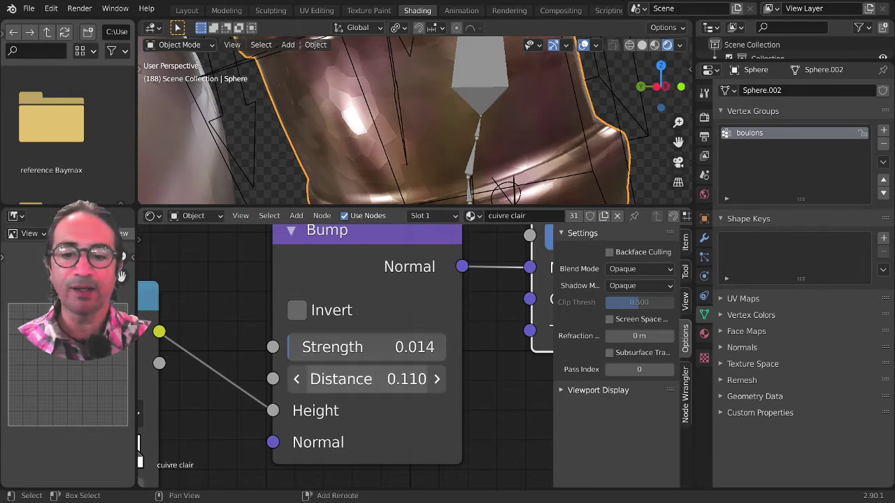
pyautogui.moveTo(371, 379); pyautogui.dragTo(329, 379)
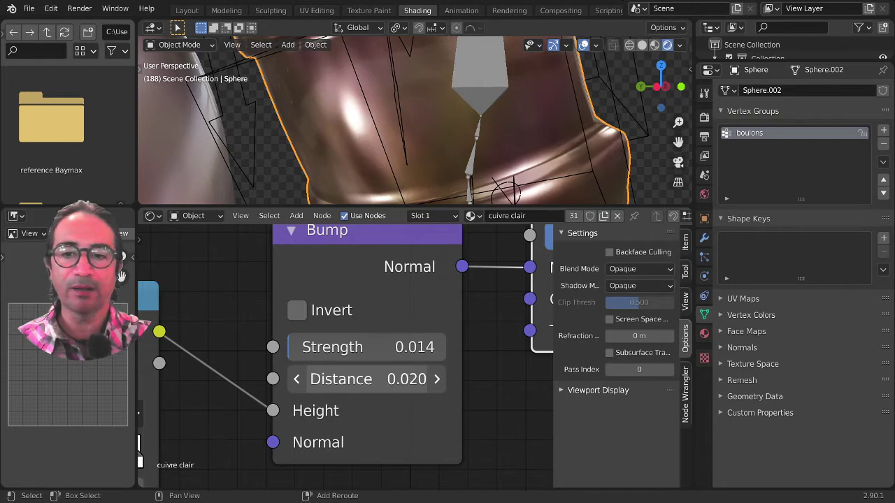
# - Examine the softened copper relief on the torso, head and limbs, using an enlarged viewport
pyautogui.moveTo(399, 116); pyautogui.dragTo(417, 196, button='middle')
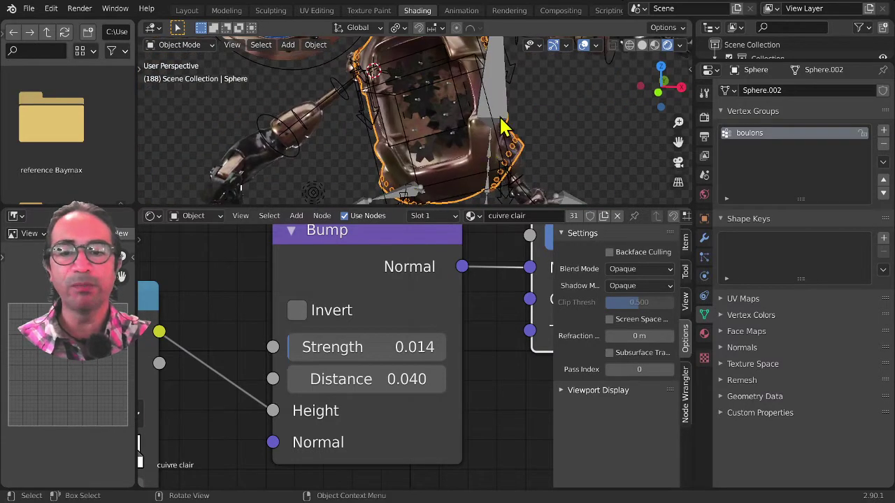
pyautogui.scroll(-4, 537, 115)
pyautogui.keyDown('shift'); pyautogui.moveTo(543, 115); pyautogui.dragTo(585, 172, button='middle'); pyautogui.keyUp('shift')
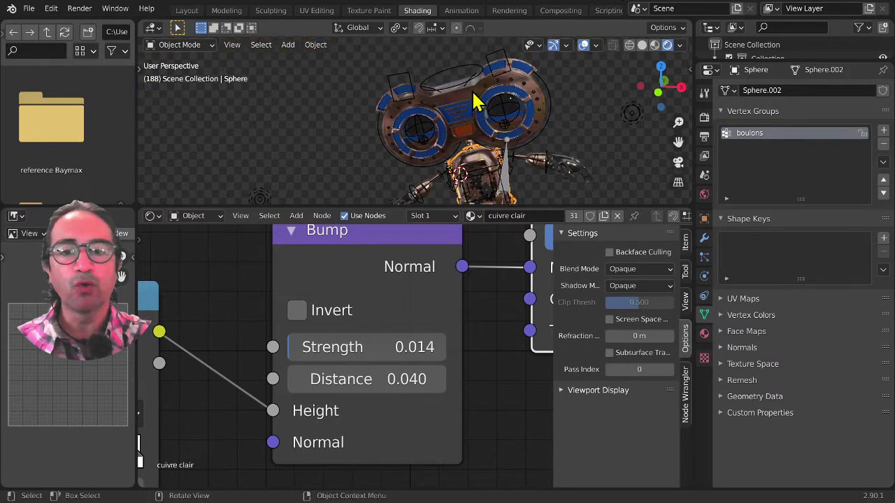
pyautogui.scroll(2, 478, 89)
pyautogui.moveTo(481, 86)
pyautogui.mouseDown(button='middle')
pyautogui.moveTo(523, 44)
pyautogui.moveTo(559, 48)
pyautogui.moveTo(479, 78)
pyautogui.mouseUp(button='middle')
pyautogui.scroll(5, 455, 105)
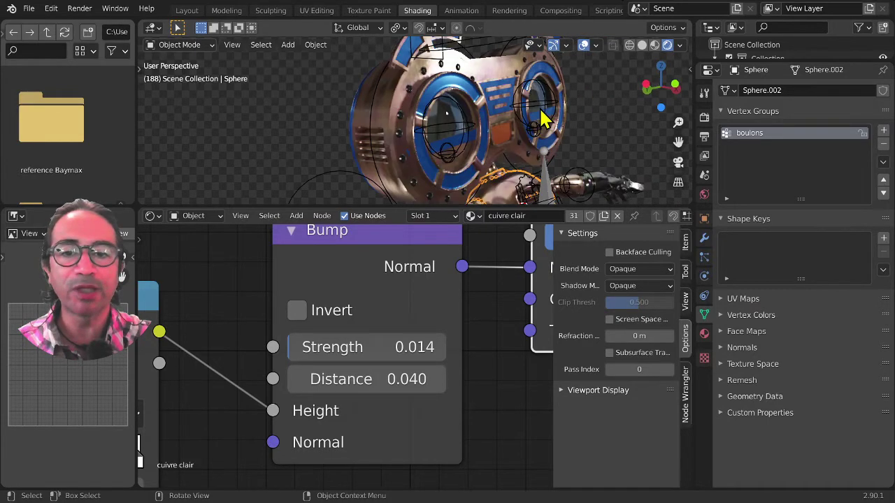
pyautogui.moveTo(524, 140); pyautogui.dragTo(503, 156, button='middle')
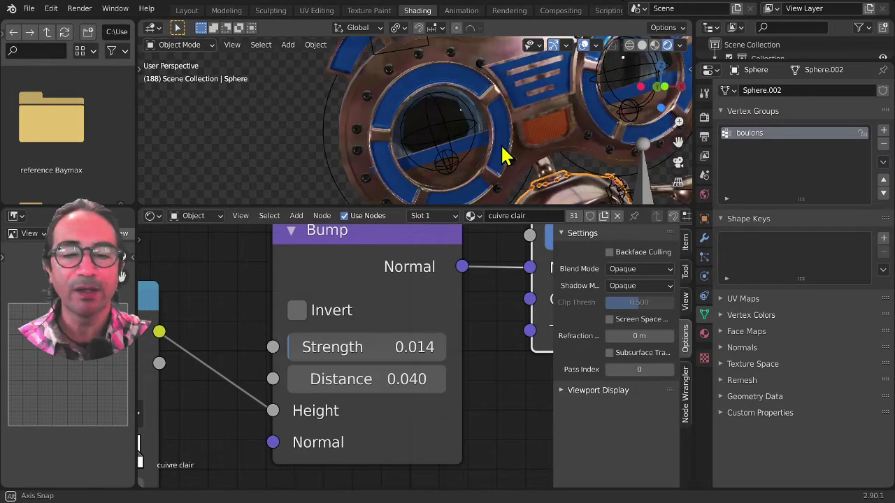
pyautogui.scroll(-2, 509, 156)
pyautogui.hotkey('ctrl', 'space')
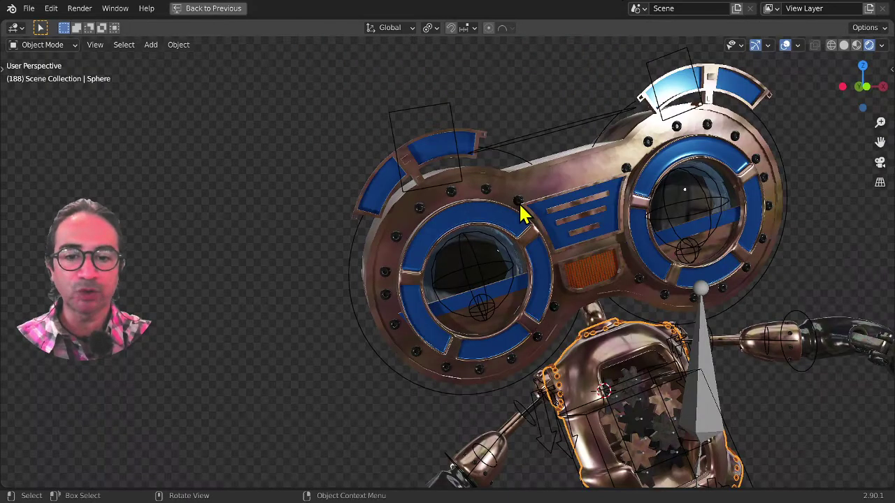
pyautogui.scroll(-2, 522, 206)
pyautogui.keyDown('shift'); pyautogui.moveTo(504, 375); pyautogui.dragTo(414, 315, button='middle'); pyautogui.keyUp('shift')
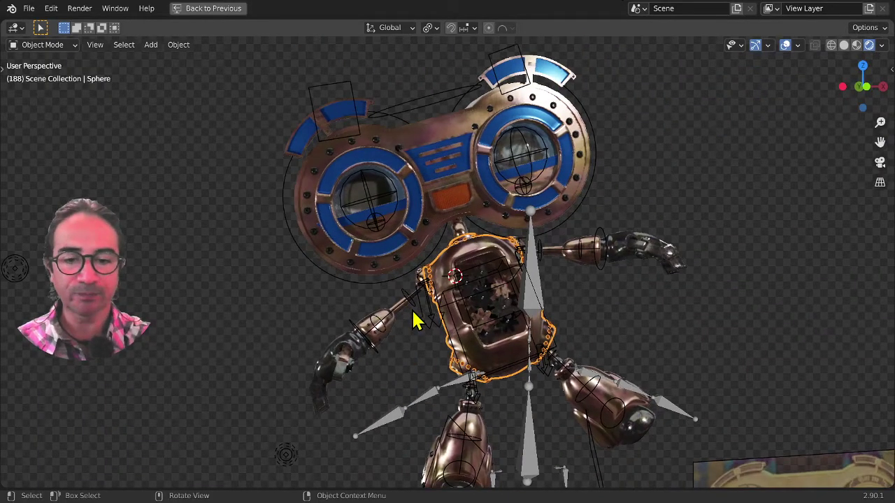
# - Show the robot from the front in solid shading and exclude the rebus collection from the view layer
pyautogui.press('KP_1')
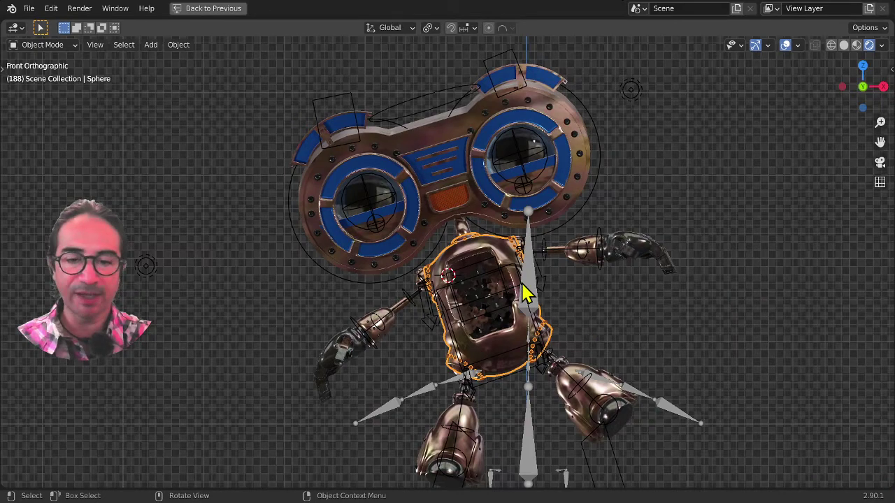
pyautogui.hotkey('ctrl', 'space')
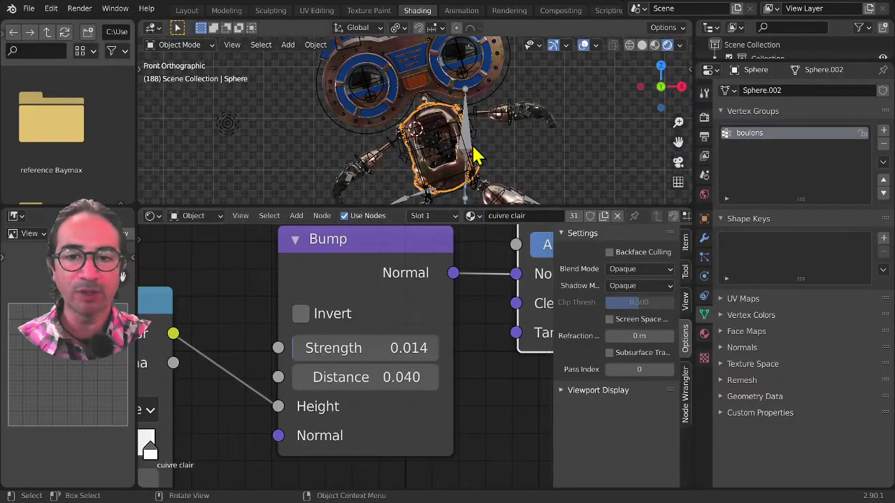
pyautogui.scroll(-2, 593, 72)
pyautogui.click(642, 44)
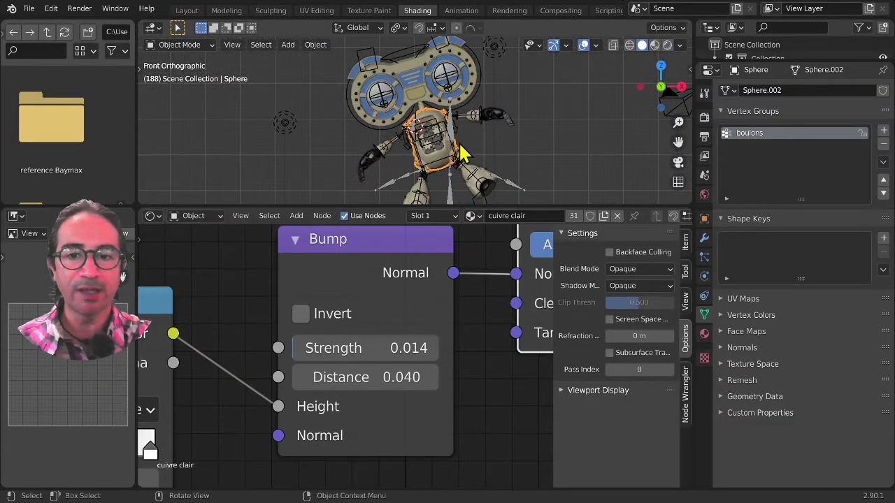
pyautogui.click(523, 191)
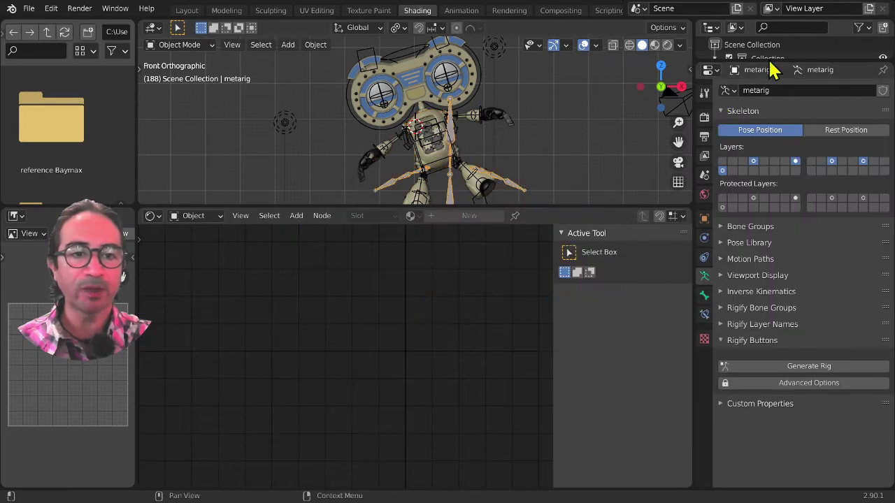
pyautogui.moveTo(769, 62); pyautogui.dragTo(776, 350)
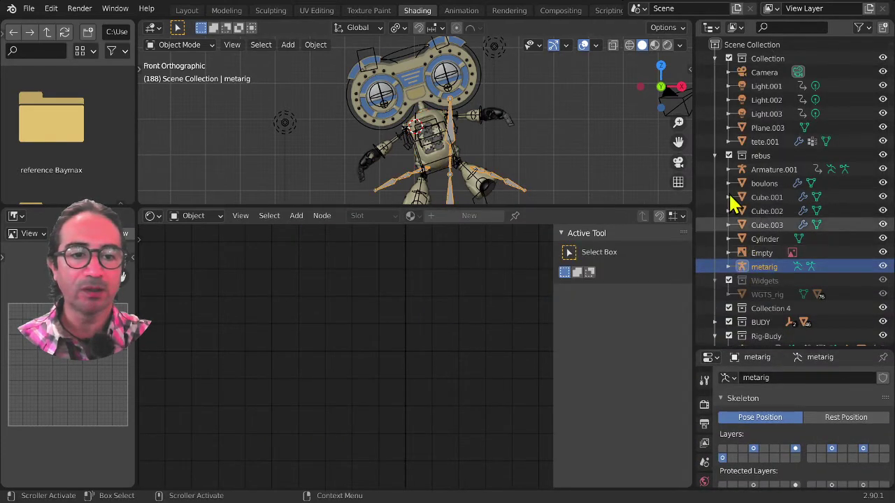
pyautogui.click(728, 155)
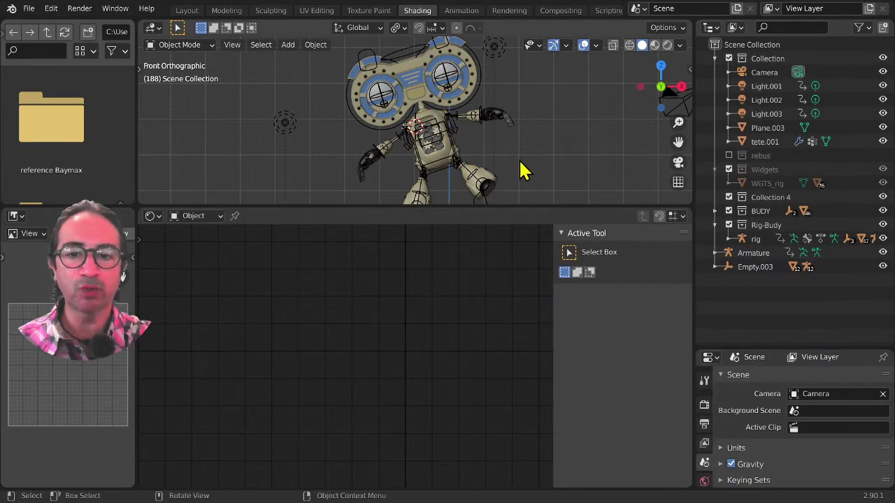
# - Put the robot's rig armature into Rest Position
pyautogui.keyDown('shift'); pyautogui.scroll(-3, 520, 172); pyautogui.keyUp('shift')
pyautogui.click(476, 172)
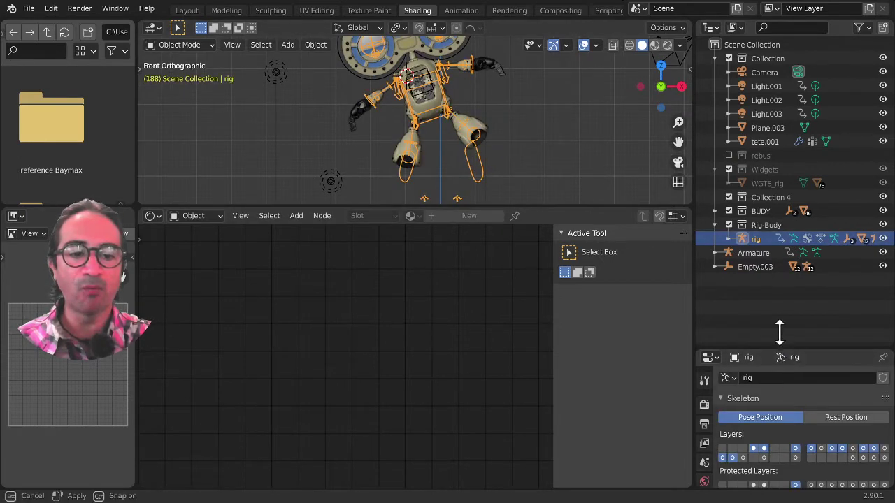
pyautogui.moveTo(779, 331); pyautogui.dragTo(783, 173)
pyautogui.click(844, 233)
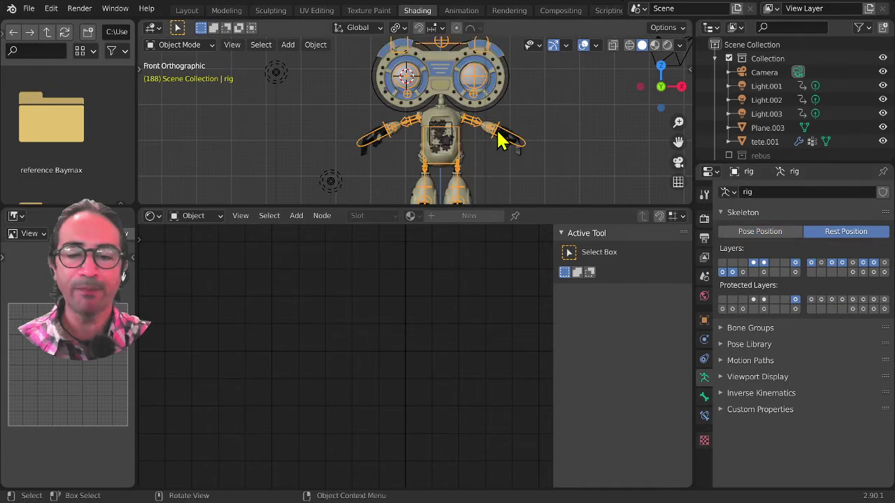
# - Select the cube-shaped empty around the torso gears and snap the 3D cursor to it
pyautogui.scroll(3, 475, 162)
pyautogui.scroll(4, 475, 162)
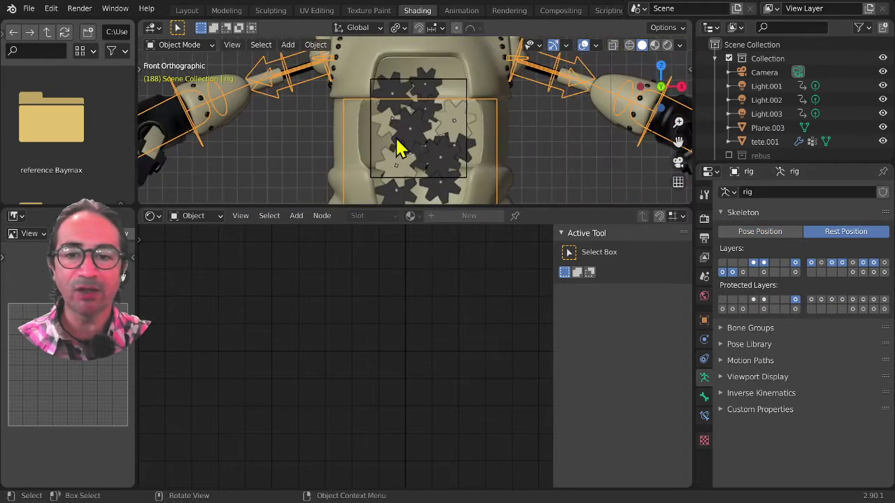
pyautogui.click(371, 140)
pyautogui.click(391, 143)
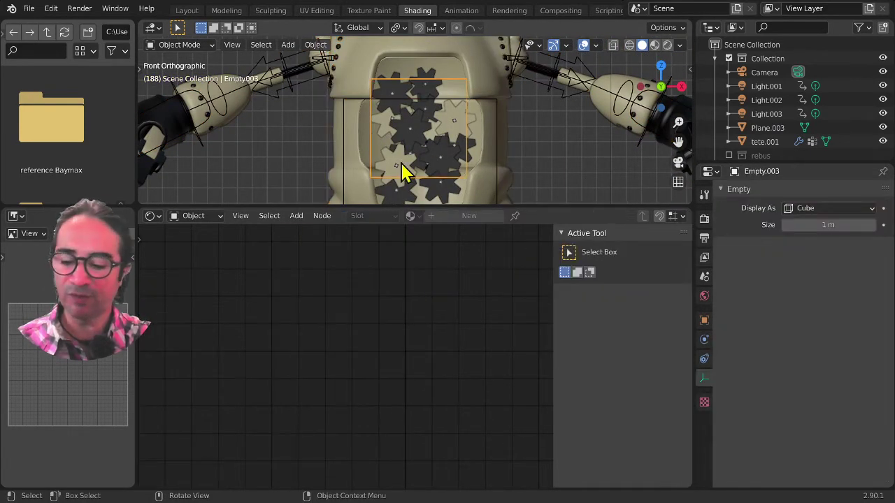
pyautogui.hotkey('shift', 's')
pyautogui.click(411, 245)
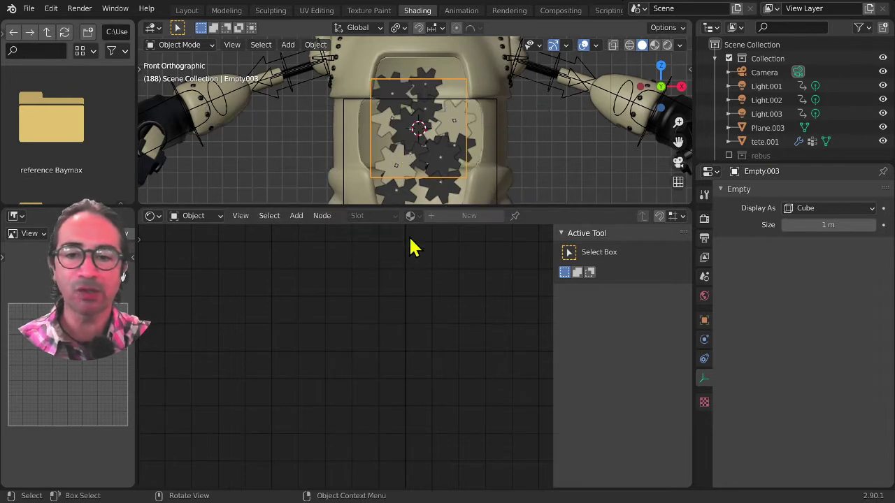
# - Add a Point light at the 3D cursor and raise it along Z to the upper edge of the chest opening
pyautogui.hotkey('shift', 'a')
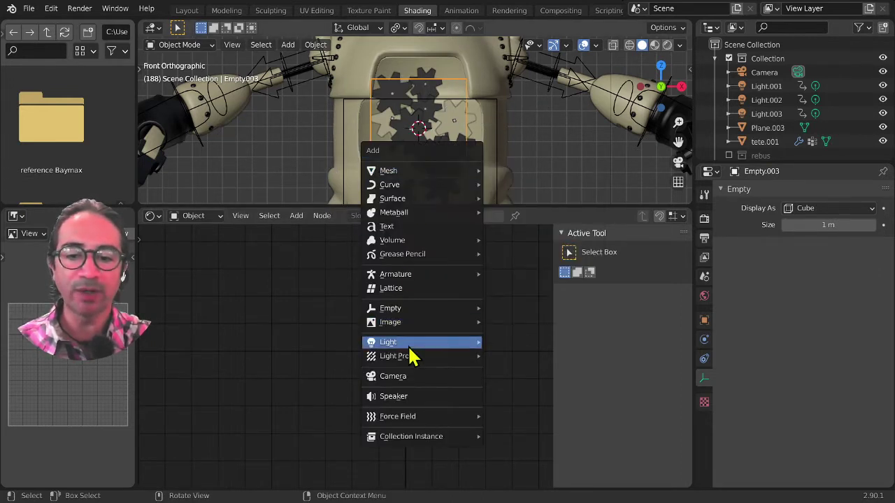
pyautogui.moveTo(419, 343)
pyautogui.click(512, 343)
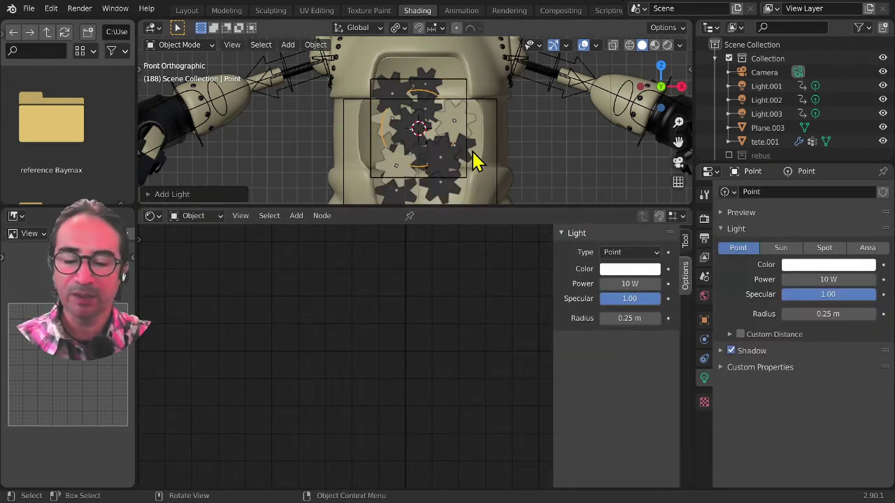
pyautogui.press('g')
pyautogui.press('z')
pyautogui.click(469, 98)
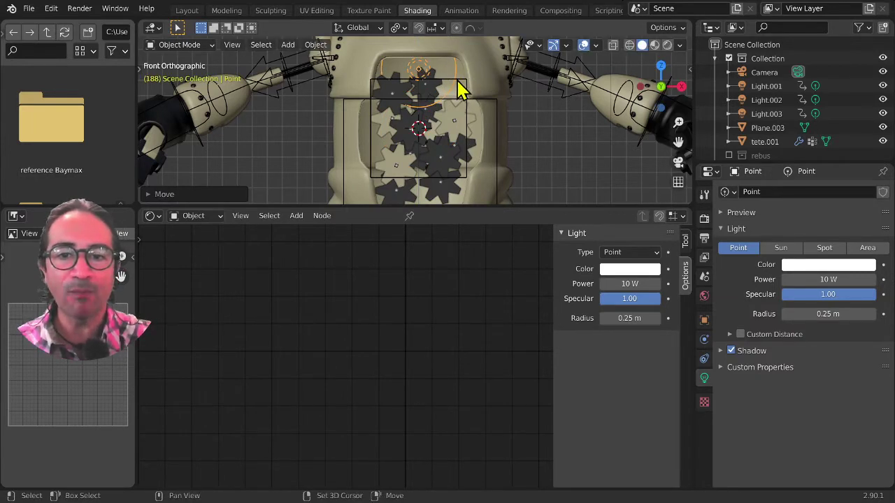
# - Parent the Point light to the cube-shaped empty using the Object option
pyautogui.click(434, 89)
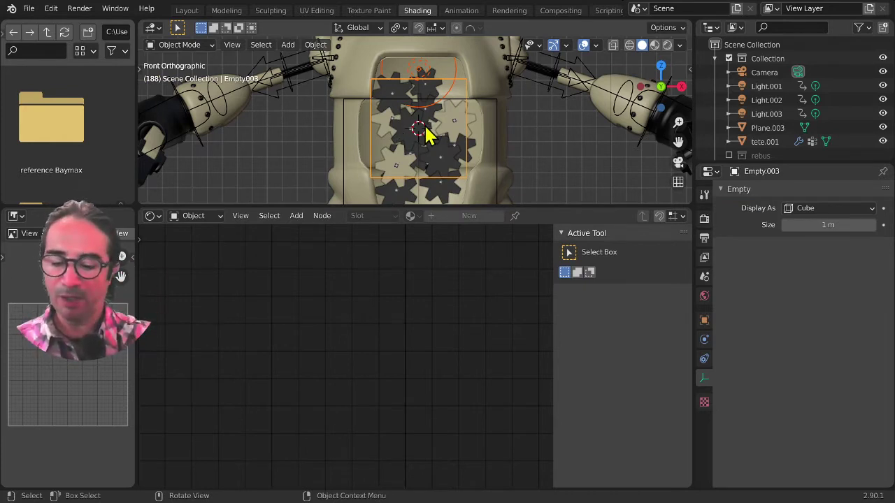
pyautogui.hotkey('ctrl', 'p')
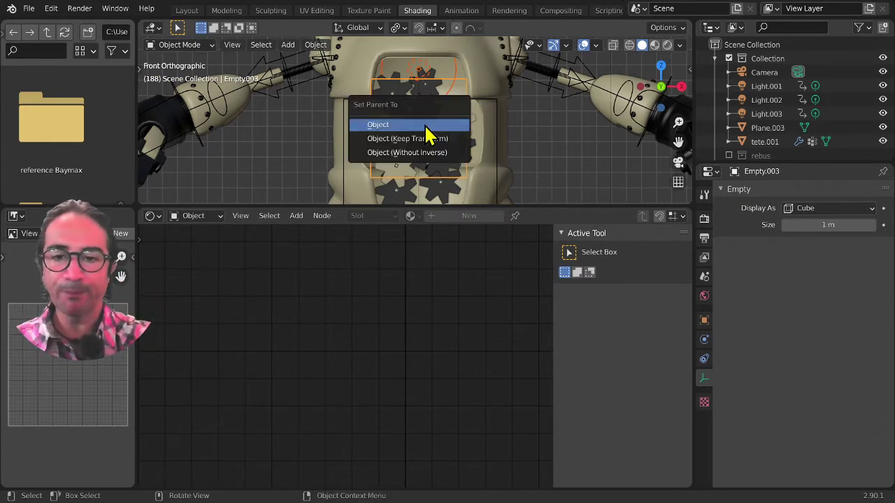
pyautogui.click(423, 125)
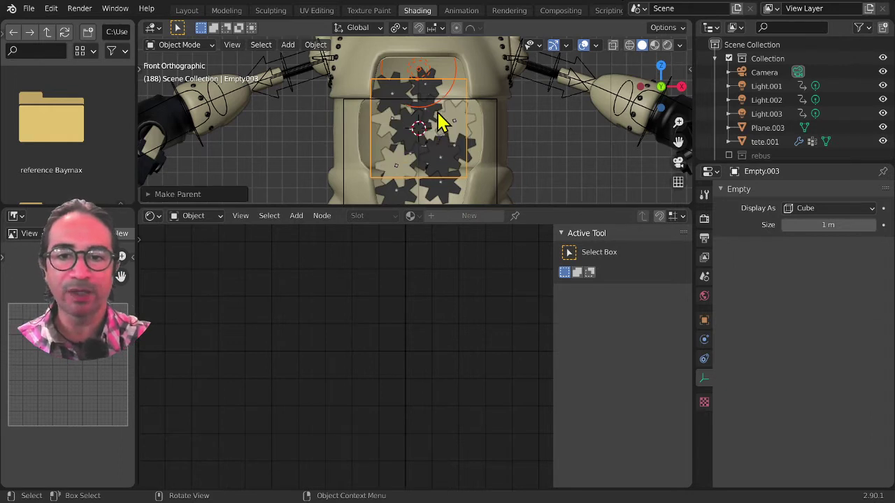
# - Reselect the Point light and turn off auto keying in the Animation workspace's enlarged timeline
pyautogui.click(454, 78)
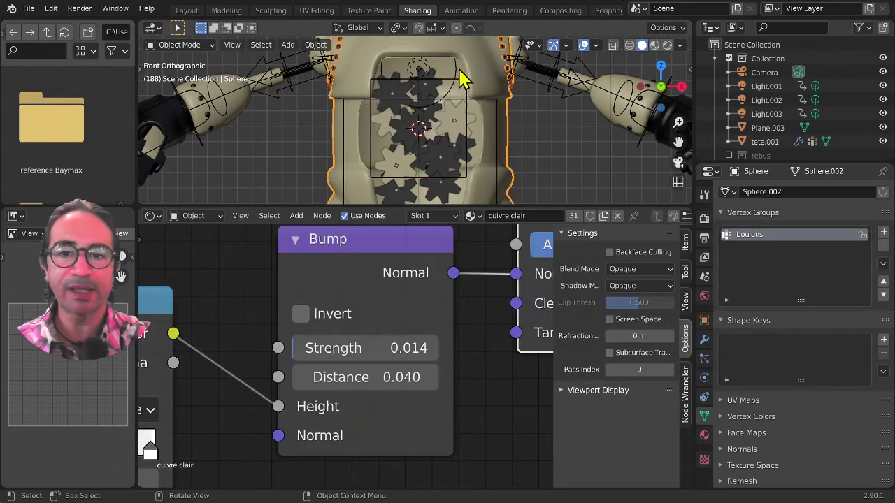
pyautogui.click(456, 75)
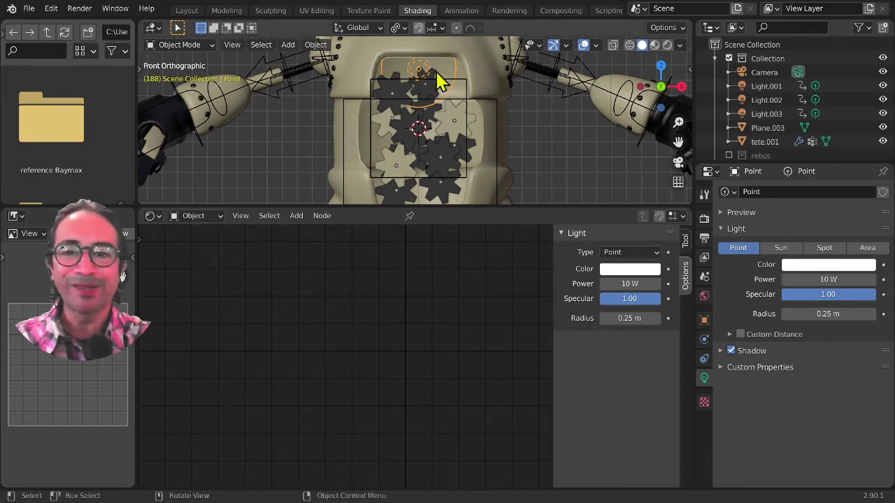
pyautogui.click(455, 17)
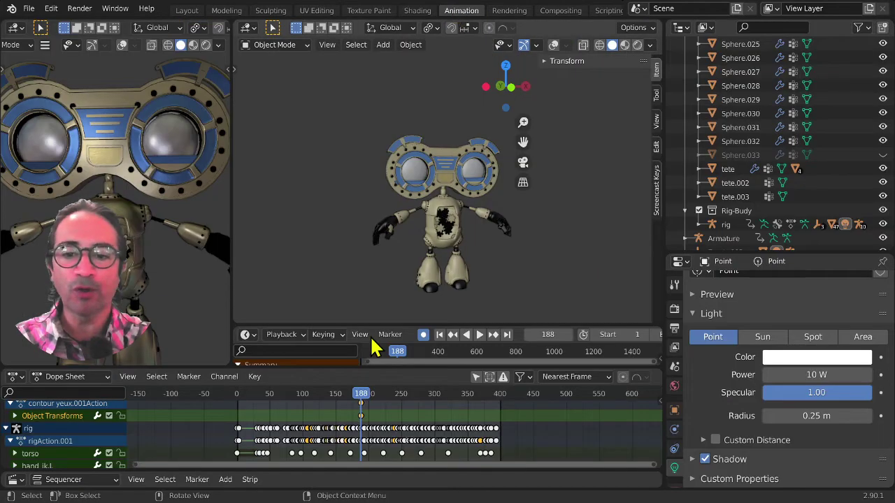
pyautogui.moveTo(368, 360); pyautogui.dragTo(366, 361)
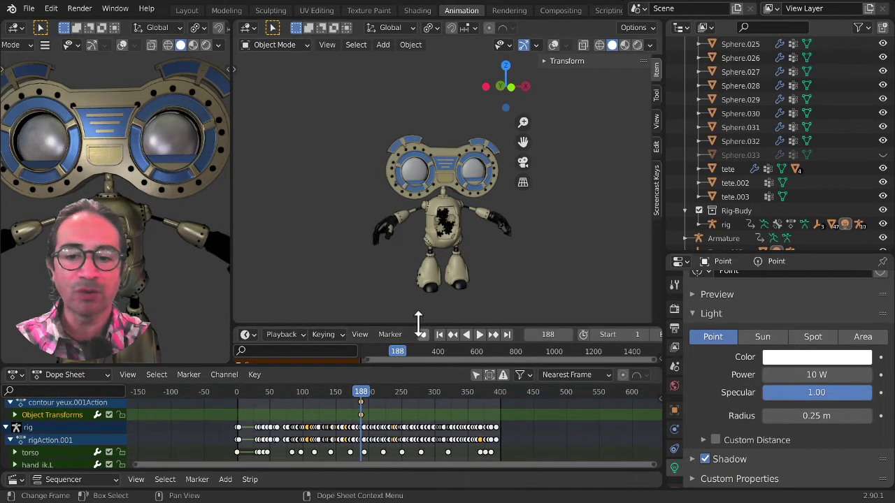
pyautogui.moveTo(418, 322); pyautogui.dragTo(424, 220)
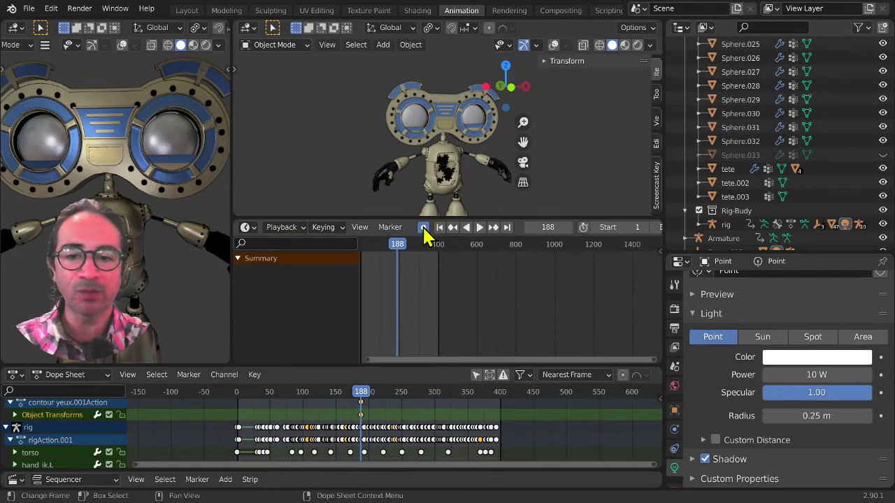
# - Enlarge the Dope Sheet, delete the Point light's stray keyframes at frame 188, and limit the display to selected objects
pyautogui.moveTo(415, 364); pyautogui.dragTo(414, 237)
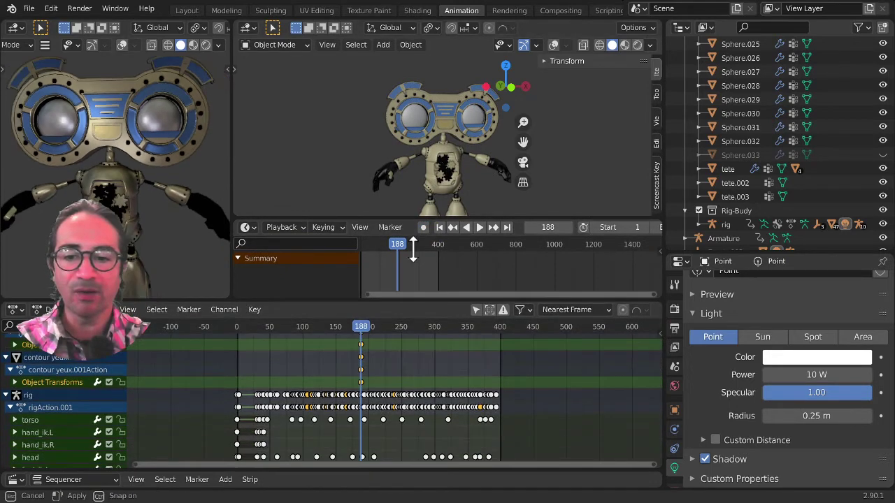
pyautogui.scroll(4, 453, 148)
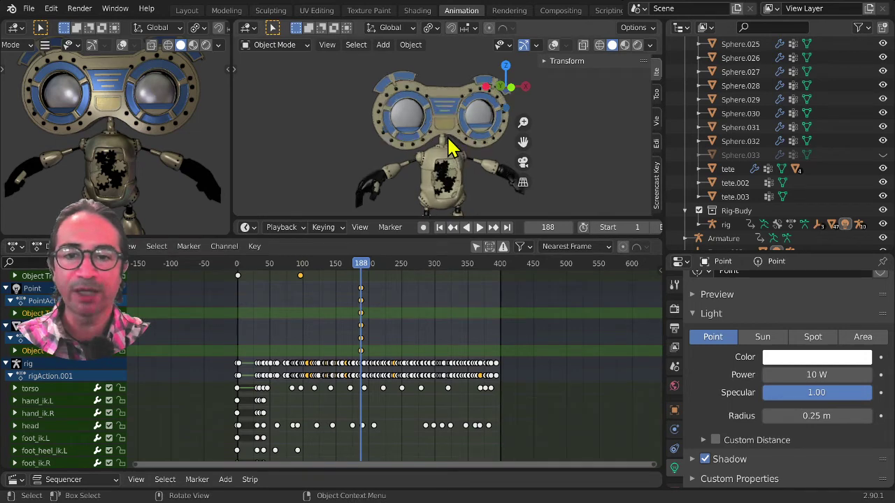
pyautogui.moveTo(385, 316); pyautogui.dragTo(365, 311, button='middle')
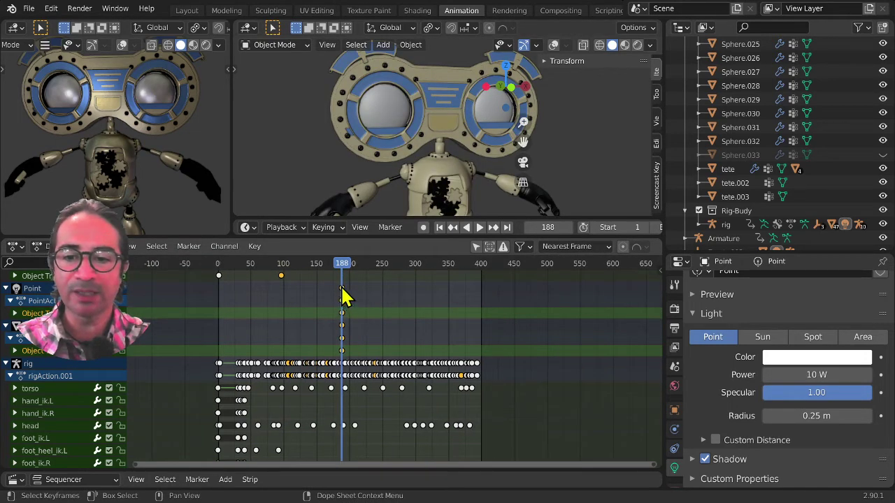
pyautogui.click(344, 299)
pyautogui.press('x')
pyautogui.click(347, 300)
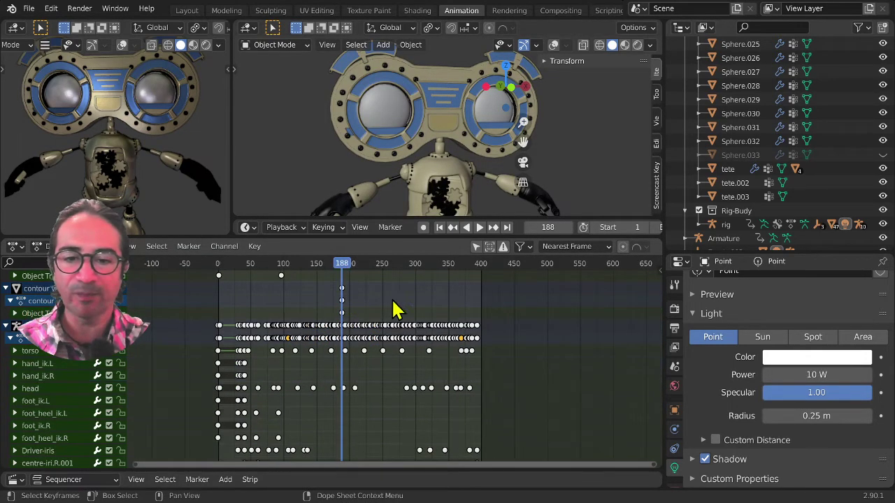
pyautogui.click(476, 249)
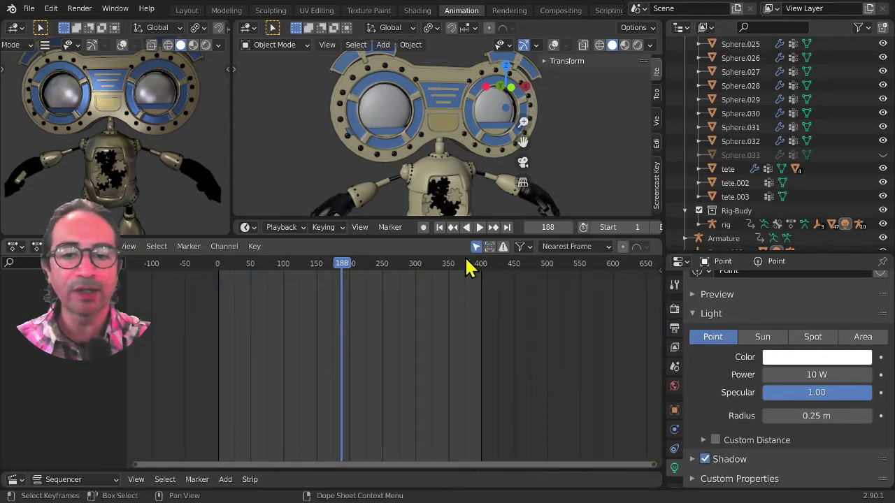
# - Turn on the viewport overlays with Extras enabled and select the Point light inside the chest opening
pyautogui.scroll(4, 433, 193)
pyautogui.moveTo(429, 190)
pyautogui.keyDown('shift'); pyautogui.mouseDown(button='middle')
pyautogui.moveTo(458, 147)
pyautogui.moveTo(433, 184)
pyautogui.mouseUp(button='middle'); pyautogui.keyUp('shift')
pyautogui.click(554, 44)
pyautogui.scroll(4, 451, 183)
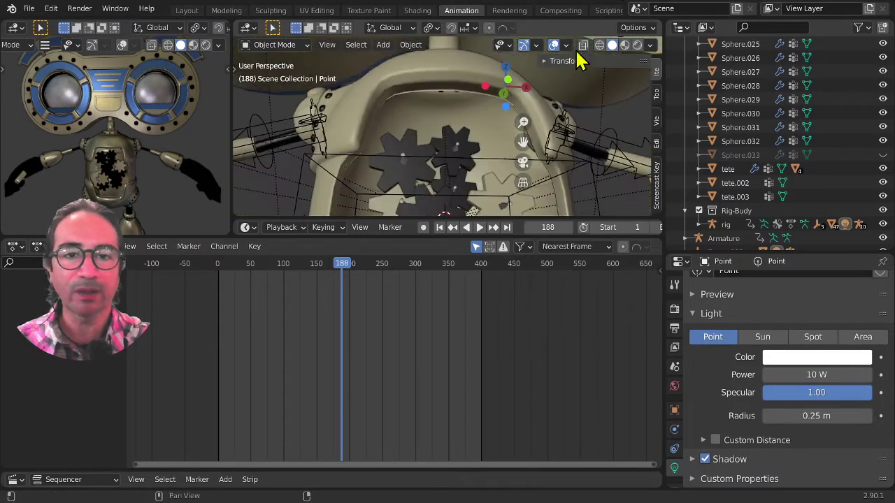
pyautogui.click(566, 44)
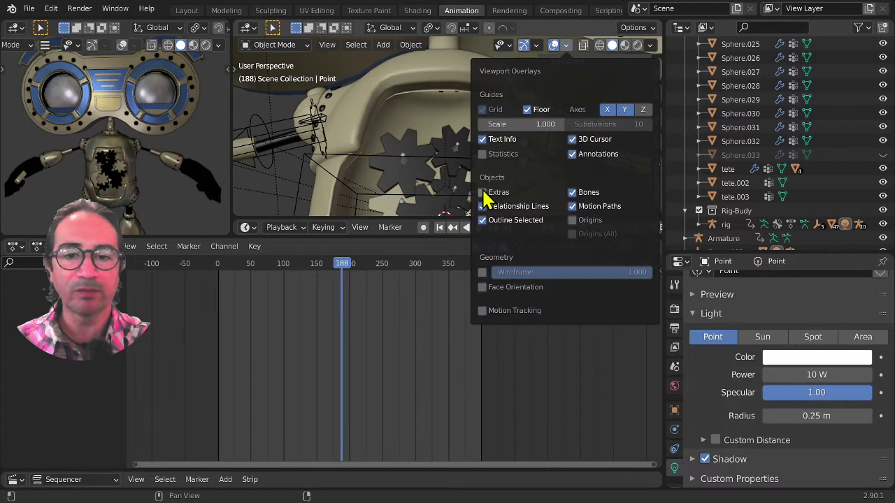
pyautogui.click(458, 130)
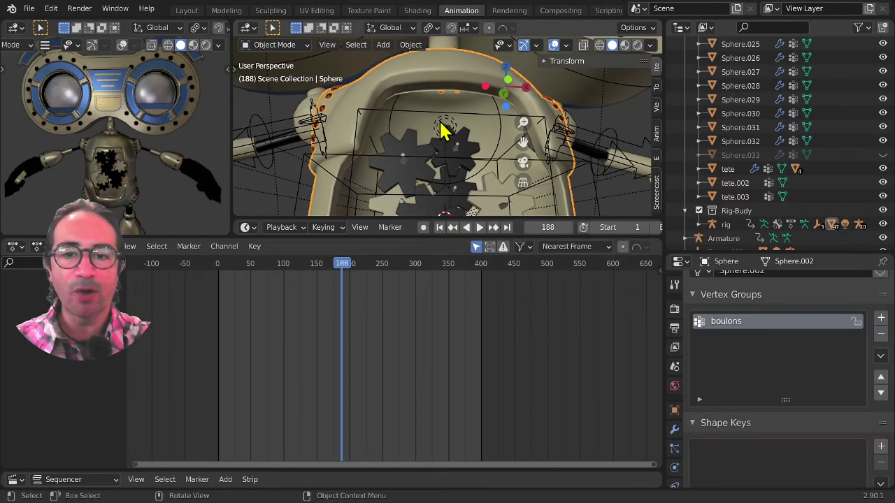
pyautogui.click(443, 129)
# - Switch the Dope Sheet area to the Graph Editor and show only the selected object's curves
pyautogui.keyDown('ctrl'); pyautogui.scroll(2, 400, 298); pyautogui.keyUp('ctrl')
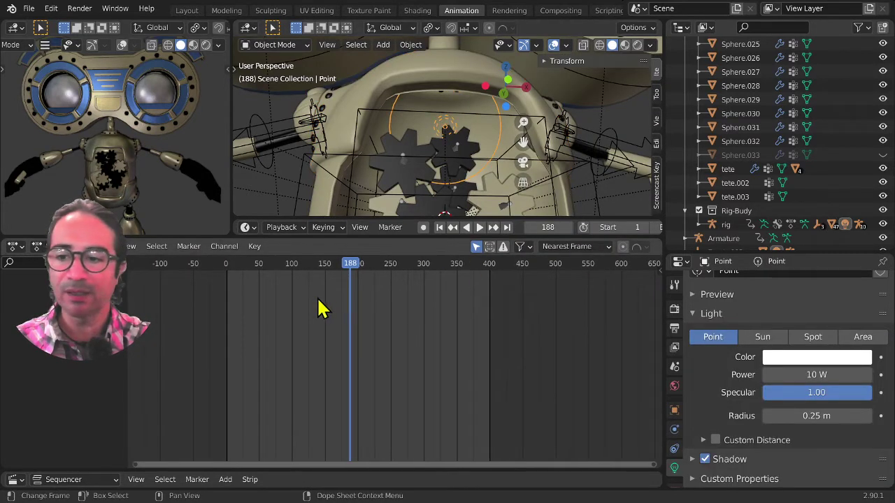
pyautogui.keyDown('ctrl'); pyautogui.scroll(1, 318, 308); pyautogui.keyUp('ctrl')
pyautogui.click(16, 248)
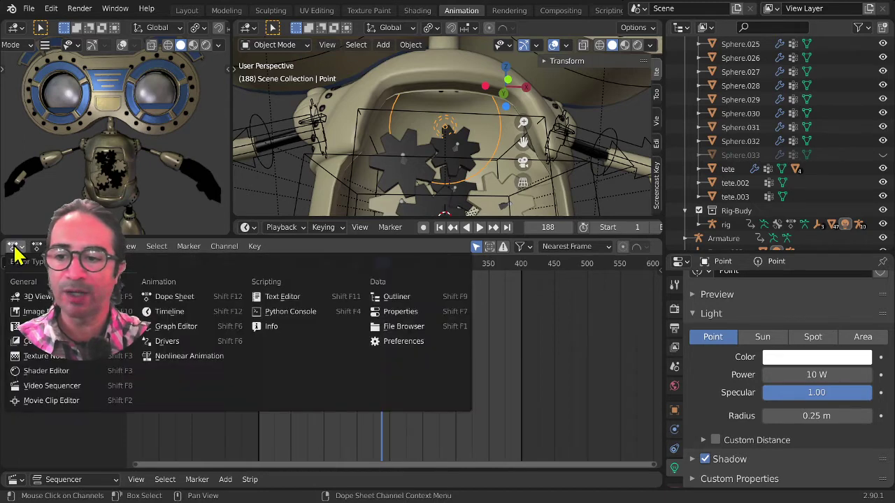
pyautogui.click(148, 327)
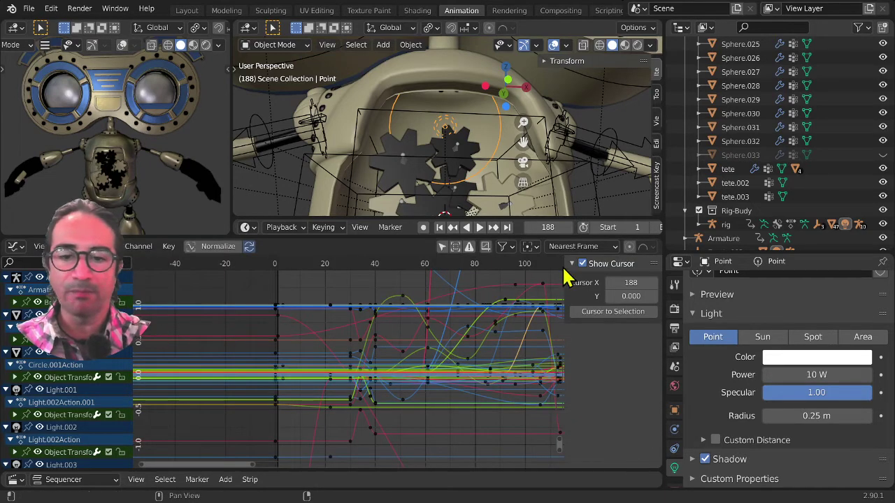
pyautogui.click(442, 246)
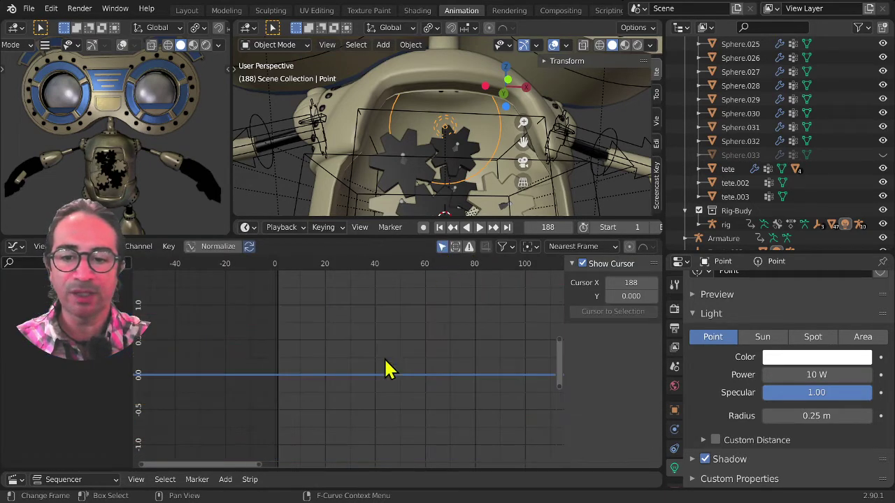
pyautogui.scroll(-3, 425, 396)
pyautogui.moveTo(341, 389); pyautogui.dragTo(382, 383, button='middle')
pyautogui.scroll(-5, 371, 388)
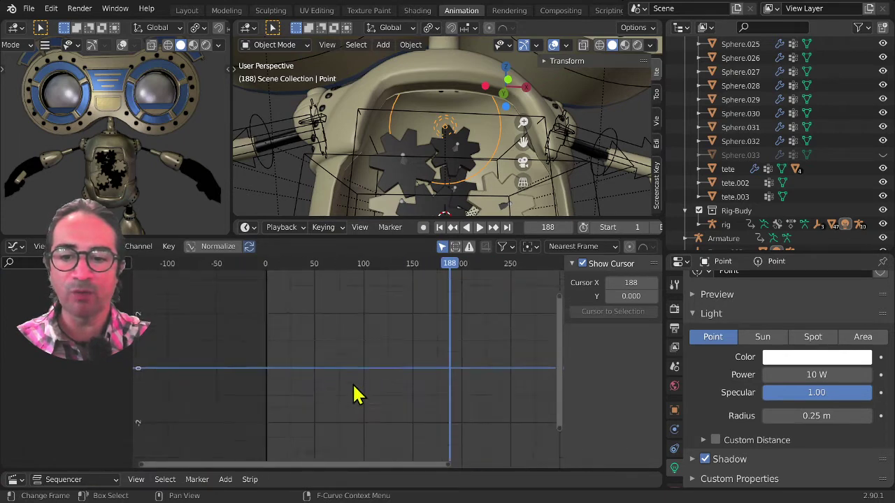
# - At frame 0, set the Point light's Power to 0 W and insert a keyframe for it
pyautogui.click(271, 266)
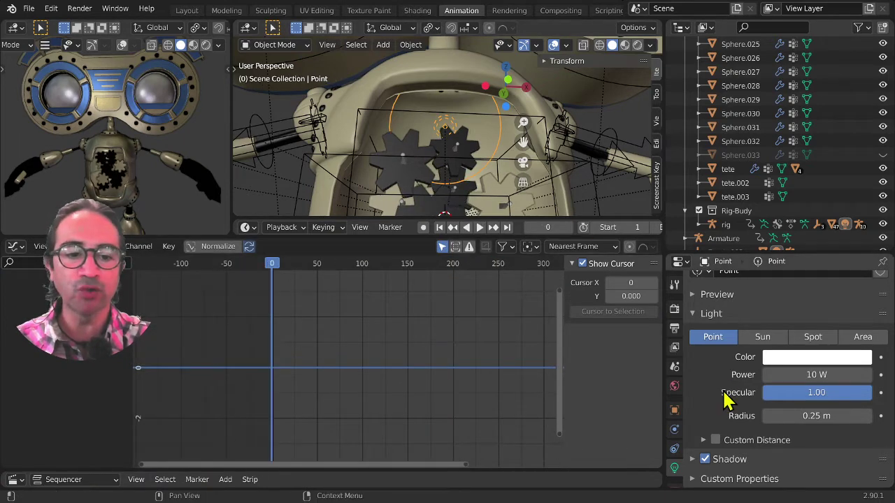
pyautogui.click(810, 375)
pyautogui.write('0')
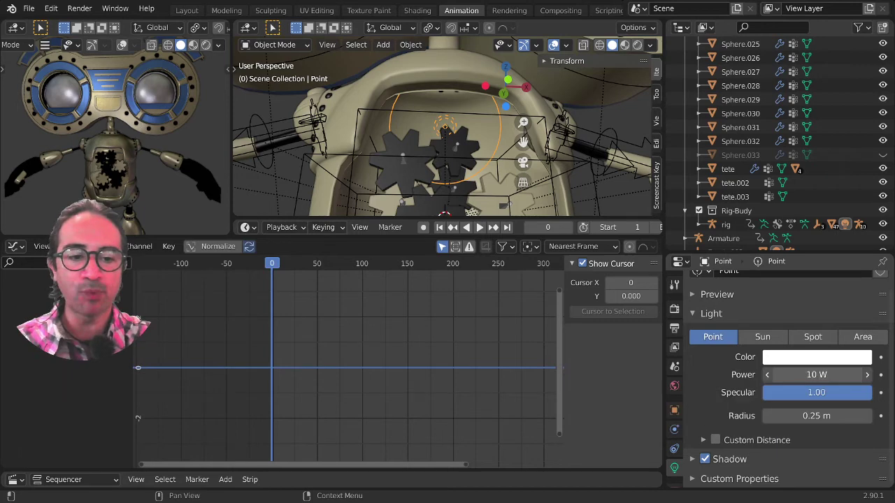
pyautogui.press('Return')
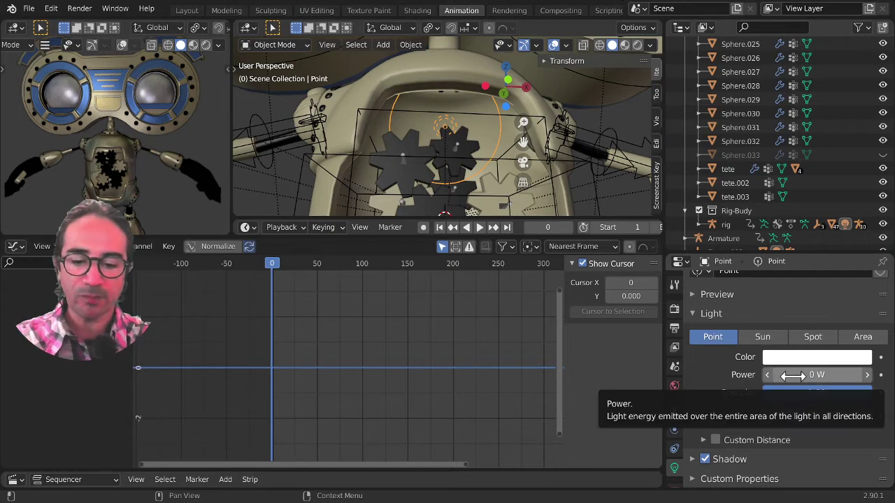
pyautogui.press('i')
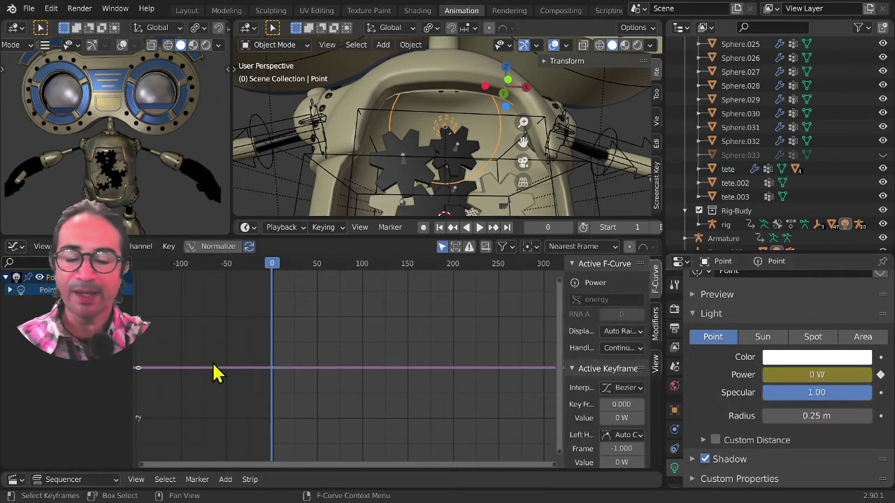
# - Duplicate the Point light's Power keyframe from frame 0 to frame 9 in the Graph Editor
pyautogui.scroll(3, 238, 371)
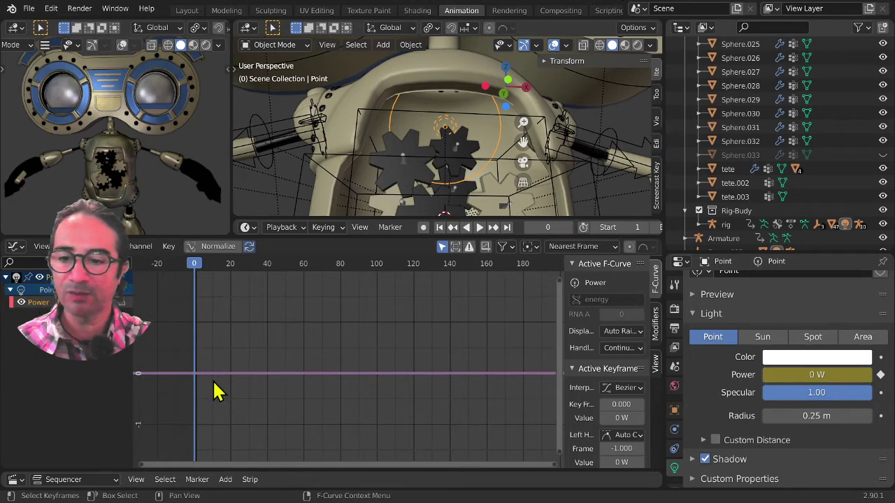
pyautogui.moveTo(211, 380); pyautogui.dragTo(350, 366, button='middle')
pyautogui.scroll(15, 344, 366)
pyautogui.scroll(4, 296, 358)
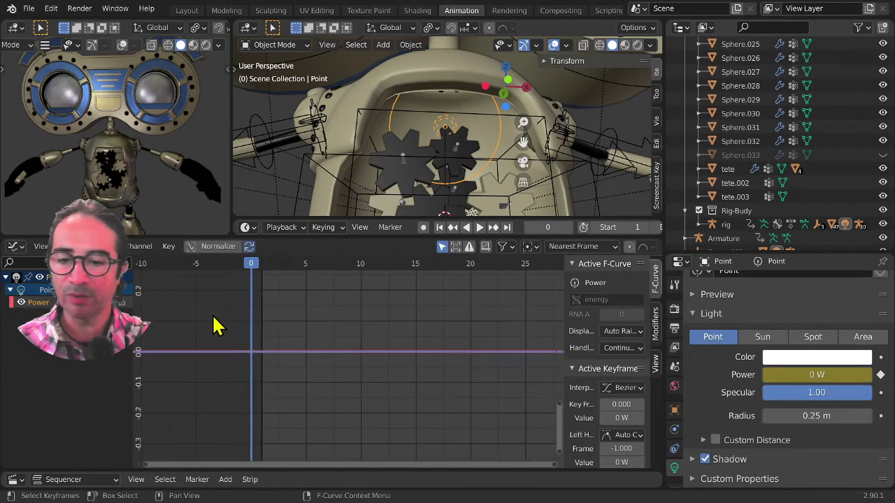
pyautogui.moveTo(214, 318); pyautogui.dragTo(300, 390)
pyautogui.press('space')
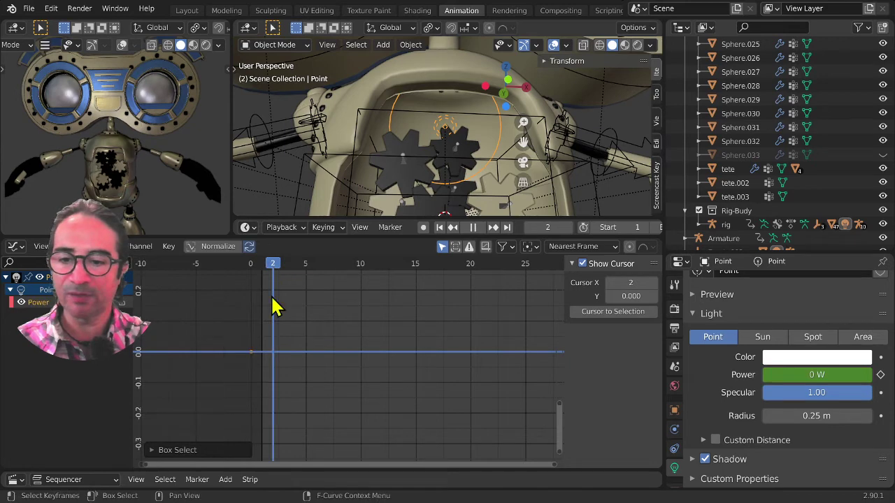
pyautogui.press('space')
pyautogui.click(254, 351)
pyautogui.click(253, 355)
pyautogui.moveTo(240, 356); pyautogui.dragTo(255, 378)
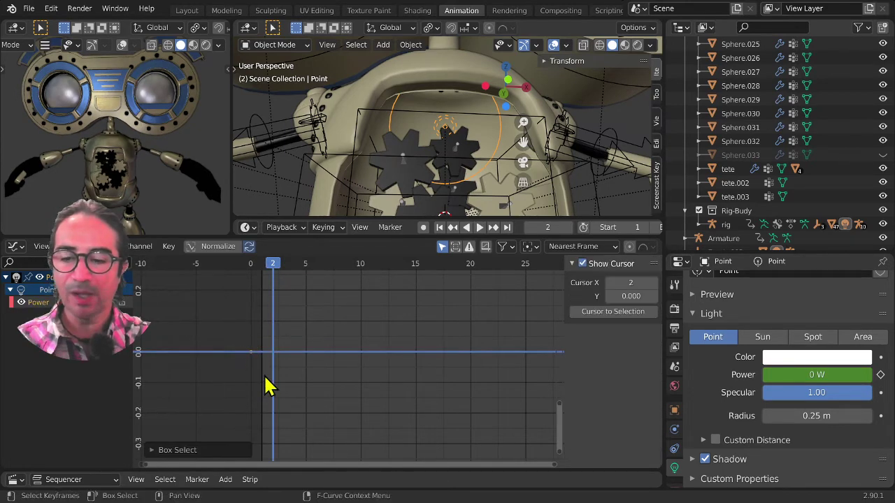
pyautogui.press('g')
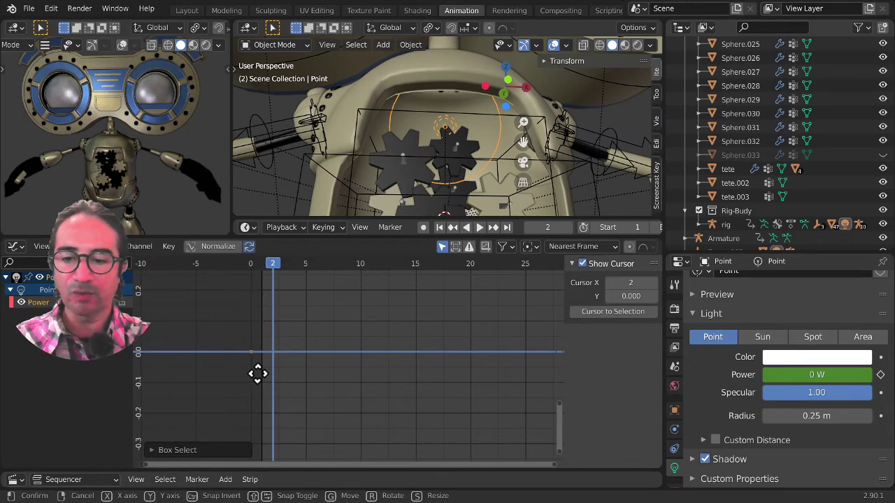
pyautogui.press('Escape')
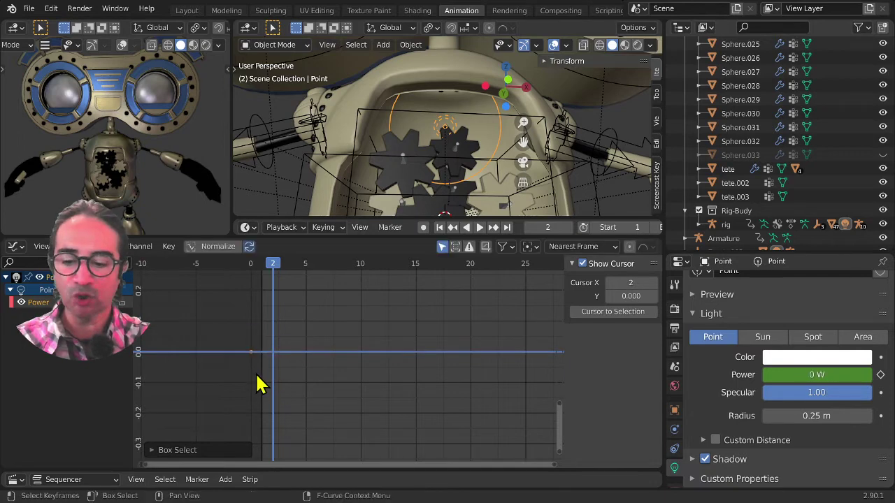
pyautogui.press('g')
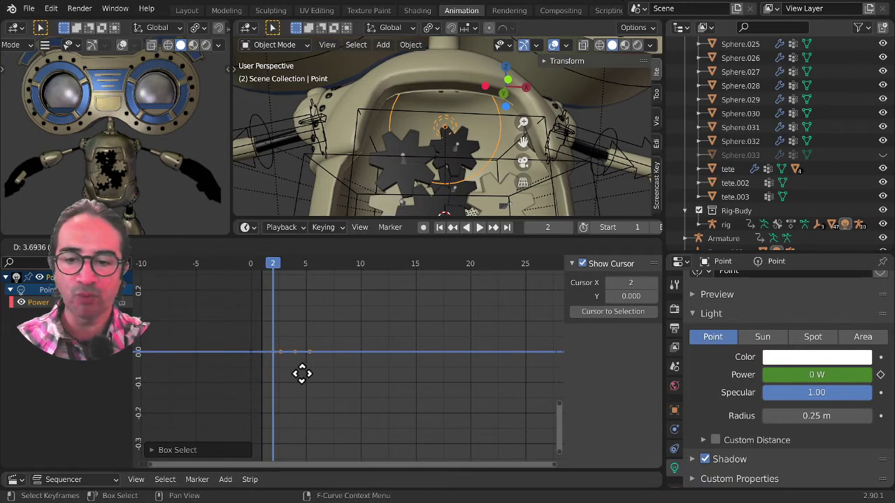
pyautogui.click(353, 387)
# - Scrub through the first frames to frame 14 and examine the robot's chest and pose for the light's timing
pyautogui.press('space')
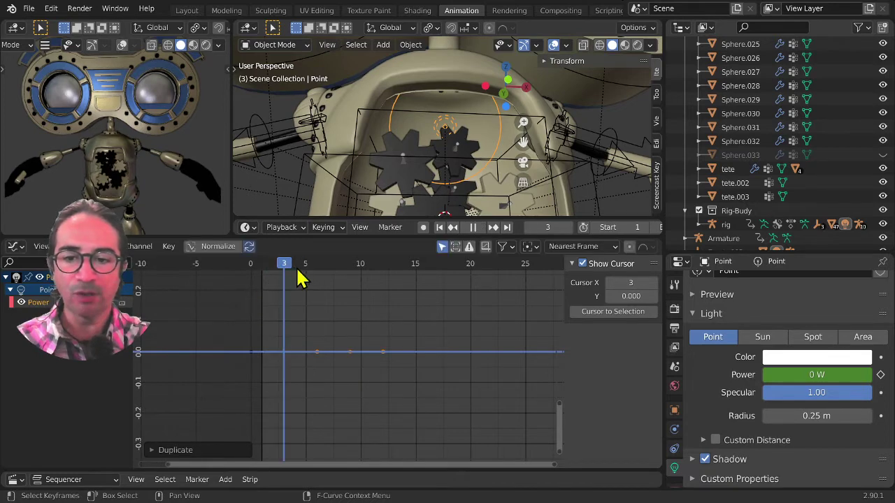
pyautogui.moveTo(364, 275); pyautogui.dragTo(395, 268)
pyautogui.scroll(-9, 488, 126)
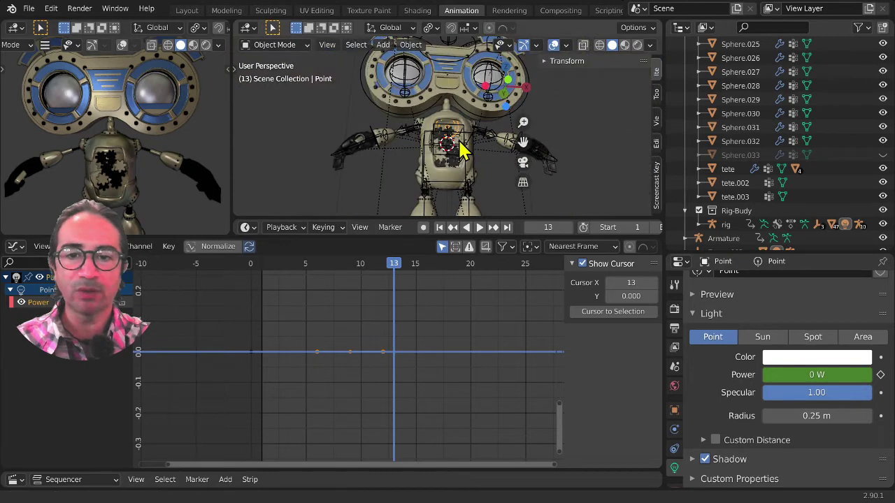
pyautogui.moveTo(464, 150); pyautogui.dragTo(453, 94, button='middle')
pyautogui.click(474, 69)
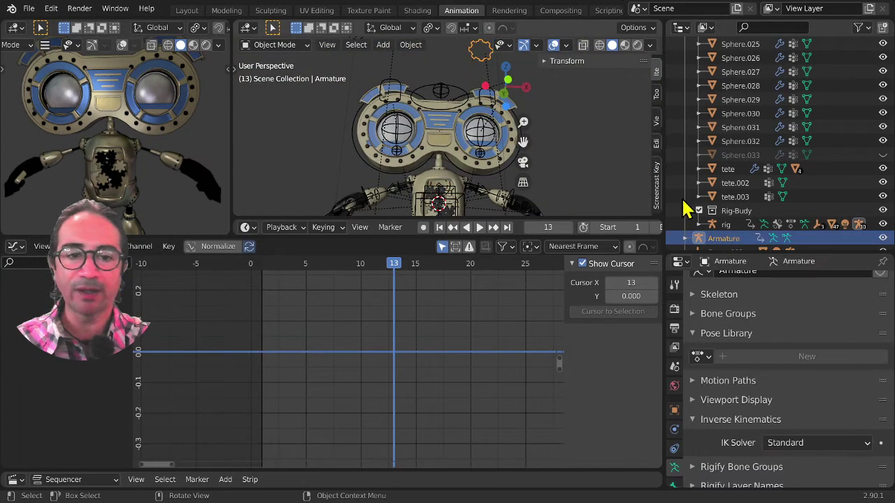
pyautogui.moveTo(397, 266)
pyautogui.mouseDown()
pyautogui.moveTo(444, 267)
pyautogui.moveTo(384, 267)
pyautogui.mouseUp()
pyautogui.scroll(3, 431, 161)
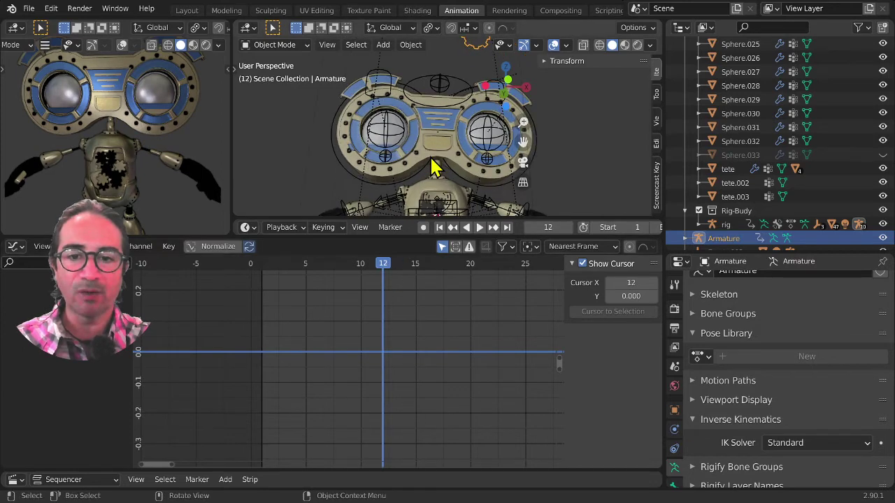
pyautogui.keyDown('shift'); pyautogui.moveTo(431, 158); pyautogui.dragTo(406, 57, button='middle'); pyautogui.keyUp('shift')
pyautogui.moveTo(374, 260); pyautogui.dragTo(461, 271)
pyautogui.click(409, 262)
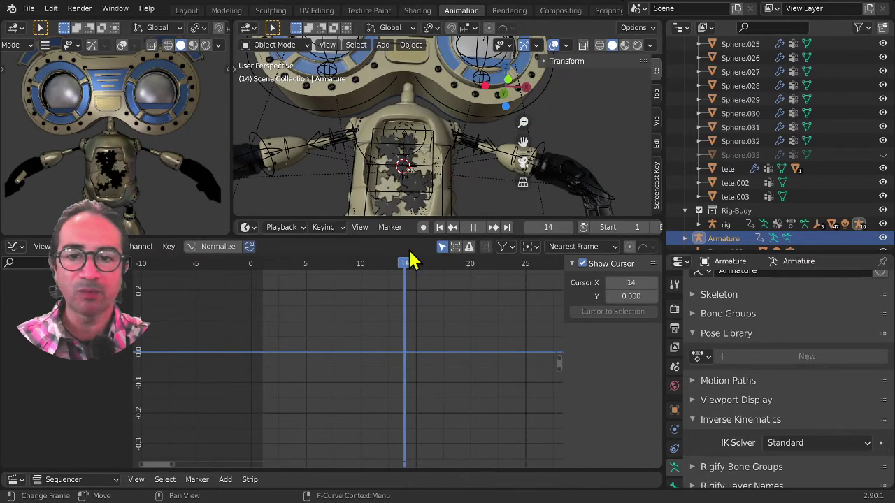
# - Reselect the Point light and move its Power keyframe from frame 9 to frame 13 along X
pyautogui.click(429, 146)
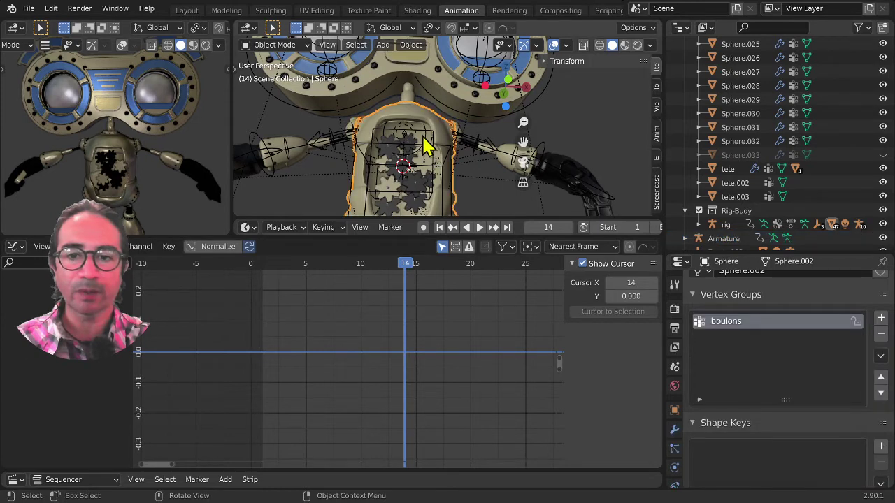
pyautogui.click(409, 136)
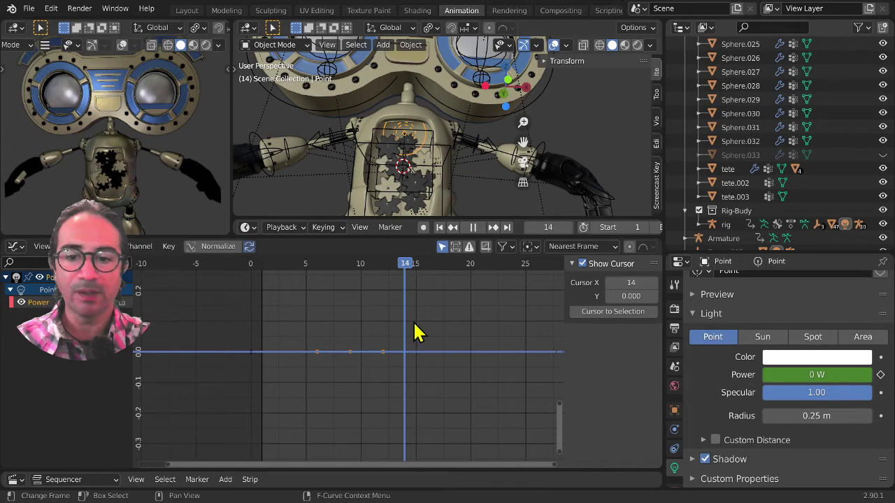
pyautogui.press('space')
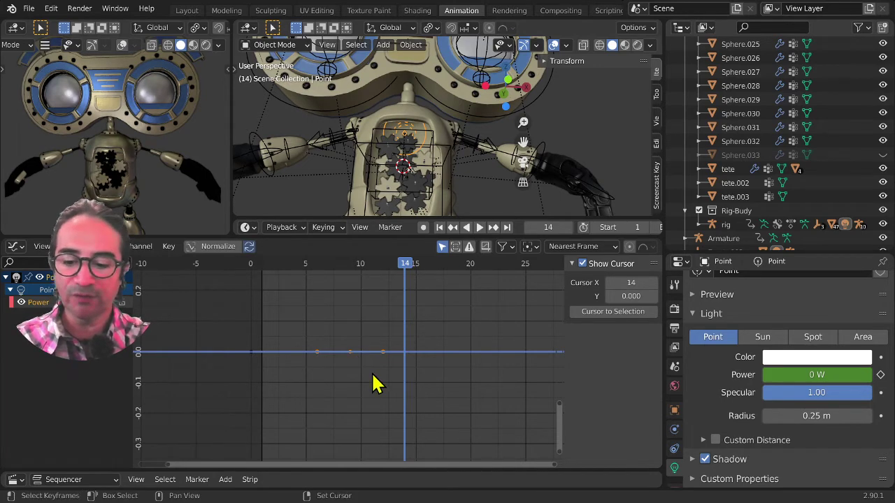
pyautogui.click(352, 354)
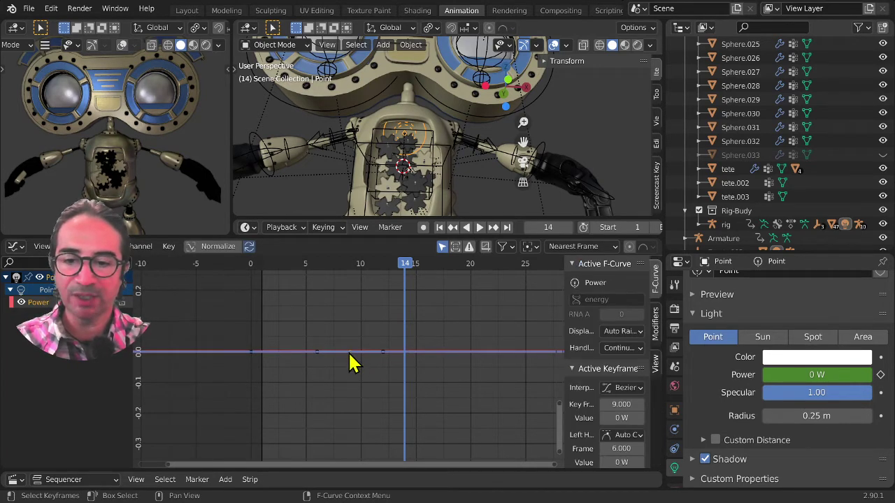
pyautogui.press('g')
pyautogui.press('x')
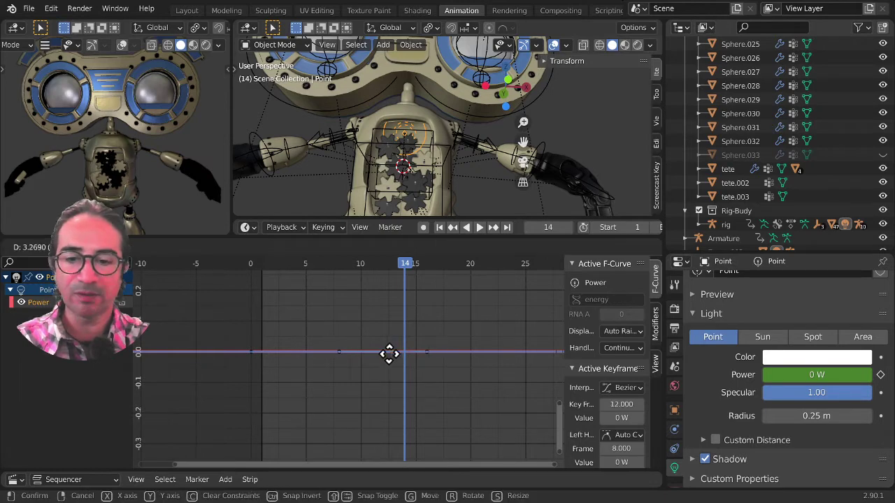
pyautogui.click(390, 353)
pyautogui.press('space')
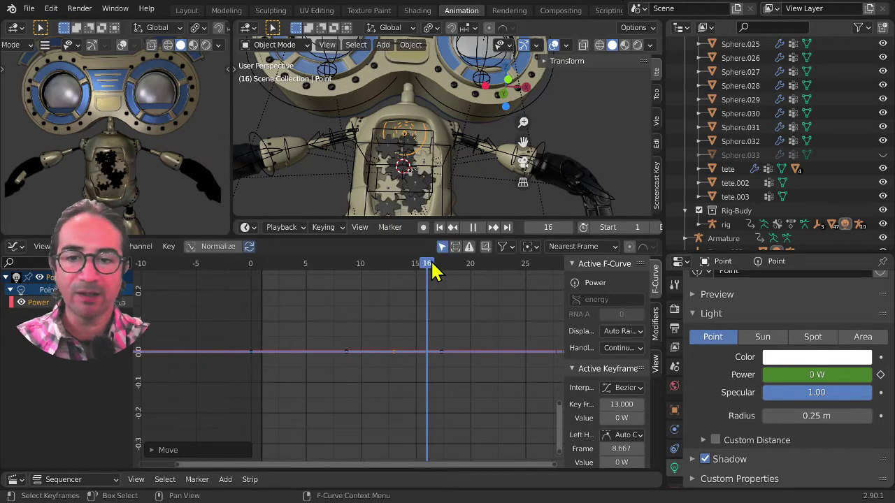
# - Stop at frame 17, set the Point light's Power to about 97.8 W and insert a keyframe for it
pyautogui.press('space')
pyautogui.scroll(-3, 456, 366)
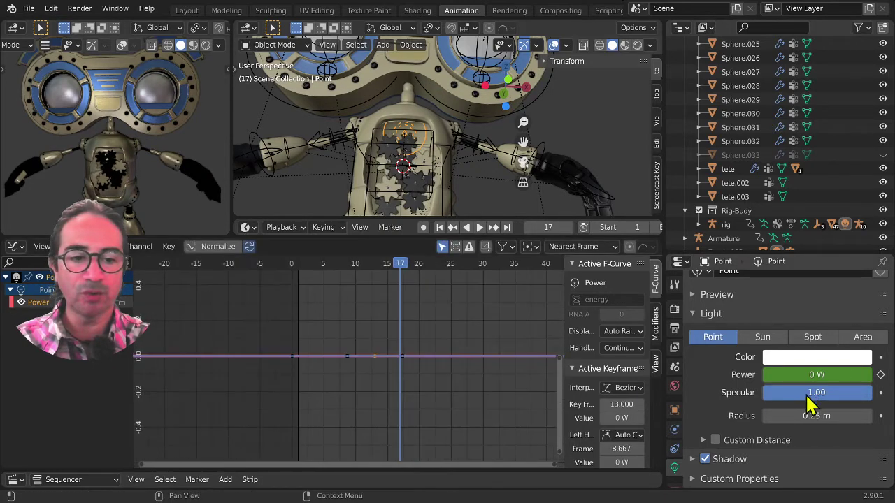
pyautogui.moveTo(798, 381)
pyautogui.mouseDown()
pyautogui.moveTo(839, 381)
pyautogui.moveTo(798, 375)
pyautogui.mouseUp()
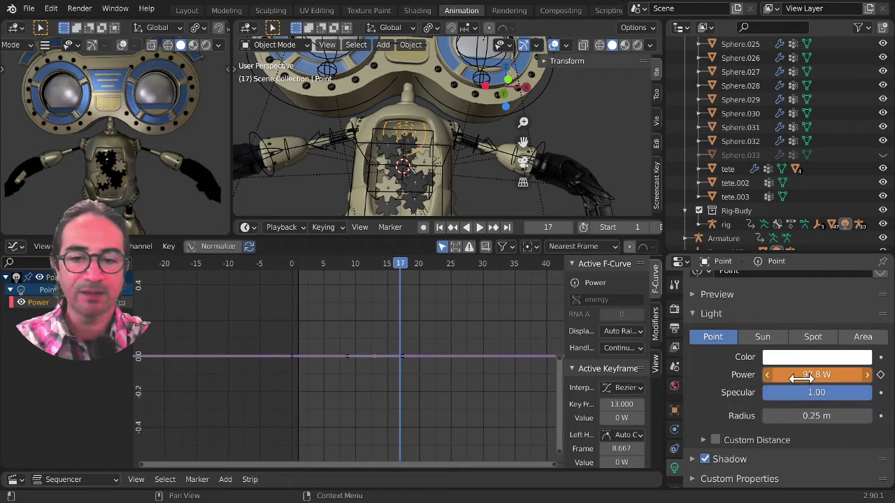
pyautogui.press('i')
pyautogui.keyDown('ctrl'); pyautogui.moveTo(386, 379); pyautogui.dragTo(435, 442, button='middle'); pyautogui.keyUp('ctrl')
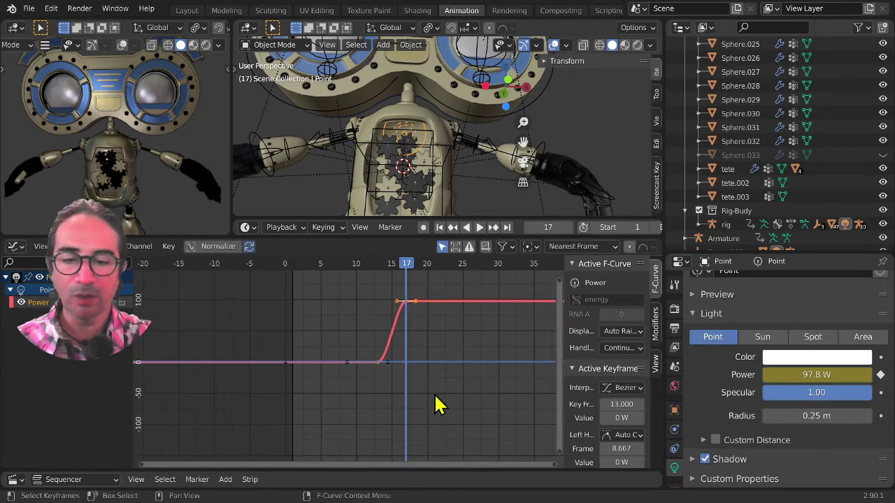
pyautogui.keyDown('ctrl'); pyautogui.moveTo(435, 405); pyautogui.dragTo(410, 457, button='middle'); pyautogui.keyUp('ctrl')
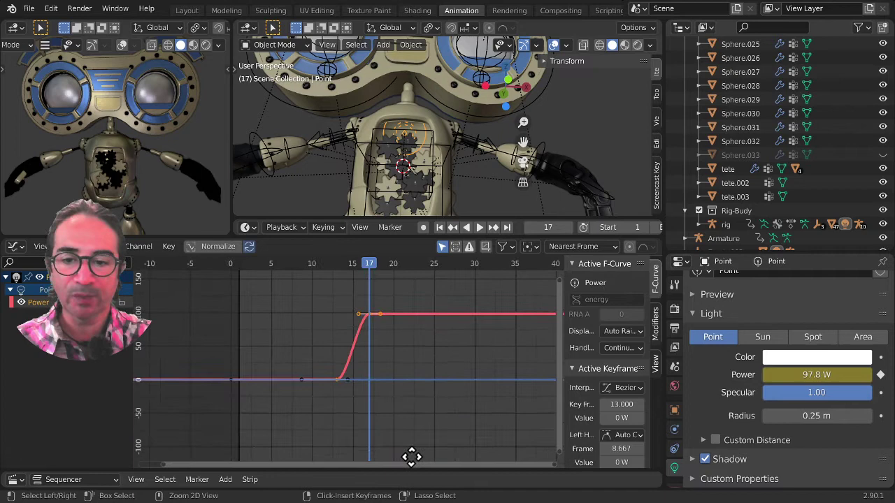
# - Set the main viewport to Rendered shading and play the chest lighting up from frame 11
pyautogui.click(322, 266)
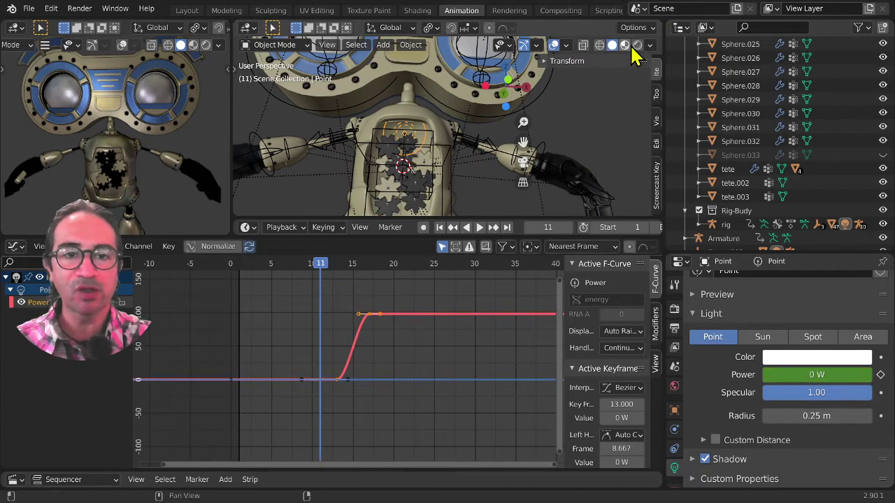
pyautogui.press('z')
pyautogui.press('6')
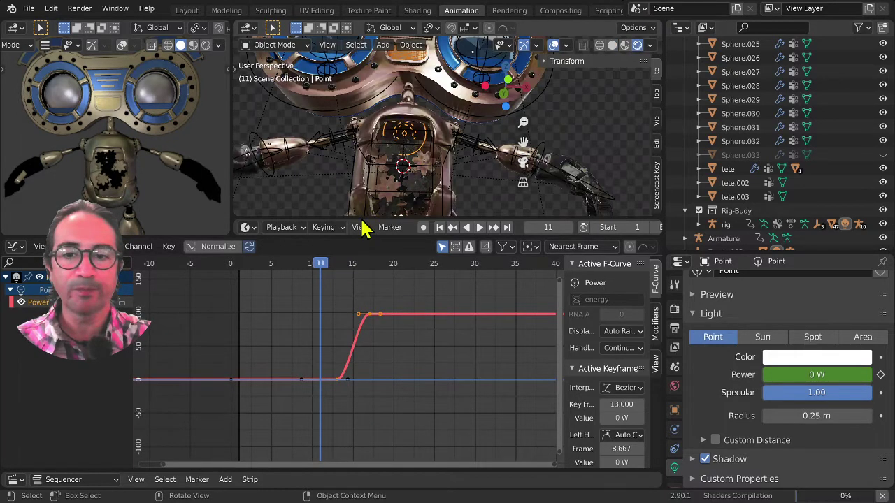
pyautogui.press('space')
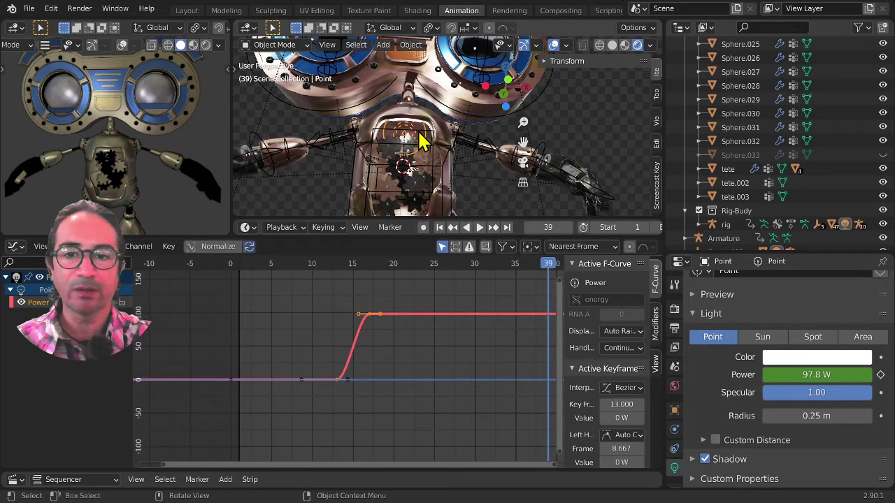
# - Select the scene lights Light.001, Light.002 and Light.003 around the robot and move them to the rebus collection
pyautogui.scroll(-10, 419, 139)
pyautogui.scroll(4, 423, 122)
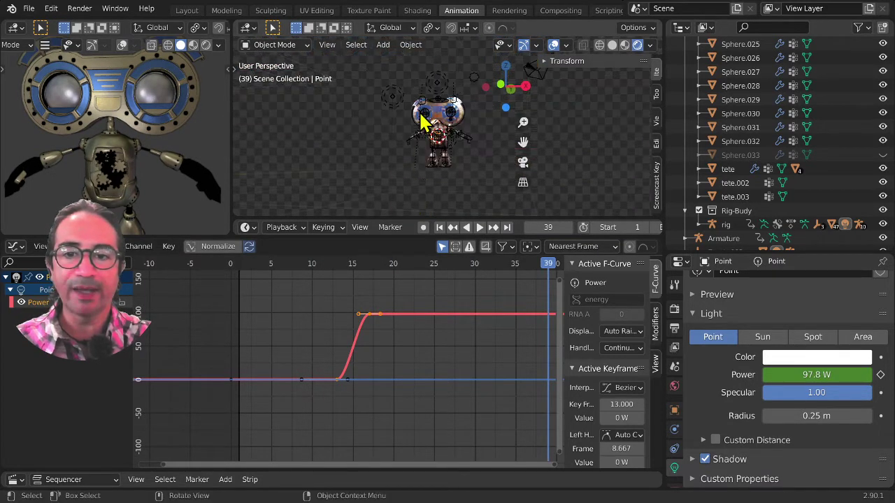
pyautogui.scroll(2, 381, 98)
pyautogui.click(378, 92)
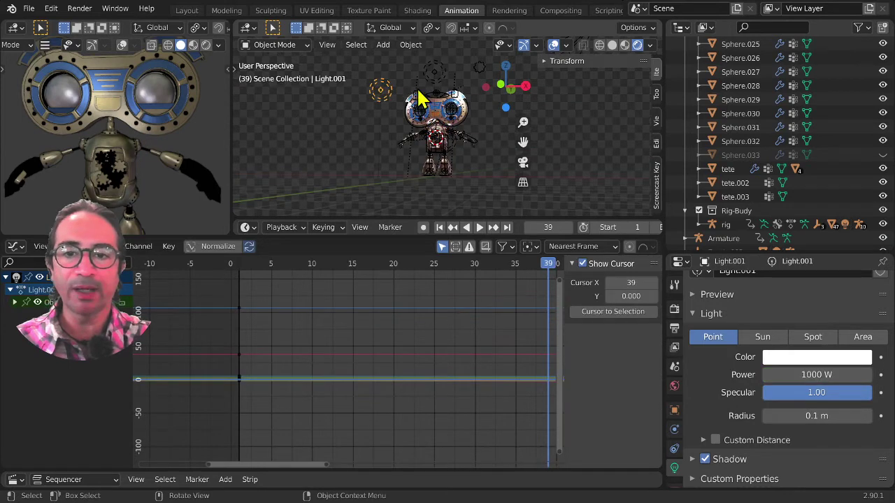
pyautogui.keyDown('shift'); pyautogui.click(435, 72); pyautogui.keyUp('shift')
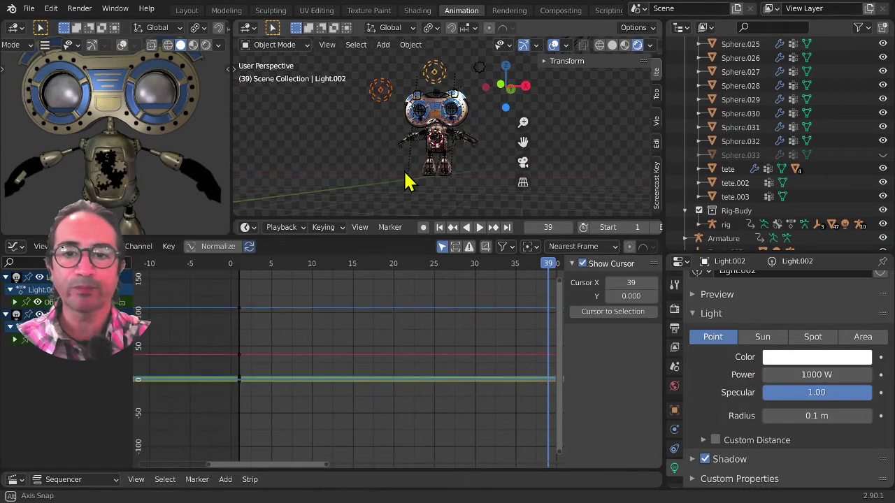
pyautogui.moveTo(404, 172); pyautogui.dragTo(398, 145, button='middle')
pyautogui.hotkey('shift', 'd')
pyautogui.press('Escape')
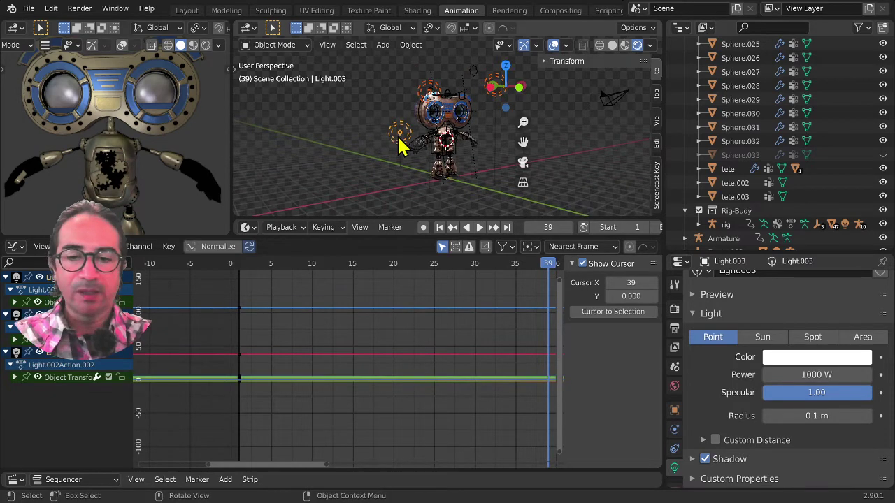
pyautogui.press('m')
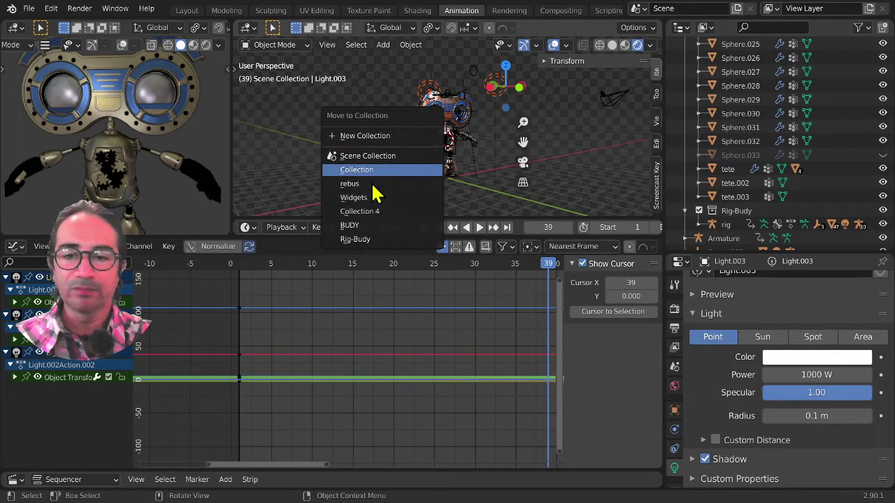
pyautogui.click(355, 186)
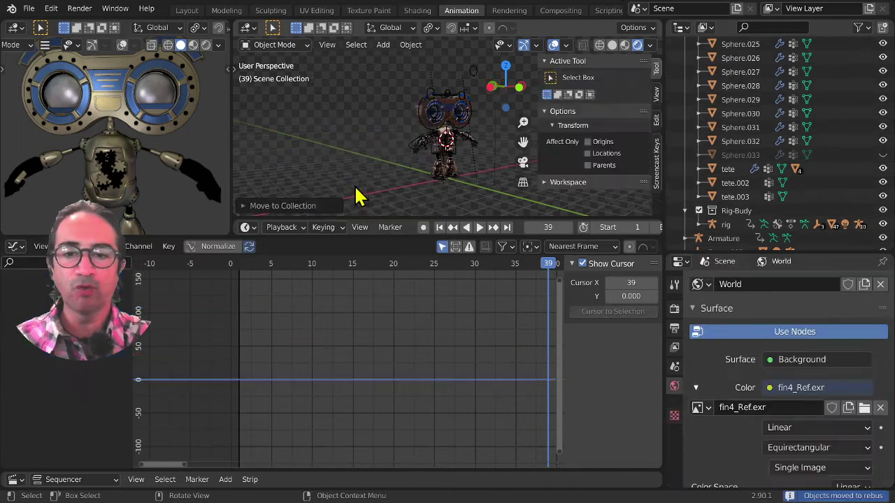
# - Play the animation from frame 1 in a front view and check the chest light without the scene lights
pyautogui.moveTo(440, 203); pyautogui.dragTo(392, 210, button='middle')
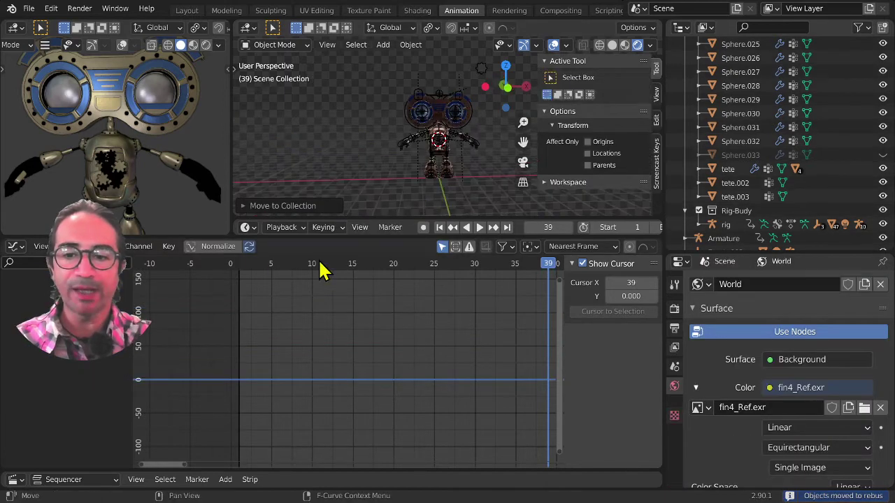
pyautogui.click(241, 272)
pyautogui.scroll(5, 465, 140)
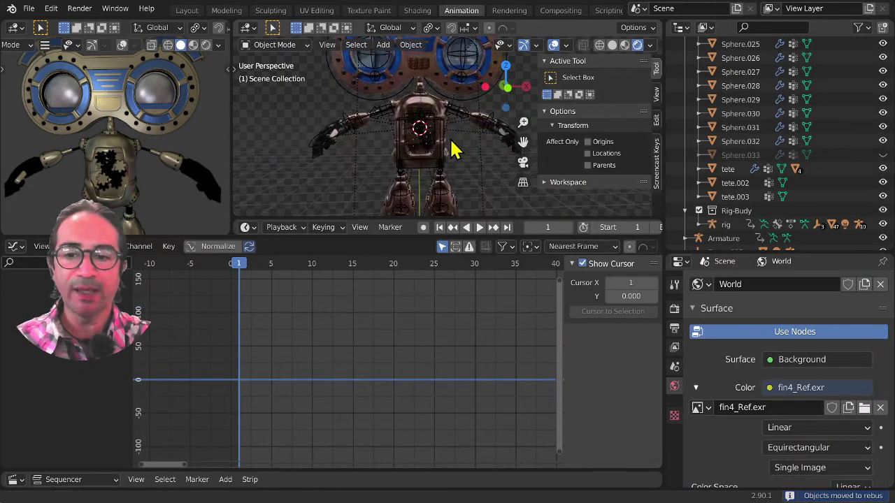
pyautogui.press('space')
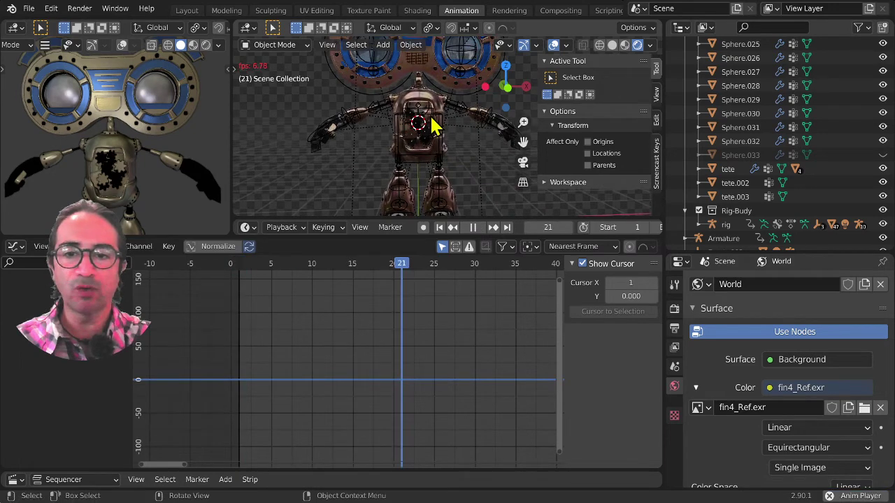
pyautogui.press('space')
# - Reselect the chest's Point light and set its colour to a warm orange with hue 0.062 and saturation 0.563
pyautogui.scroll(4, 436, 116)
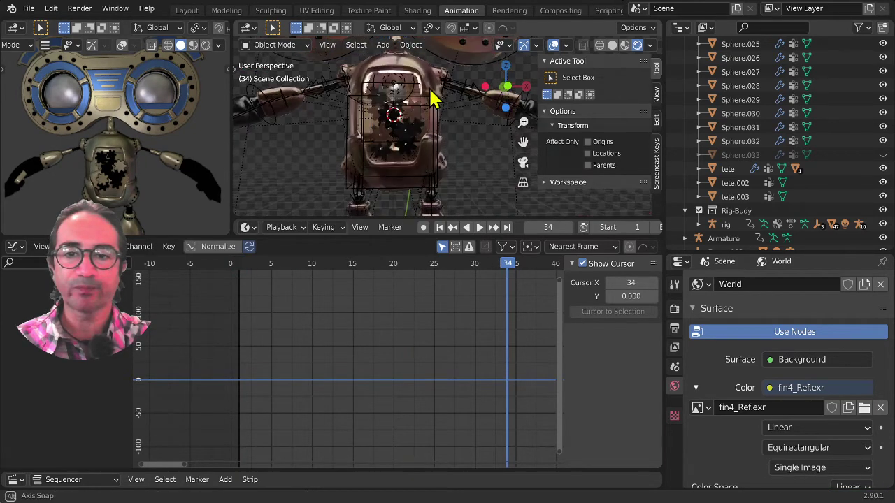
pyautogui.scroll(2, 397, 84)
pyautogui.click(399, 85)
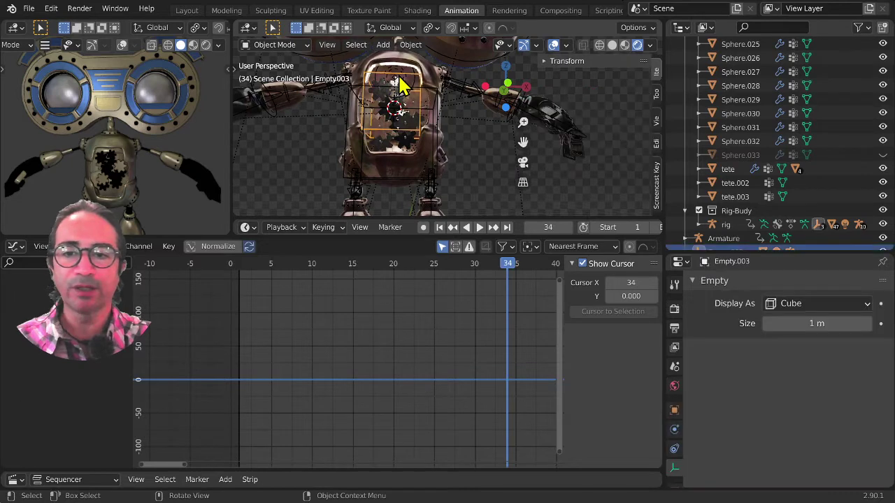
pyautogui.click(399, 85)
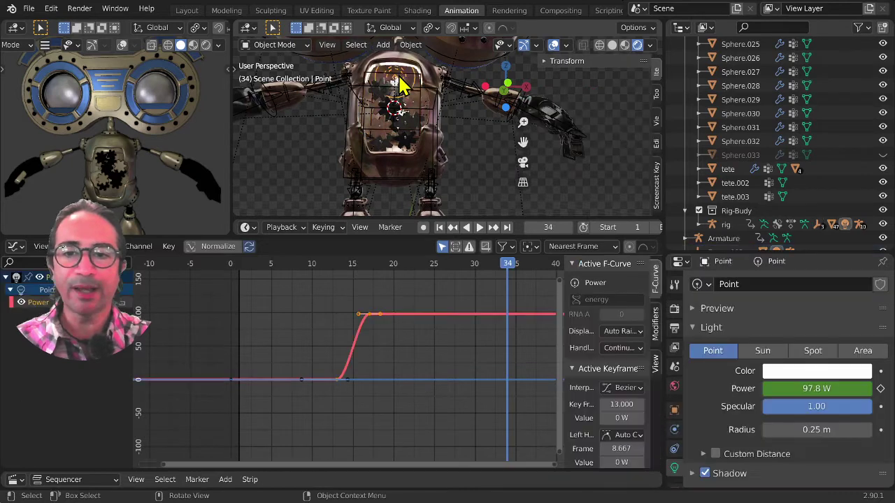
pyautogui.click(811, 372)
pyautogui.click(778, 250)
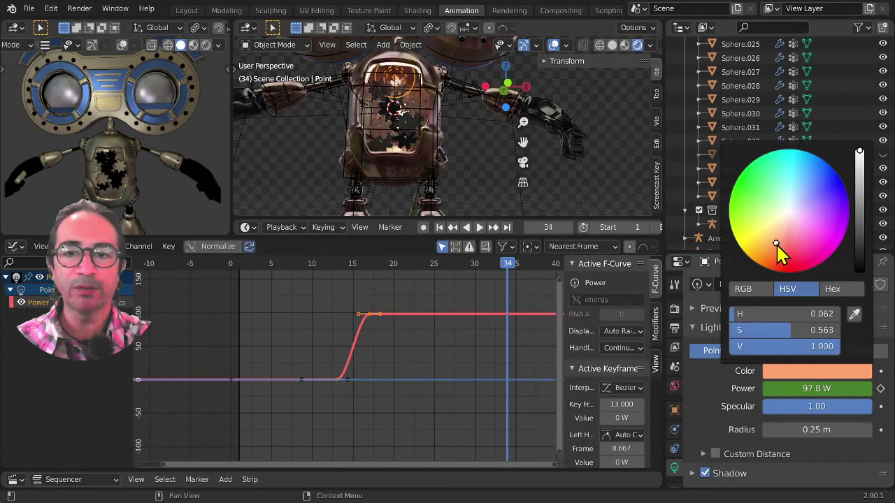
# - Raise the Point light's Power keyframe at frame 17 to about 303 W in the Graph Editor
pyautogui.click(369, 314)
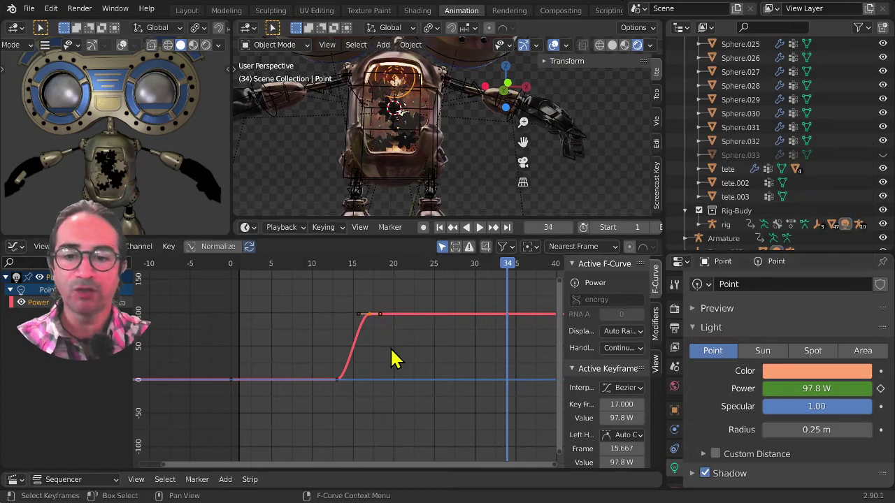
pyautogui.scroll(-4, 393, 351)
pyautogui.moveTo(405, 352); pyautogui.dragTo(392, 441, button='middle')
pyautogui.press('g')
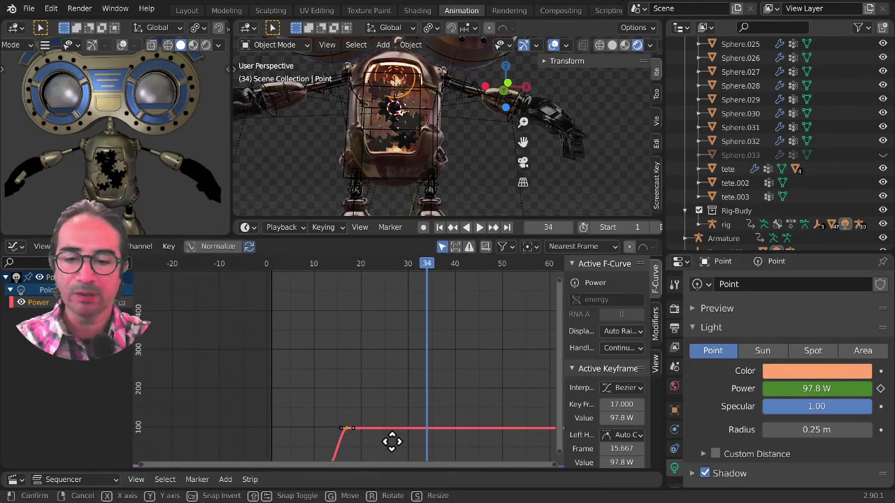
pyautogui.click(429, 365)
pyautogui.scroll(-2, 444, 366)
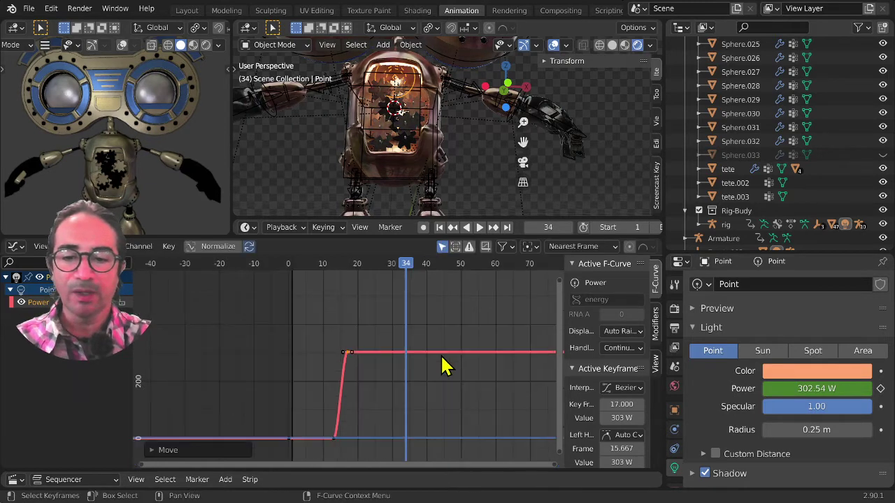
# - Scrub and play the final frames between 366 and 384, stopping at frame 381 to judge the light's end timing
pyautogui.keyDown('ctrl'); pyautogui.moveTo(437, 382); pyautogui.dragTo(342, 392, button='middle'); pyautogui.keyUp('ctrl')
pyautogui.scroll(14, 419, 382)
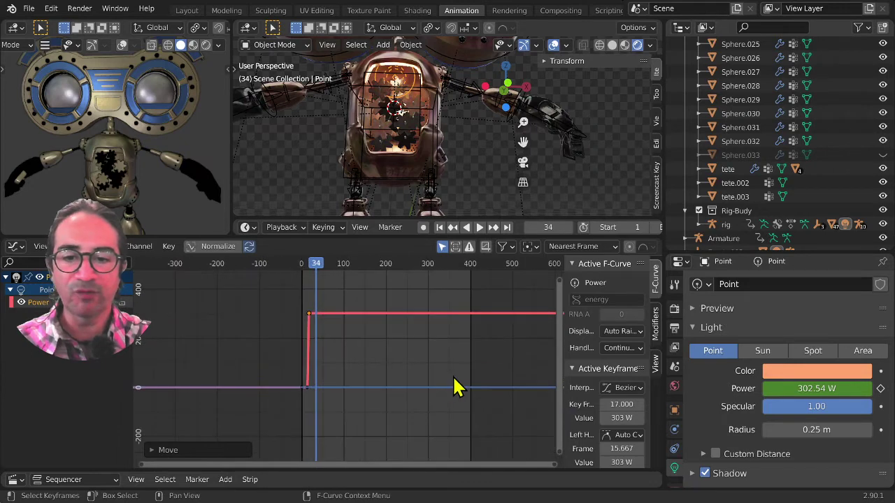
pyautogui.moveTo(455, 379); pyautogui.dragTo(340, 379, button='middle')
pyautogui.click(344, 263)
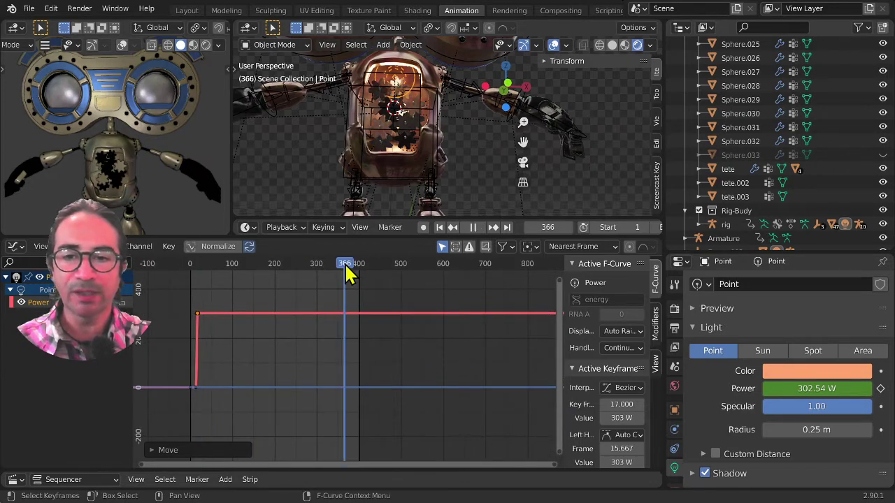
pyautogui.press('space')
pyautogui.moveTo(342, 267); pyautogui.dragTo(355, 271)
pyautogui.press('space')
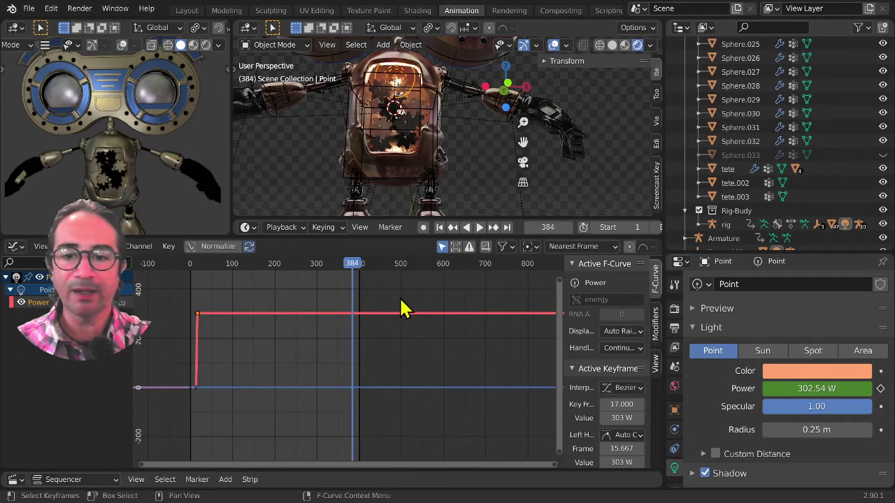
pyautogui.keyDown('ctrl'); pyautogui.moveTo(406, 306); pyautogui.dragTo(414, 399, button='middle'); pyautogui.keyUp('ctrl')
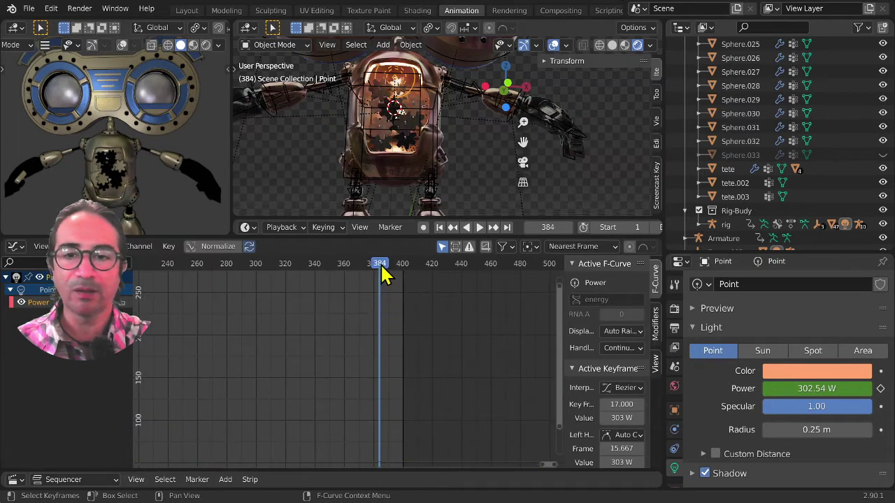
pyautogui.press('space')
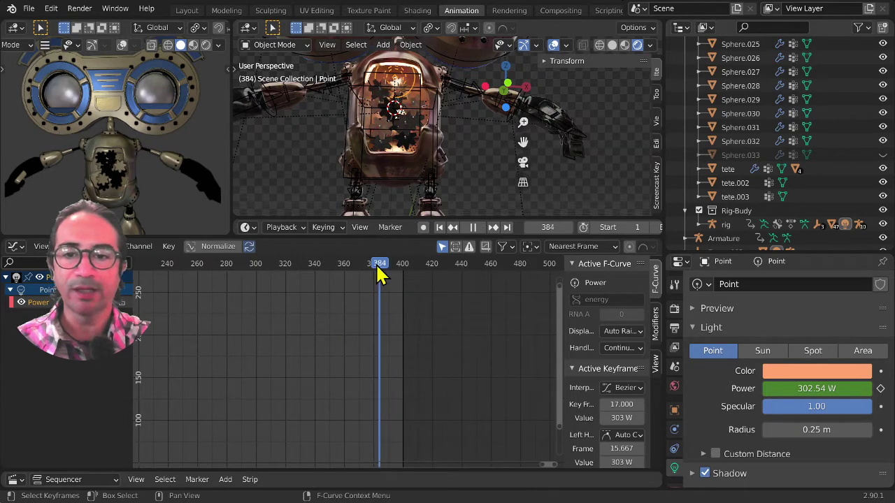
pyautogui.press('space')
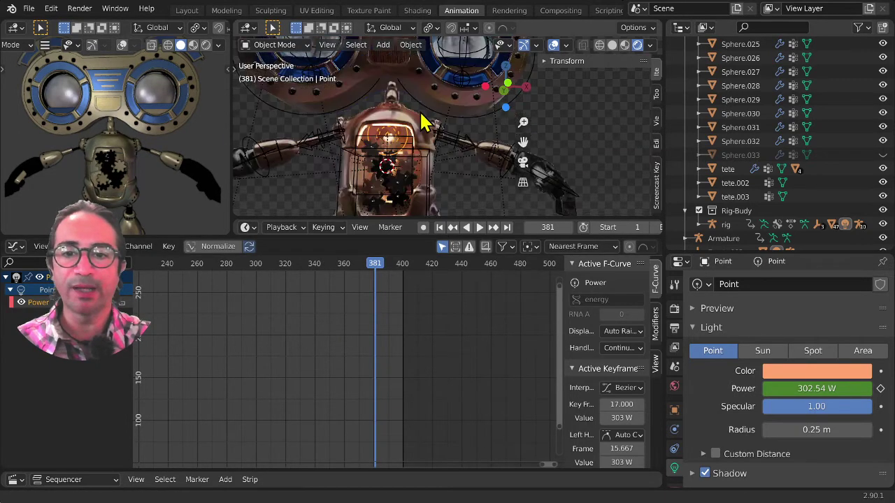
# - Examine the whole robot and the armature above its head at frame 381, and reselect the chest's Point light
pyautogui.moveTo(423, 123); pyautogui.dragTo(445, 114, button='middle')
pyautogui.scroll(-6, 440, 130)
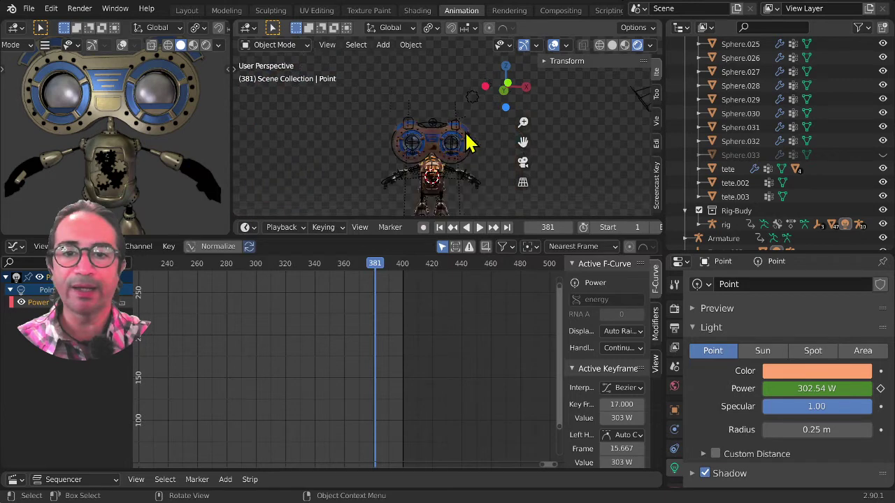
pyautogui.scroll(1, 475, 106)
pyautogui.click(474, 97)
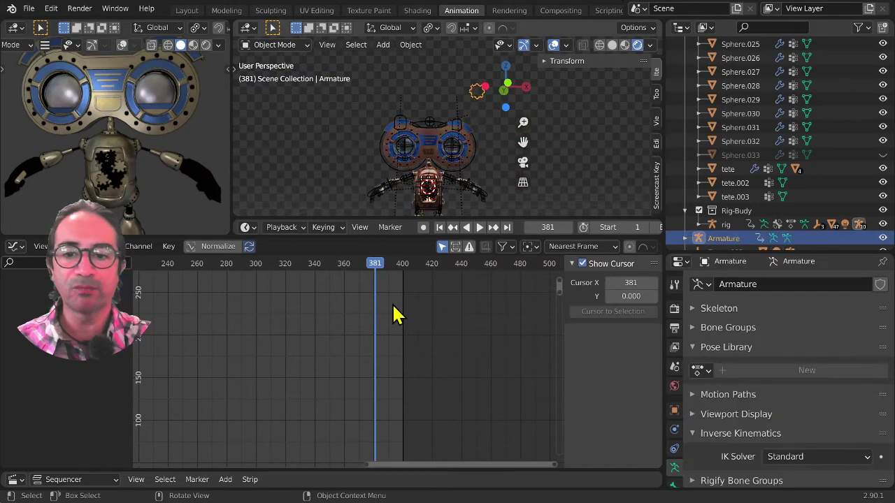
pyautogui.moveTo(373, 265)
pyautogui.mouseDown()
pyautogui.moveTo(368, 275)
pyautogui.moveTo(376, 270)
pyautogui.mouseUp()
pyautogui.scroll(3, 377, 278)
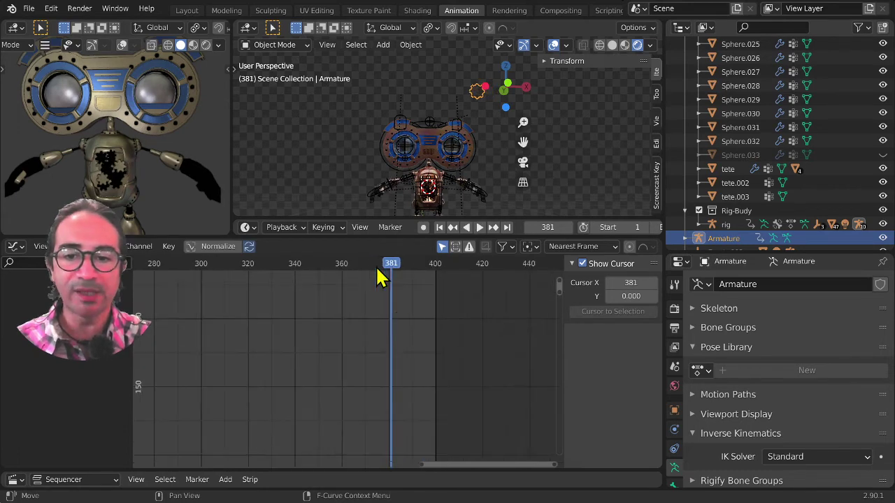
pyautogui.moveTo(380, 273); pyautogui.dragTo(360, 437, button='middle')
pyautogui.scroll(3, 350, 370)
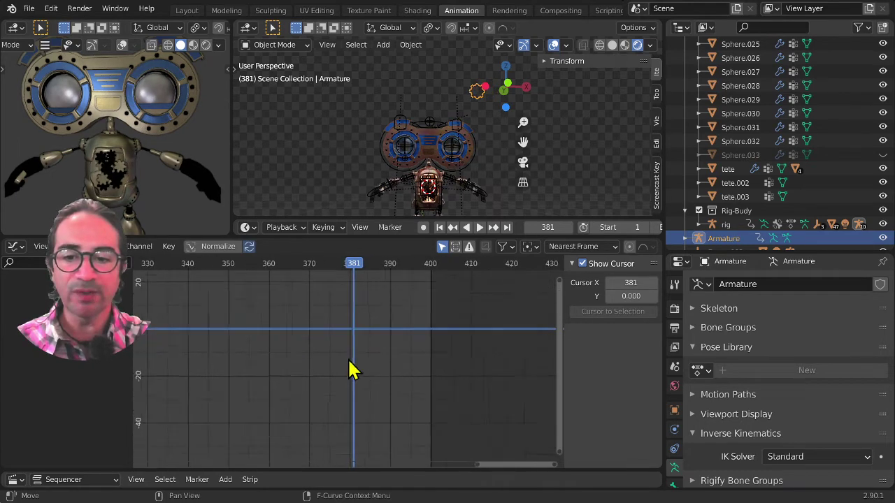
pyautogui.scroll(6, 435, 189)
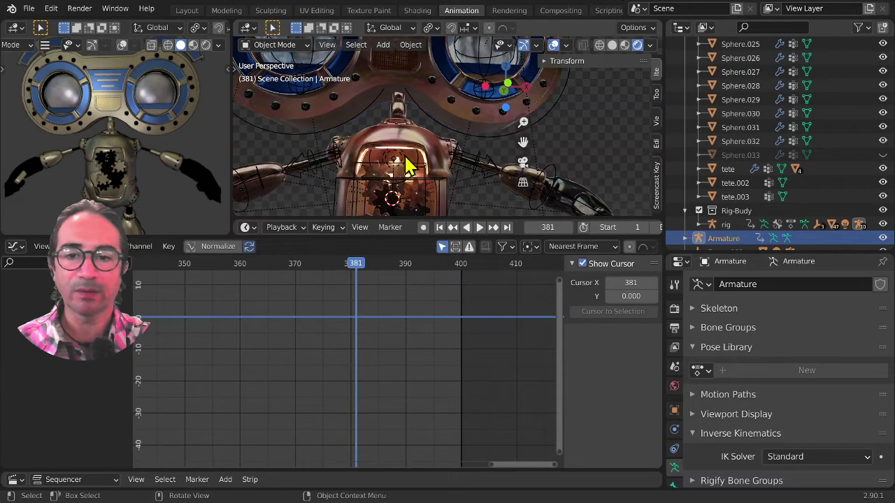
pyautogui.click(409, 167)
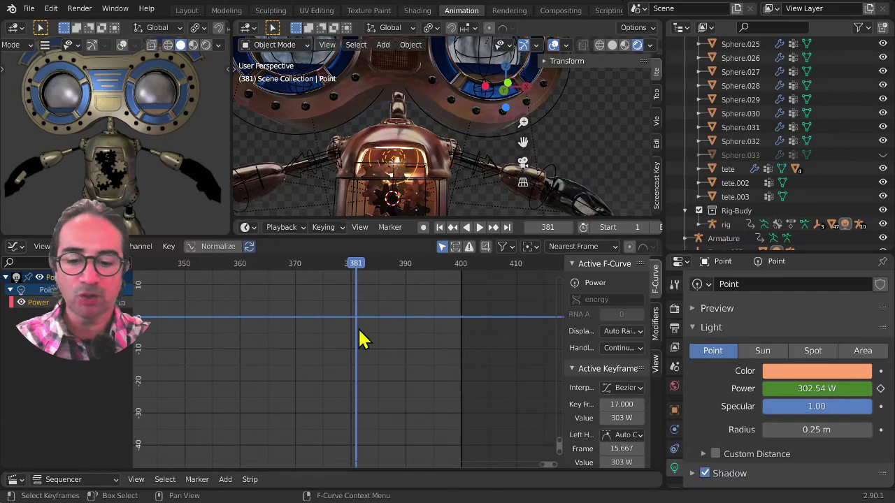
# - Insert a keyframe at frame 381 on the Point light's Power curve in the Graph Editor
pyautogui.press('i')
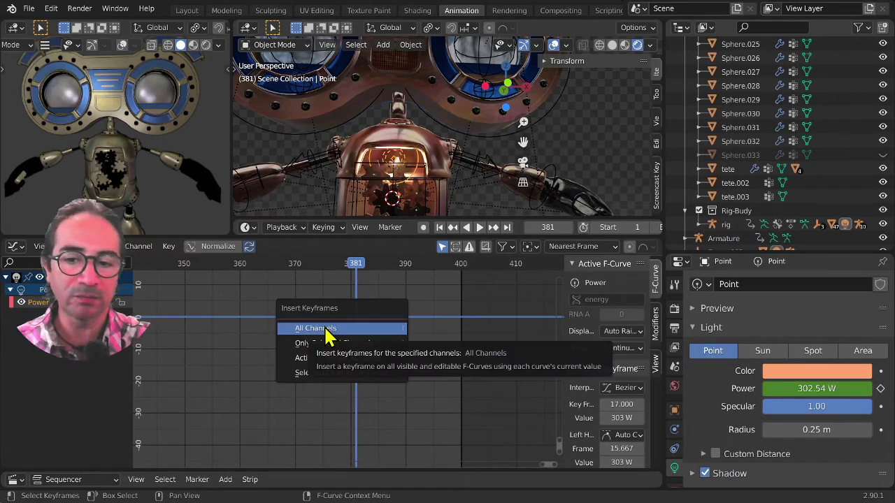
pyautogui.click(326, 337)
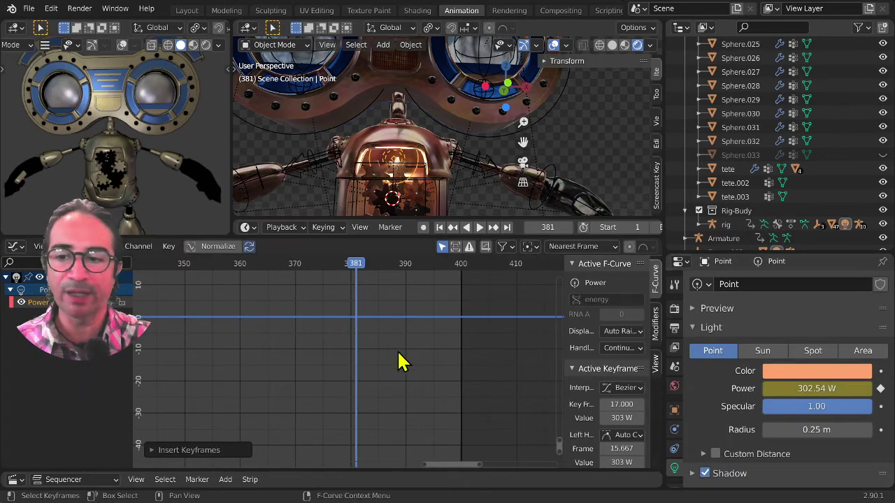
pyautogui.keyDown('ctrl'); pyautogui.moveTo(401, 364); pyautogui.dragTo(393, 309, button='middle'); pyautogui.keyUp('ctrl')
pyautogui.moveTo(393, 309); pyautogui.dragTo(418, 391, button='middle')
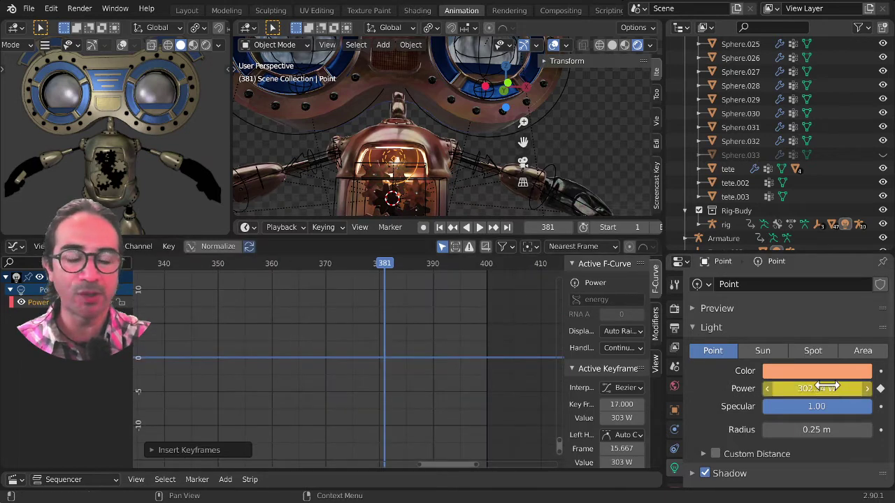
pyautogui.scroll(-3, 387, 381)
pyautogui.click(33, 303)
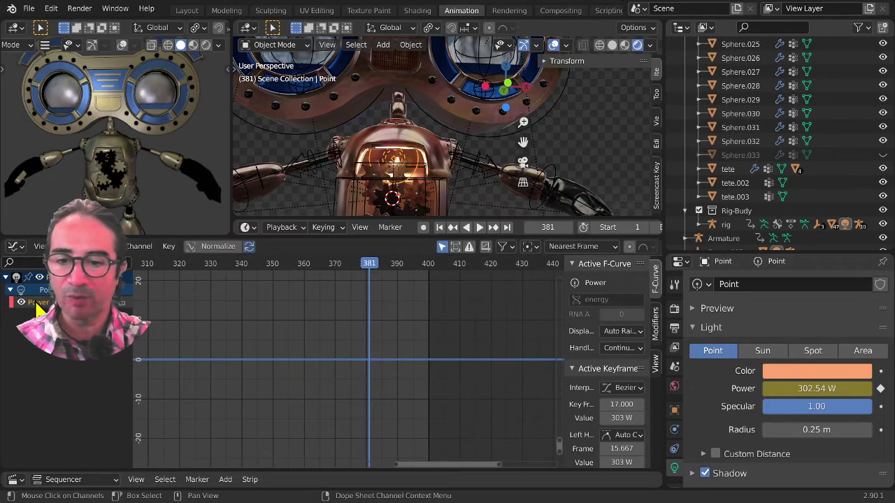
pyautogui.moveTo(313, 386); pyautogui.dragTo(508, 333, button='middle')
pyautogui.scroll(-13, 500, 348)
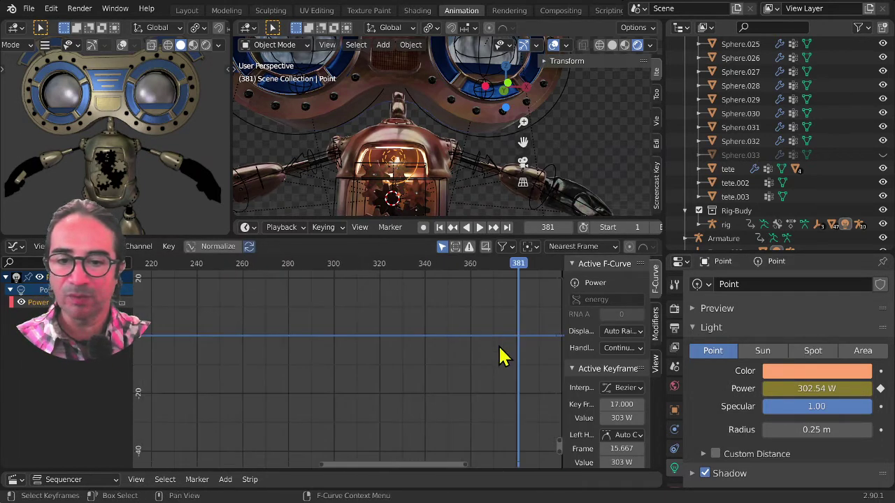
pyautogui.moveTo(449, 358); pyautogui.dragTo(392, 365, button='middle')
pyautogui.scroll(6, 468, 399)
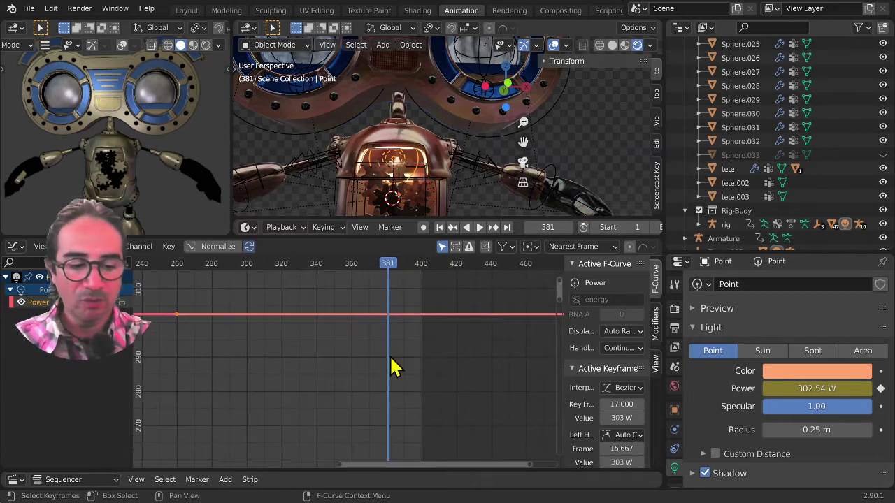
pyautogui.scroll(4, 410, 348)
pyautogui.moveTo(403, 270); pyautogui.dragTo(374, 286, button='middle')
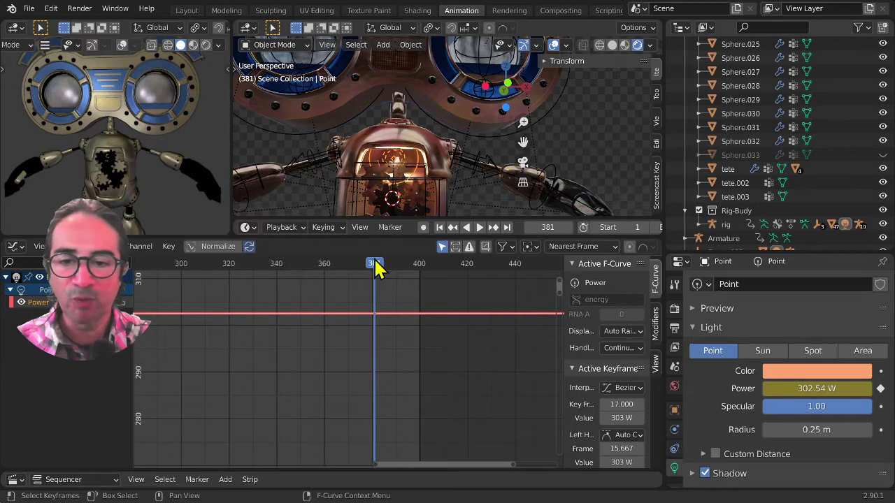
# - Go to frame 384, set the Point light's Power to 0 W and keyframe it
pyautogui.moveTo(375, 268); pyautogui.dragTo(382, 269)
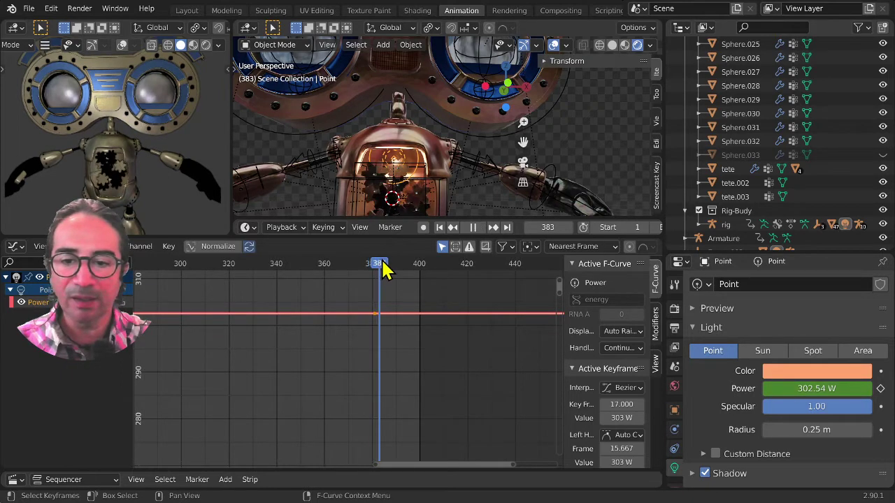
pyautogui.press('space')
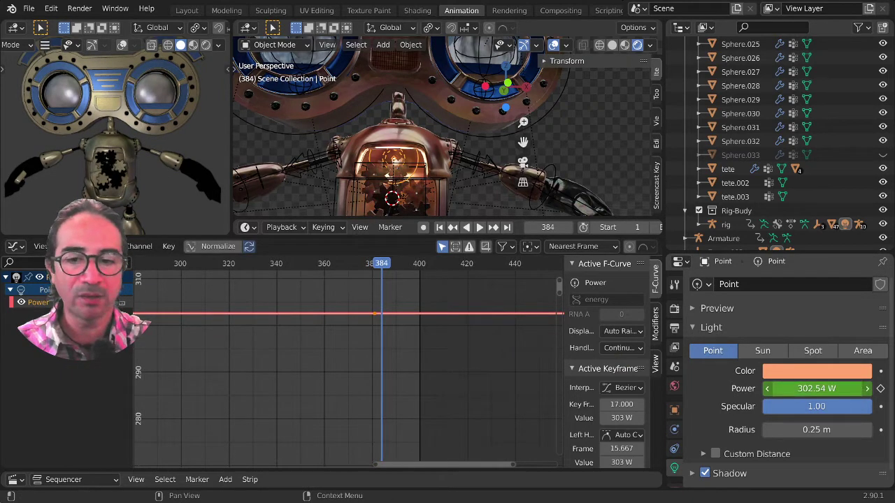
pyautogui.moveTo(844, 389); pyautogui.dragTo(818, 389)
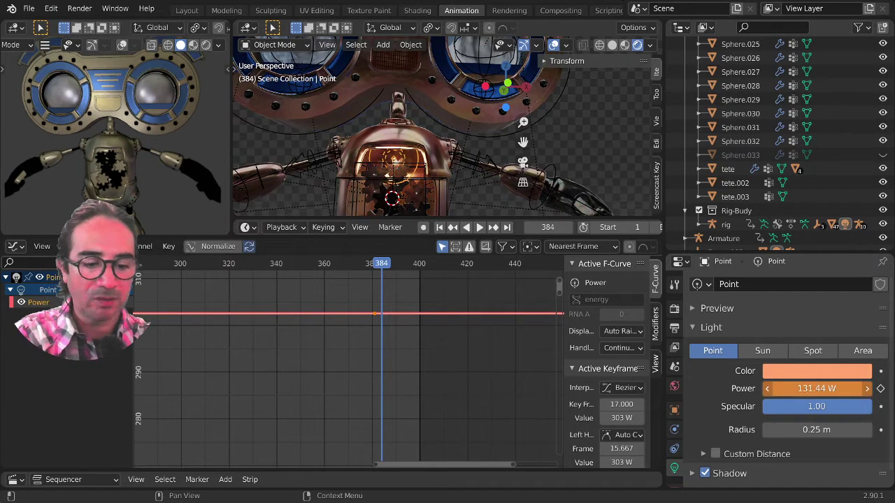
pyautogui.click(818, 388)
pyautogui.write('0')
pyautogui.press('Return')
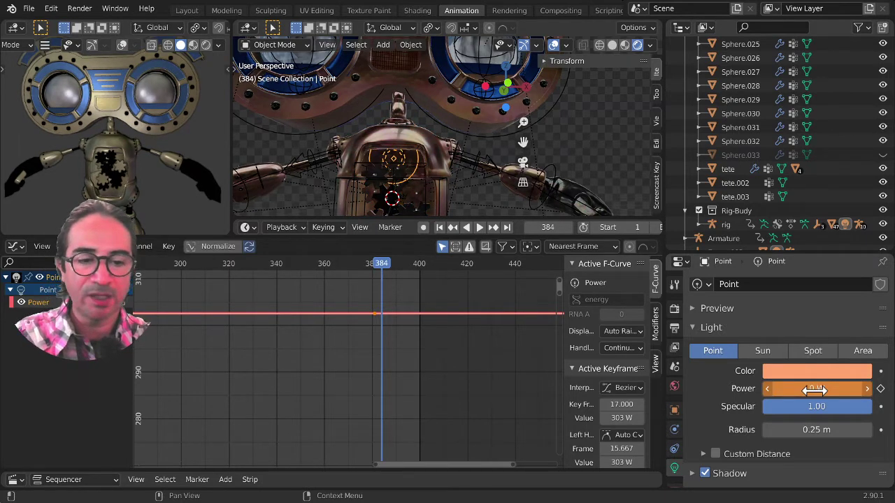
pyautogui.press('i')
# - Play the animation from about frame 372 to check how the chest light switches off
pyautogui.keyDown('ctrl'); pyautogui.moveTo(459, 334); pyautogui.dragTo(439, 288, button='middle'); pyautogui.keyUp('ctrl')
pyautogui.keyDown('ctrl'); pyautogui.moveTo(384, 359); pyautogui.dragTo(393, 276, button='middle'); pyautogui.keyUp('ctrl')
pyautogui.moveTo(418, 336); pyautogui.dragTo(412, 274, button='middle')
pyautogui.click(412, 273)
pyautogui.press('space')
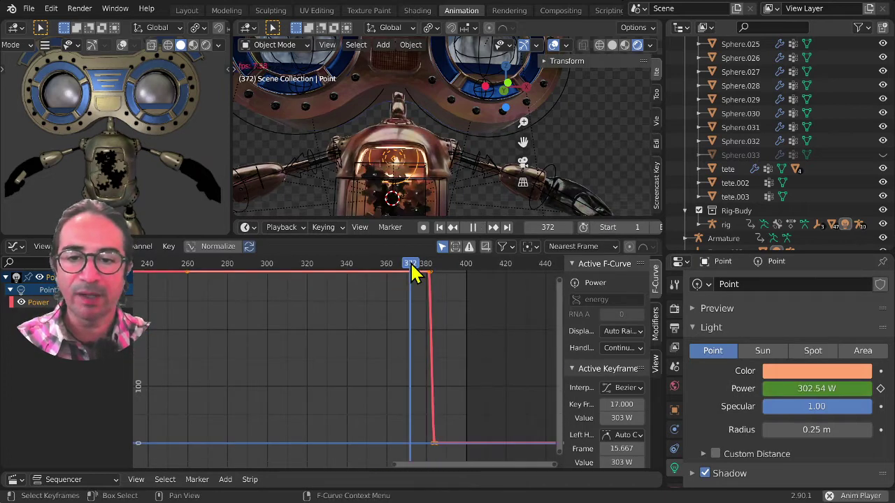
pyautogui.press('Escape')
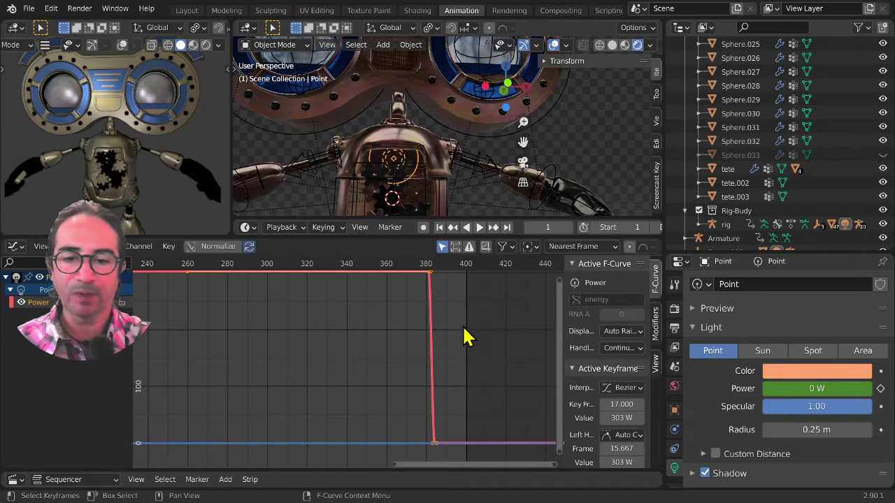
# - Examine the whole Power curve from start to end, selecting its upper keyframes
pyautogui.keyDown('ctrl'); pyautogui.moveTo(464, 335); pyautogui.dragTo(434, 393, button='middle'); pyautogui.keyUp('ctrl')
pyautogui.moveTo(442, 400); pyautogui.dragTo(521, 405, button='middle')
pyautogui.keyDown('ctrl'); pyautogui.moveTo(493, 397); pyautogui.dragTo(386, 393, button='middle'); pyautogui.keyUp('ctrl')
pyautogui.scroll(4, 442, 318)
pyautogui.moveTo(450, 291); pyautogui.dragTo(172, 357)
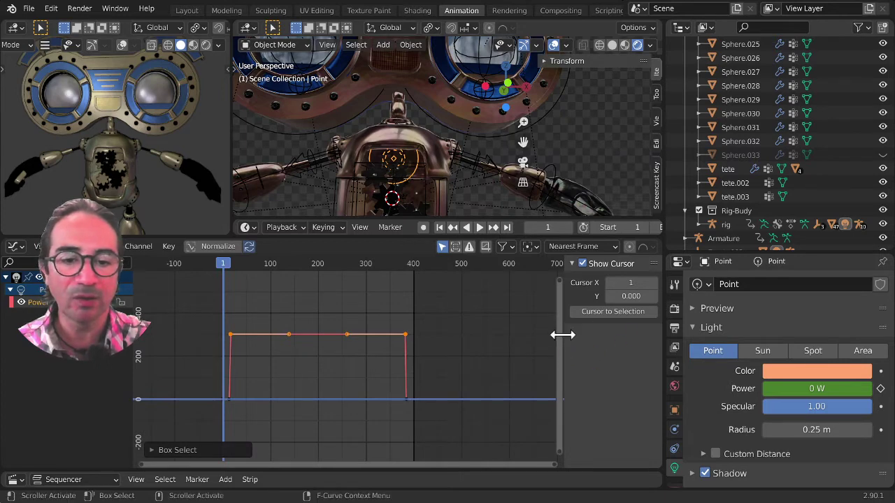
# - Widen the Graph Editor's sidebar and narrow the editor area, clear the keyframe selection and make the Power curve active
pyautogui.moveTo(562, 335); pyautogui.dragTo(439, 332)
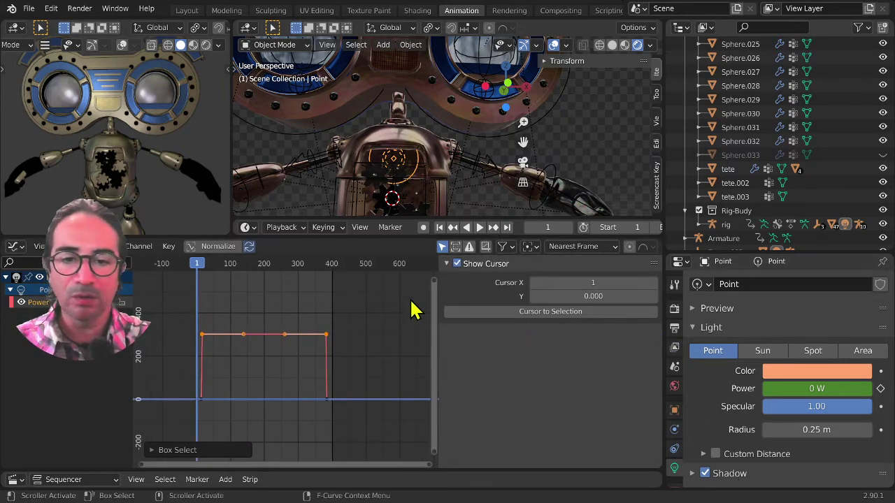
pyautogui.press('n')
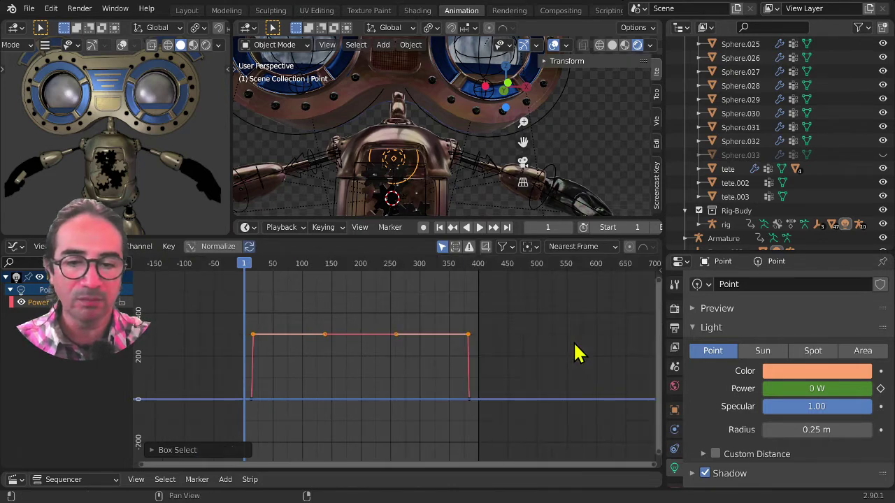
pyautogui.press('n')
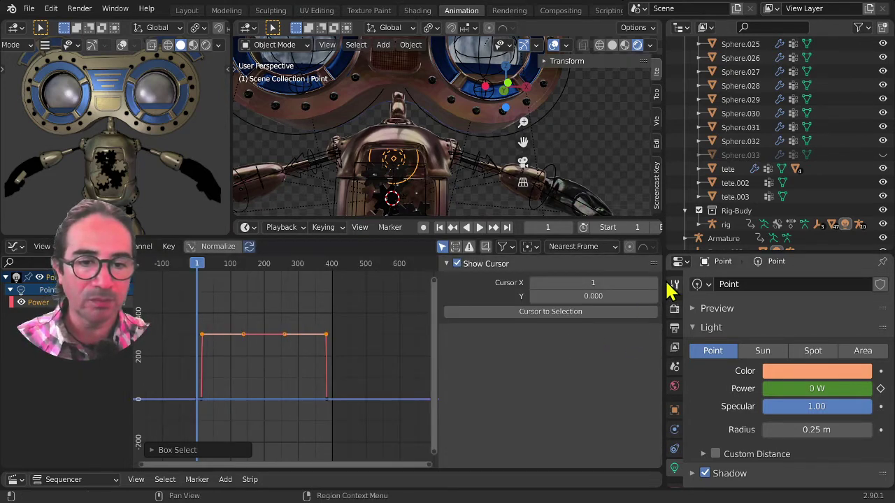
pyautogui.moveTo(665, 271); pyautogui.dragTo(605, 277)
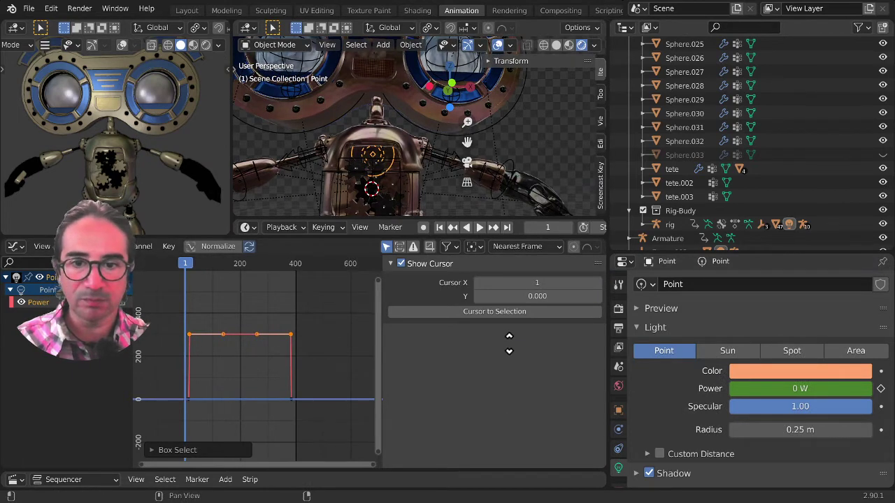
pyautogui.click(203, 362)
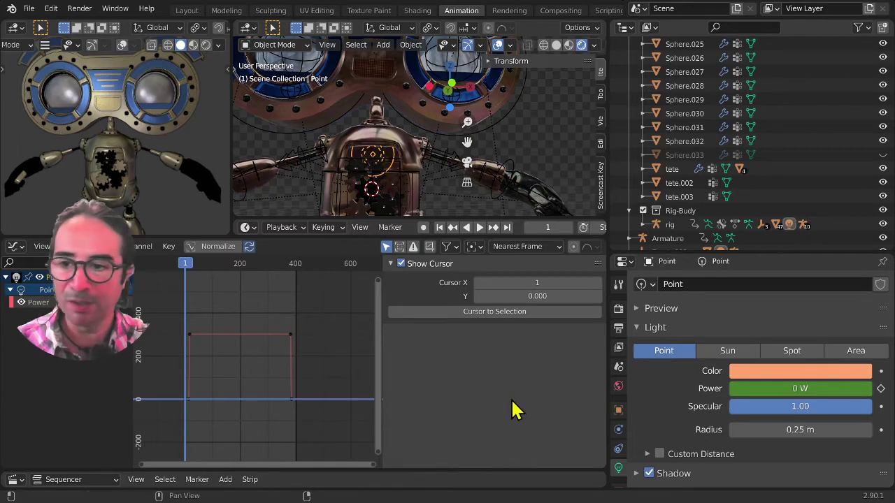
pyautogui.click(64, 303)
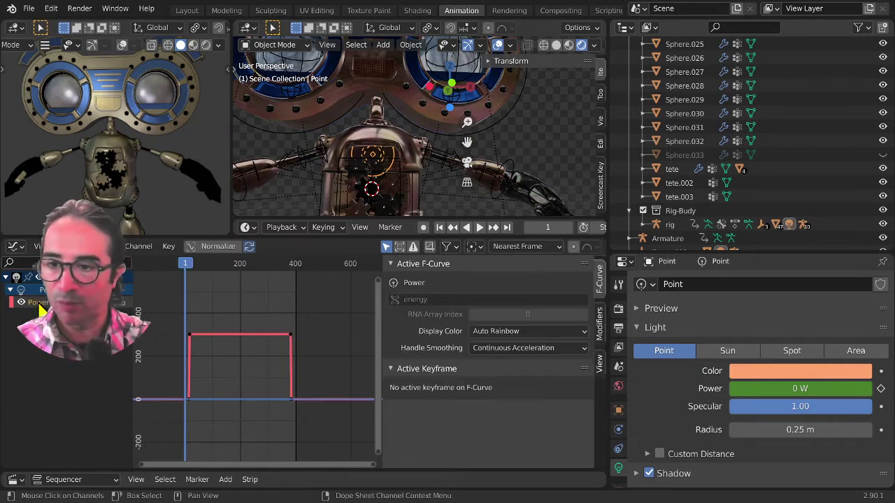
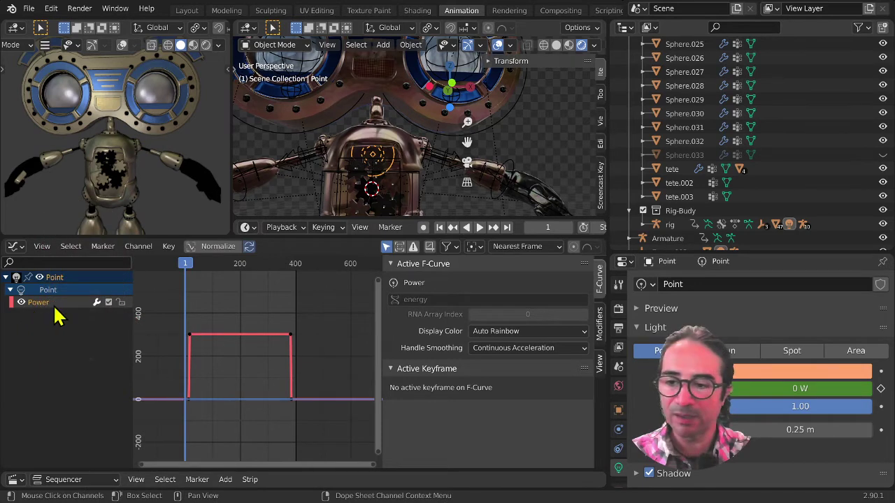
# - Add a Noise modifier to the Power curve and raise its Strength to 105.2
pyautogui.click(602, 339)
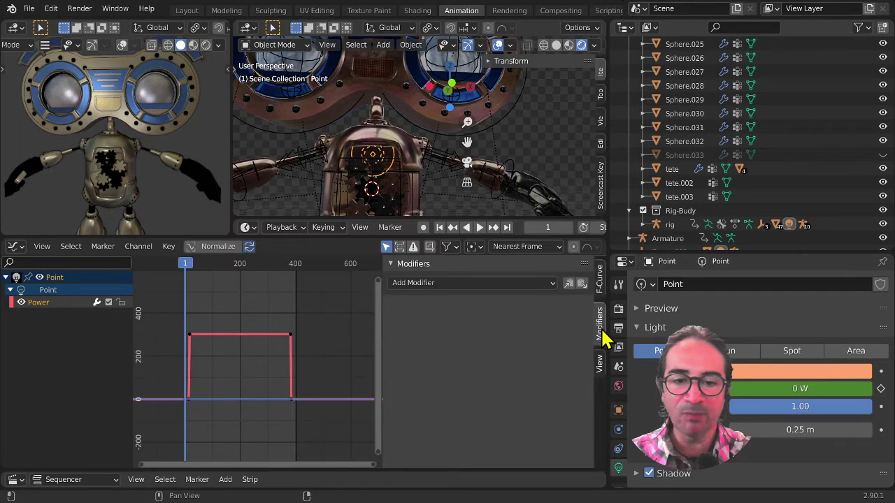
pyautogui.click(413, 283)
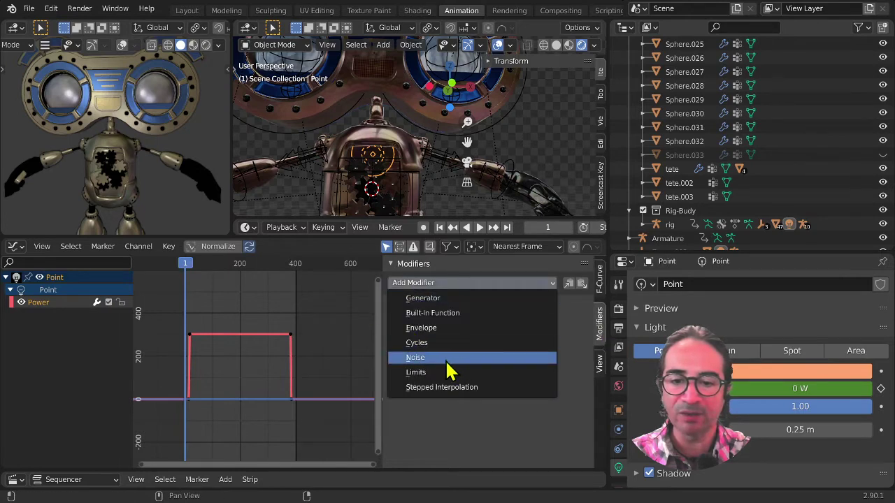
pyautogui.click(416, 356)
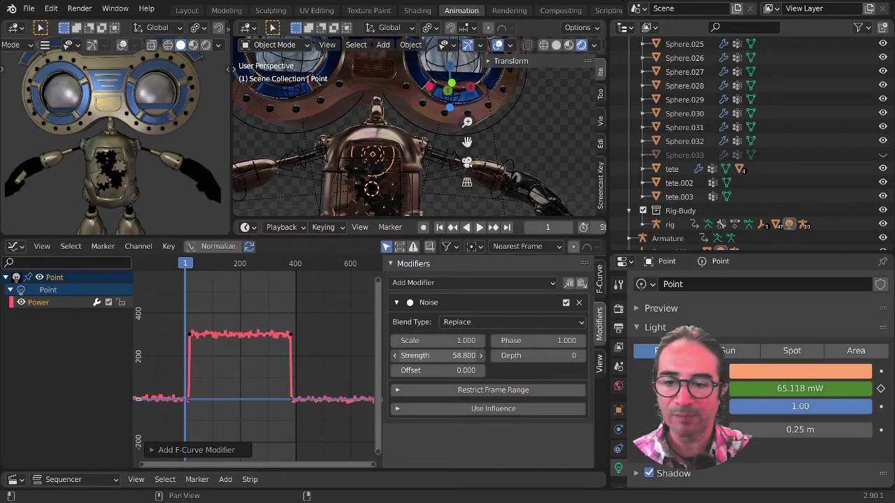
# - Scrub and play the opening frames up to 14 to check how the noise affects the chest light before it switches on
pyautogui.scroll(3, 276, 343)
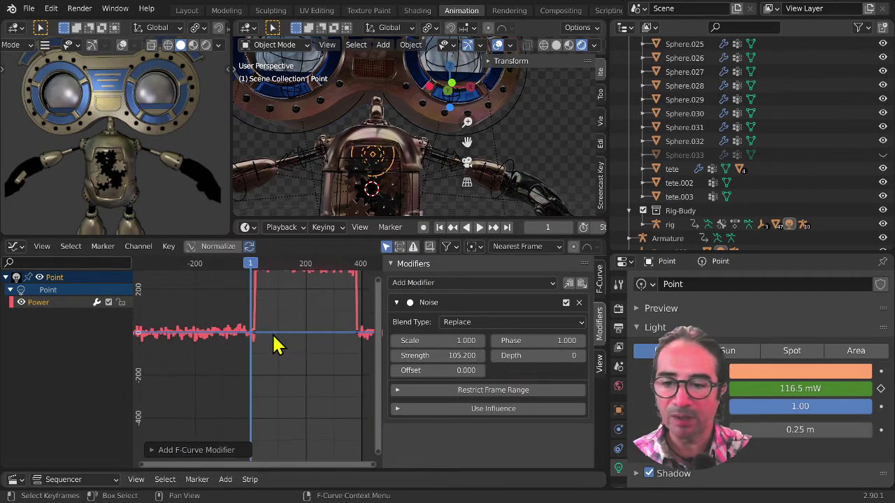
pyautogui.moveTo(275, 343)
pyautogui.mouseDown(button='middle')
pyautogui.moveTo(306, 425)
pyautogui.moveTo(272, 360)
pyautogui.mouseUp(button='middle')
pyautogui.scroll(8, 306, 426)
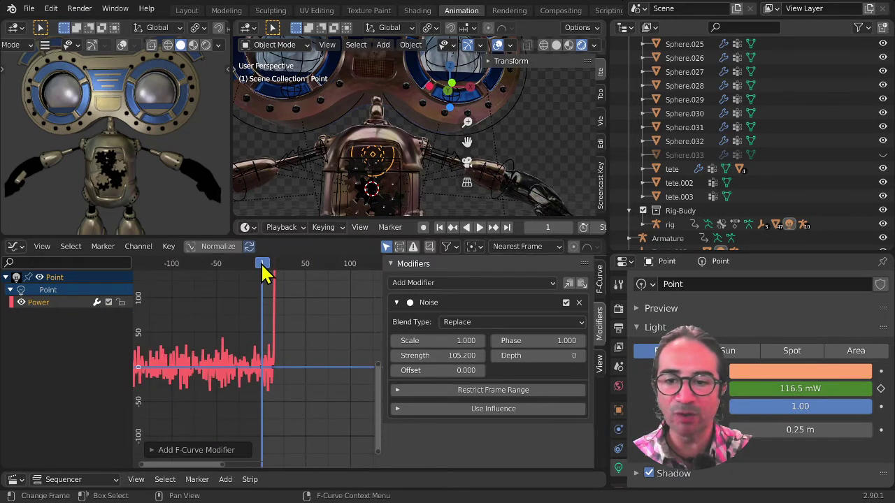
pyautogui.moveTo(262, 273); pyautogui.dragTo(264, 269)
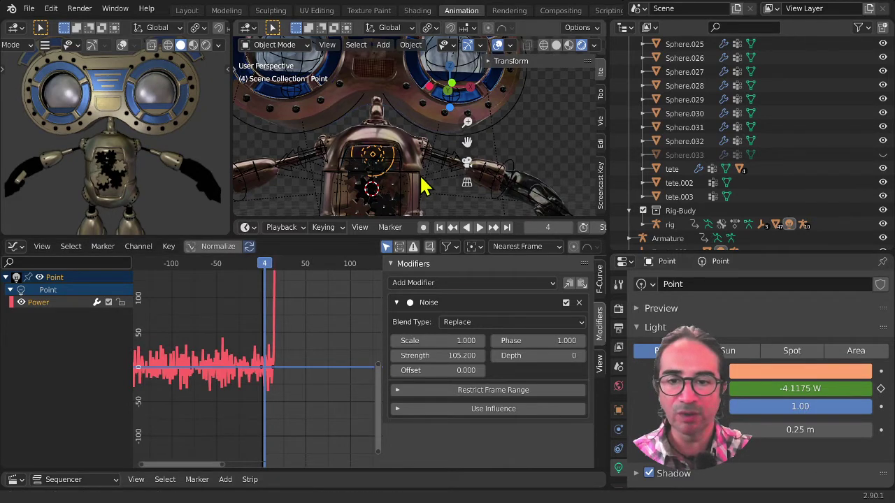
pyautogui.moveTo(423, 185); pyautogui.dragTo(363, 210, button='middle')
pyautogui.moveTo(412, 143); pyautogui.dragTo(404, 174, button='middle')
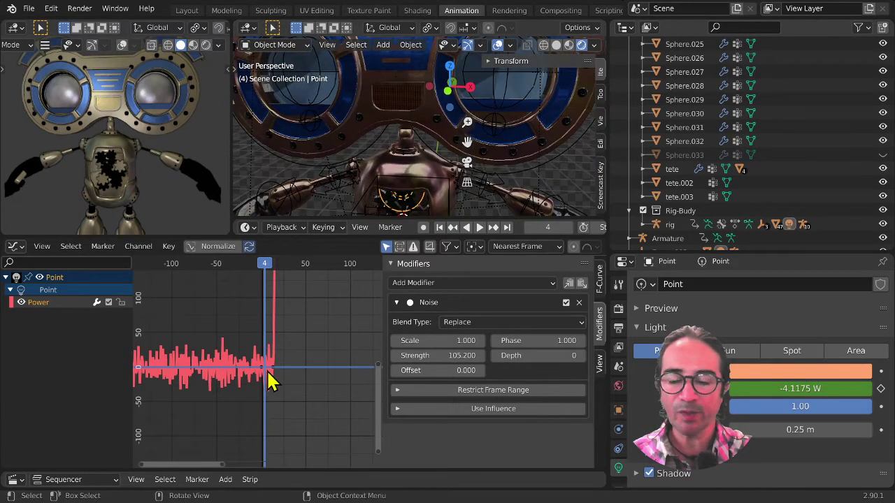
pyautogui.scroll(9, 280, 417)
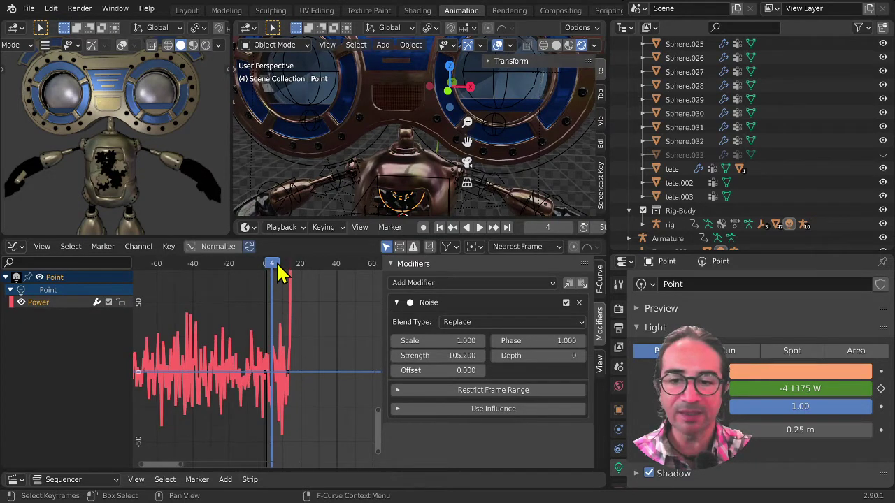
pyautogui.press('space')
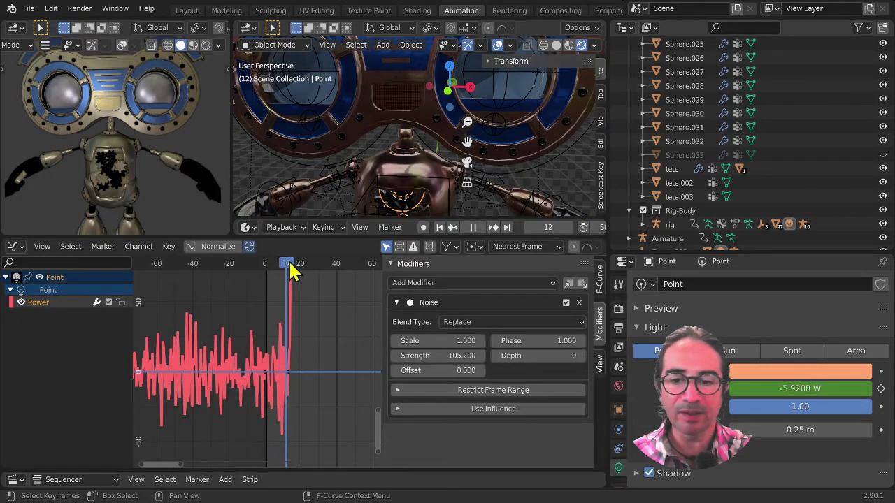
pyautogui.press('space')
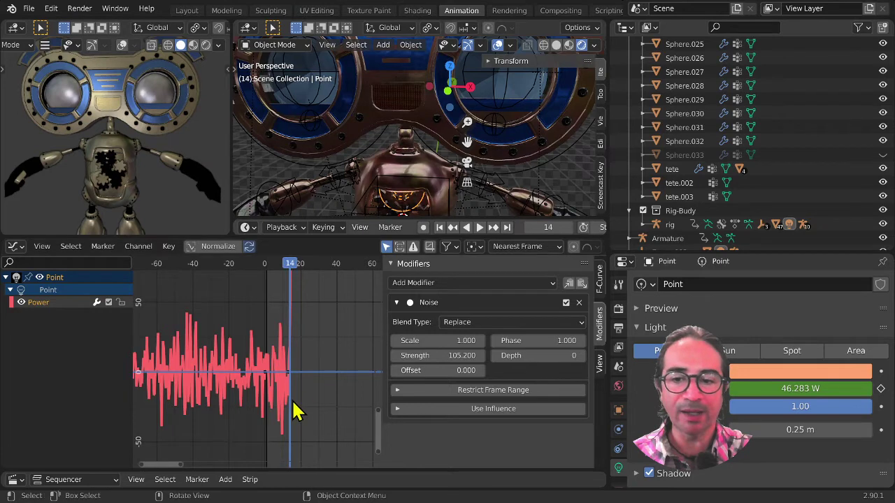
pyautogui.keyDown('ctrl'); pyautogui.moveTo(322, 346); pyautogui.dragTo(314, 384, button='middle'); pyautogui.keyUp('ctrl')
pyautogui.scroll(2, 316, 390)
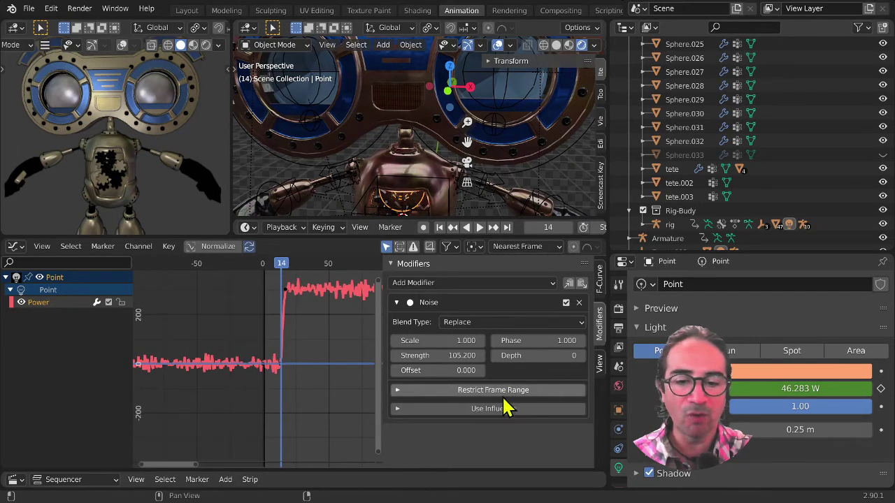
# - Restrict the Noise modifier on the Power curve to a frame range and set its Start to 14
pyautogui.click(465, 390)
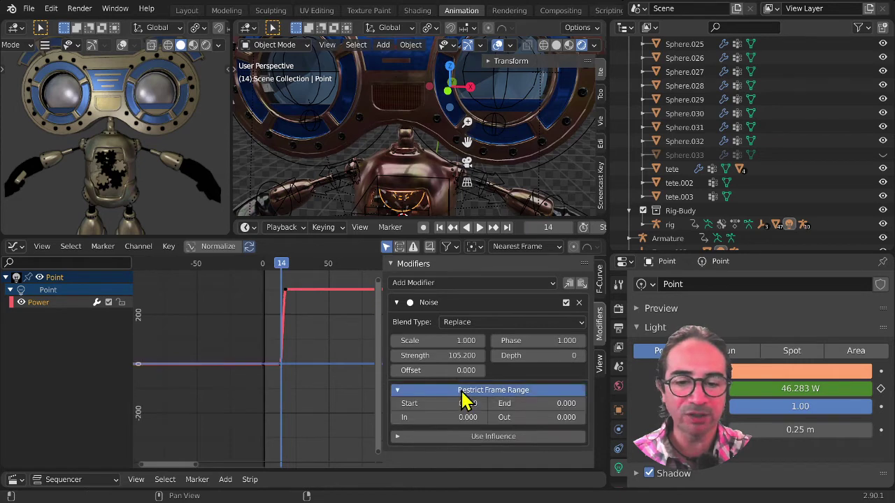
pyautogui.scroll(2, 307, 383)
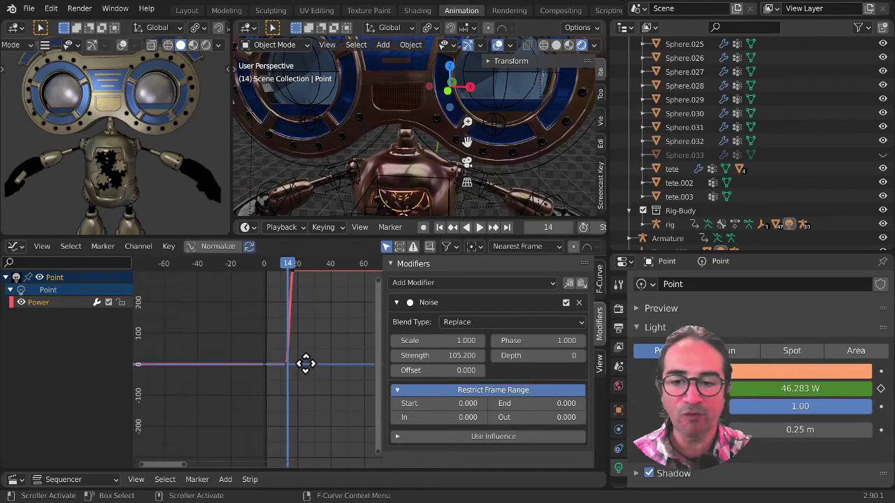
pyautogui.moveTo(303, 363); pyautogui.dragTo(259, 367, button='middle')
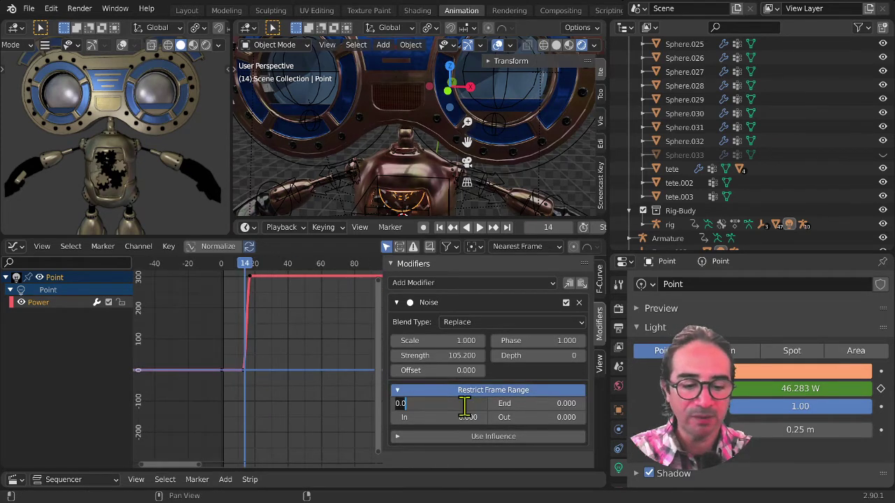
pyautogui.press('Return')
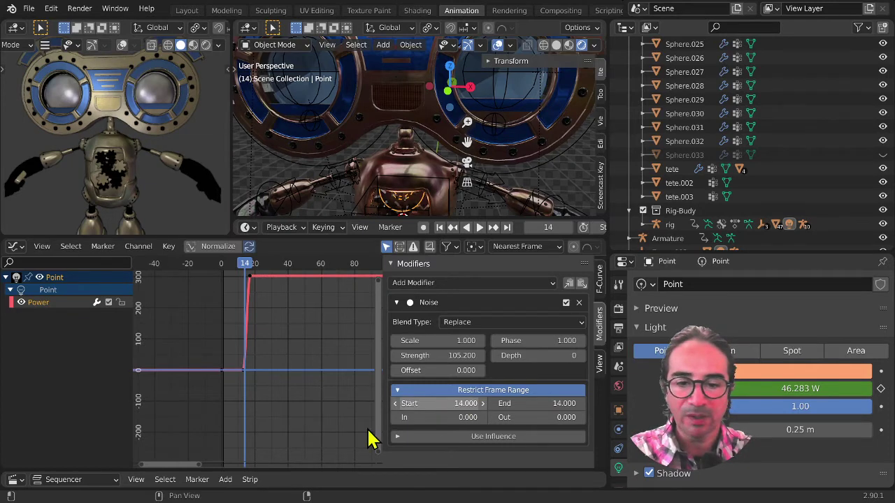
# - Move the playhead to frame 381, where the light starts switching off, and set the noise range's End to 381
pyautogui.moveTo(290, 379); pyautogui.dragTo(276, 308, button='middle')
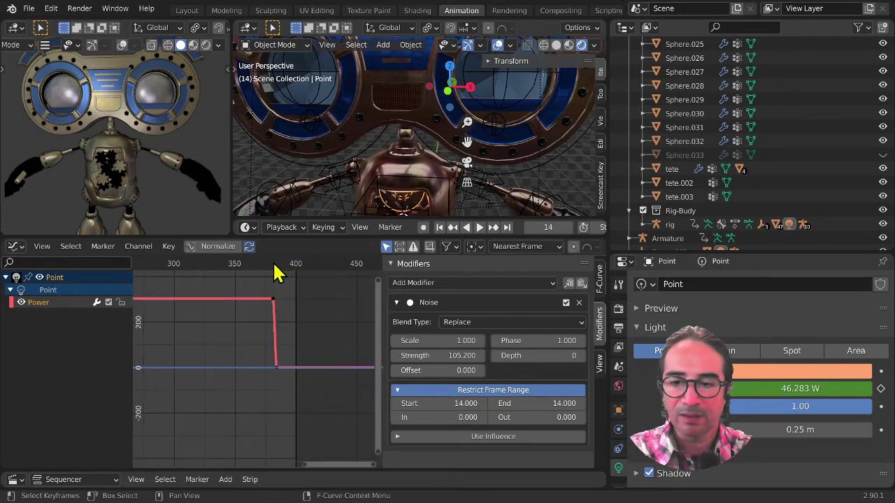
pyautogui.click(273, 265)
pyautogui.press('space')
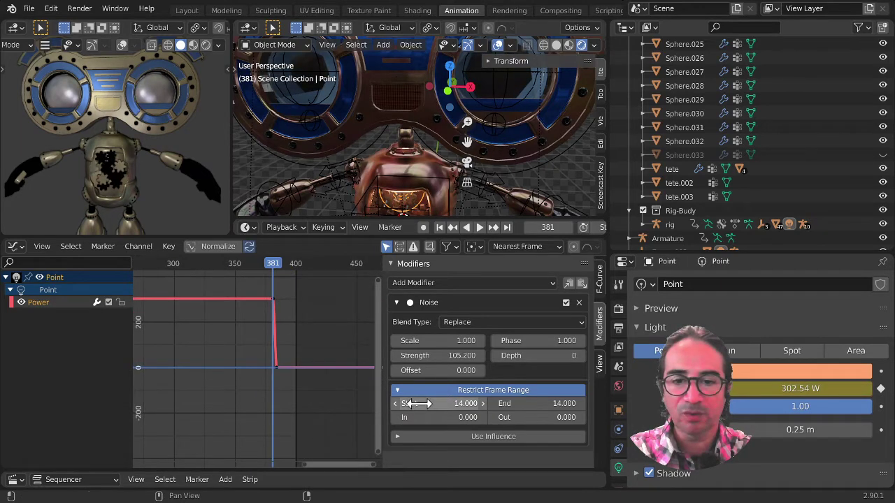
pyautogui.scroll(-4, 469, 230)
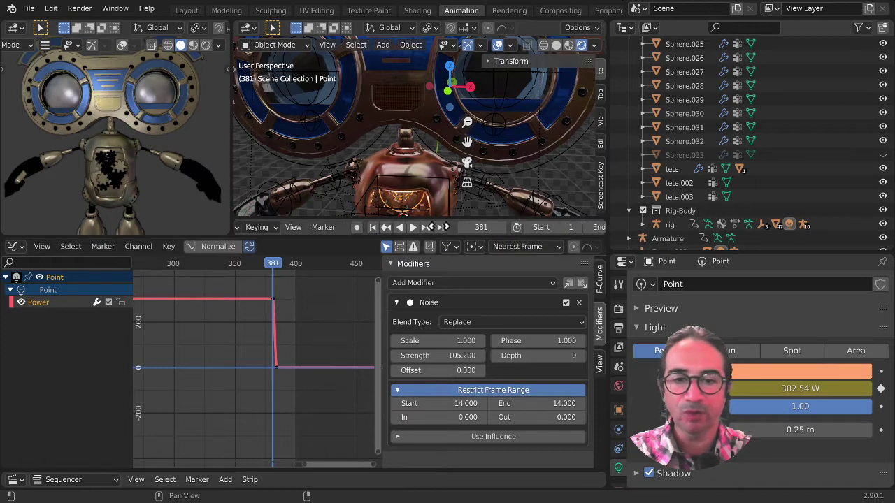
pyautogui.scroll(-2, 475, 226)
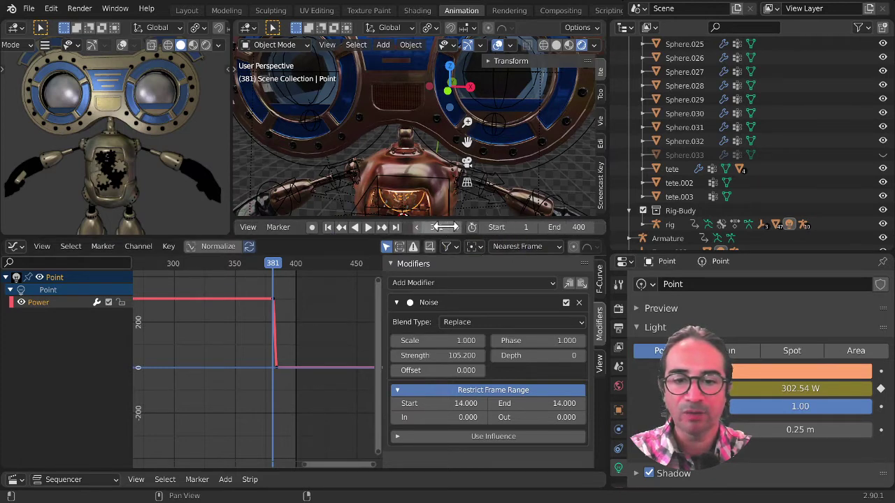
pyautogui.doubleClick(551, 404)
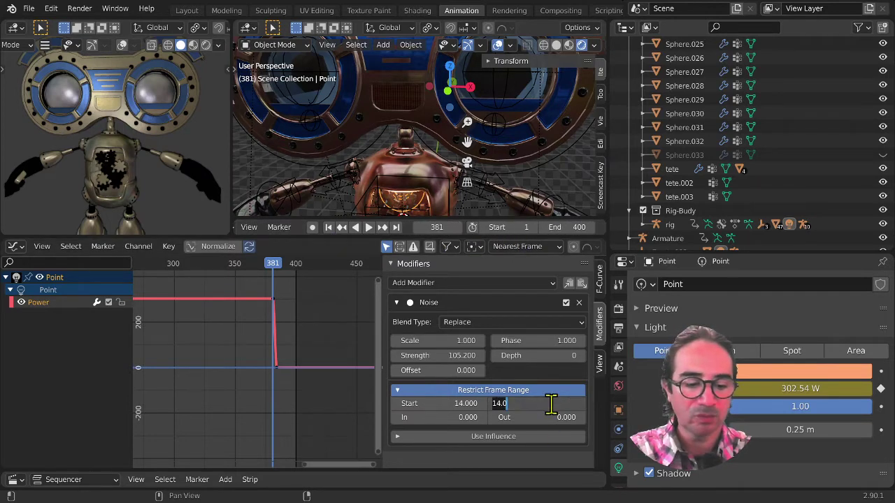
pyautogui.write('381')
pyautogui.press('Return')
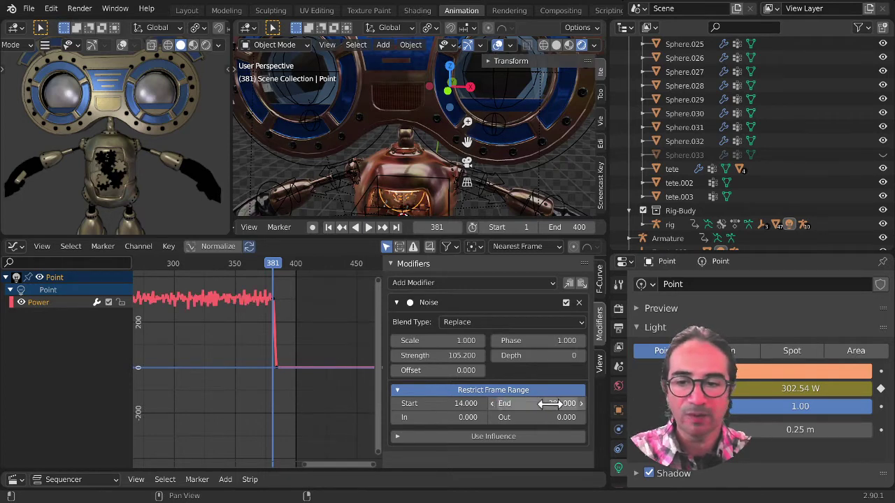
# - Play the animation from the beginning to about frame 55 and inspect the flicker on the gears in the chest
pyautogui.keyDown('ctrl'); pyautogui.moveTo(279, 351); pyautogui.dragTo(460, 393, button='middle'); pyautogui.keyUp('ctrl')
pyautogui.scroll(2, 290, 323)
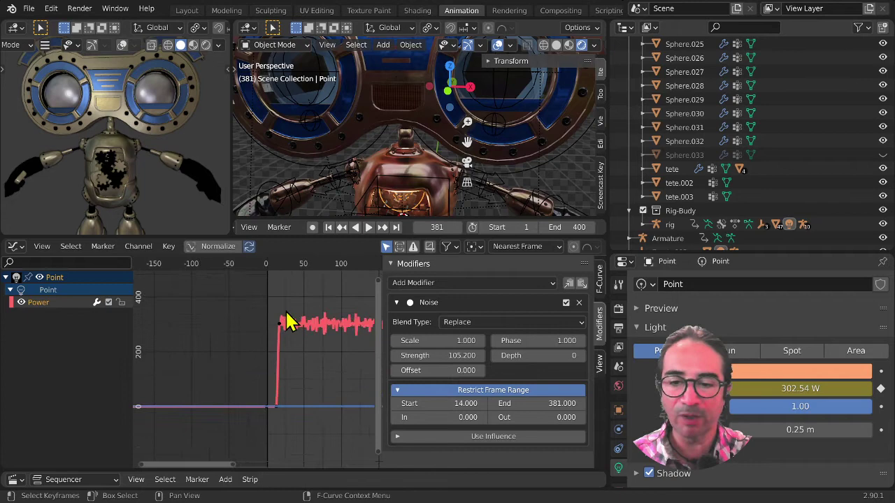
pyautogui.click(266, 265)
pyautogui.click(367, 227)
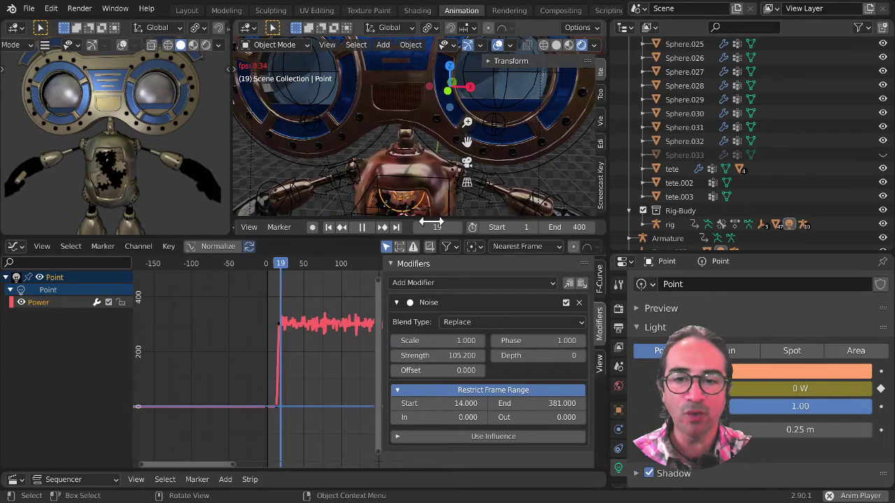
pyautogui.press('space')
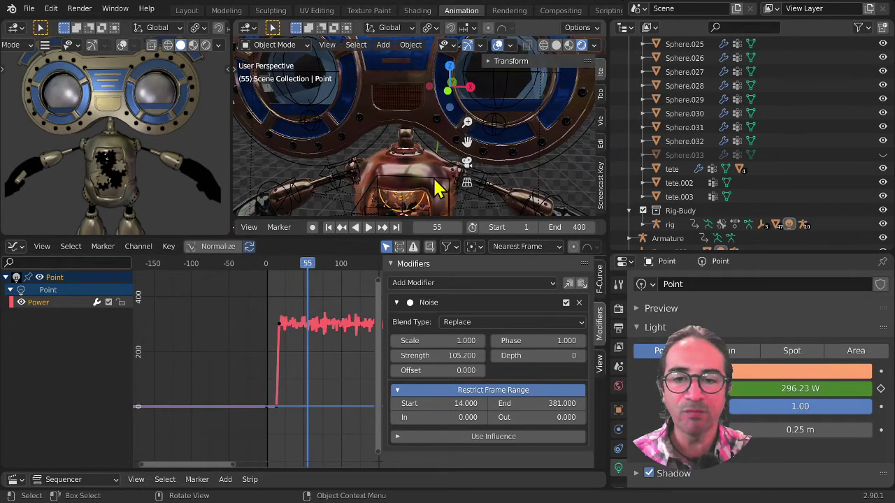
pyautogui.keyDown('ctrl'); pyautogui.moveTo(435, 190); pyautogui.dragTo(428, 119, button='middle'); pyautogui.keyUp('ctrl')
pyautogui.scroll(4, 423, 134)
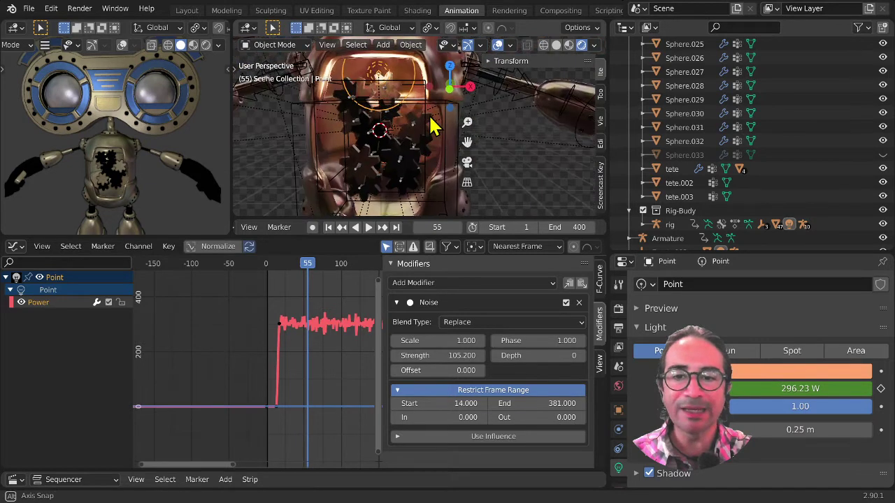
# - Select the Power curve's upper keyframes and lower them along Y to about 90 W
pyautogui.scroll(-3, 306, 361)
pyautogui.moveTo(309, 363); pyautogui.dragTo(236, 365, button='middle')
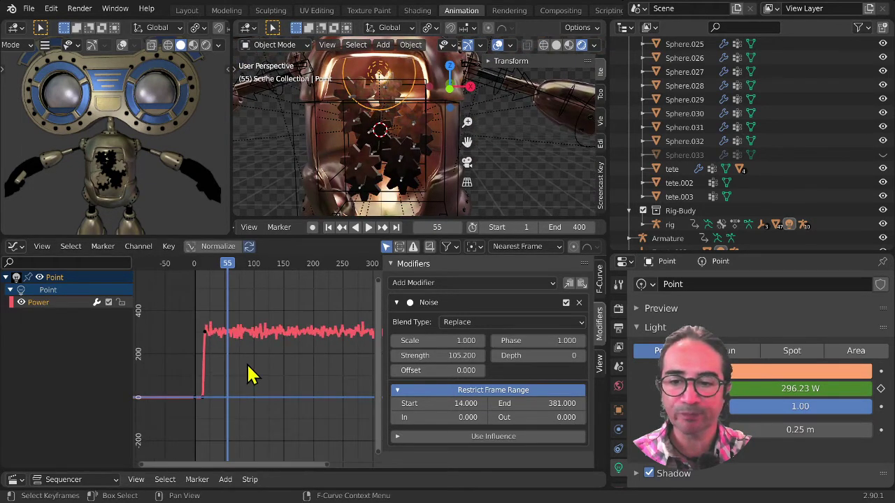
pyautogui.scroll(-4, 257, 364)
pyautogui.scroll(-2, 259, 374)
pyautogui.moveTo(186, 312); pyautogui.dragTo(367, 363)
pyautogui.press('g')
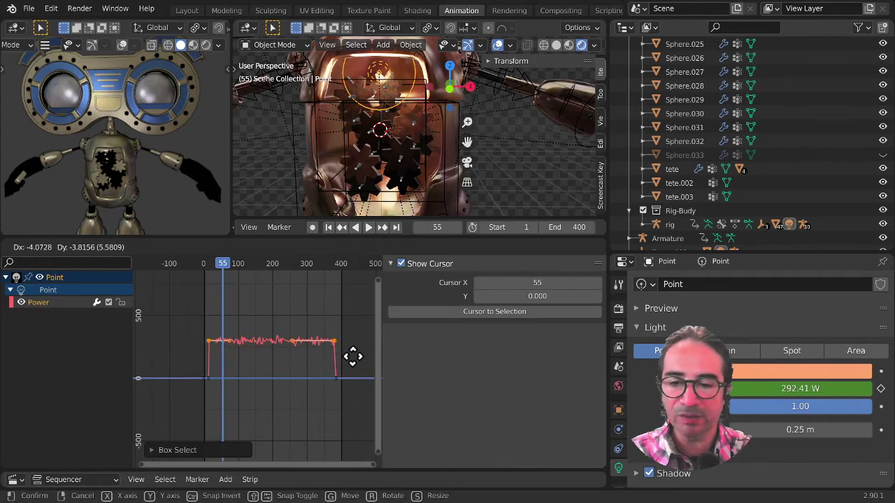
pyautogui.press('y')
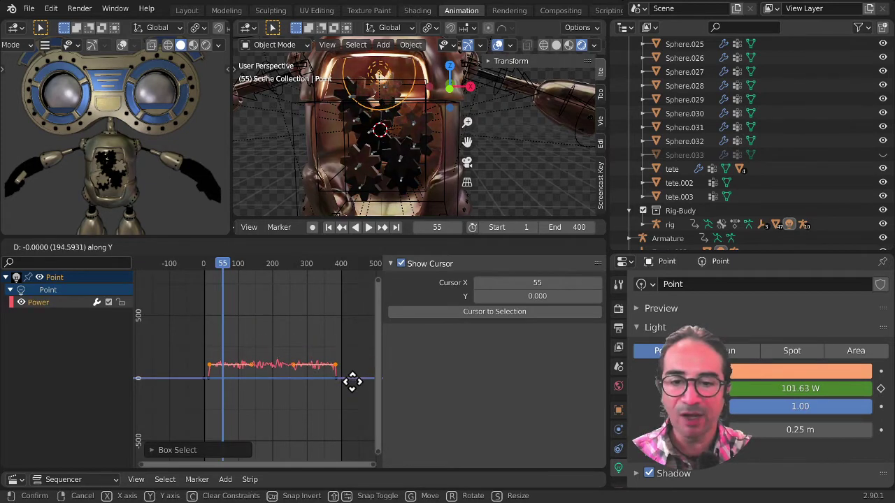
pyautogui.click(353, 382)
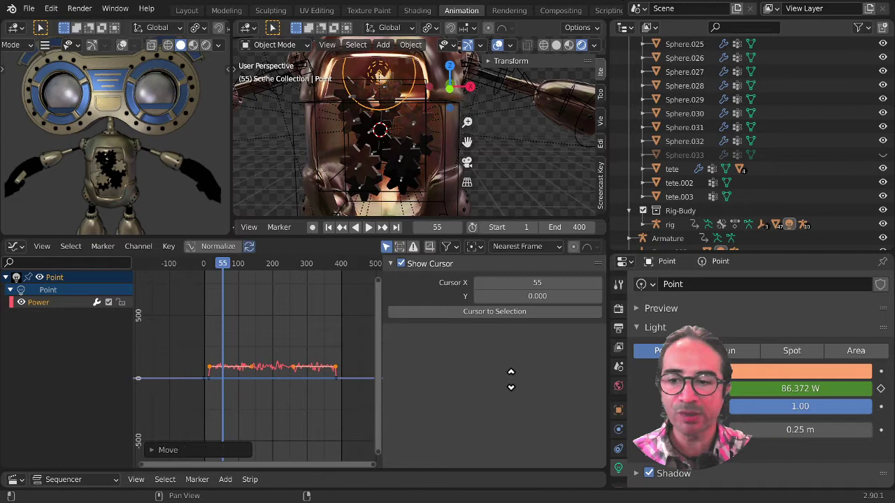
# - Raise the Noise modifier's Strength to 234.9 on the Power curve and play the animation to check the stronger flicker
pyautogui.click(40, 303)
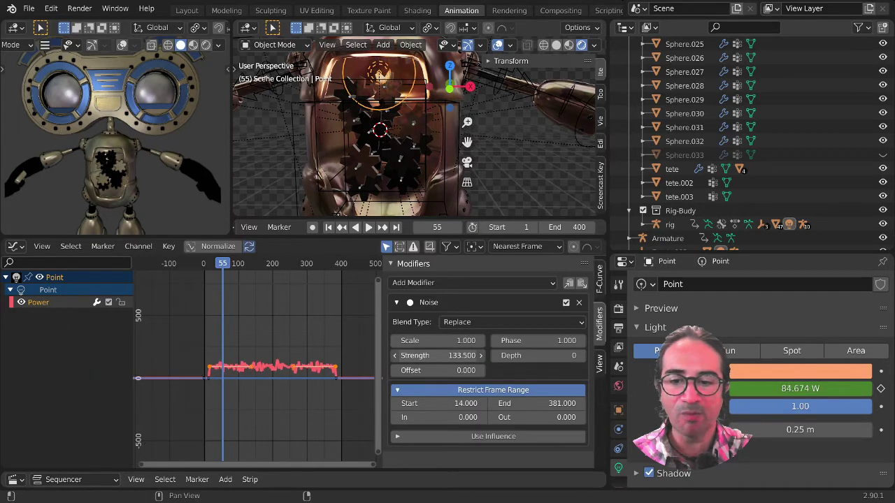
pyautogui.moveTo(437, 355); pyautogui.dragTo(444, 356)
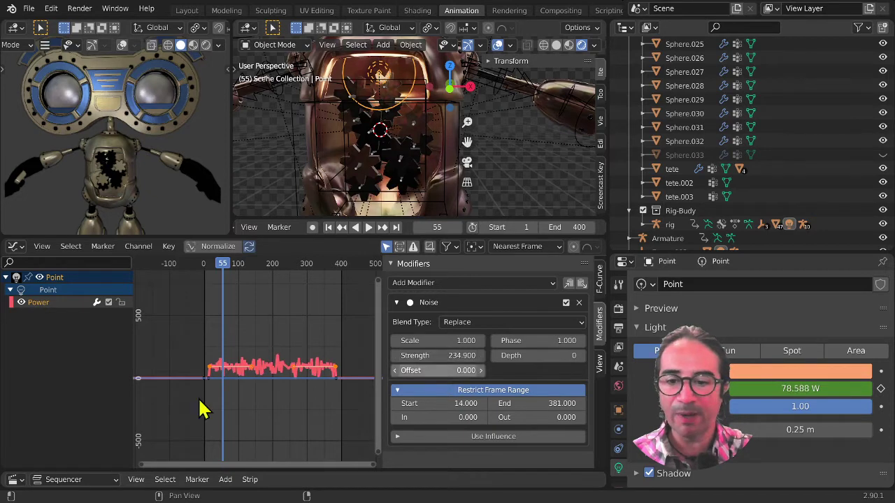
pyautogui.press('space')
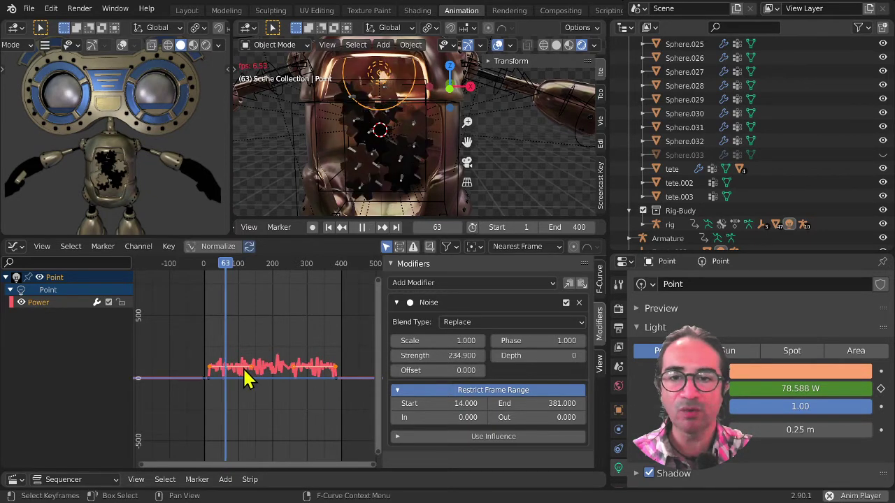
pyautogui.scroll(-5, 404, 133)
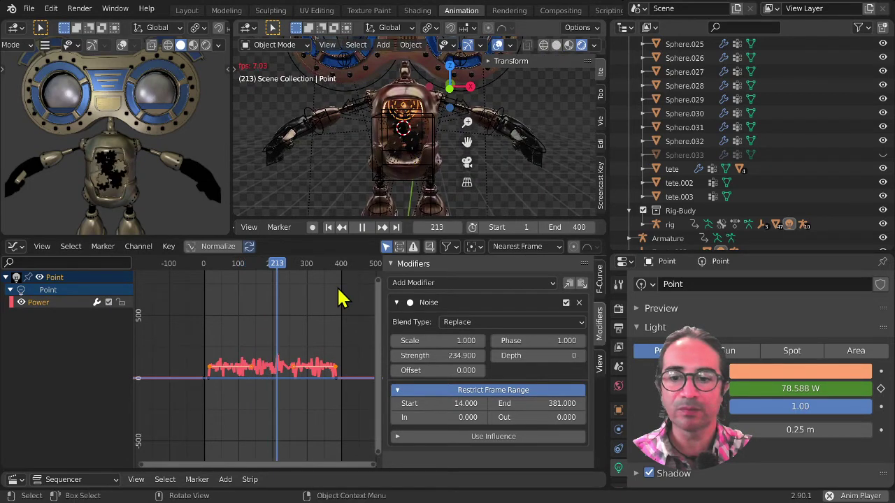
pyautogui.press('space')
# - Lower the Power curve's upper keyframes further along Y to about 60 W
pyautogui.scroll(9, 292, 406)
pyautogui.moveTo(272, 399); pyautogui.dragTo(235, 375, button='middle')
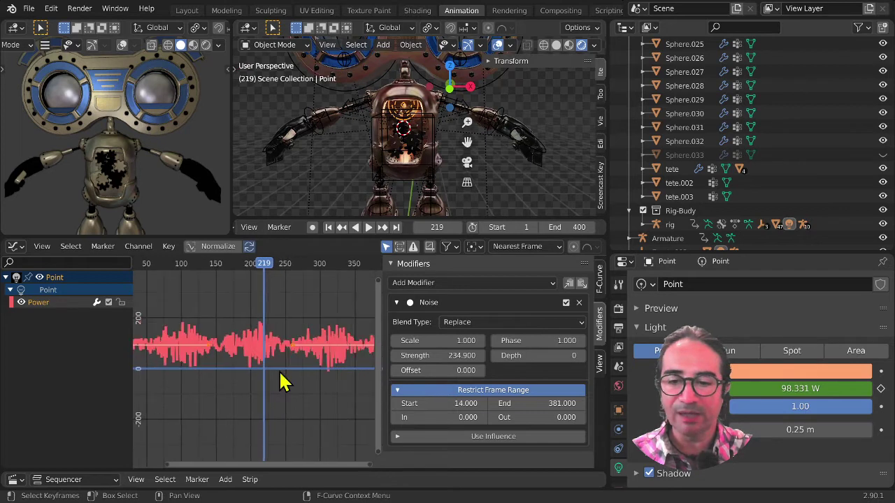
pyautogui.scroll(-4, 297, 364)
pyautogui.press('g')
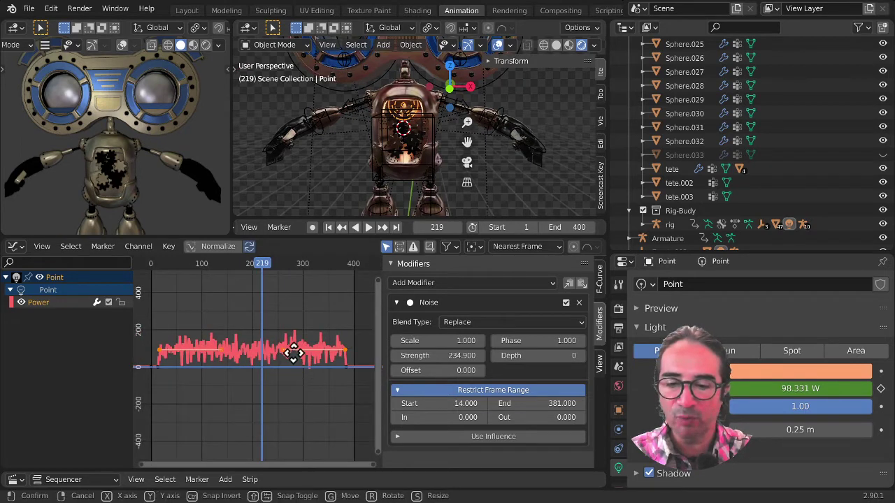
pyautogui.press('y')
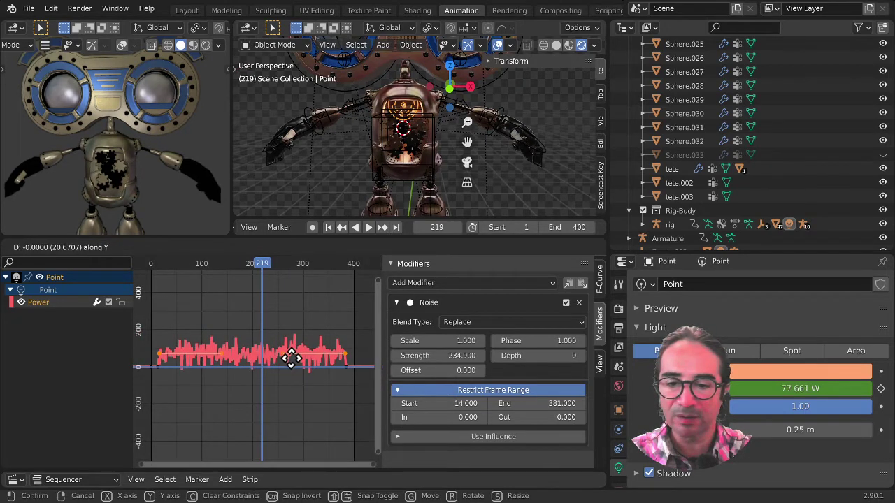
pyautogui.click(305, 379)
# - Play the animation up to frame 337 while examining the dimmer flicker close up in the robot's chest
pyautogui.press('space')
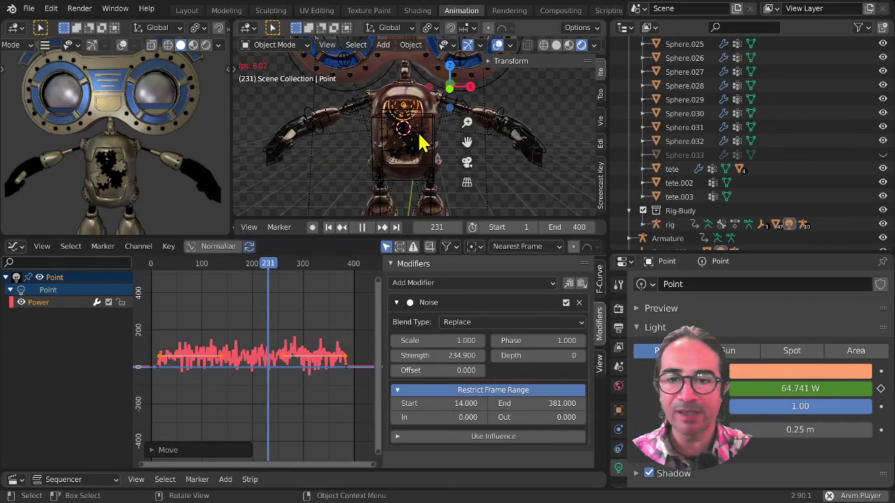
pyautogui.scroll(4, 419, 132)
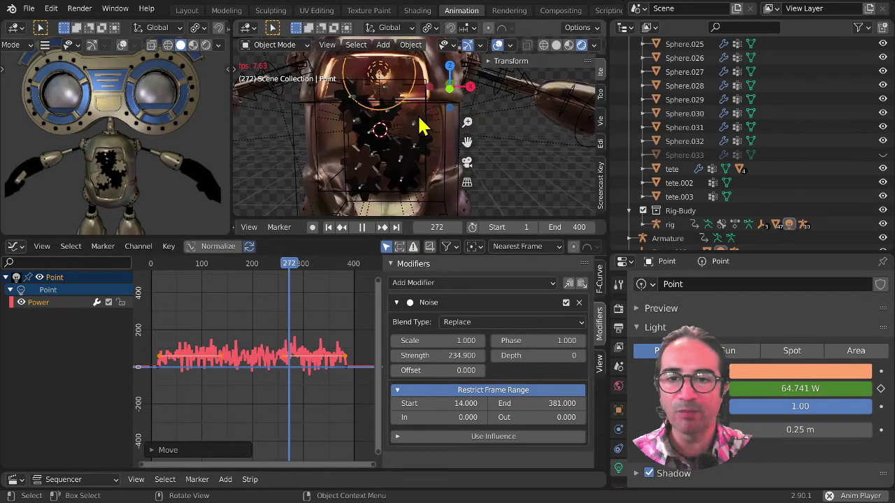
pyautogui.press('space')
pyautogui.press('space')
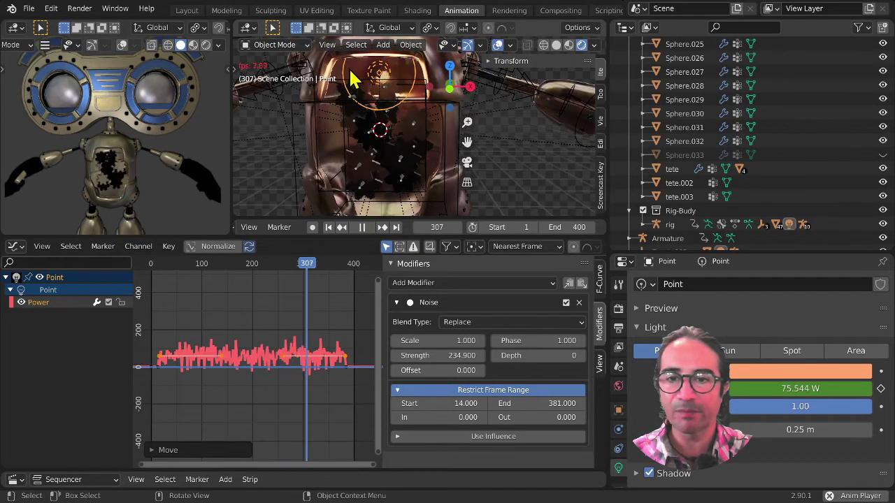
pyautogui.press('space')
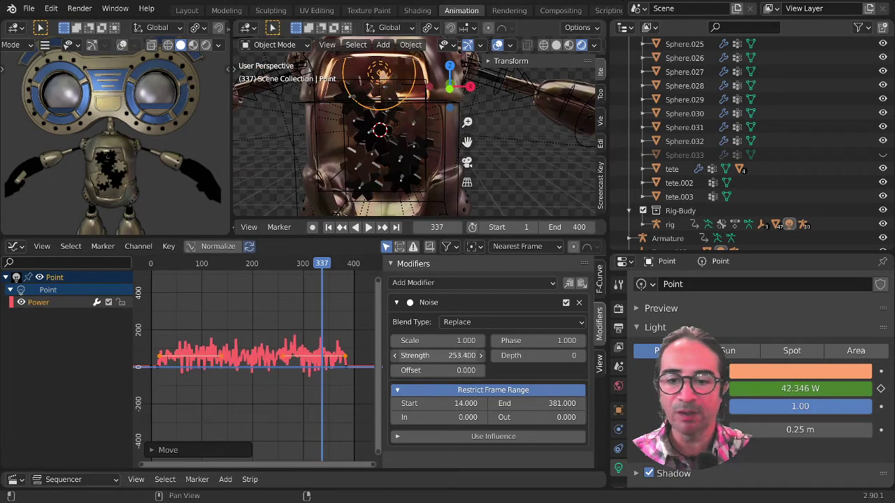
# - Set the Noise modifier's Strength to 276.2, Phase to 4.3 and Scale to 4.4
pyautogui.moveTo(437, 355); pyautogui.dragTo(425, 343)
pyautogui.moveTo(515, 343); pyautogui.dragTo(517, 343)
pyautogui.moveTo(437, 340)
pyautogui.mouseDown()
pyautogui.moveTo(465, 340)
pyautogui.moveTo(437, 341)
pyautogui.mouseUp()
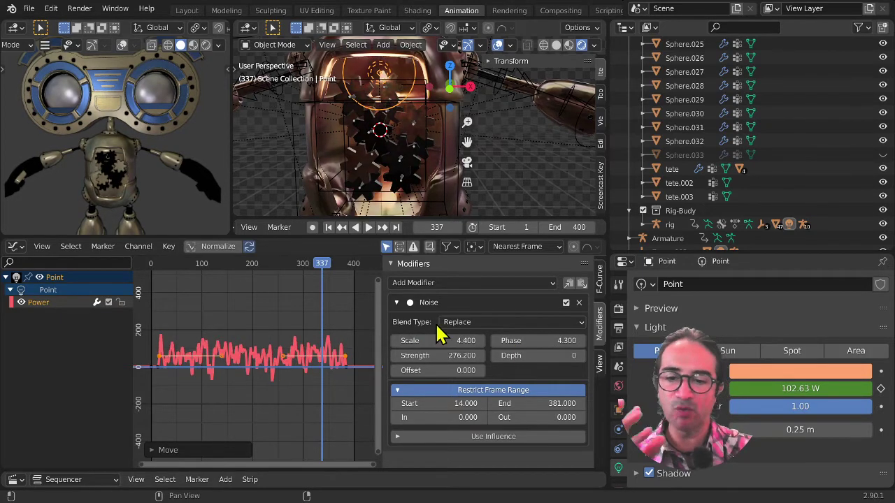
# - Play the animation from frame 152 to 244 to check the slower flicker of the chest light
pyautogui.click(229, 265)
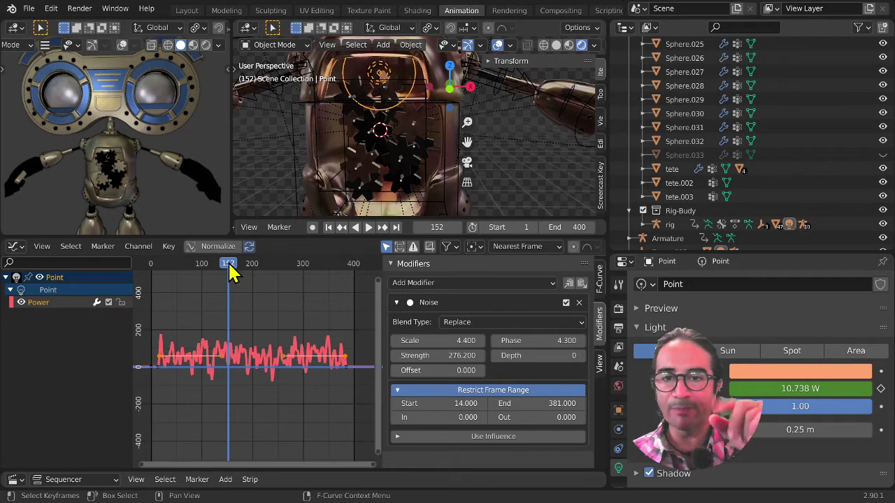
pyautogui.press('space')
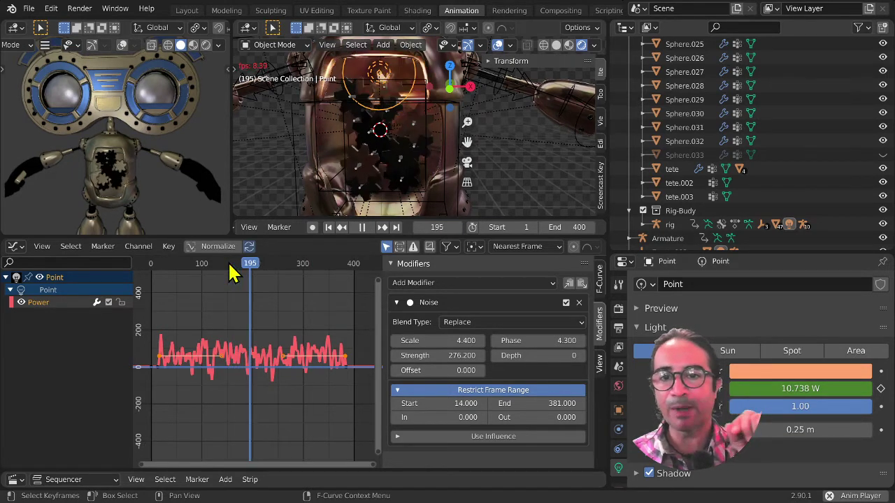
pyautogui.press('space')
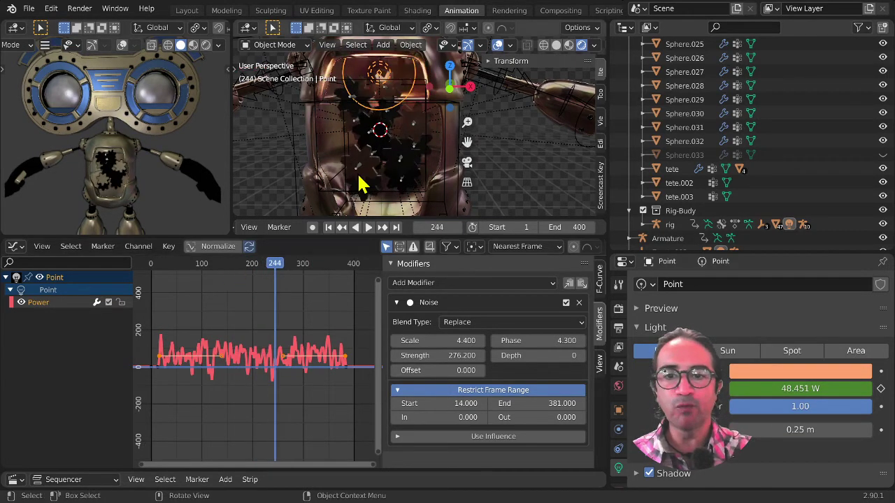
# - Duplicate the warm Point light and place the copy straight down along Z in the lower part of the chest
pyautogui.scroll(-2, 389, 154)
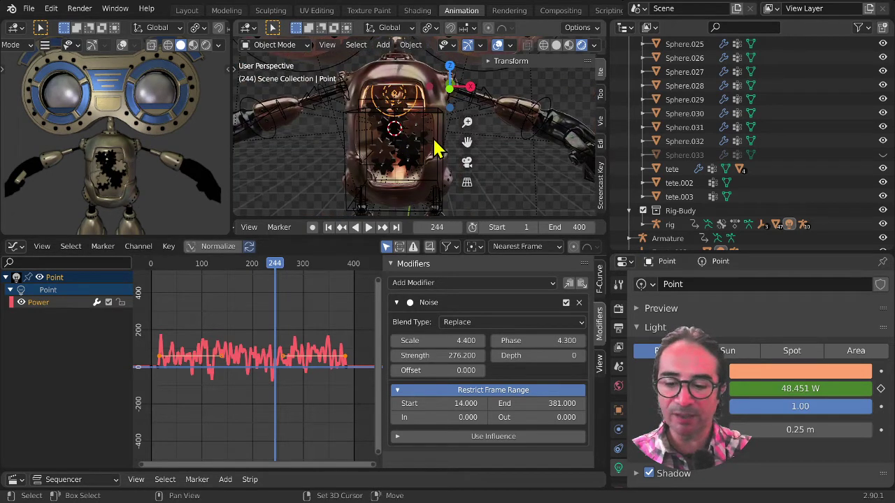
pyautogui.hotkey('shift', 'd')
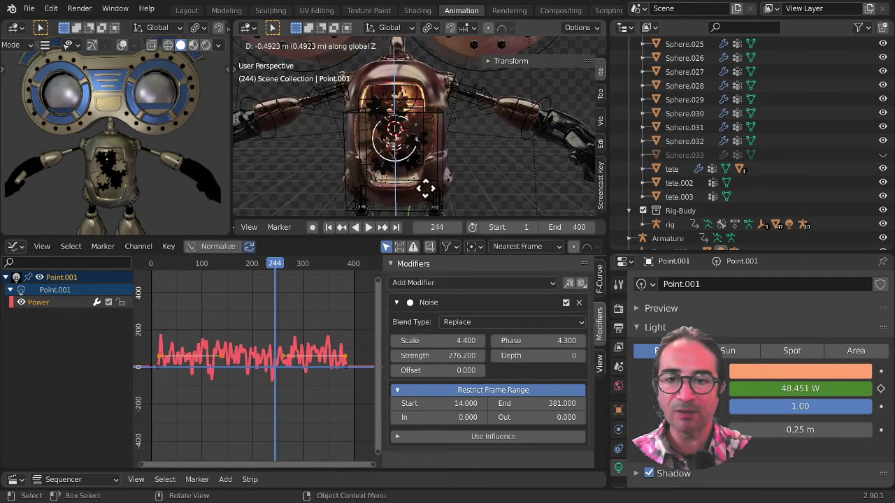
pyautogui.click(406, 234)
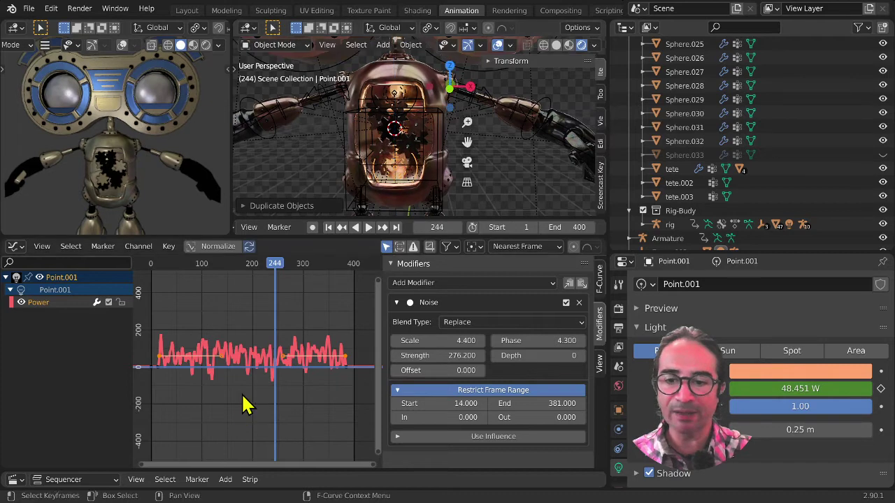
# - Change the duplicated lower light's colour from the warm orange to red
pyautogui.scroll(-3, 246, 396)
pyautogui.moveTo(247, 395); pyautogui.dragTo(246, 371, button='middle')
pyautogui.scroll(1, 237, 358)
pyautogui.scroll(1, 238, 364)
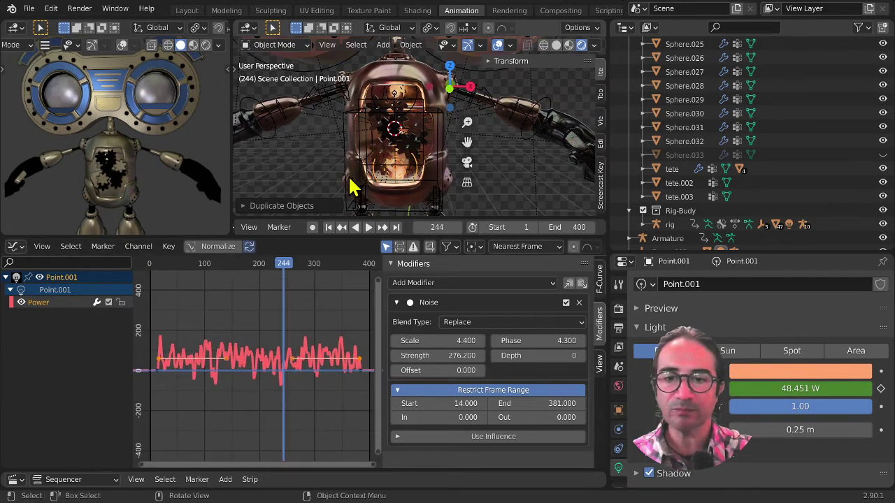
pyautogui.click(797, 373)
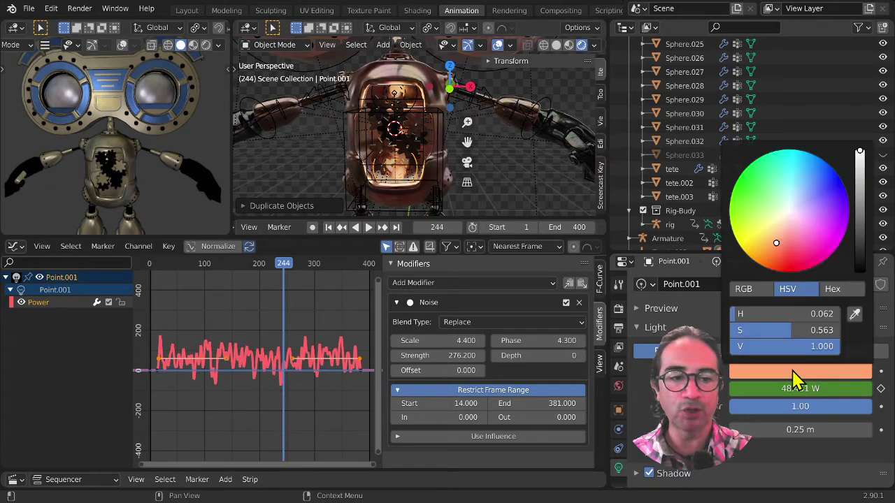
pyautogui.click(788, 253)
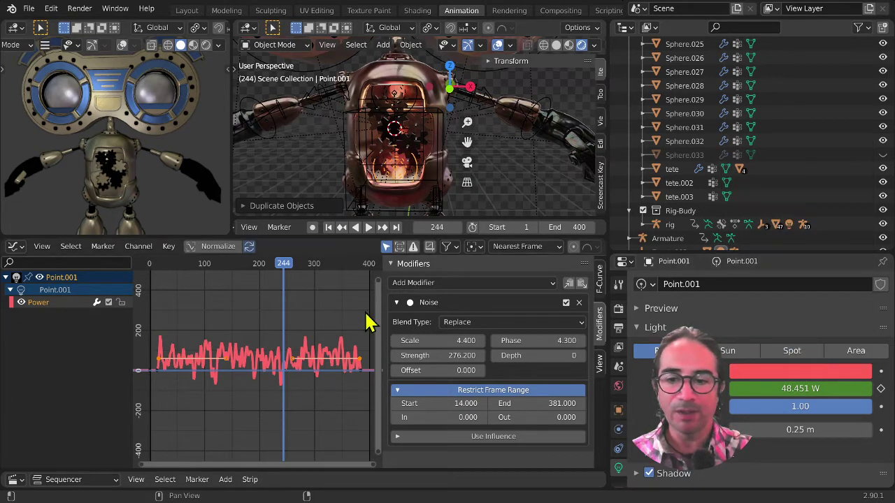
# - Select the upper chest light and set its colour to yellow with hue 0.142 and saturation 0.620
pyautogui.click(412, 105)
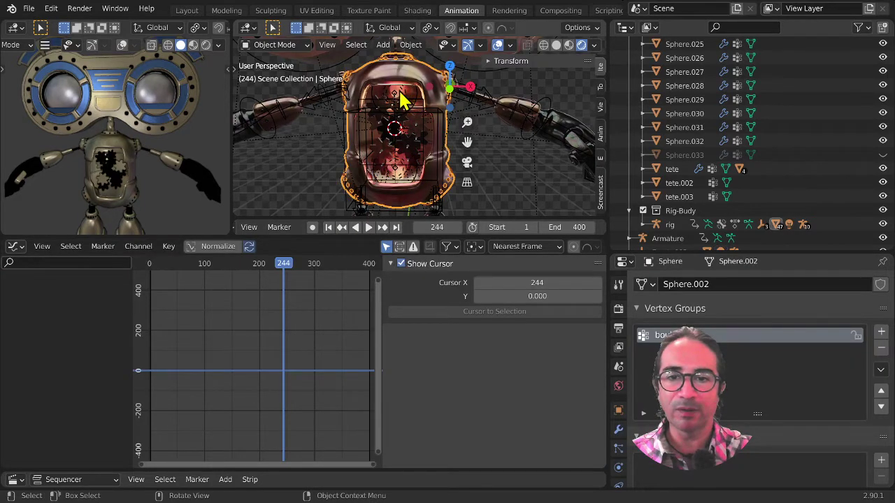
pyautogui.click(402, 101)
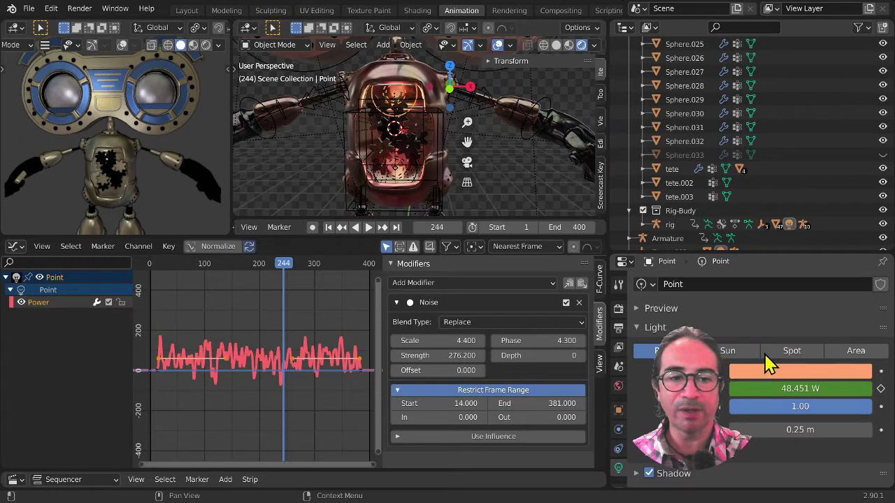
pyautogui.click(769, 370)
pyautogui.moveTo(776, 242); pyautogui.dragTo(760, 237)
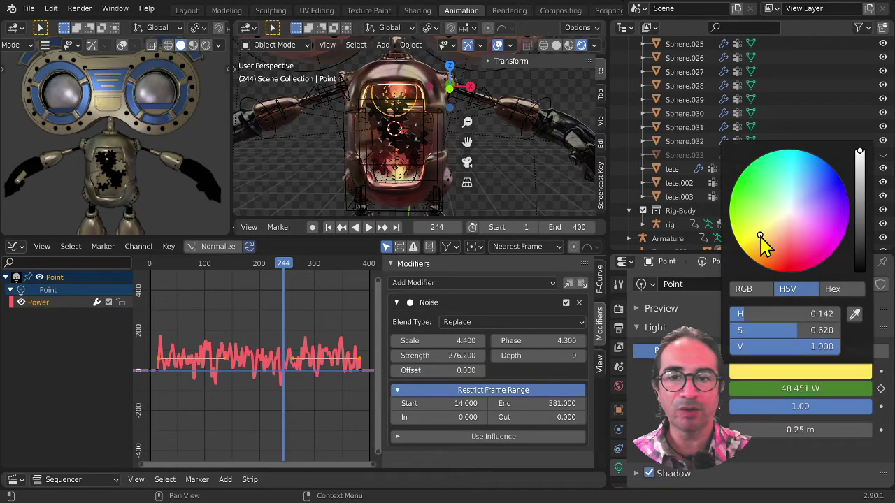
# - Select the lower chest light, collapse its animation channel and enlarge the Properties editor to expose its light settings
pyautogui.moveTo(429, 195); pyautogui.dragTo(411, 161, button='middle')
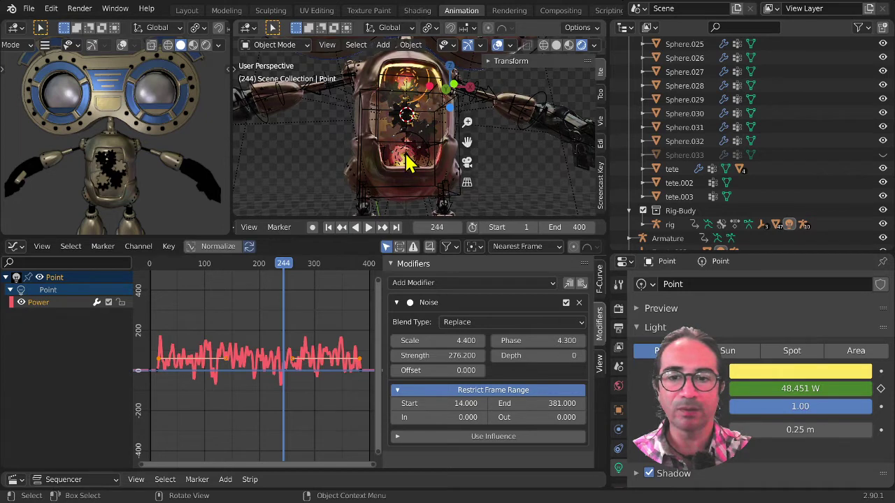
pyautogui.click(409, 162)
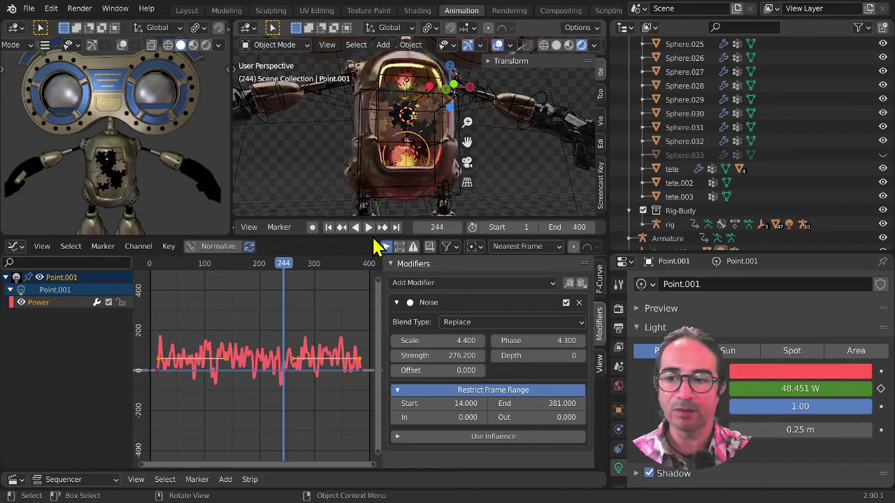
pyautogui.click(10, 291)
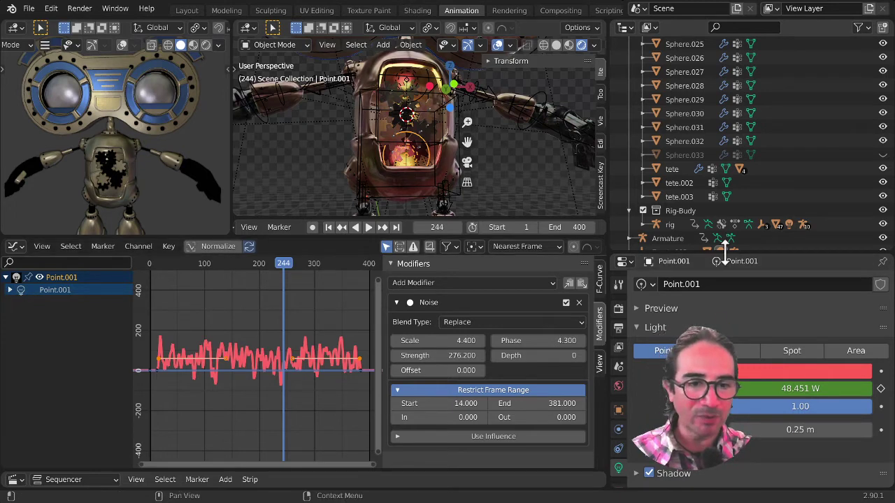
pyautogui.moveTo(725, 247); pyautogui.dragTo(725, 180)
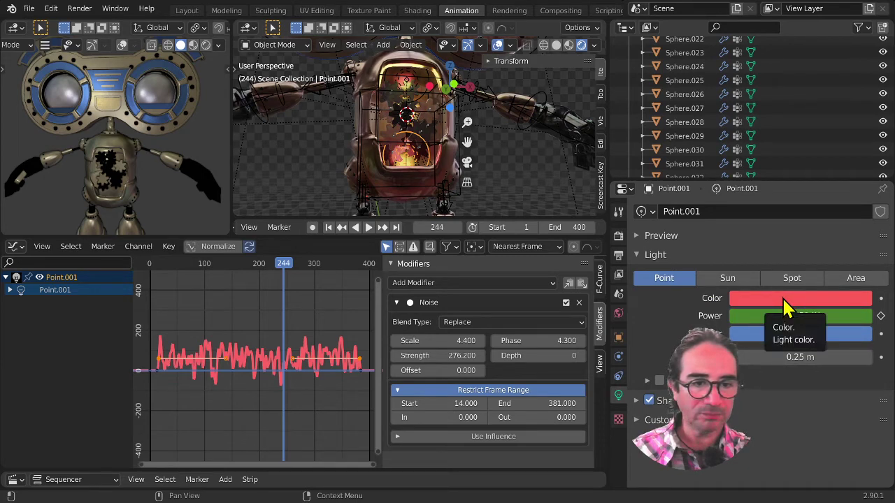
pyautogui.scroll(-4, 715, 125)
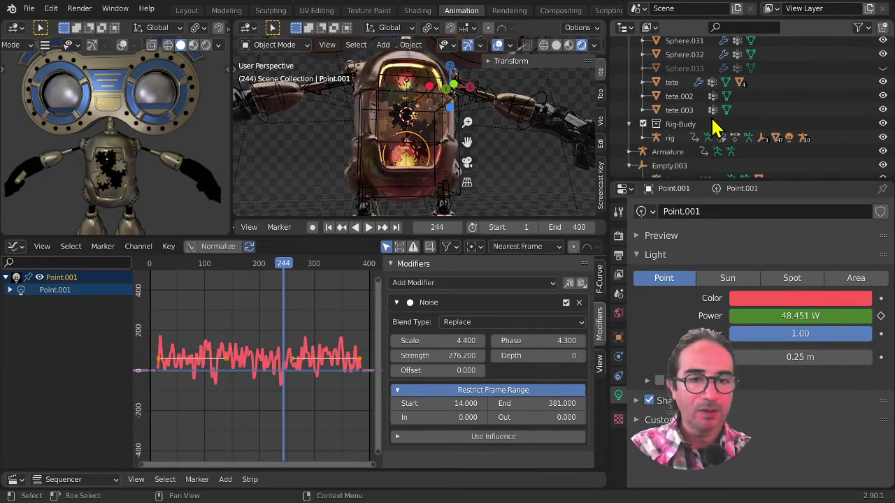
pyautogui.scroll(-5, 715, 125)
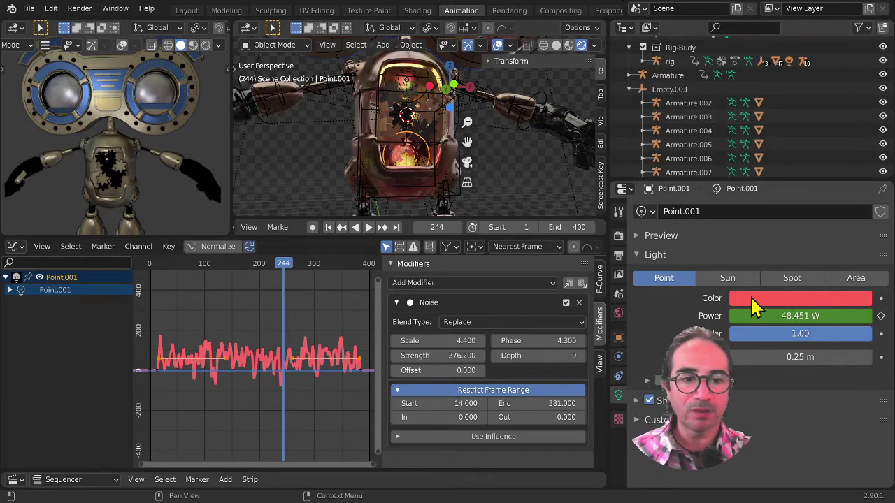
# - Try violet-blue (hue 0.652, saturation 0.610) on the lower chest light and finish with an orange-red colour
pyautogui.click(751, 298)
pyautogui.click(818, 117)
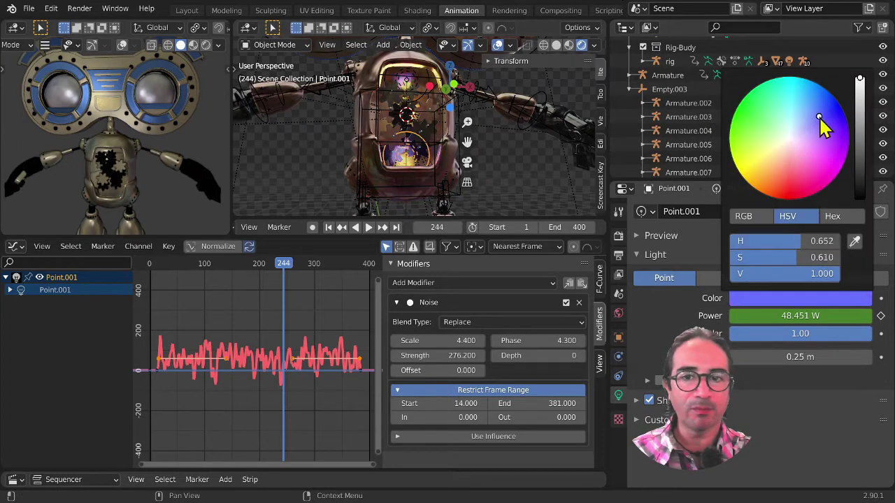
pyautogui.click(761, 294)
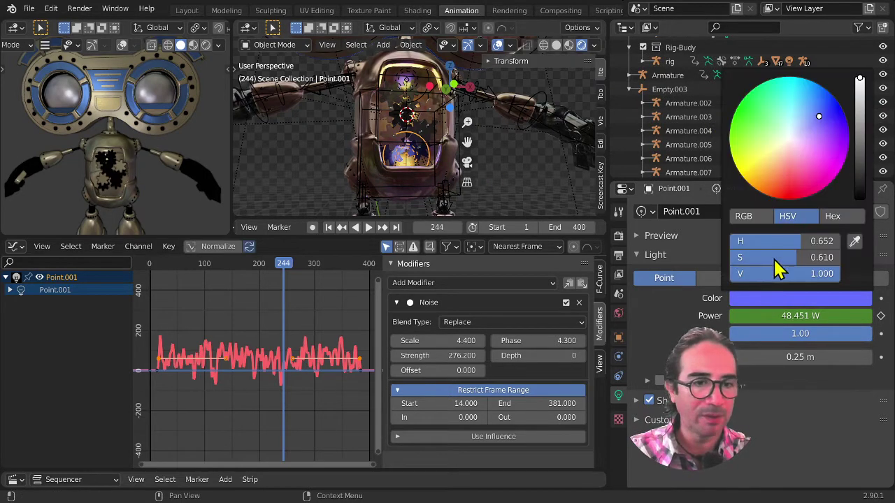
pyautogui.click(780, 181)
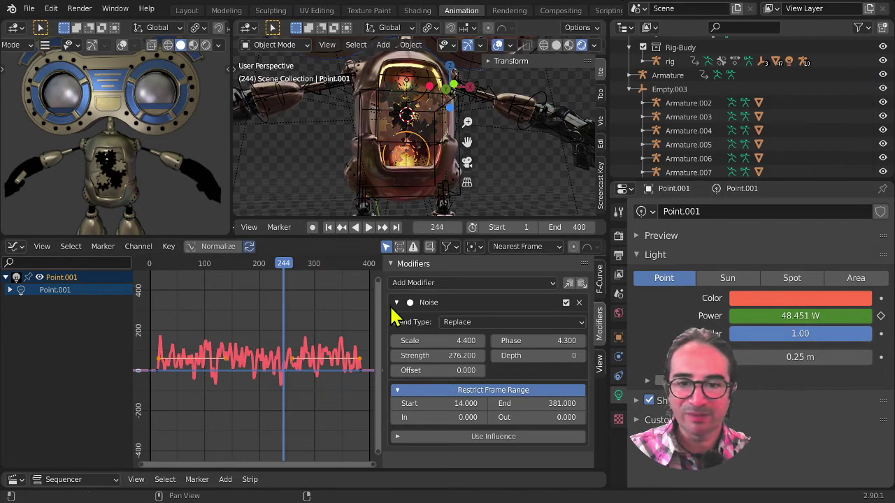
# - Collapse the Noise modifier, expand the lower light's animation channel and delete the duplicated light from the chest
pyautogui.click(397, 303)
pyautogui.click(10, 289)
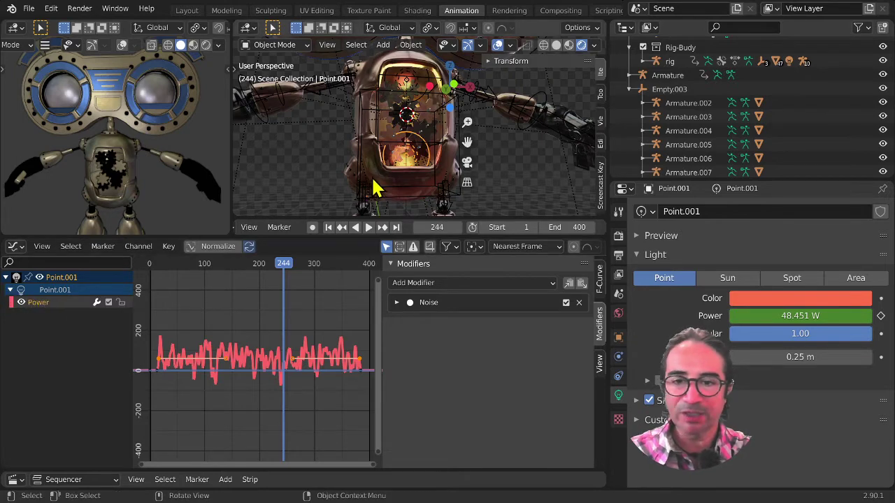
pyautogui.press('x')
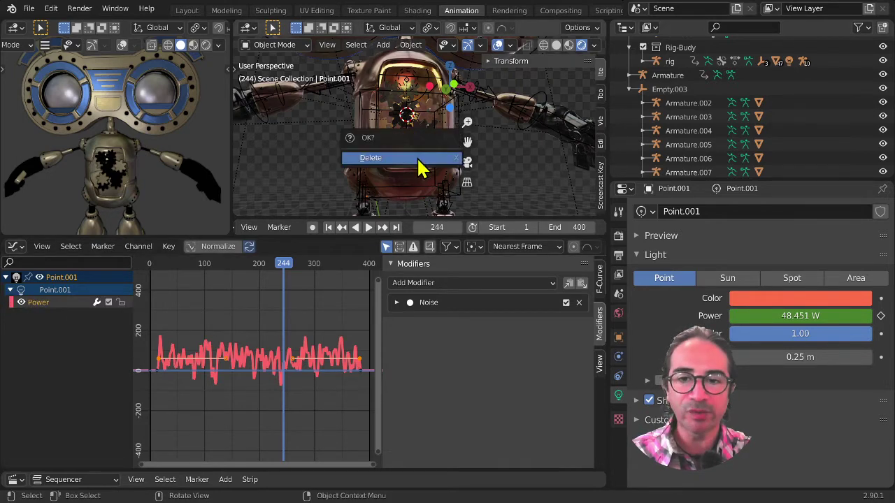
pyautogui.click(421, 163)
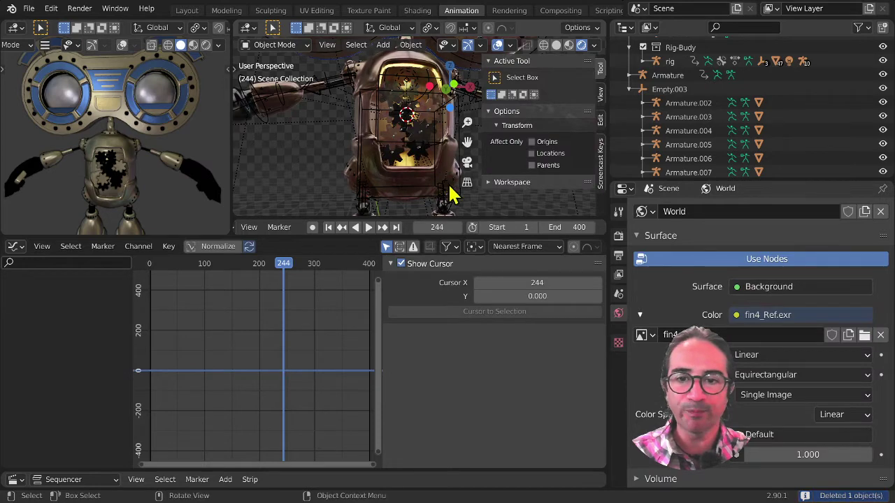
# - Add a new Point light in the lower part of the chest and set its colour to warm yellow-orange
pyautogui.hotkey('shift', 'a')
pyautogui.moveTo(424, 204)
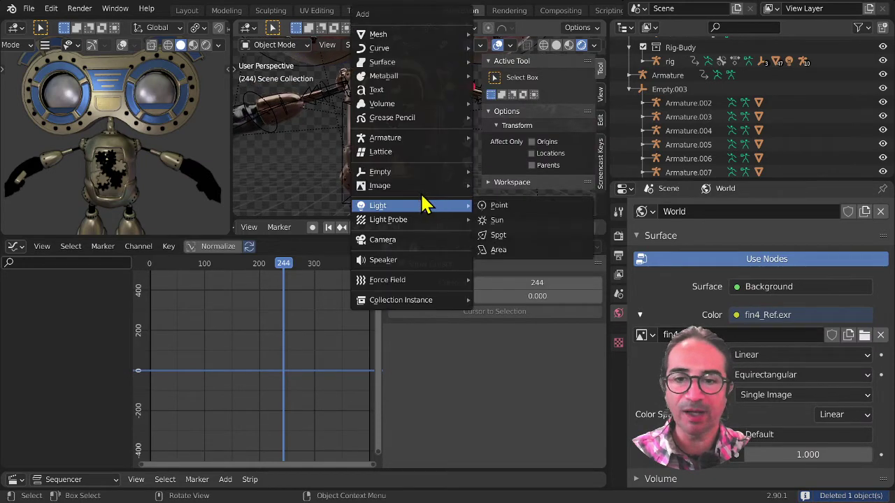
pyautogui.click(495, 210)
pyautogui.press('g')
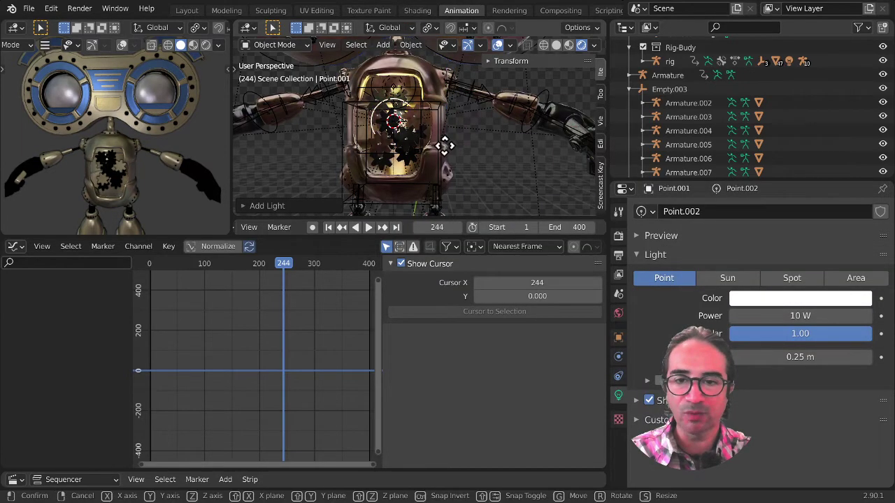
pyautogui.click(448, 201)
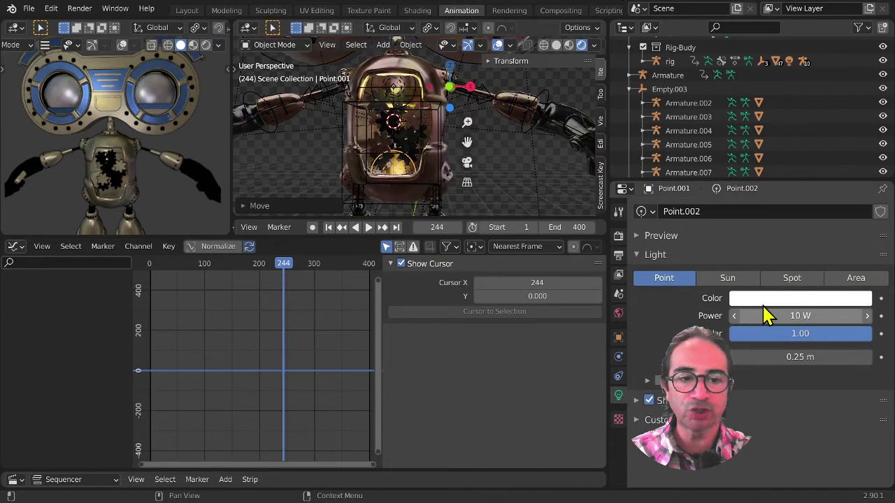
pyautogui.click(767, 300)
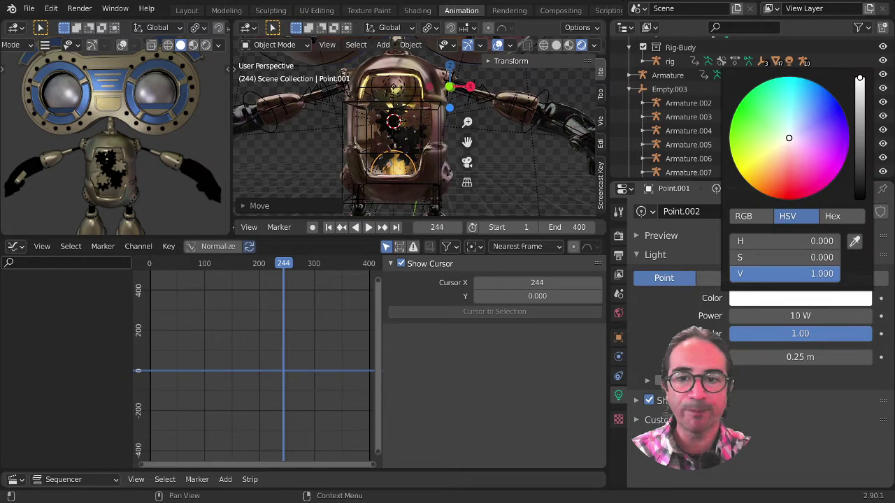
pyautogui.click(762, 169)
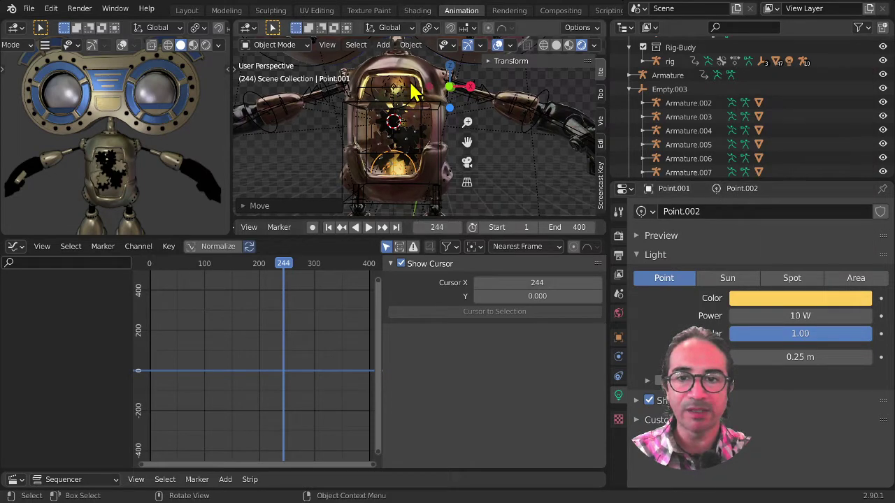
# - Select the upper flickering chest light and set its colour to coral red
pyautogui.click(404, 92)
pyautogui.click(402, 89)
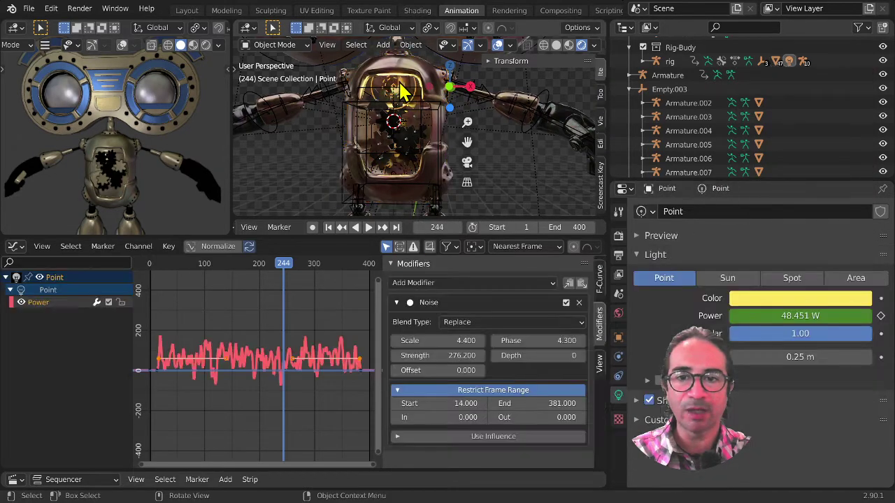
pyautogui.click(767, 300)
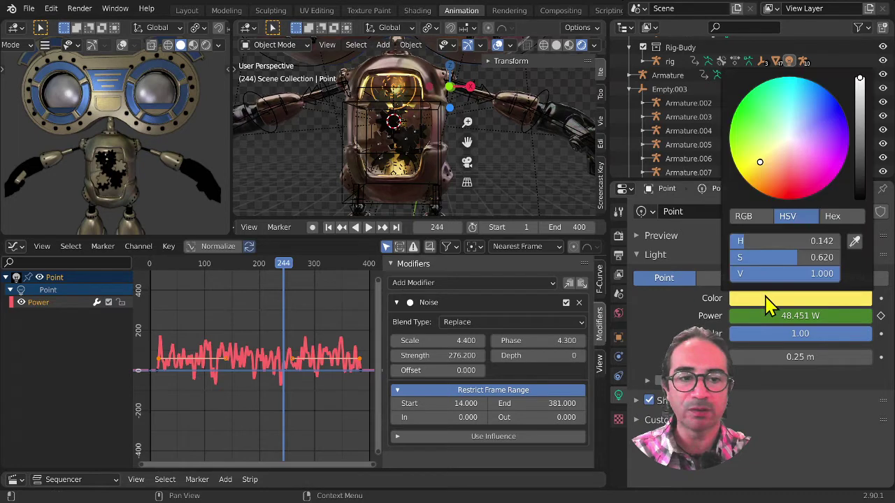
pyautogui.click(791, 184)
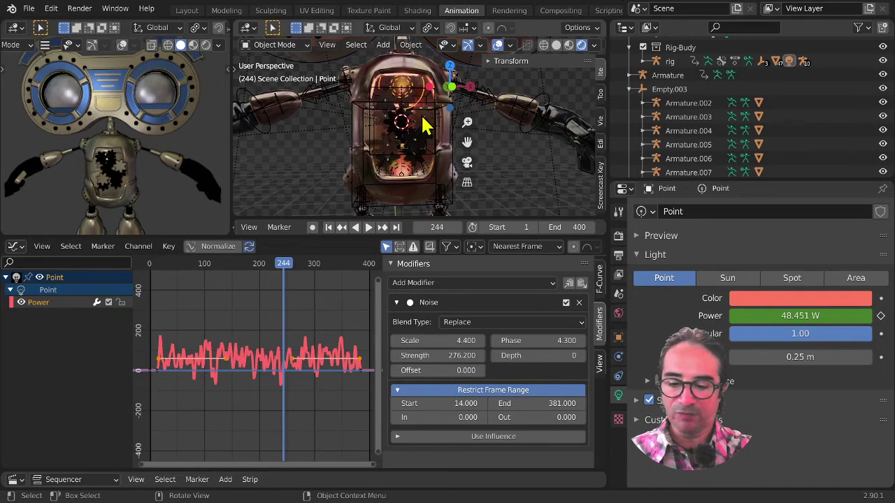
# - Delete the yellow-orange Point light from the lower part of the chest
pyautogui.click(409, 178)
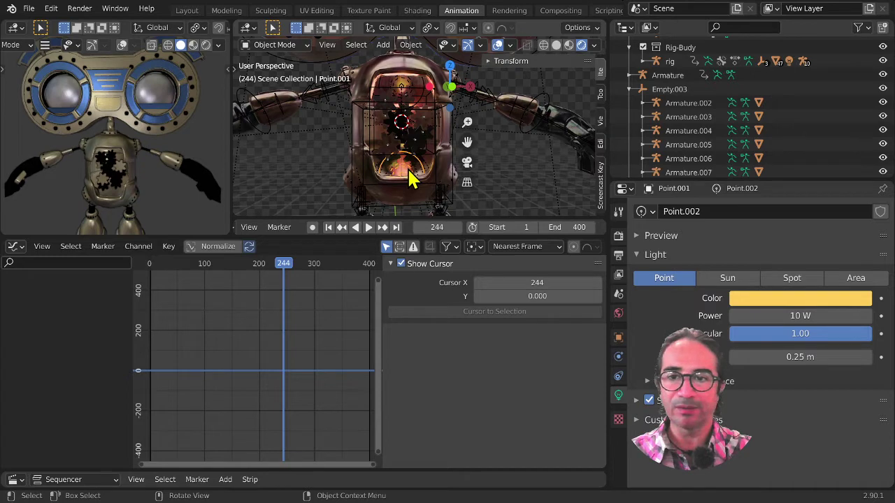
pyautogui.scroll(-1, 407, 168)
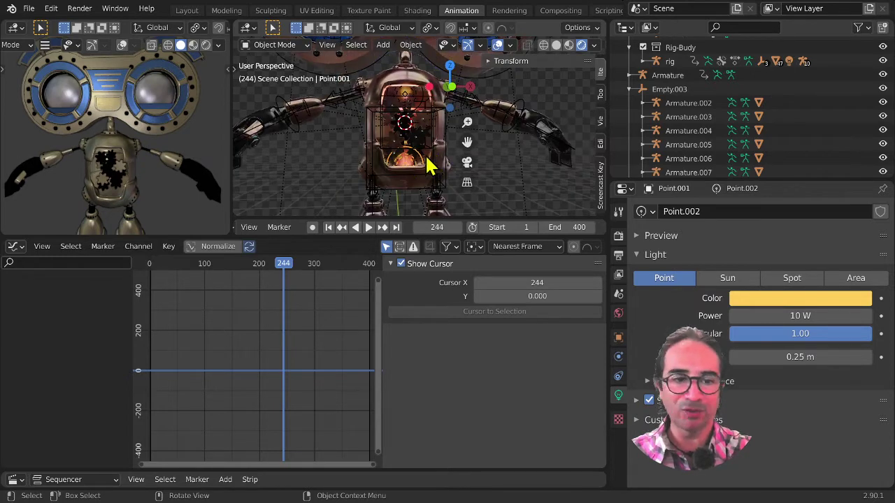
pyautogui.press('x')
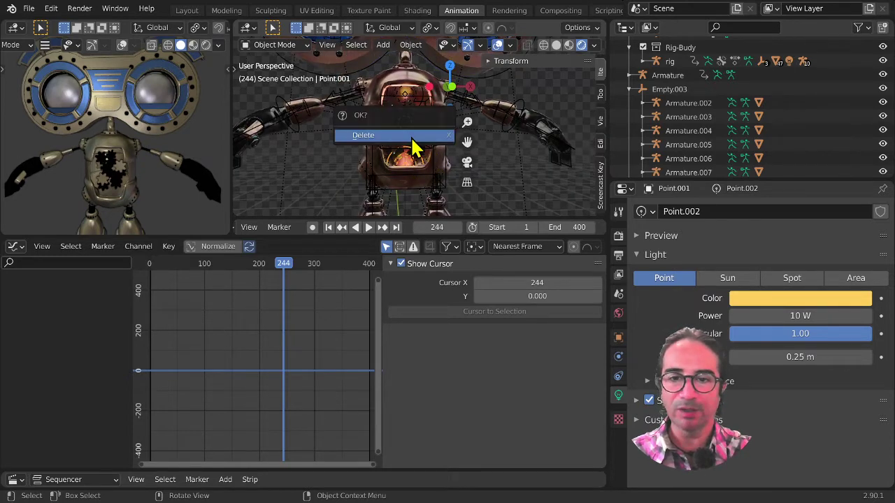
pyautogui.click(410, 136)
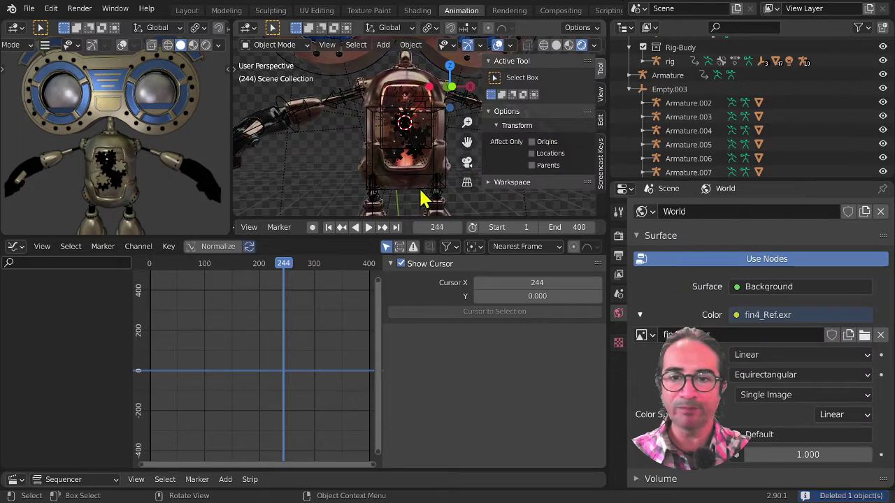
pyautogui.moveTo(402, 149); pyautogui.dragTo(394, 132, button='middle')
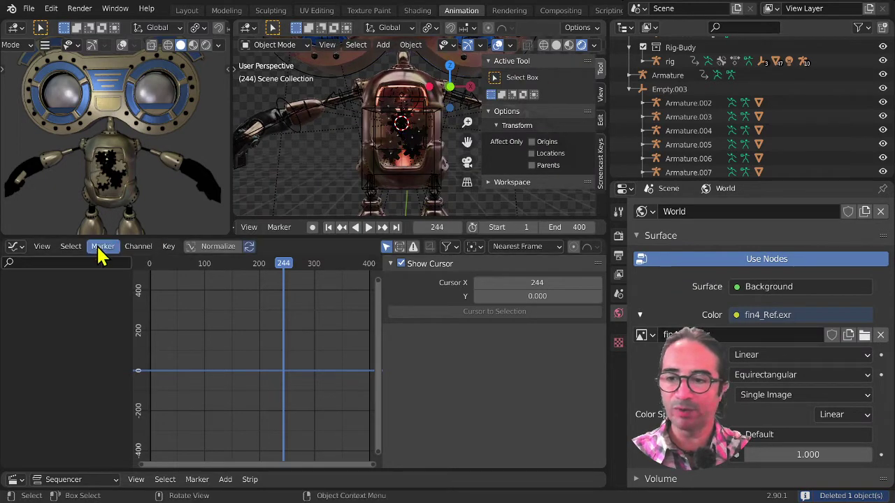
pyautogui.click(15, 246)
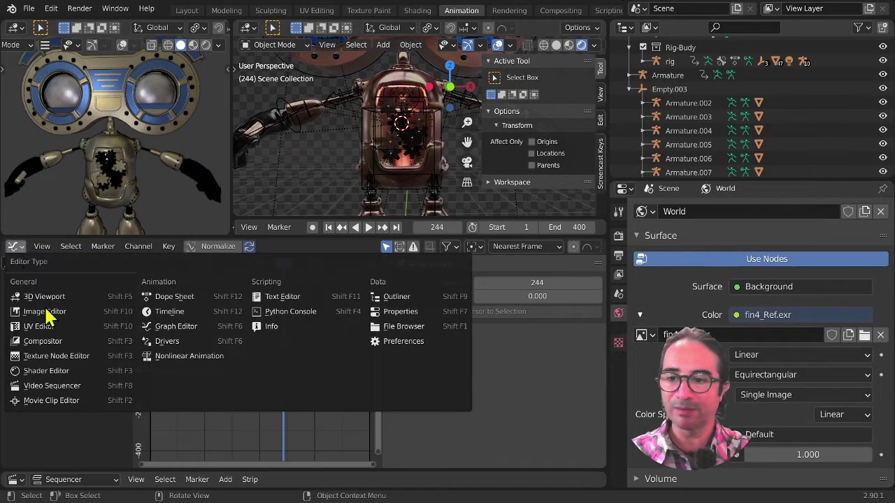
pyautogui.click(318, 112)
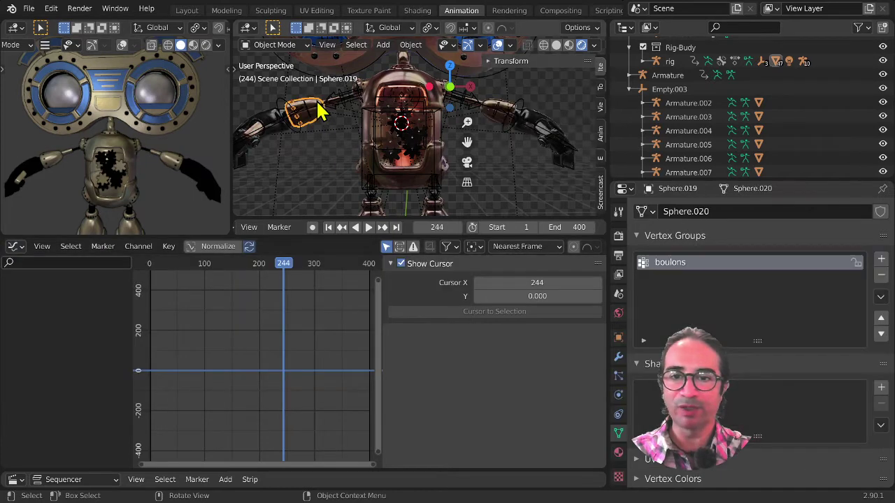
# - Add a Point light and move it down along Z into the lower part of the chest
pyautogui.hotkey('shift', 'a')
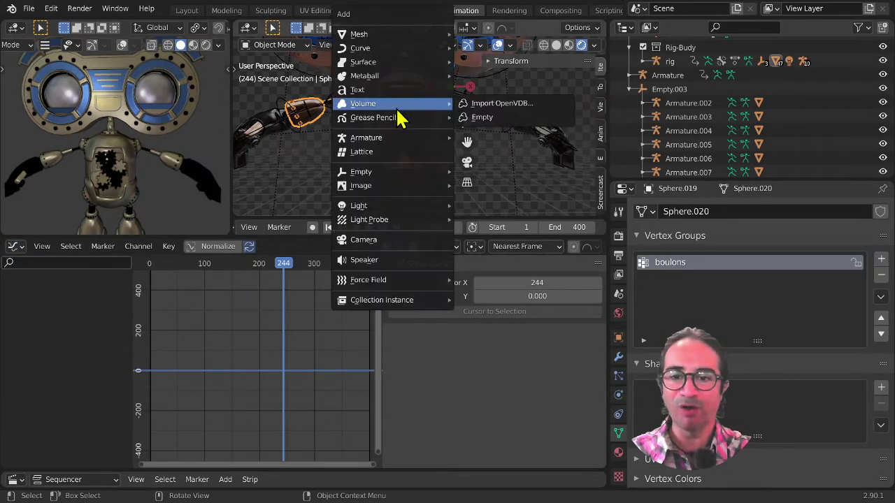
pyautogui.moveTo(365, 205)
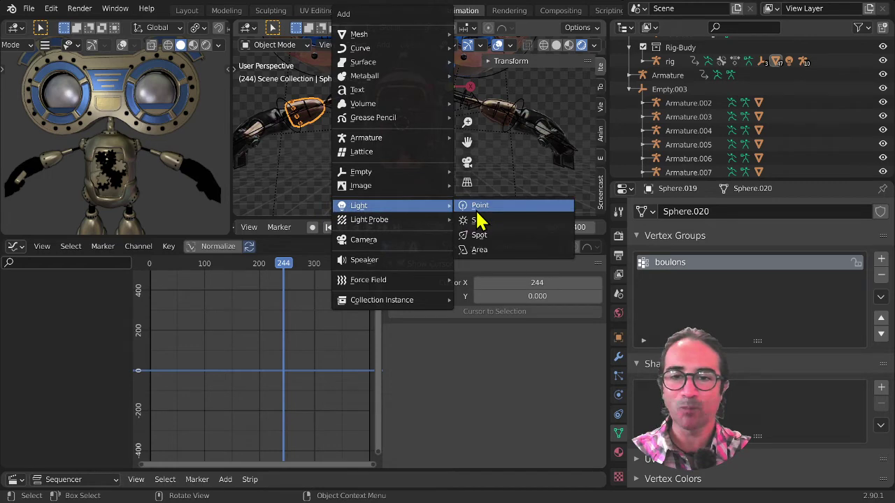
pyautogui.click(478, 208)
pyautogui.press('g')
pyautogui.press('z')
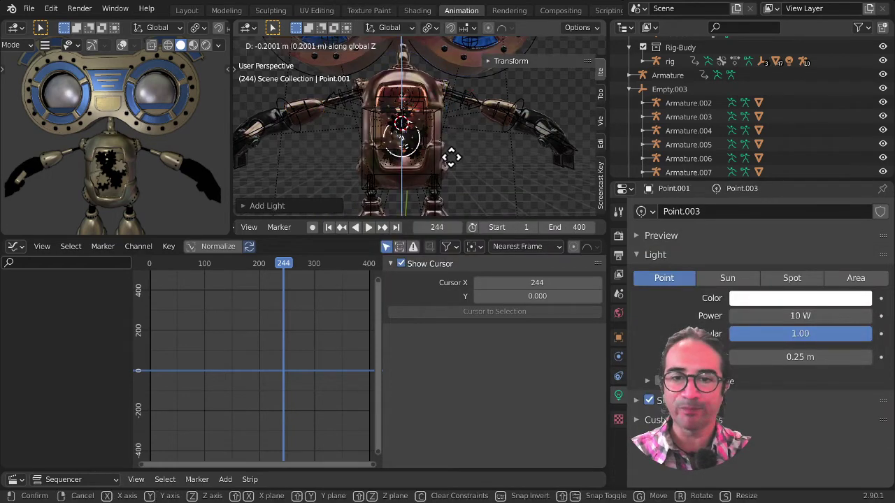
pyautogui.click(457, 175)
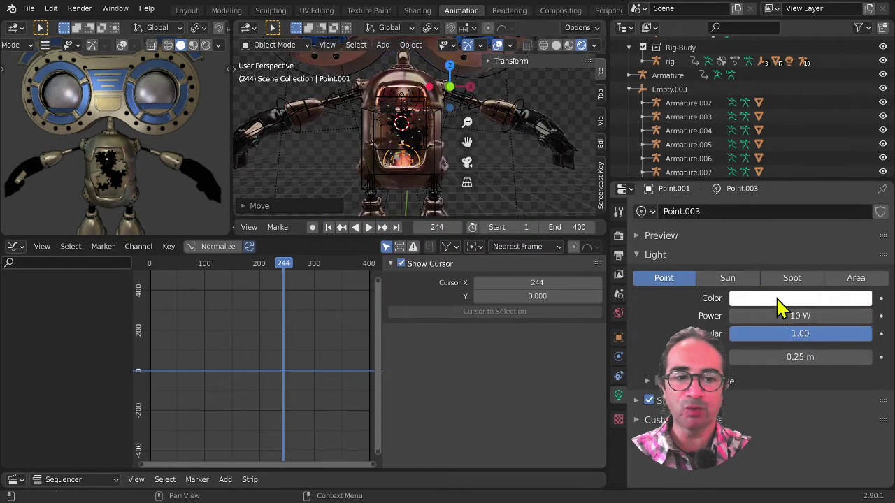
# - Set the new lower chest light's colour to red
pyautogui.click(782, 299)
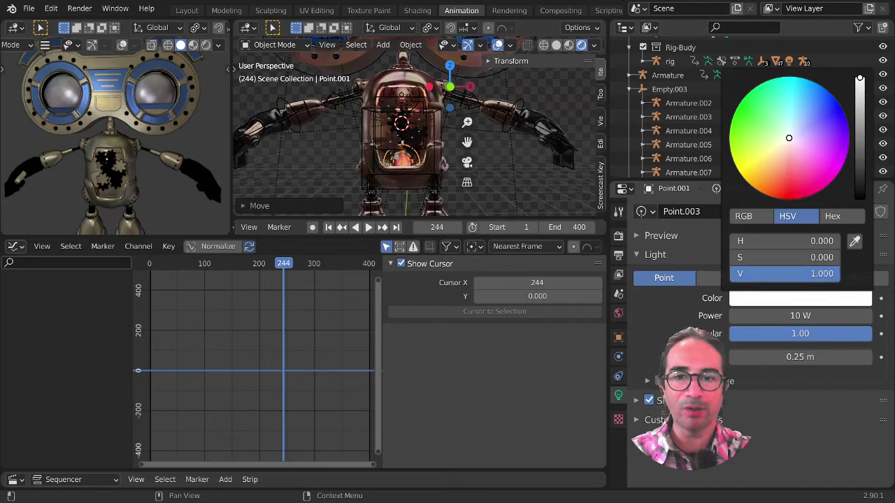
pyautogui.click(783, 193)
pyautogui.scroll(3, 390, 124)
pyautogui.moveTo(390, 124); pyautogui.dragTo(424, 91, button='middle')
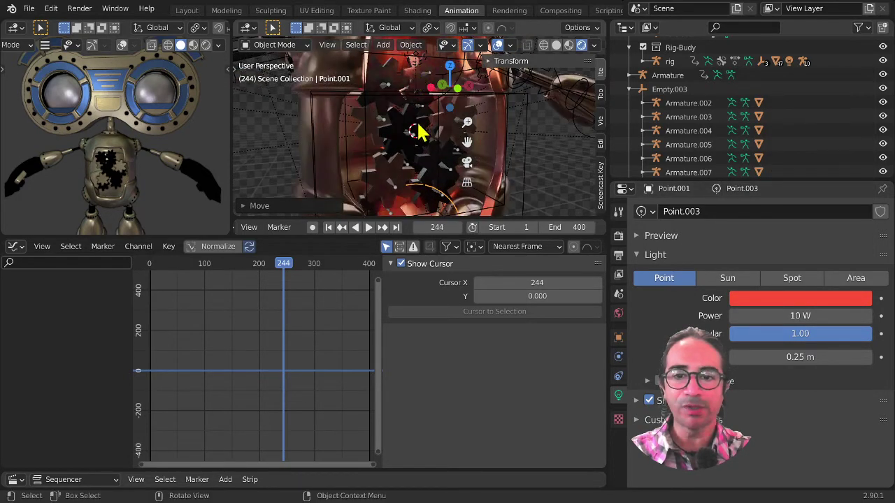
pyautogui.scroll(-4, 419, 133)
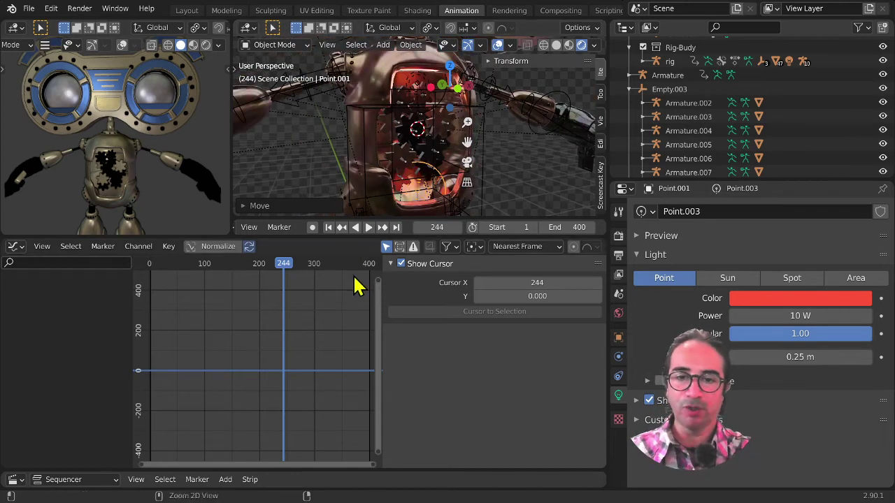
pyautogui.press('x')
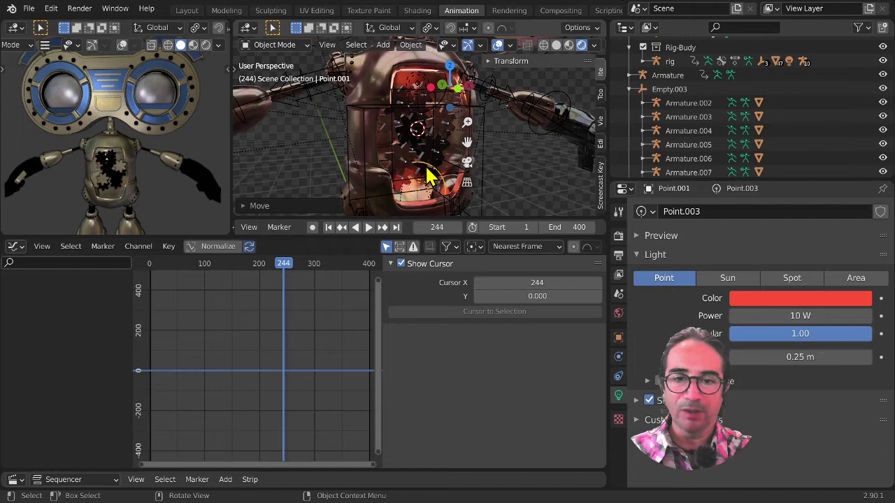
pyautogui.click(762, 298)
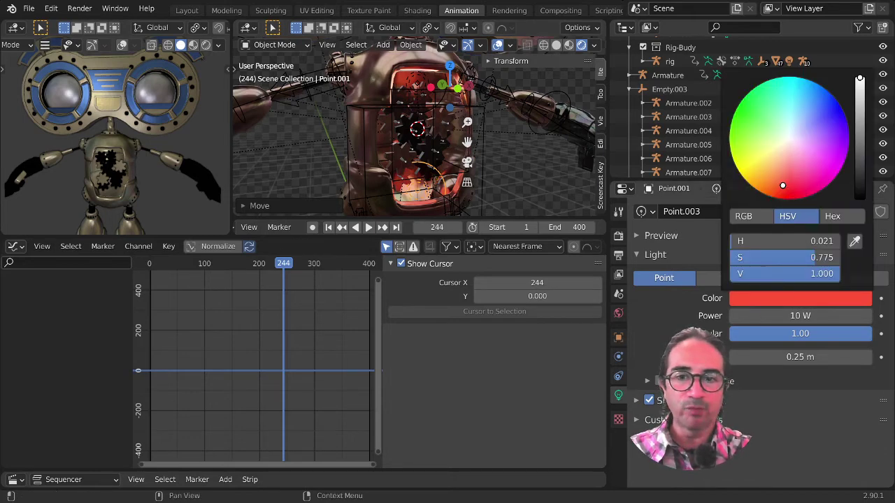
# - Set the red light's Power to 0 W and keyframe it at frames 17 and 0
pyautogui.click(800, 315)
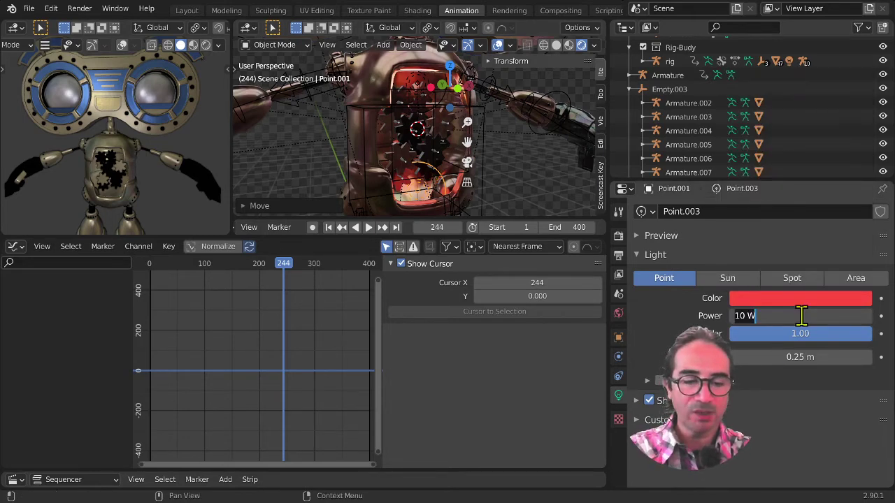
pyautogui.write('0')
pyautogui.press('Return')
pyautogui.scroll(-2, 254, 369)
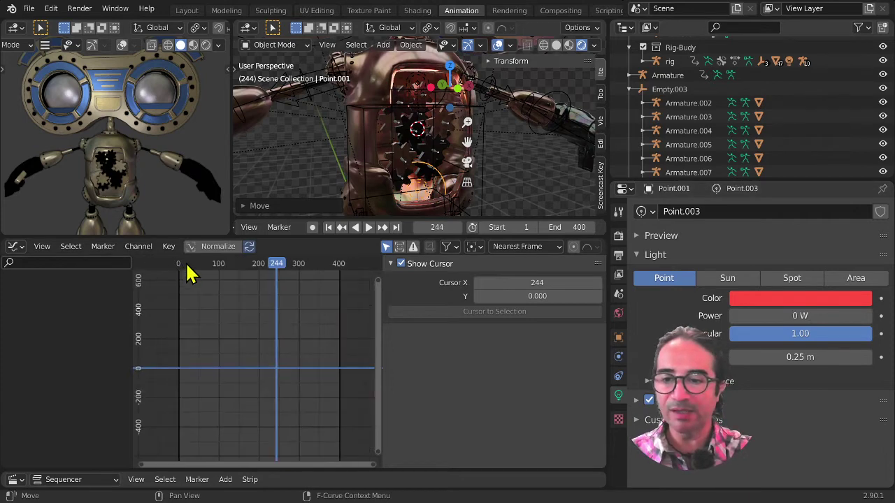
pyautogui.click(187, 264)
pyautogui.scroll(2, 210, 311)
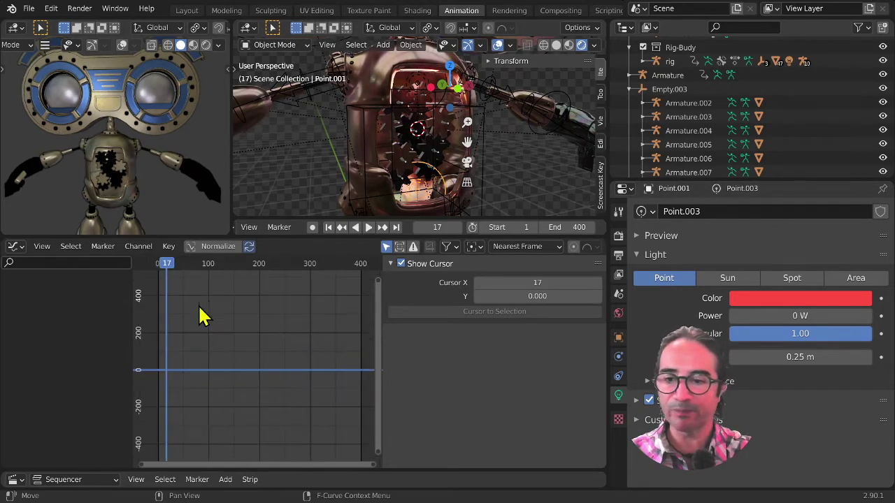
pyautogui.scroll(4, 256, 317)
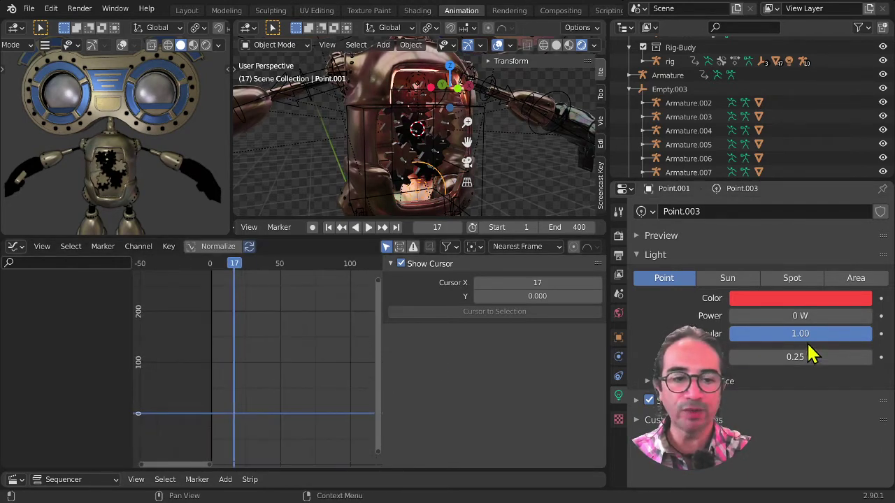
pyautogui.press('i')
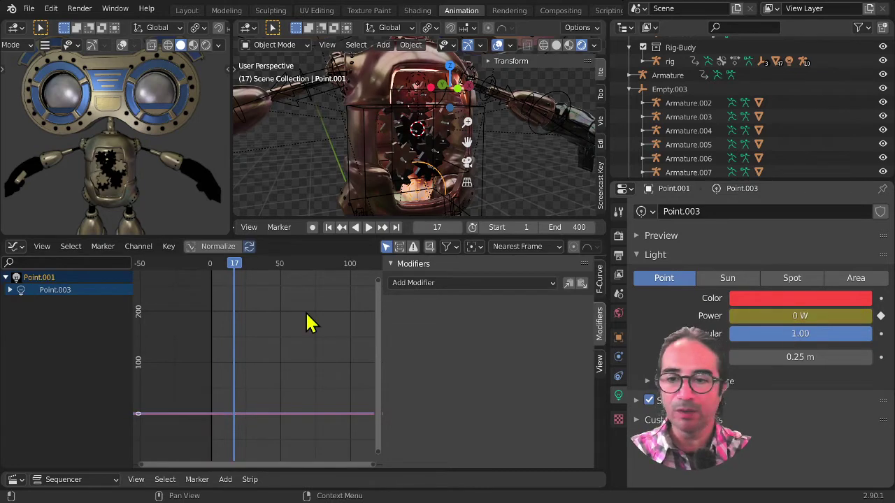
pyautogui.click(212, 265)
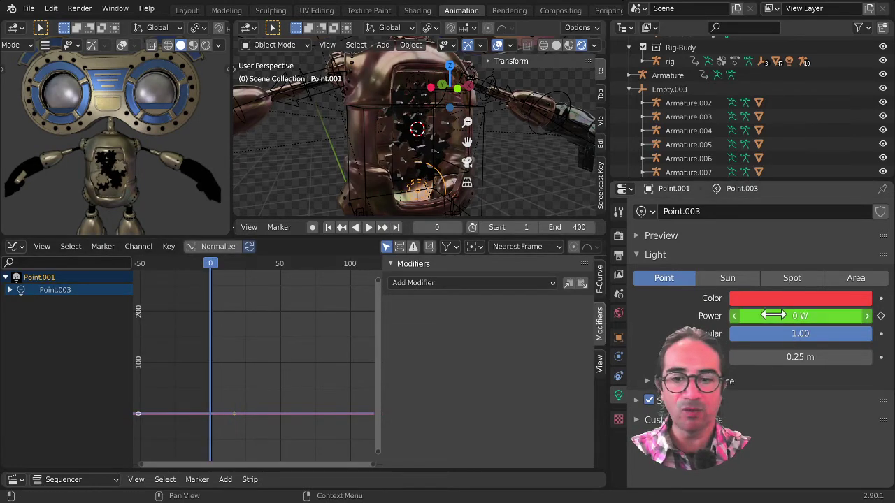
pyautogui.press('i')
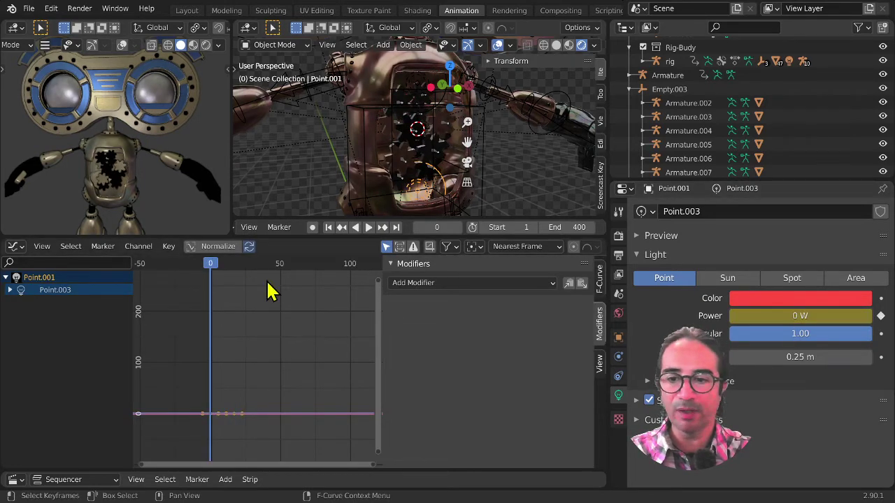
# - Raise the red light's Power to 35.6 W and keyframe it at frame 18
pyautogui.click(234, 266)
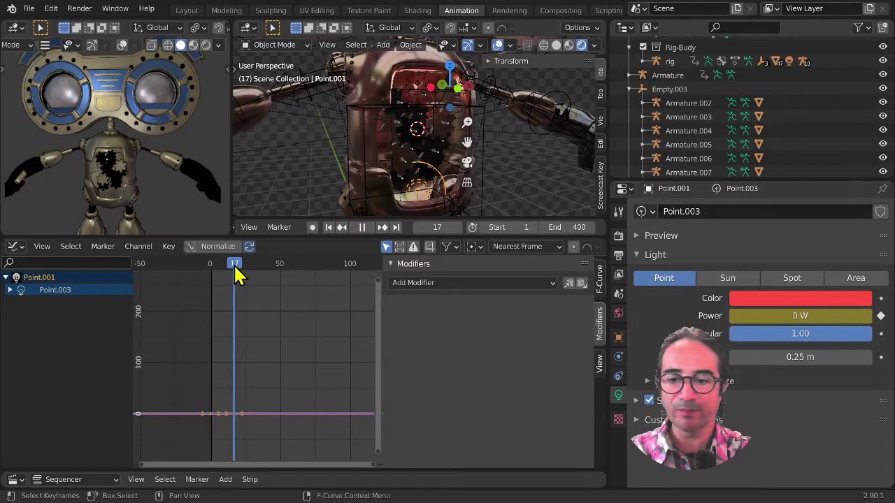
pyautogui.click(456, 230)
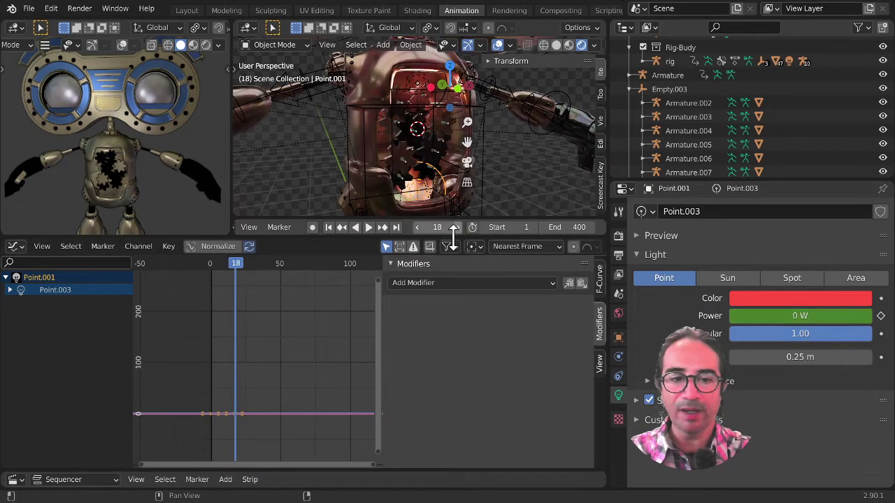
pyautogui.moveTo(769, 316); pyautogui.dragTo(788, 315)
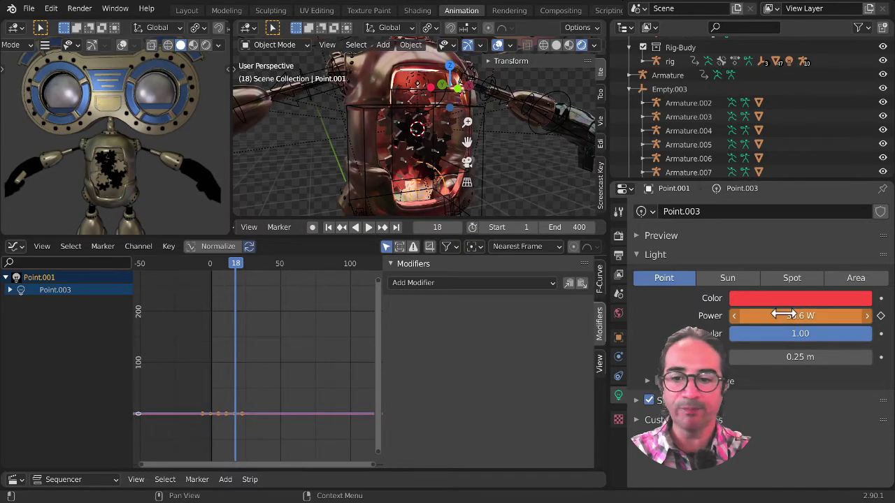
pyautogui.press('i')
# - Duplicate all of the light's Power keyframes and move the copies along the time axis to frames 374–392
pyautogui.moveTo(270, 371); pyautogui.dragTo(216, 327, button='middle')
pyautogui.moveTo(224, 310); pyautogui.dragTo(139, 413)
pyautogui.scroll(-8, 224, 385)
pyautogui.moveTo(273, 390); pyautogui.dragTo(229, 383, button='middle')
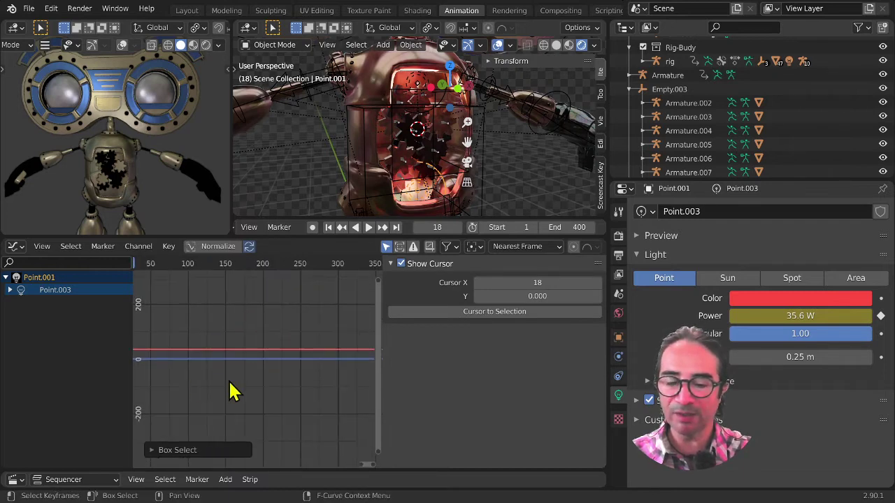
pyautogui.scroll(-4, 252, 391)
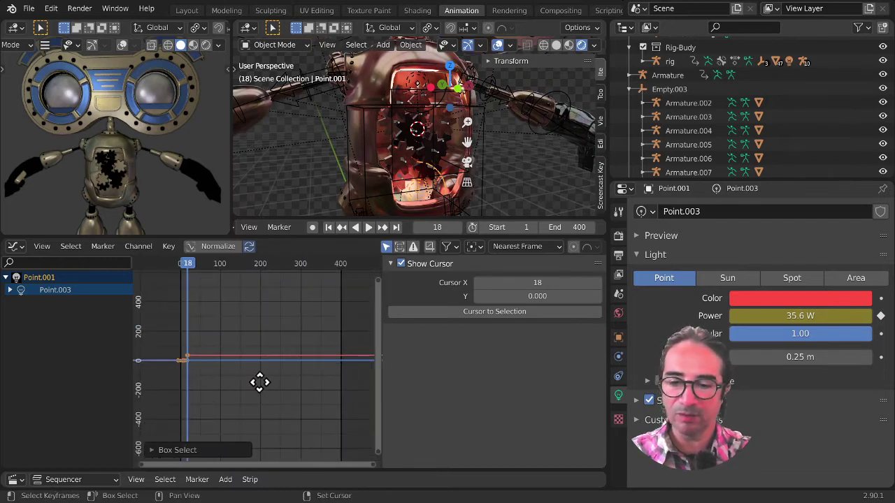
pyautogui.press('g')
pyautogui.press('x')
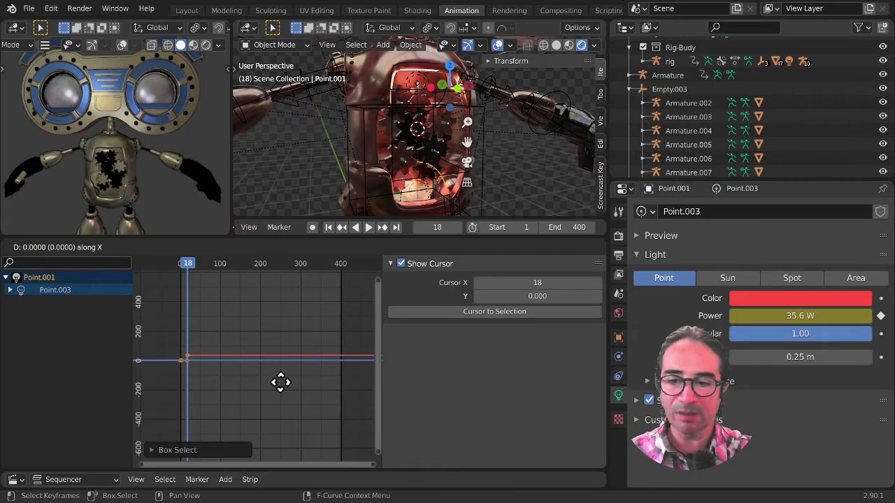
pyautogui.click(160, 381)
# - Switch the Graph Editor area to the Timeline and expand the light's Point.003 channel around the copied keyframes
pyautogui.click(17, 249)
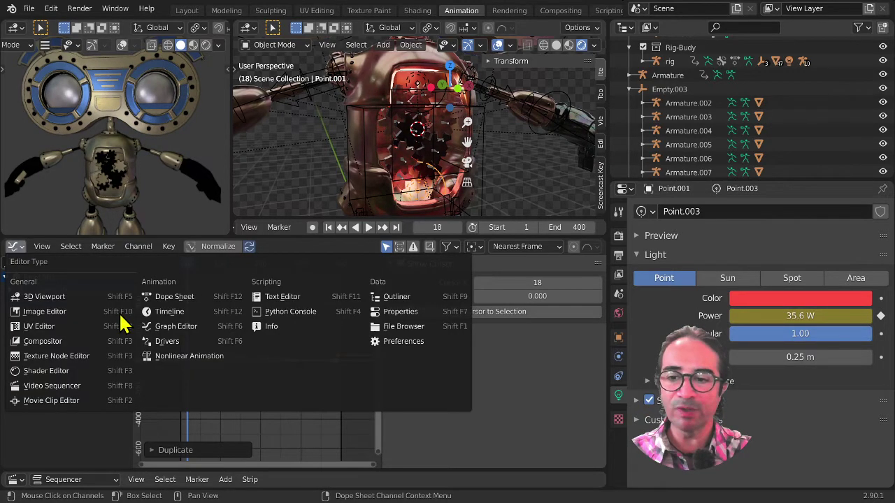
pyautogui.click(160, 314)
pyautogui.scroll(6, 474, 355)
pyautogui.moveTo(471, 334); pyautogui.dragTo(355, 353, button='middle')
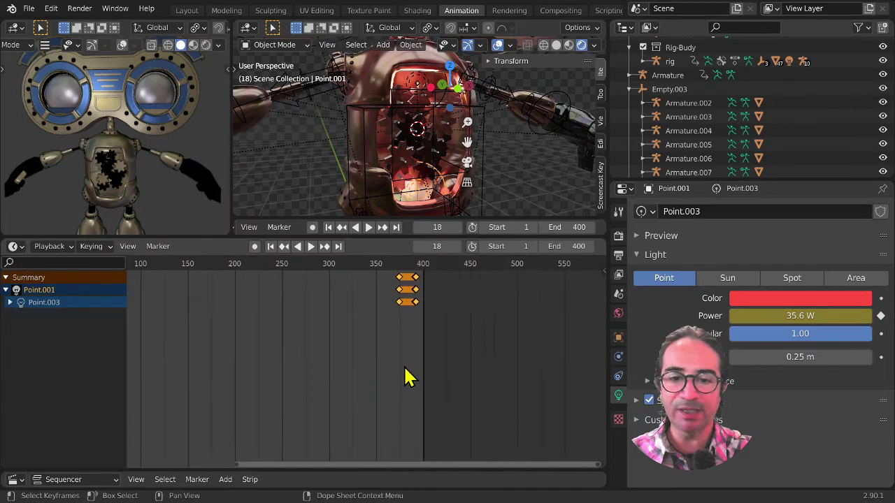
pyautogui.scroll(12, 412, 358)
pyautogui.moveTo(428, 320); pyautogui.dragTo(368, 324, button='middle')
pyautogui.scroll(4, 367, 320)
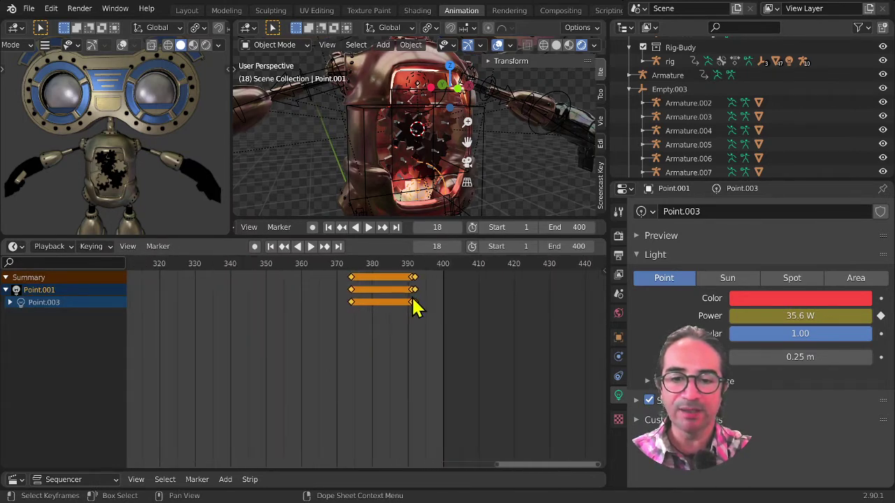
pyautogui.scroll(3, 415, 309)
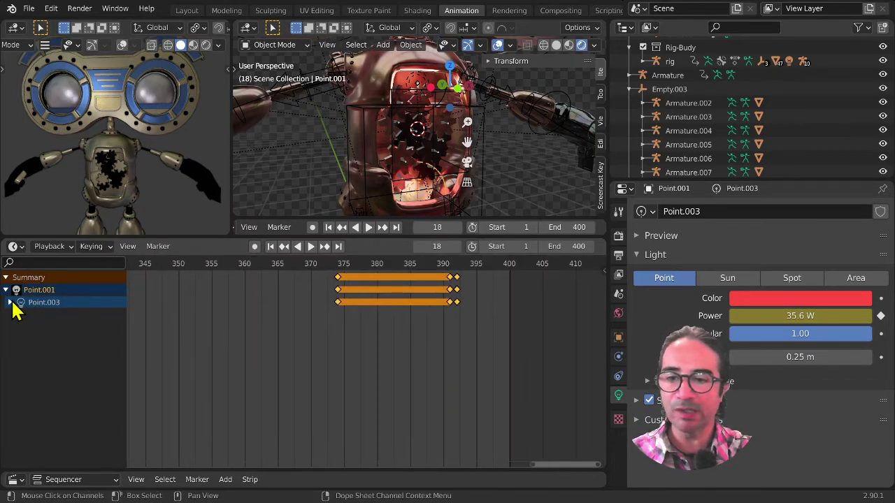
pyautogui.click(10, 303)
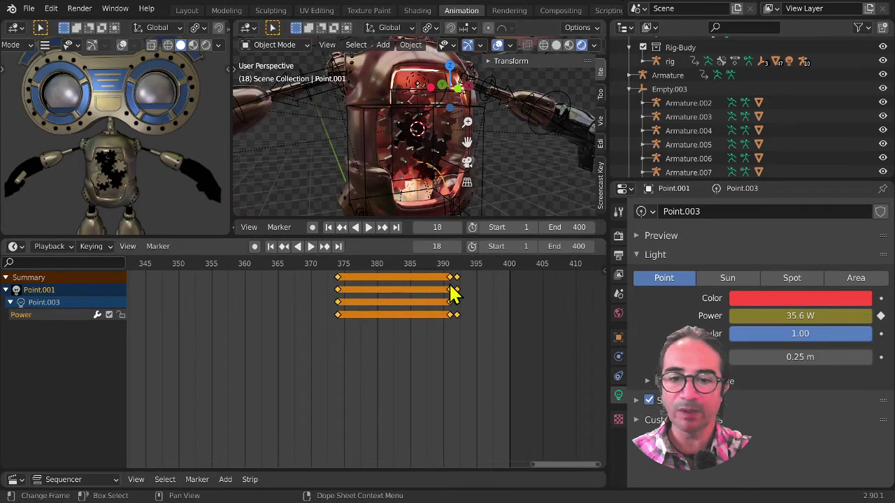
# - Move the copied keyframe at frame 374 to 400 and the one at 391 to 394, and play back that range
pyautogui.click(336, 277)
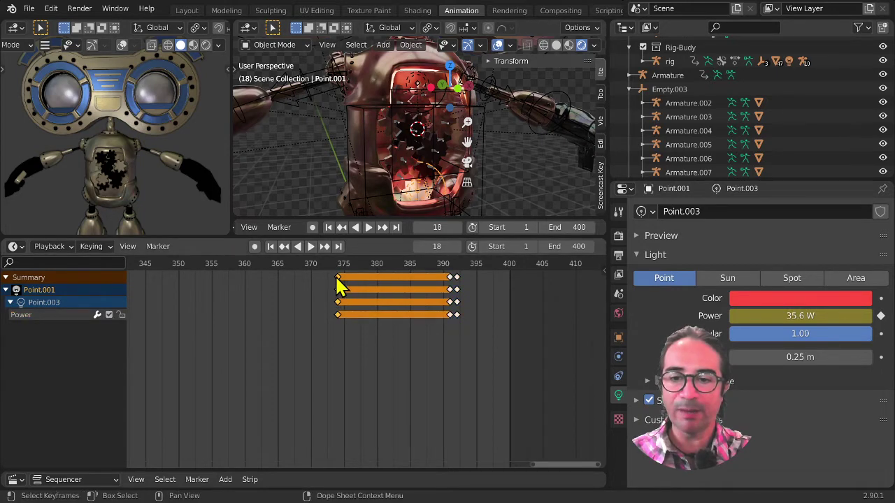
pyautogui.moveTo(338, 287); pyautogui.dragTo(508, 281)
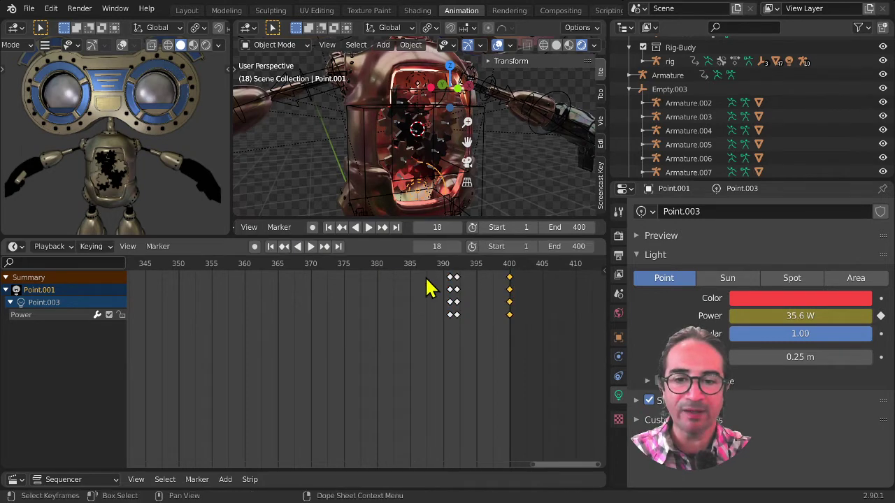
pyautogui.moveTo(451, 286); pyautogui.dragTo(470, 281)
pyautogui.click(438, 263)
pyautogui.press('space')
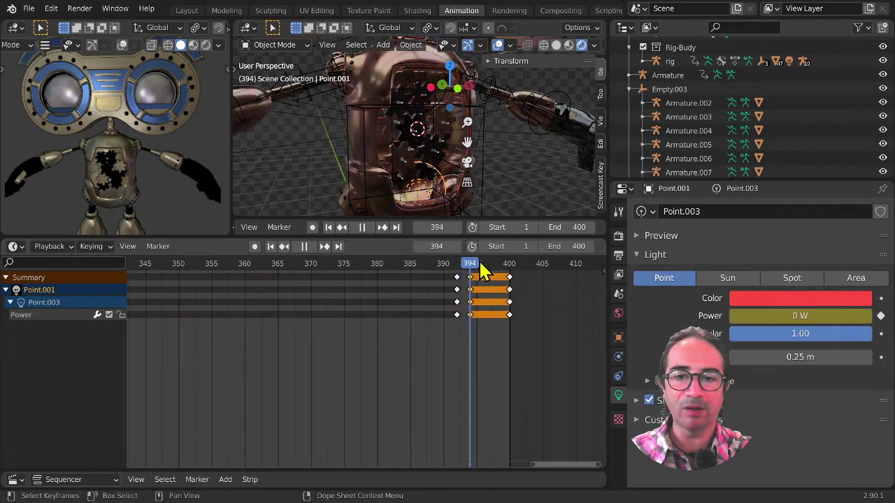
pyautogui.press('space')
# - Switch the Timeline area to the Graph Editor and select the Power curve of the lower red light for modifier editing
pyautogui.scroll(-3, 482, 311)
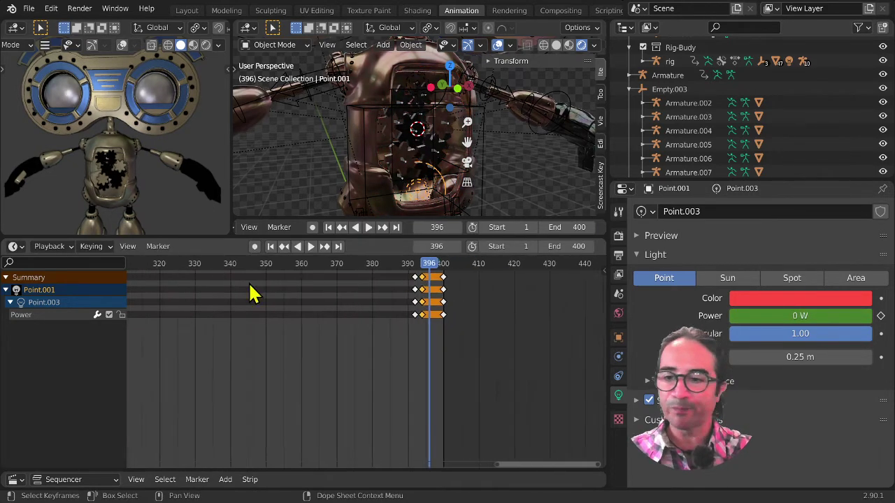
pyautogui.click(15, 248)
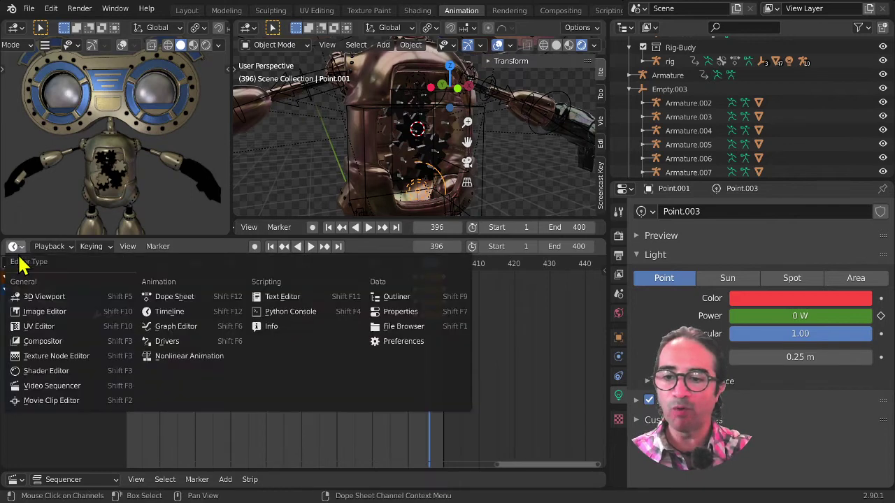
pyautogui.click(169, 335)
pyautogui.scroll(-3, 235, 395)
pyautogui.scroll(10, 236, 395)
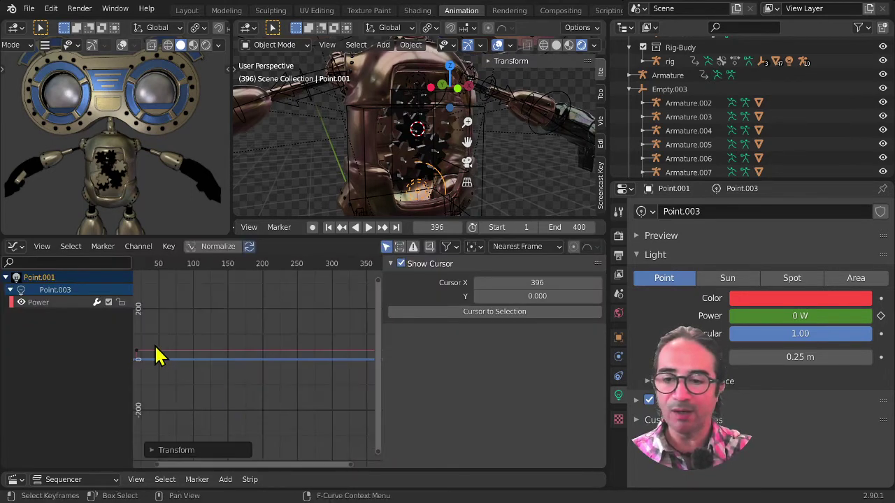
pyautogui.moveTo(194, 337); pyautogui.dragTo(174, 360, button='middle')
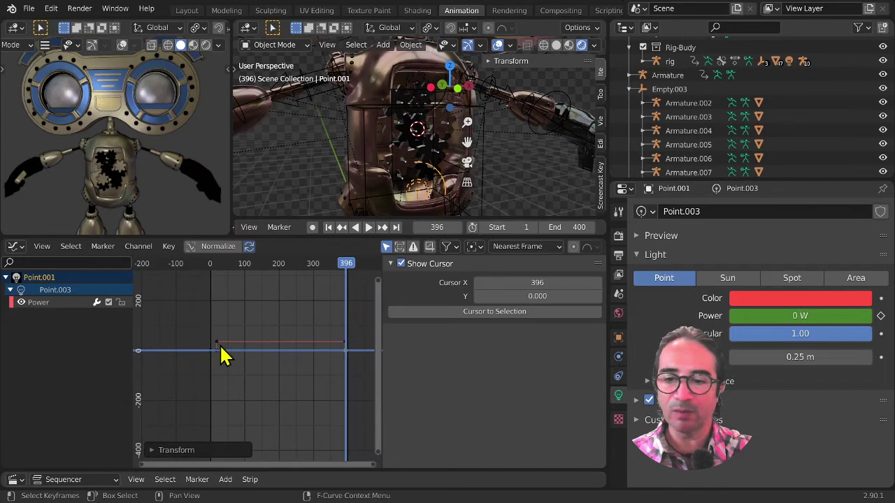
pyautogui.click(218, 344)
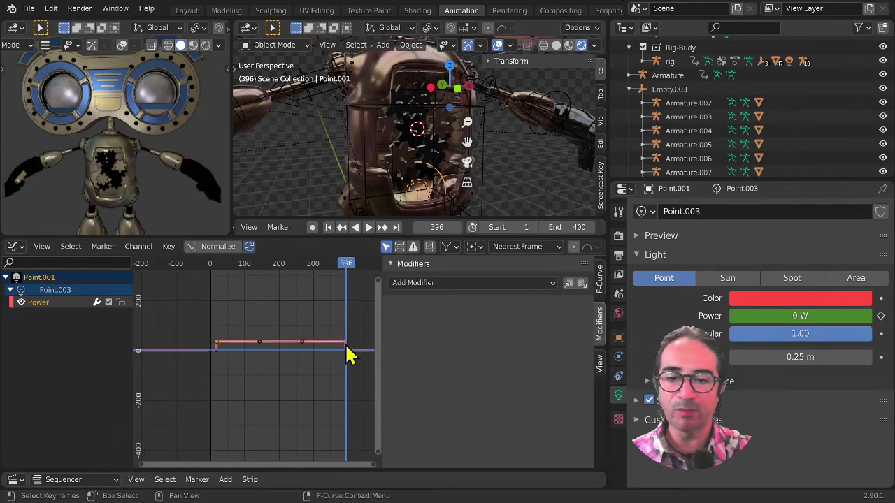
pyautogui.click(348, 351)
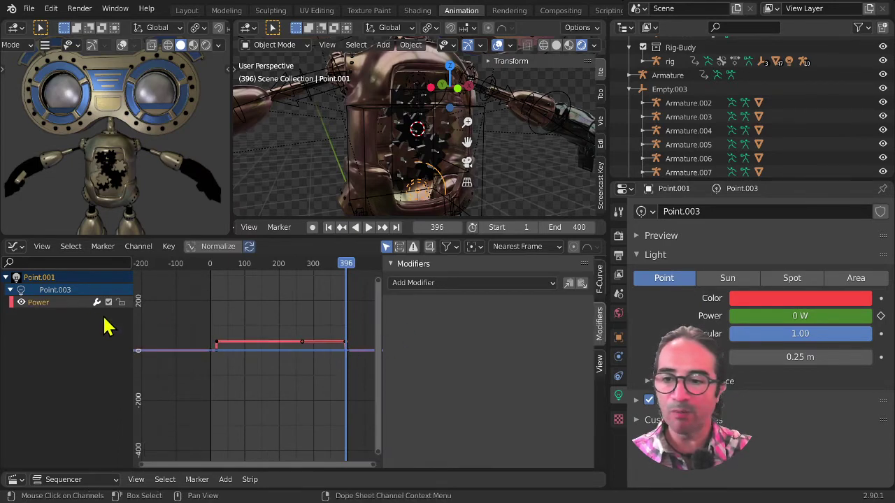
pyautogui.click(434, 285)
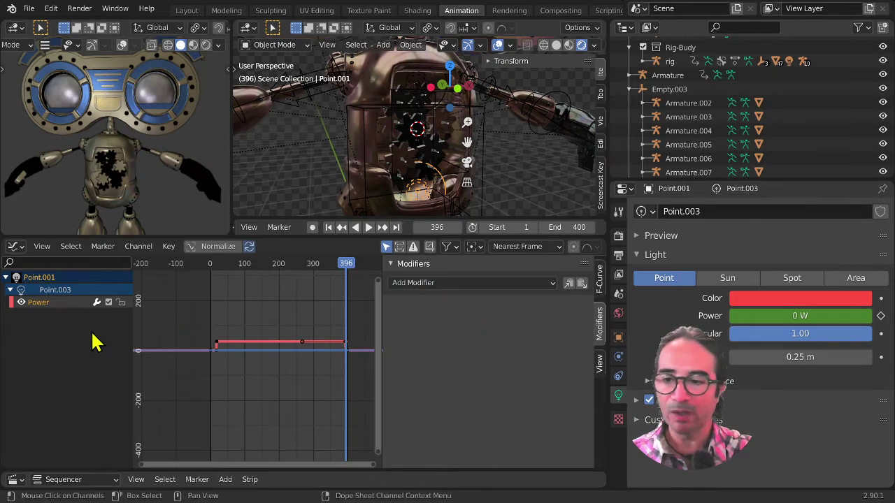
# - Select the upper coral-red light, collapse its Noise modifier and copy the Power curve's F-curve modifiers
pyautogui.click(416, 83)
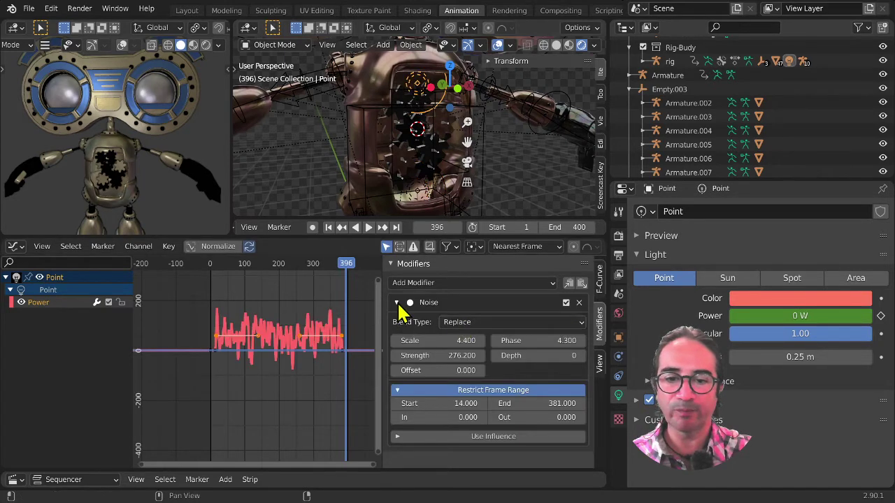
pyautogui.click(397, 303)
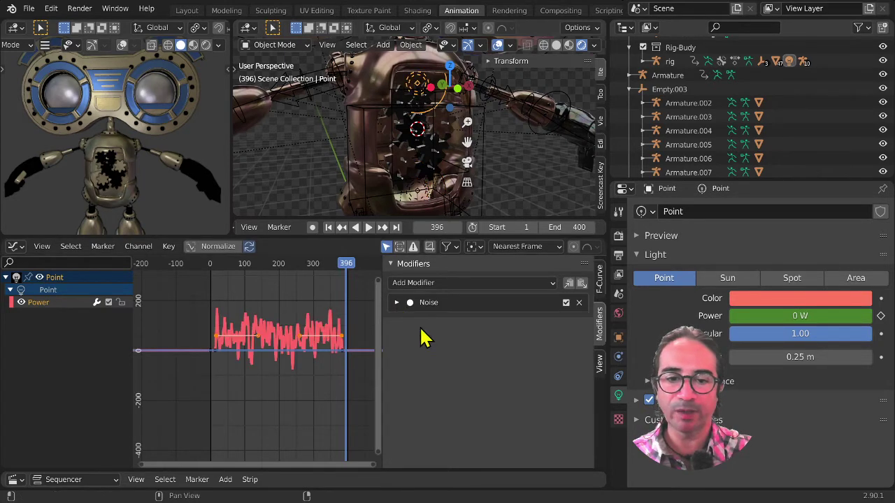
pyautogui.click(570, 284)
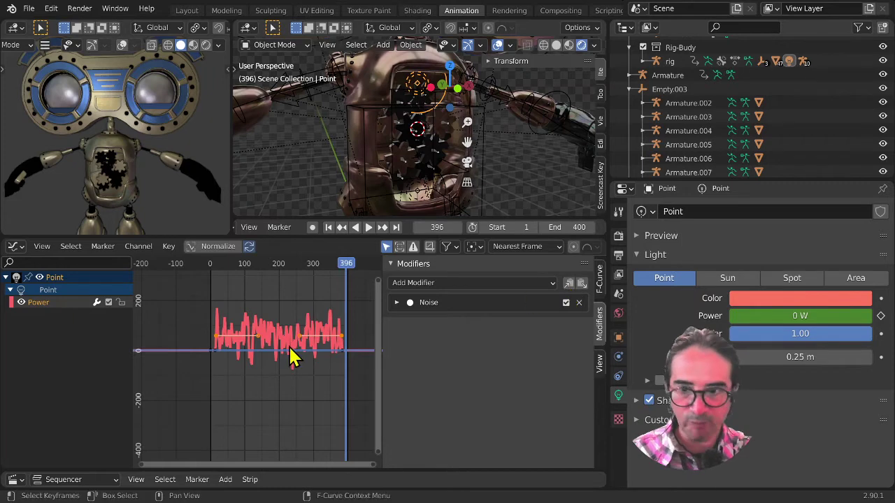
# - Reselect the lower red light Point.001 and paste the copied Noise modifier onto its Power curve
pyautogui.click(423, 192)
pyautogui.click(424, 194)
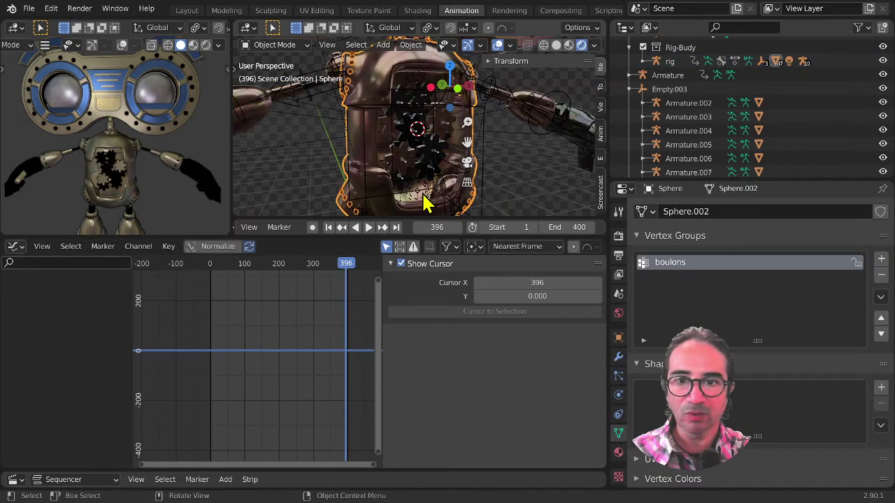
pyautogui.click(424, 195)
pyautogui.click(424, 194)
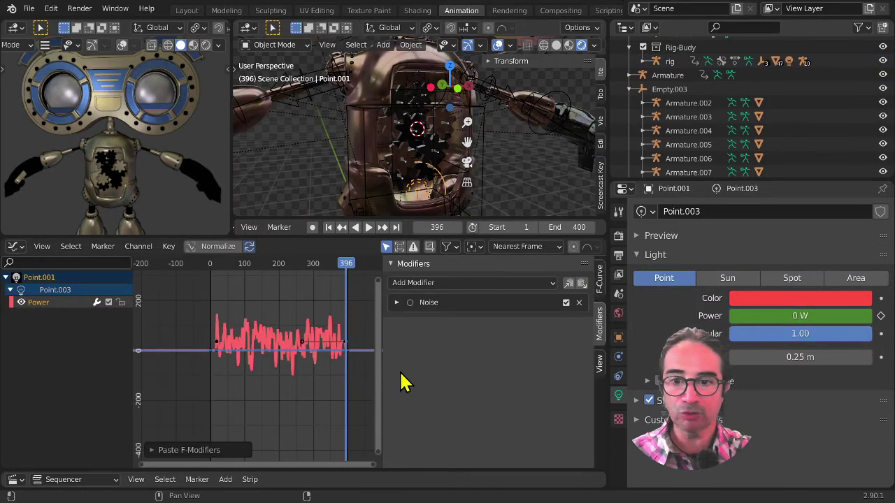
# - Raise all the Power keyframes of the Point.001 light vertically to a value of about 50
pyautogui.press('Home')
pyautogui.moveTo(152, 325); pyautogui.dragTo(361, 362)
pyautogui.press('g')
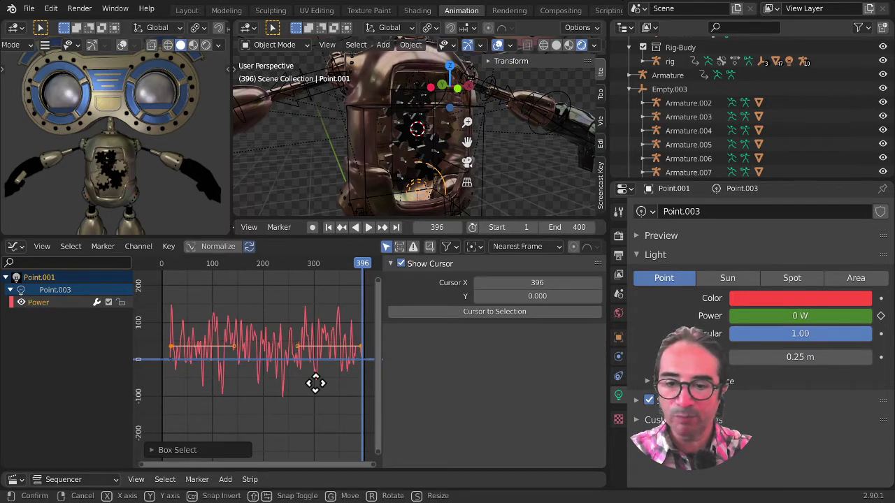
pyautogui.press('y')
pyautogui.click(314, 377)
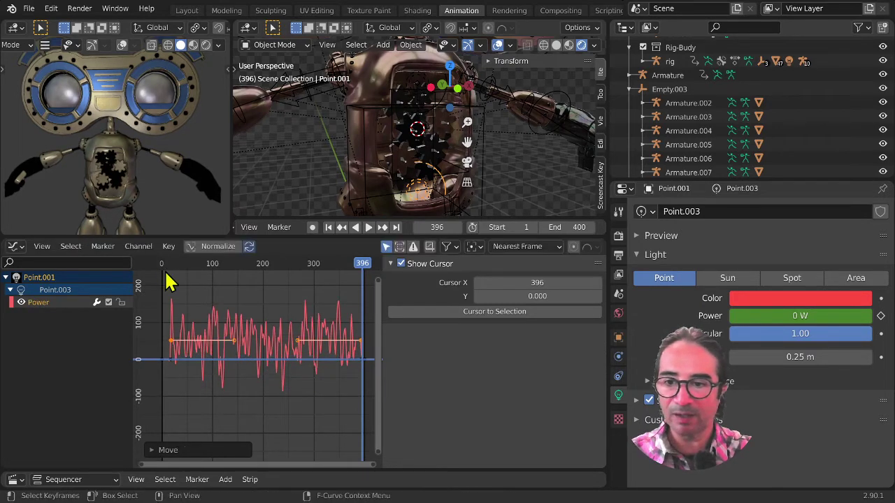
# - Play the animation from frame 0 to check the light's flicker inside the robot's chest
pyautogui.click(159, 268)
pyautogui.press('space')
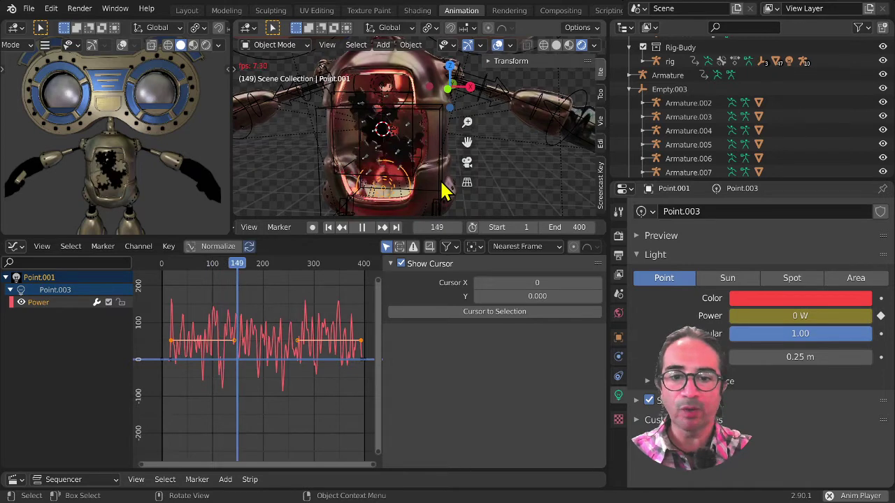
pyautogui.press('space')
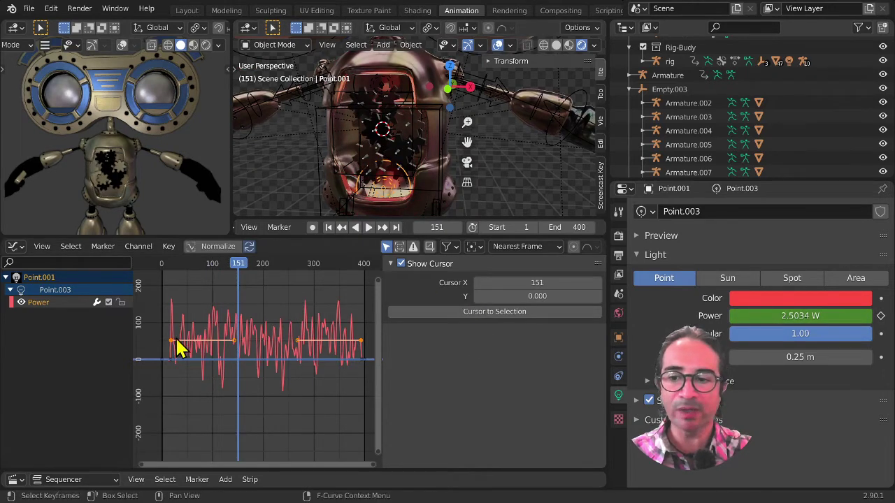
# - Set the phase of the Noise modifier on the light's Power curve to 11.6
pyautogui.click(43, 306)
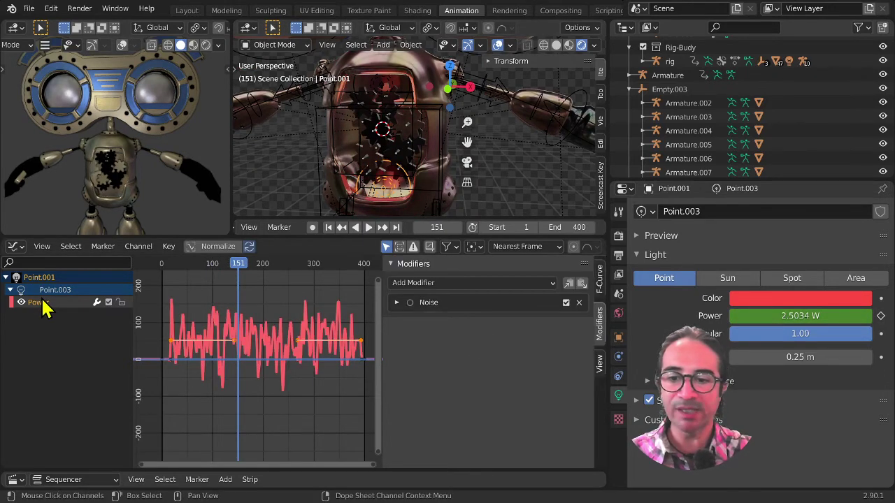
pyautogui.click(397, 304)
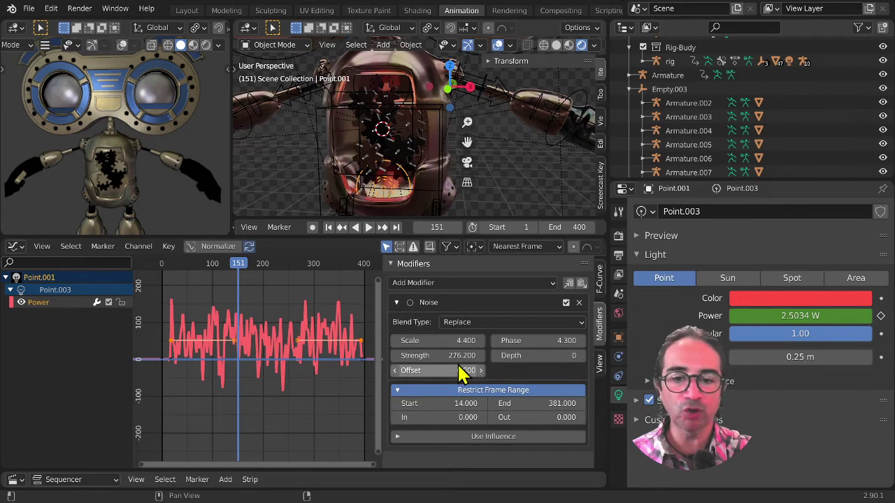
pyautogui.moveTo(535, 341)
pyautogui.mouseDown()
pyautogui.moveTo(570, 340)
pyautogui.moveTo(535, 349)
pyautogui.mouseUp()
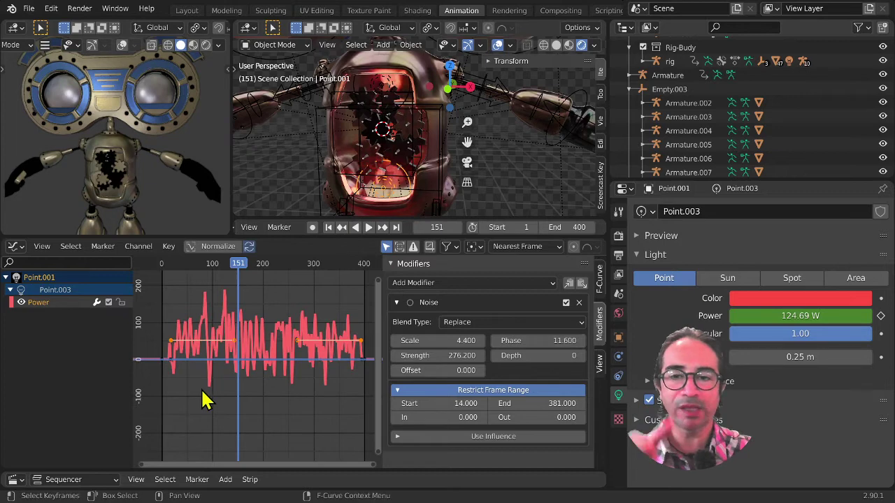
# - Set the Noise modifier's scale to 10.5 and strength to 165.6 while previewing the animation
pyautogui.press('space')
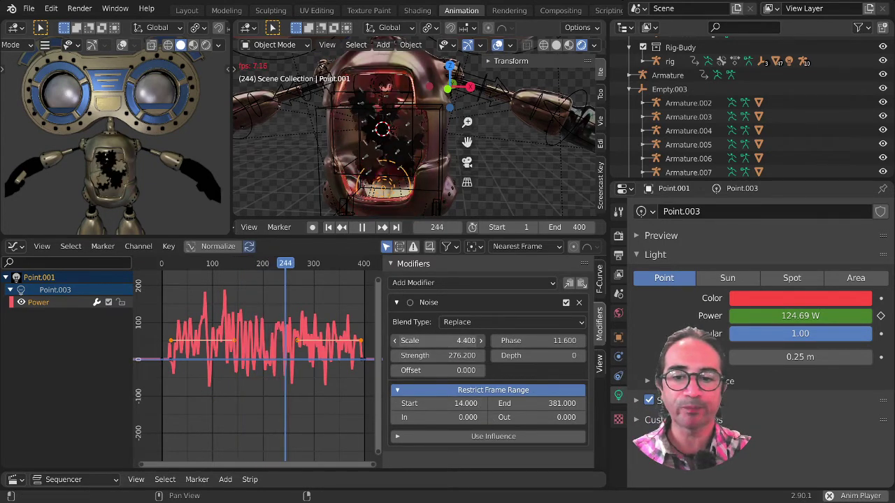
pyautogui.moveTo(454, 340); pyautogui.dragTo(499, 340)
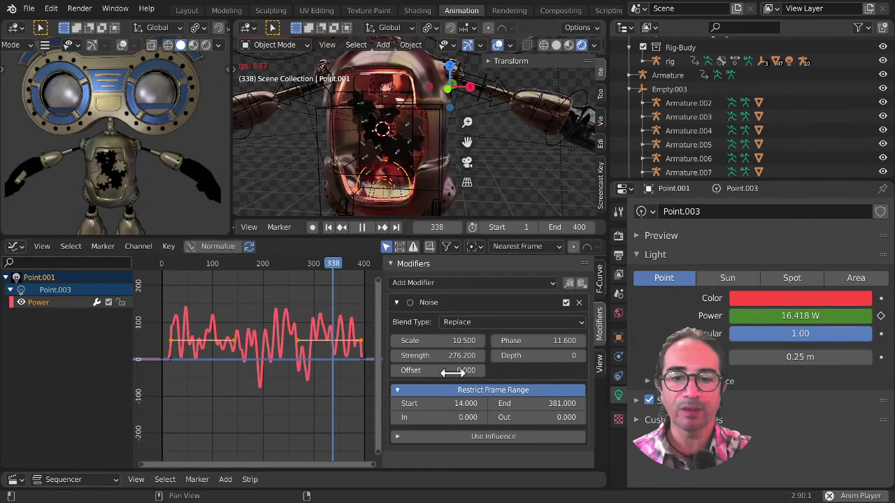
pyautogui.moveTo(453, 356); pyautogui.dragTo(378, 356)
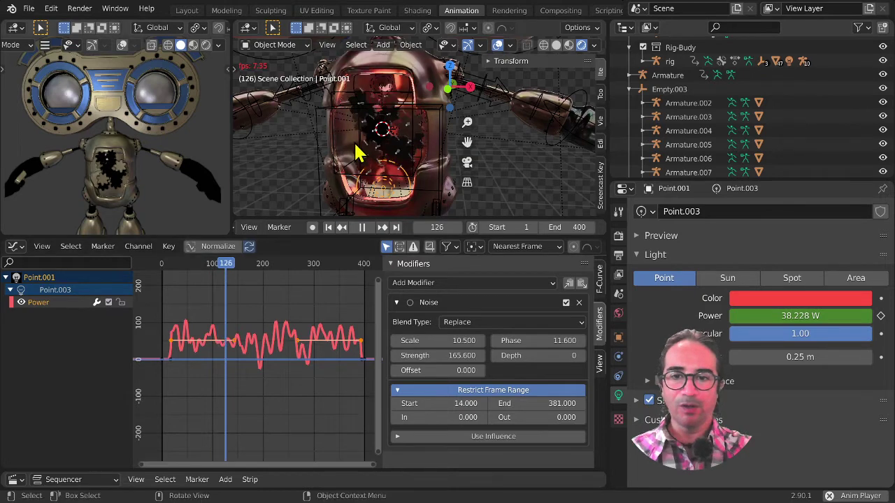
pyautogui.press('space')
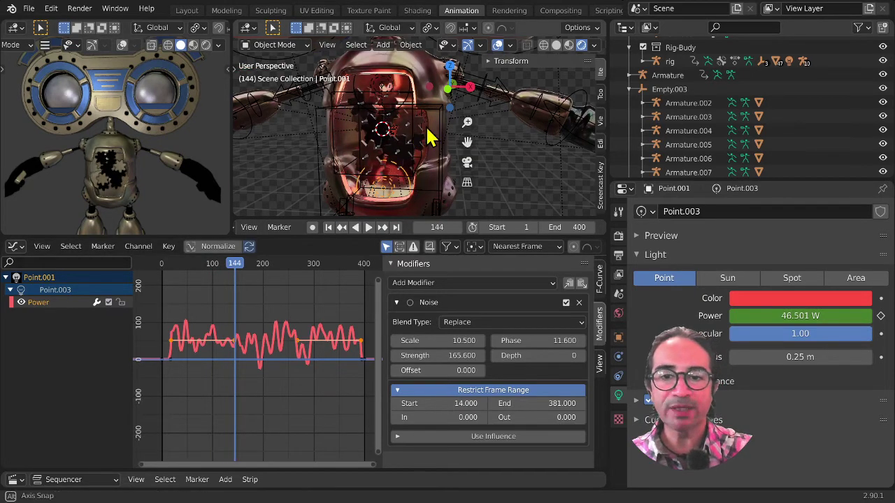
# - Parent the Point.001 light to the cube empty around the chest gears
pyautogui.moveTo(425, 129); pyautogui.dragTo(428, 104, button='middle')
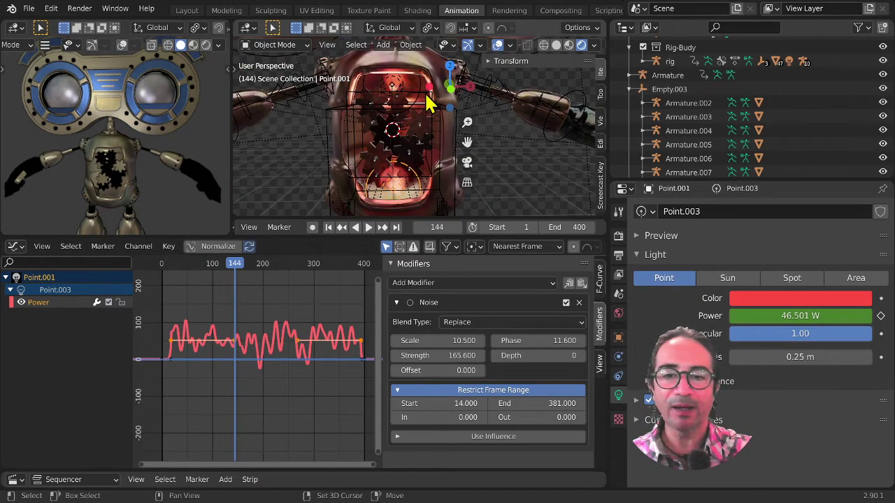
pyautogui.keyDown('shift'); pyautogui.click(429, 102); pyautogui.keyUp('shift')
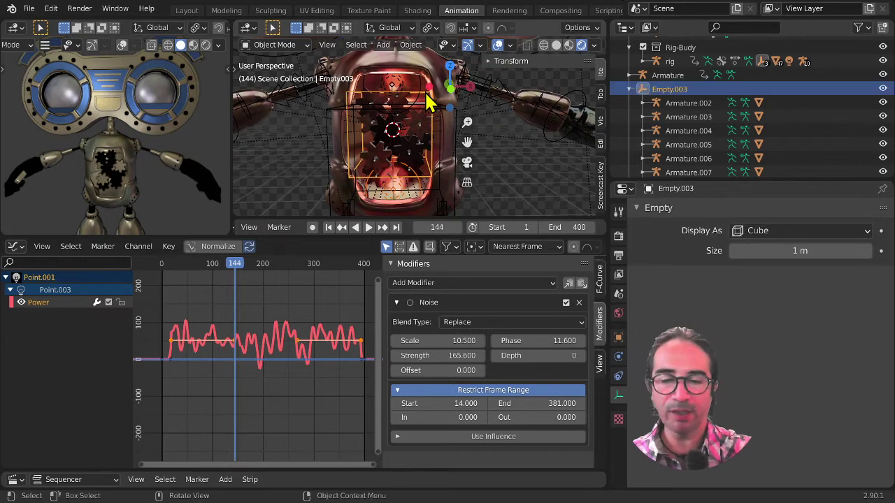
pyautogui.hotkey('ctrl', 'p')
pyautogui.click(426, 92)
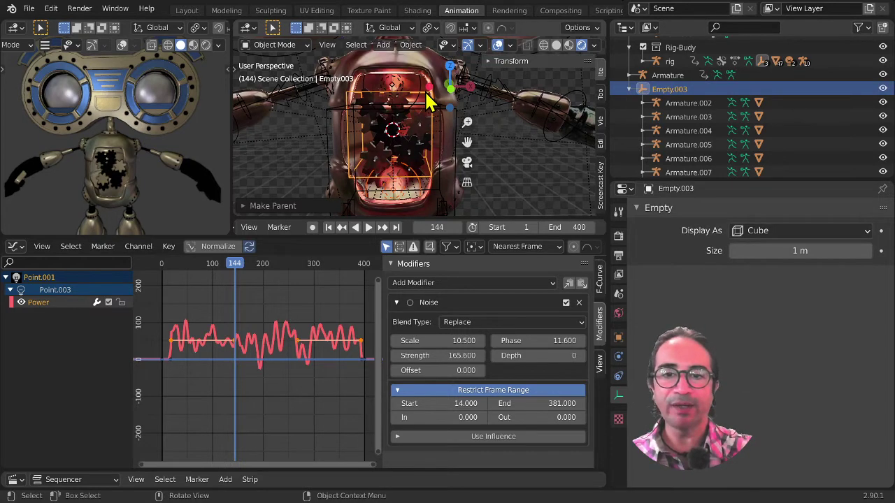
# - Select the robot's rig and switch its skeleton to Pose Position
pyautogui.scroll(-5, 426, 111)
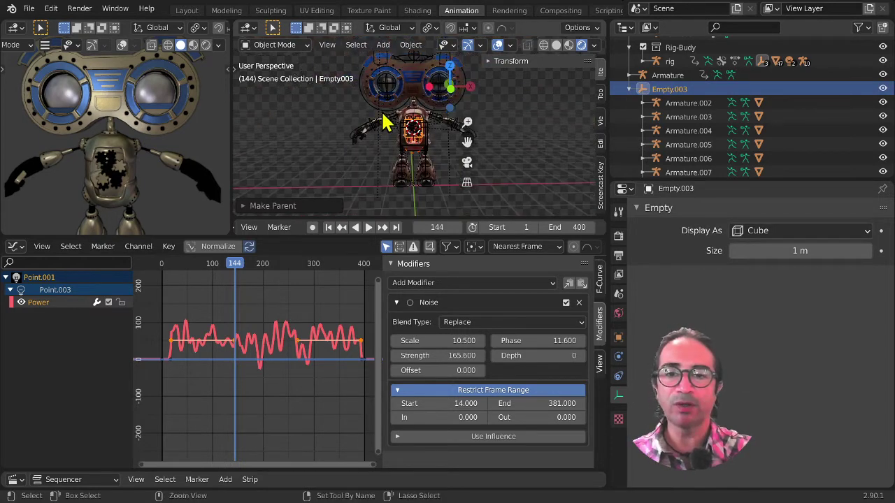
pyautogui.hotkey('ctrl', 'Tab')
pyautogui.click(255, 129)
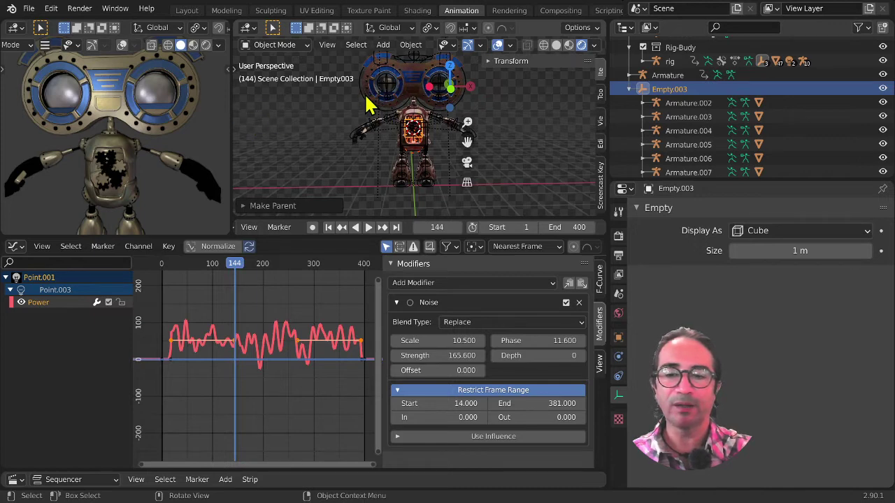
pyautogui.click(358, 138)
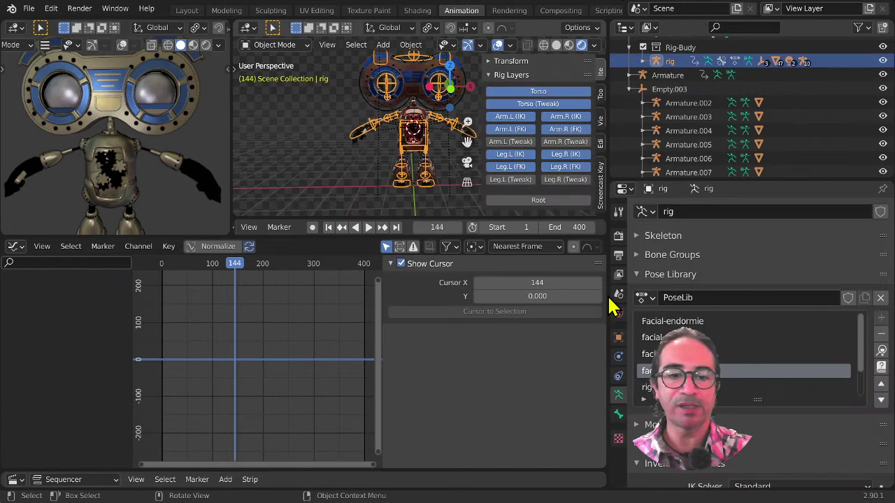
pyautogui.click(680, 236)
pyautogui.click(685, 260)
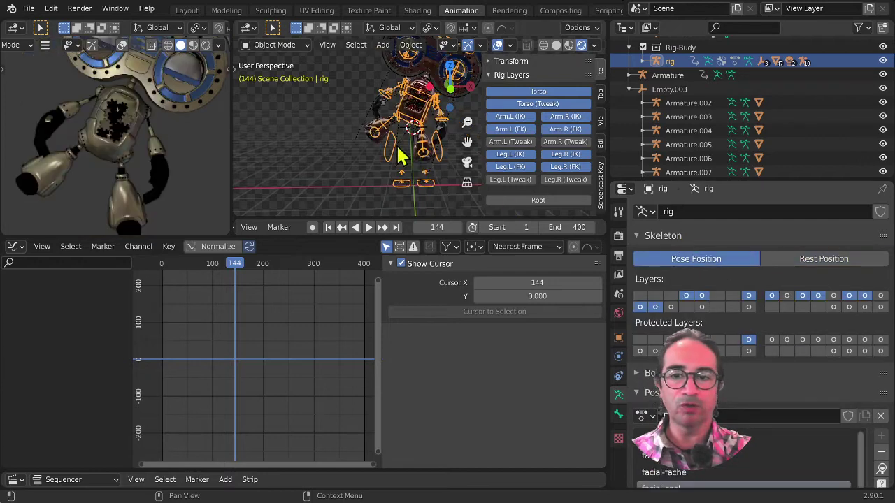
# - Preview the posed robot's animation in a maximized 3D viewport with overlays hidden, and restore the layout and overlays
pyautogui.hotkey('ctrl', 'space')
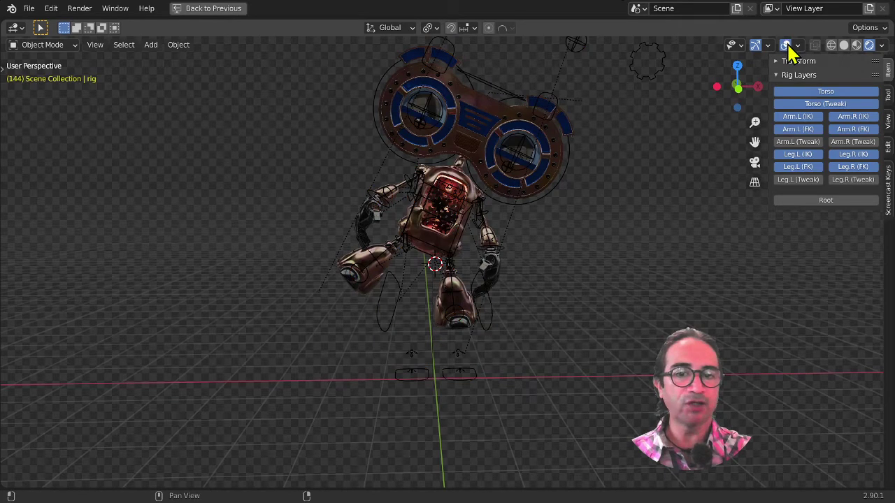
pyautogui.click(785, 45)
pyautogui.press('space')
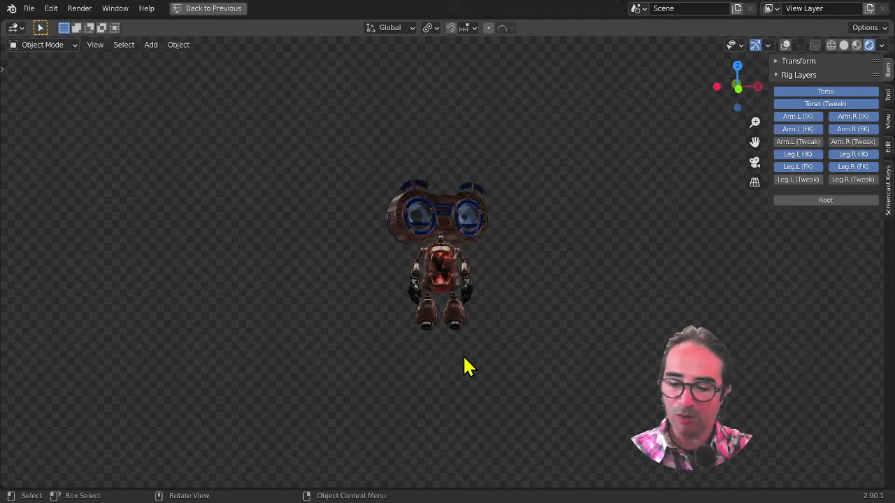
pyautogui.press('ctrl')
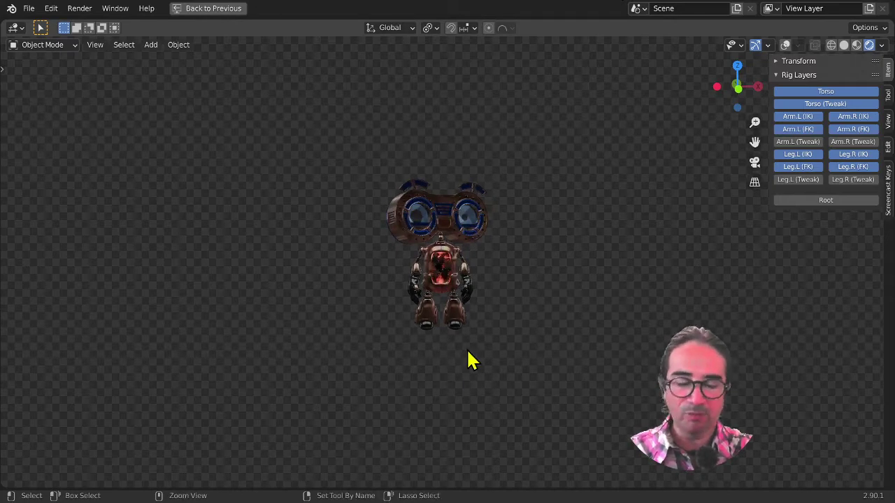
pyautogui.click(199, 9)
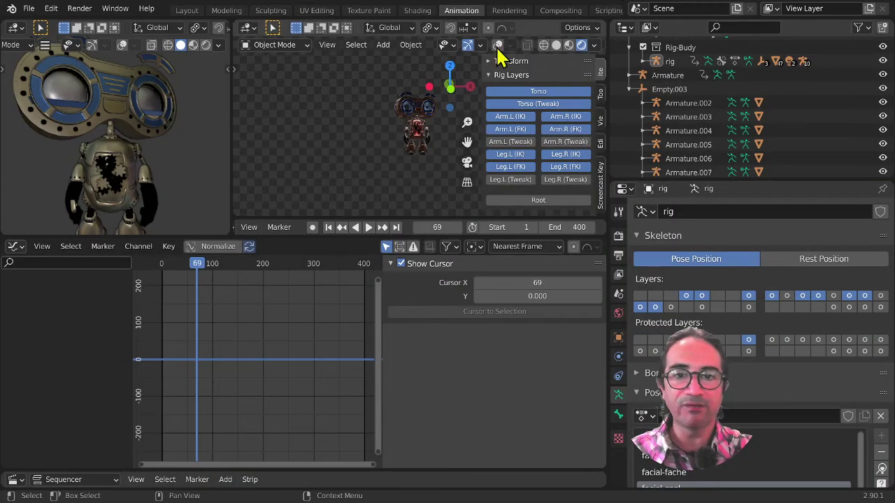
pyautogui.click(498, 45)
# - Duplicate the upper Point light in the robot's chest and place the copy lower, in front of the chest opening
pyautogui.scroll(6, 412, 178)
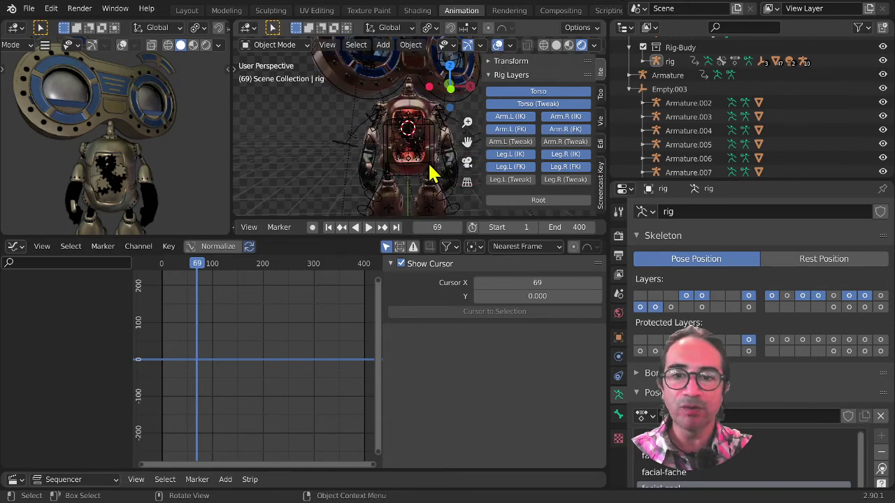
pyautogui.scroll(5, 430, 168)
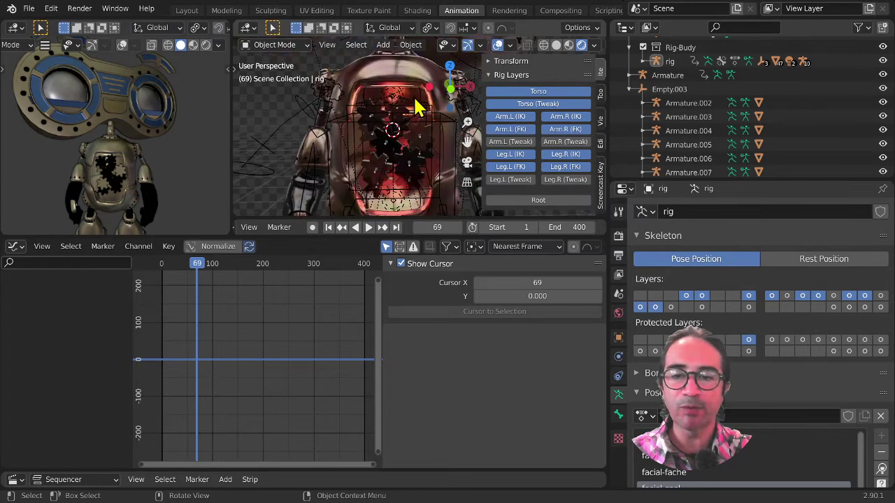
pyautogui.click(418, 105)
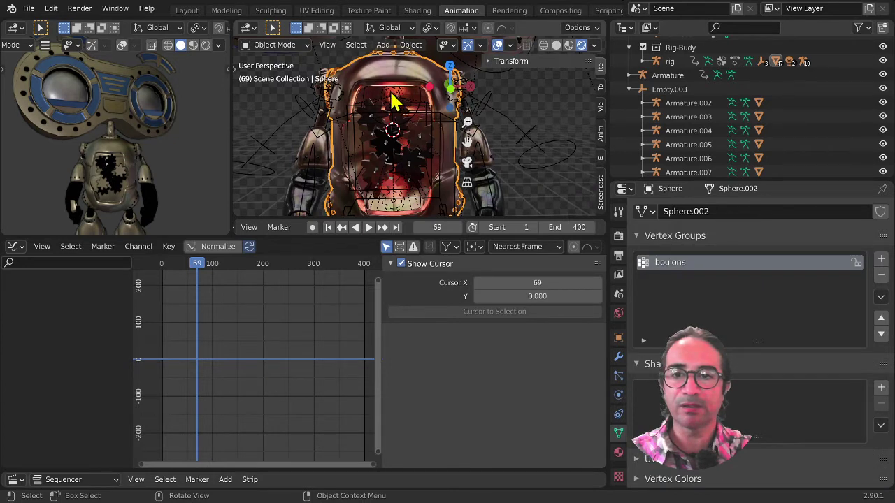
pyautogui.click(419, 167)
pyautogui.moveTo(402, 162)
pyautogui.mouseDown(button='middle')
pyautogui.moveTo(400, 184)
pyautogui.moveTo(344, 190)
pyautogui.moveTo(414, 155)
pyautogui.mouseUp(button='middle')
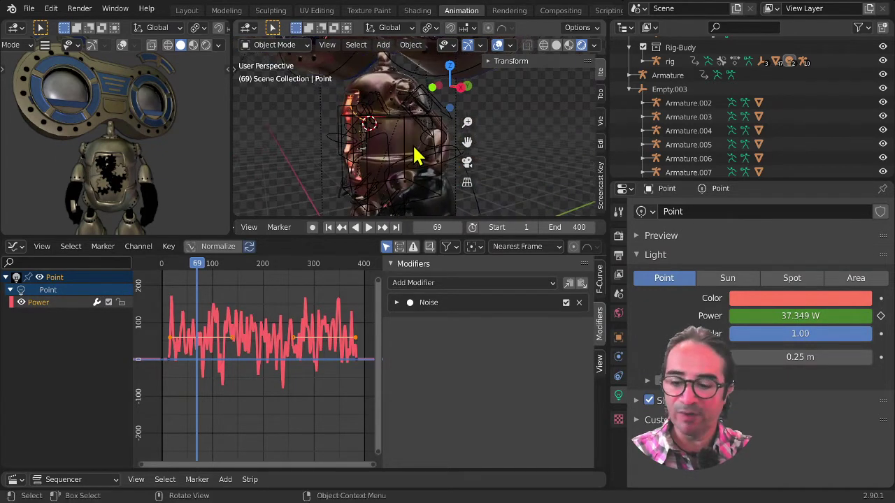
pyautogui.hotkey('shift', 'd')
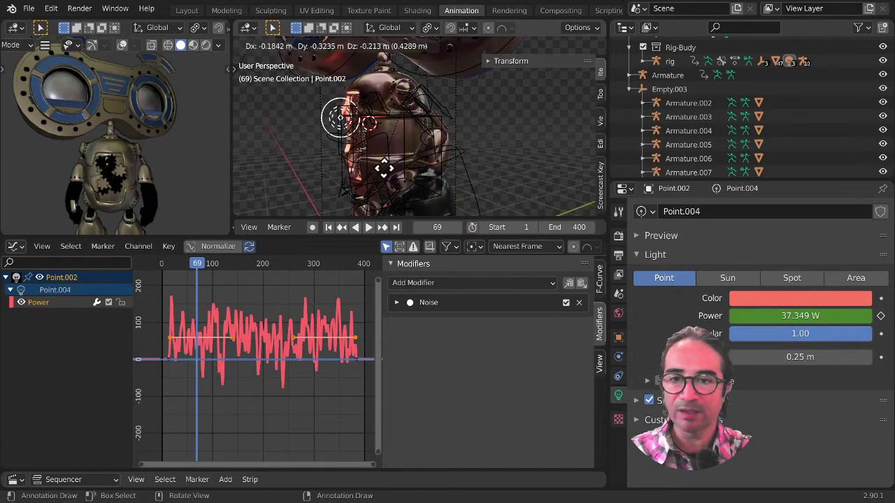
pyautogui.click(391, 176)
# - Move the duplicated light to the middle of the chest among the gears, adjusting it from several view angles
pyautogui.scroll(3, 345, 171)
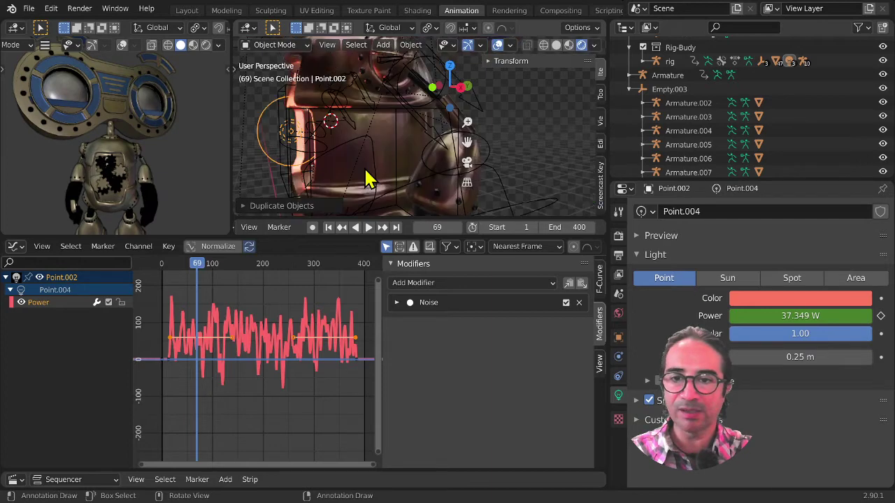
pyautogui.moveTo(366, 170); pyautogui.dragTo(406, 179, button='middle')
pyautogui.press('g')
pyautogui.click(441, 169)
pyautogui.press('g')
pyautogui.click(550, 192)
pyautogui.press('g')
pyautogui.click(461, 186)
pyautogui.press('g')
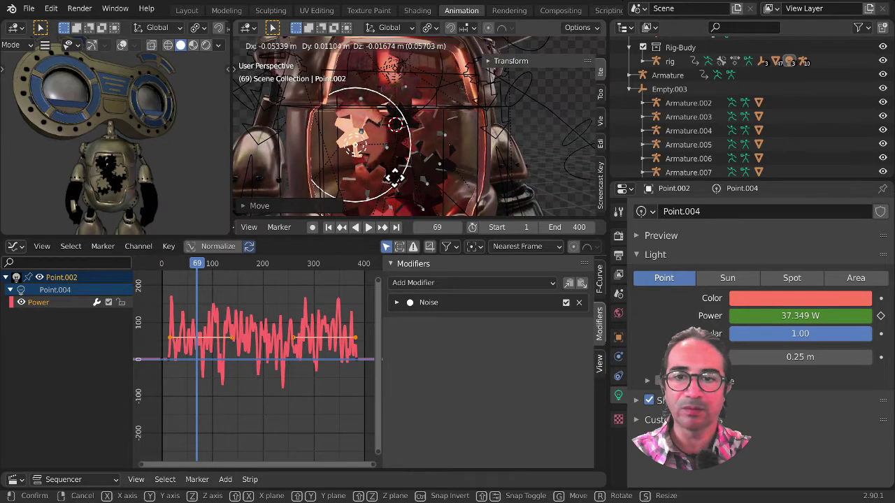
pyautogui.click(373, 186)
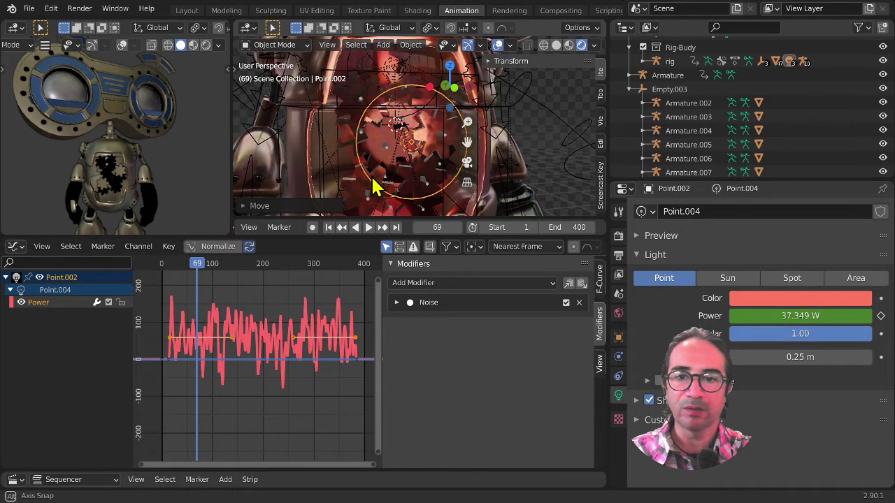
pyautogui.moveTo(373, 186)
pyautogui.mouseDown(button='middle')
pyautogui.moveTo(363, 185)
pyautogui.moveTo(387, 181)
pyautogui.mouseUp(button='middle')
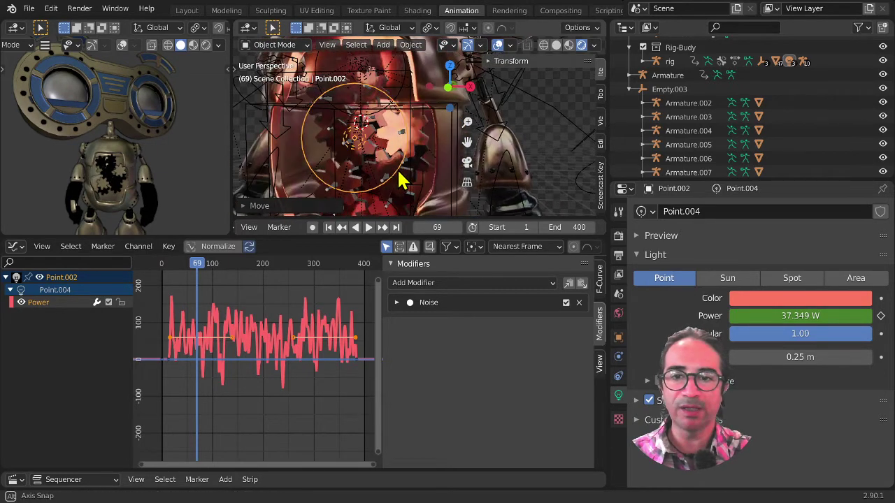
# - Play the animation to check the chest lighting with the added light while the robot moves
pyautogui.press('space')
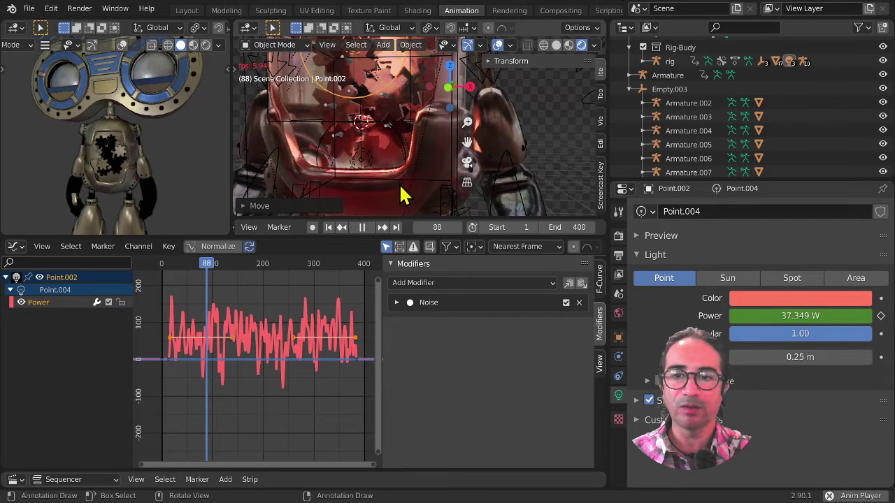
pyautogui.scroll(-8, 403, 168)
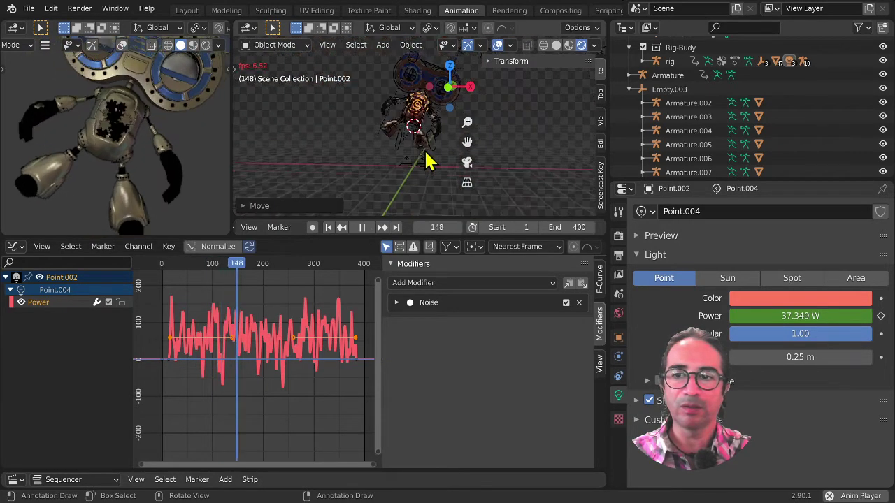
pyautogui.scroll(5, 427, 161)
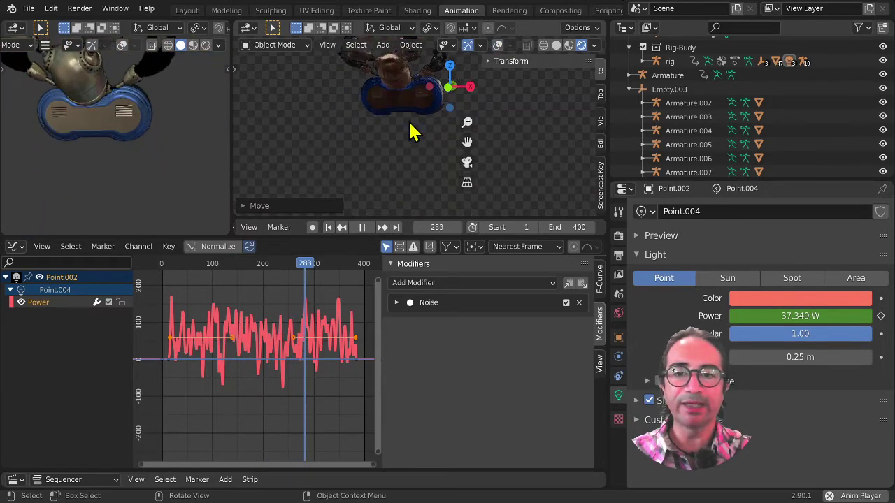
pyautogui.press('space')
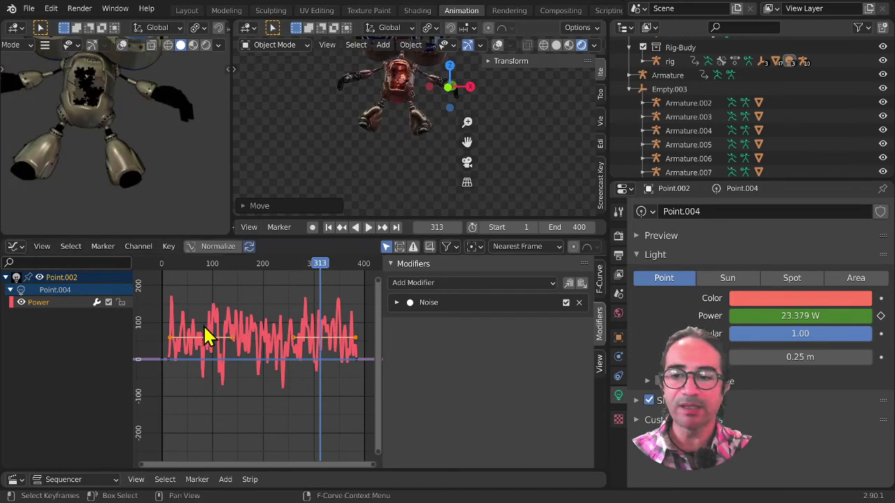
# - Set the Noise modifier on the middle chest light's Power curve to phase 8.1 and scale 10.7
pyautogui.click(39, 303)
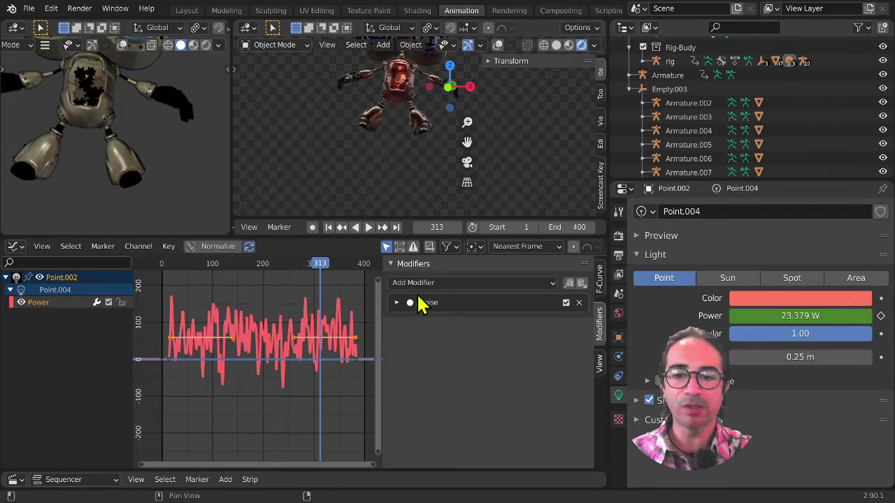
pyautogui.click(396, 302)
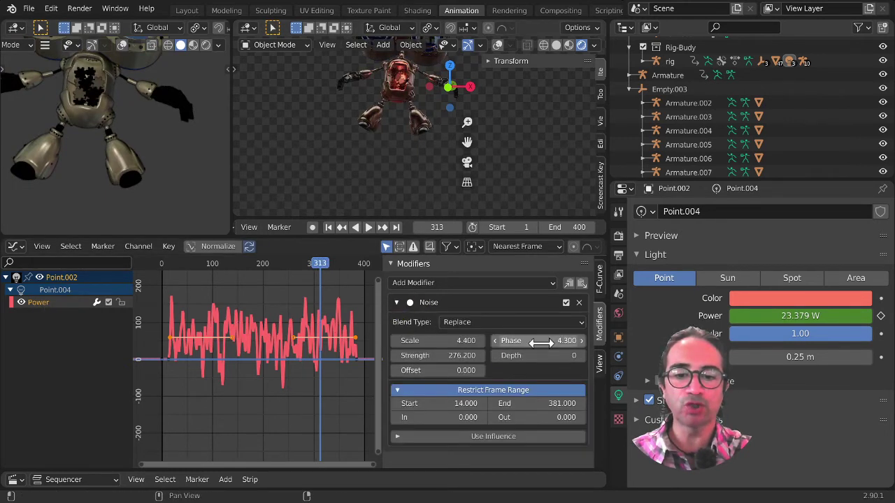
pyautogui.moveTo(538, 341); pyautogui.dragTo(580, 340)
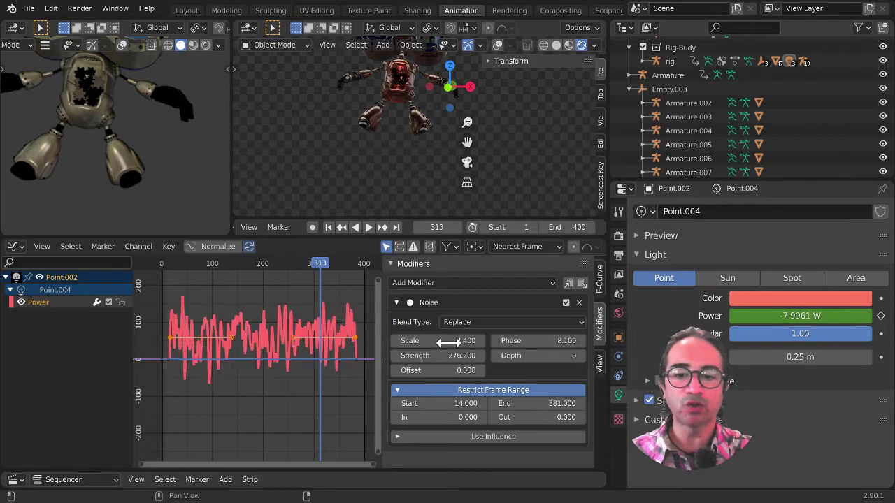
pyautogui.moveTo(434, 341); pyautogui.dragTo(459, 343)
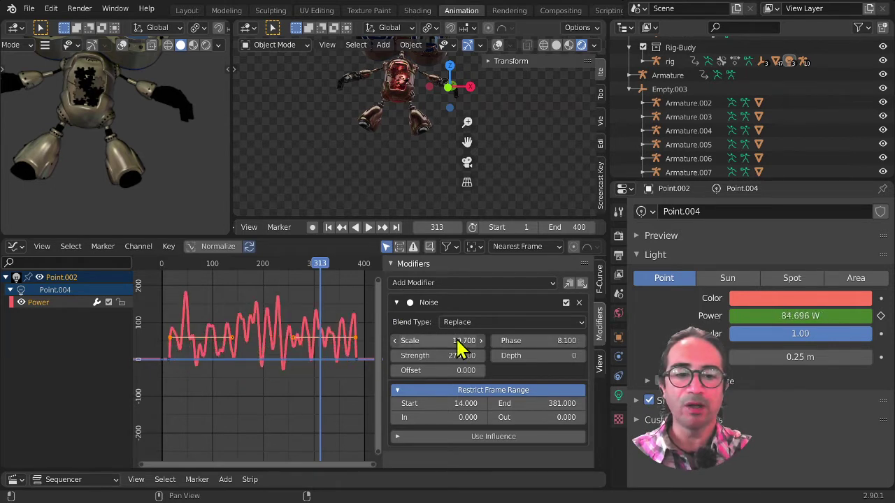
# - Change the middle chest light's color from red to a light pinkish violet
pyautogui.click(787, 299)
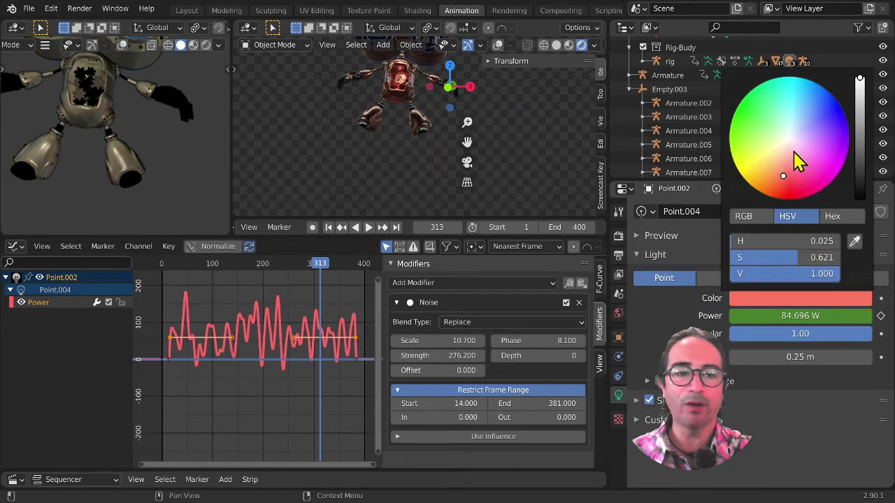
pyautogui.click(800, 150)
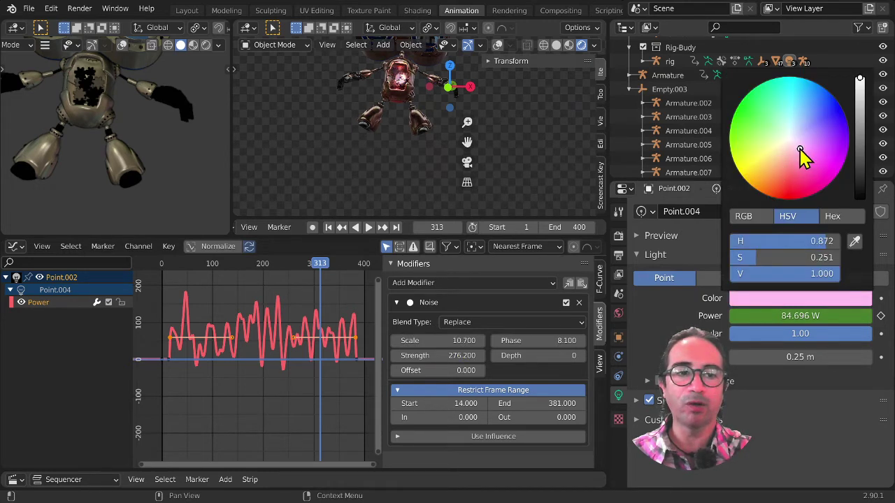
pyautogui.moveTo(801, 151); pyautogui.dragTo(807, 147)
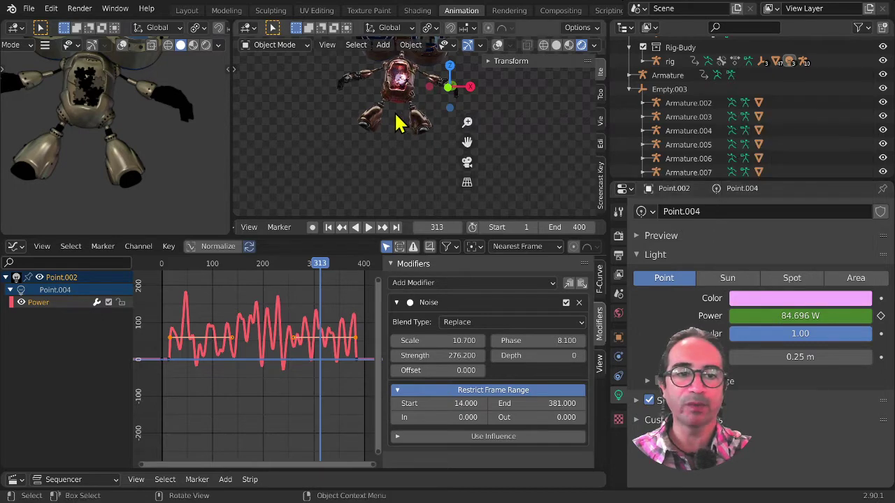
# - Enable Custom Distance for the middle chest light and set its radius to 0.7 m
pyautogui.moveTo(395, 113); pyautogui.dragTo(427, 157, button='middle')
pyautogui.scroll(4, 393, 176)
pyautogui.scroll(2, 395, 188)
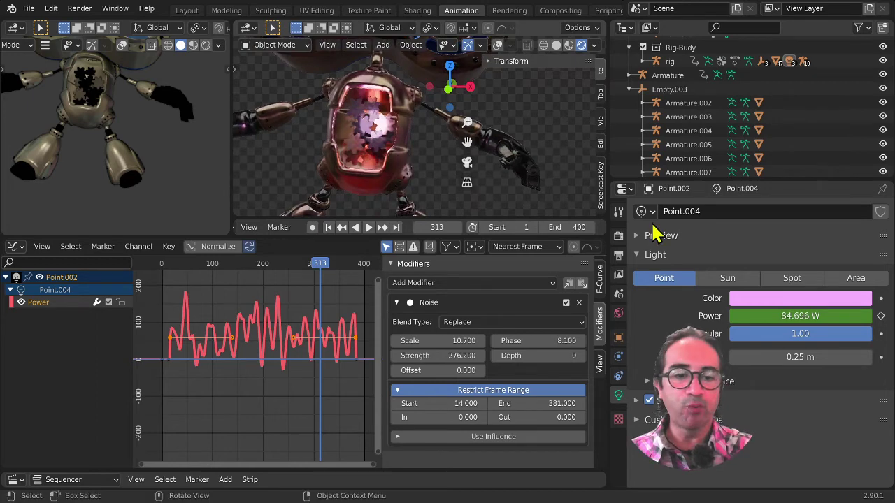
pyautogui.click(644, 380)
pyautogui.click(660, 381)
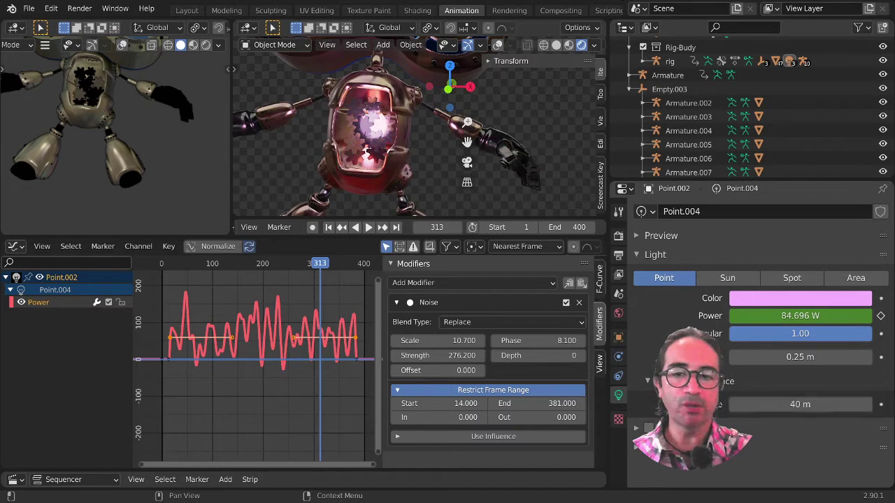
pyautogui.moveTo(793, 357); pyautogui.dragTo(811, 357)
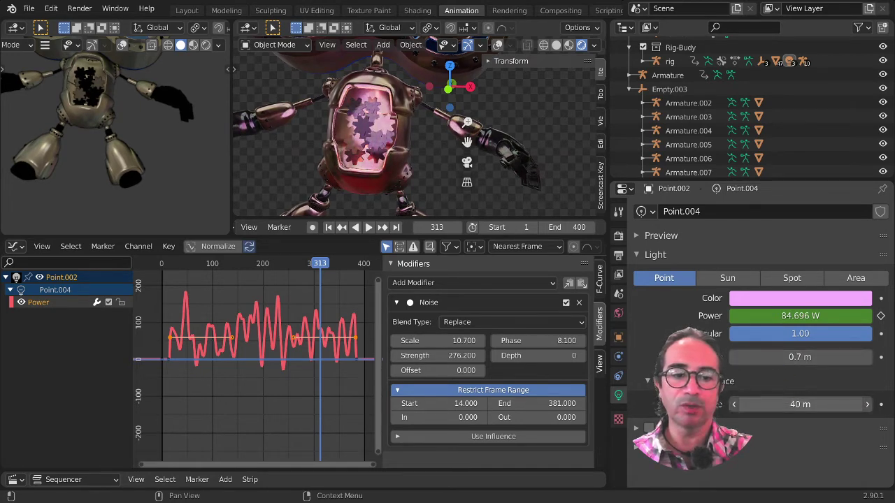
# - Set the middle chest light's custom distance to 1.2 m and its radius to 0.79 m
pyautogui.moveTo(793, 404); pyautogui.dragTo(766, 404)
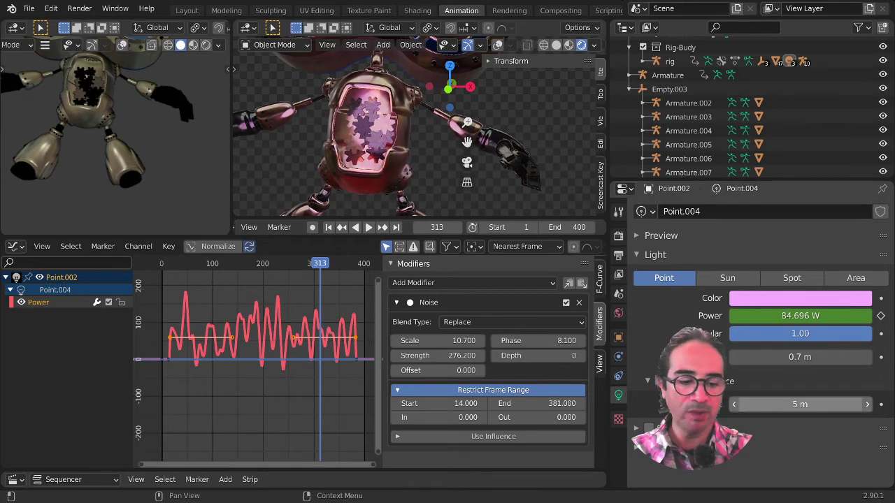
pyautogui.click(796, 406)
pyautogui.write('5')
pyautogui.press('Return')
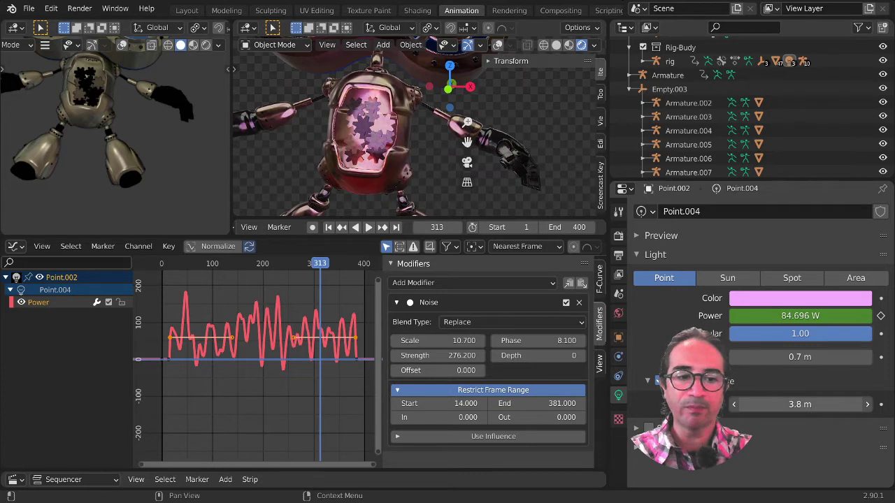
pyautogui.moveTo(796, 404); pyautogui.dragTo(789, 405)
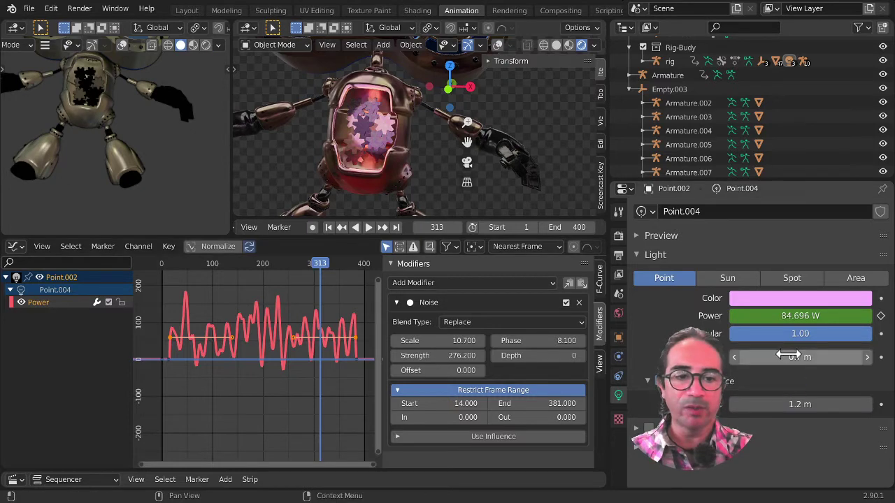
pyautogui.moveTo(800, 357); pyautogui.dragTo(805, 357)
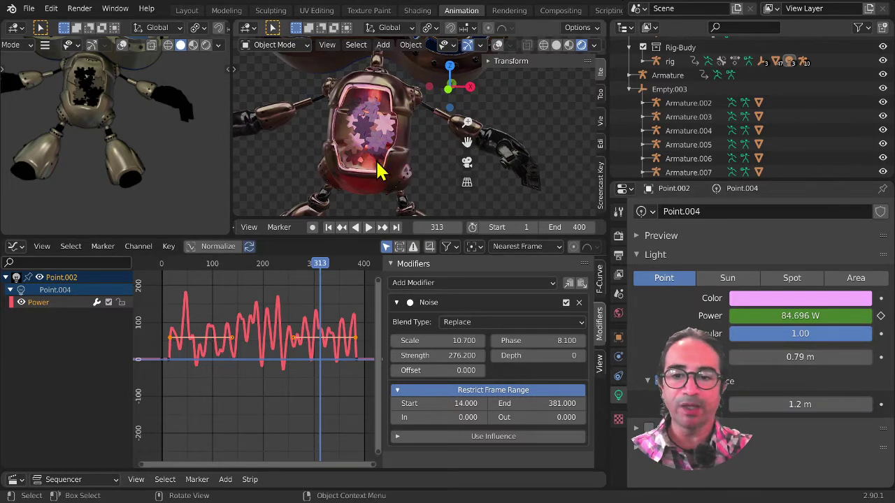
# - Show the viewport overlays, set the upper chest light's radius to 0.14 m, and check the lower chest light's settings
pyautogui.click(498, 45)
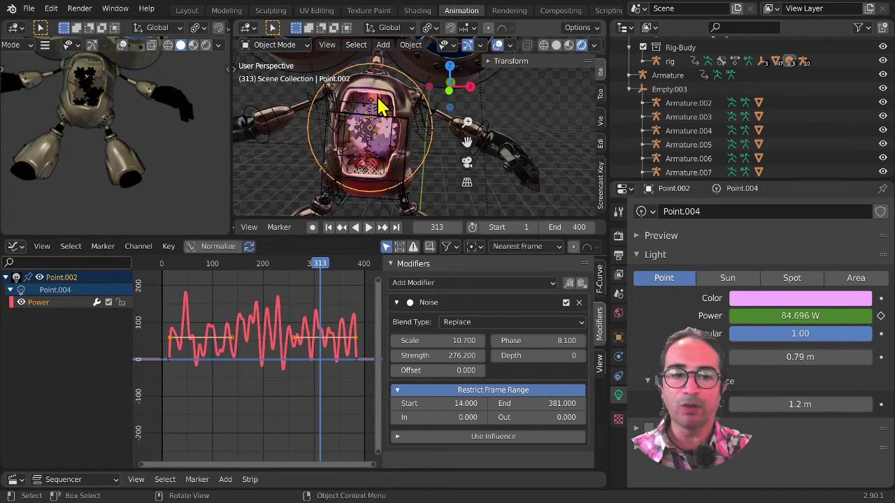
pyautogui.click(381, 105)
pyautogui.click(375, 110)
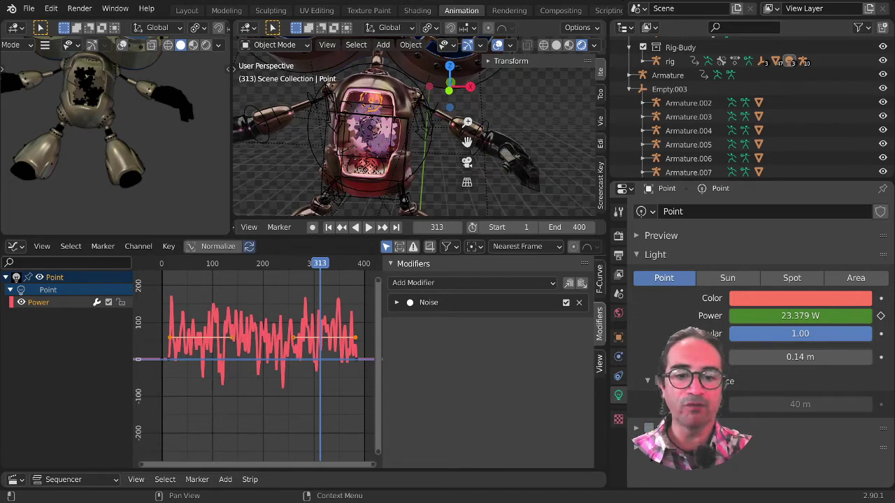
pyautogui.click(380, 177)
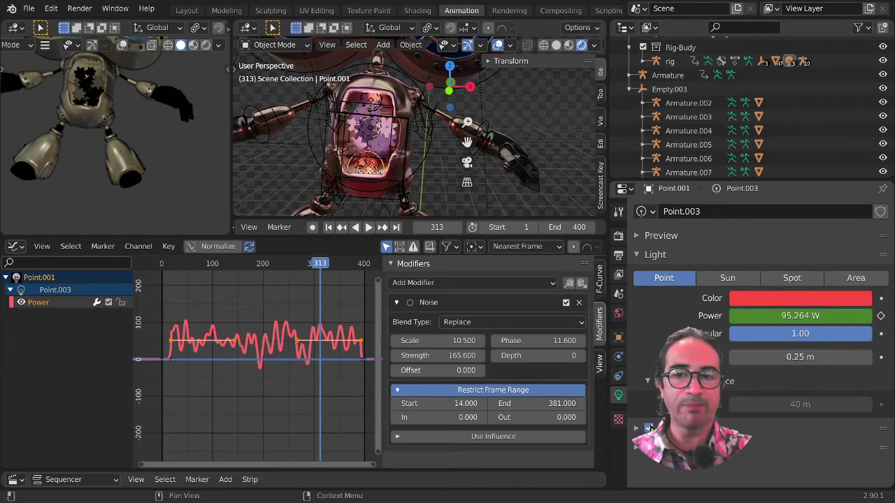
# - Enable Custom Distance for the upper chest light and set the distance to 0.19 m
pyautogui.click(383, 109)
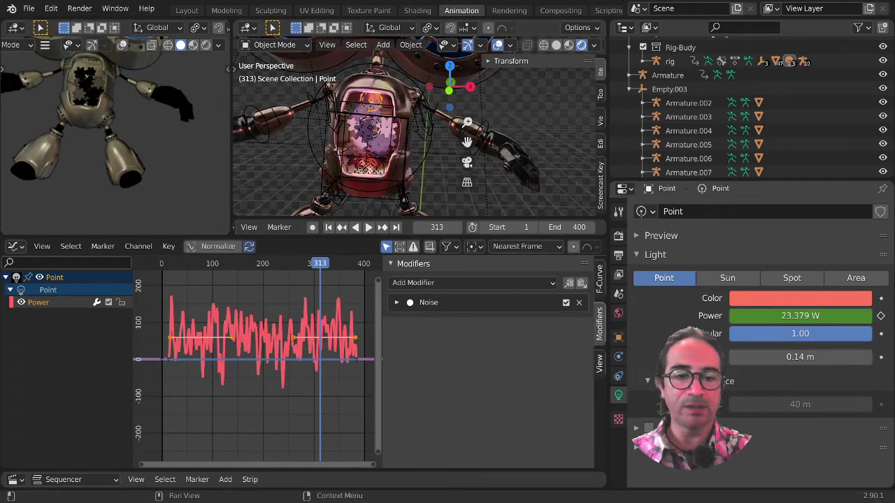
pyautogui.click(660, 380)
pyautogui.click(792, 405)
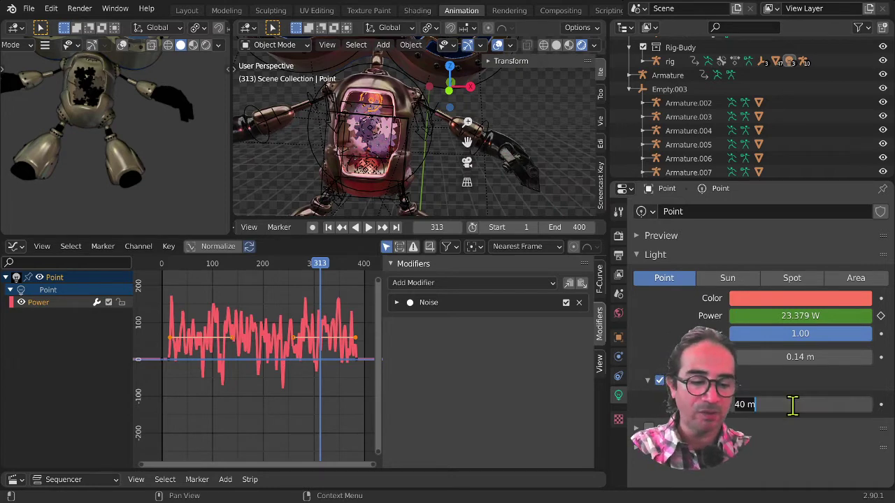
pyautogui.write('0.1')
pyautogui.press('Return')
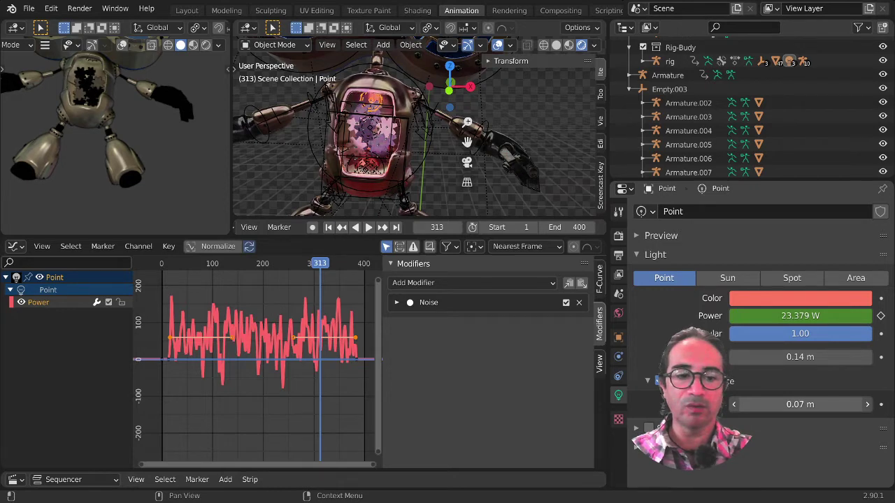
# - Play the animation with overlays hidden to check the flickering chest lights, and examine the robot from the front
pyautogui.press('space')
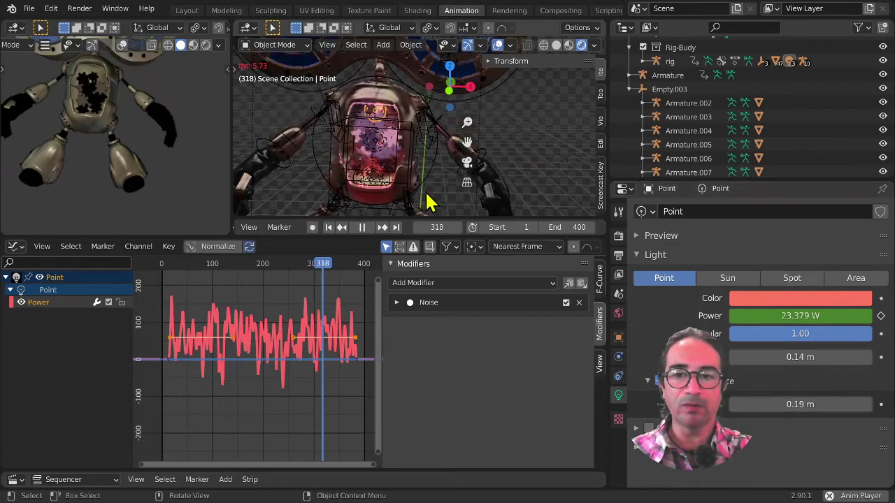
pyautogui.press('space')
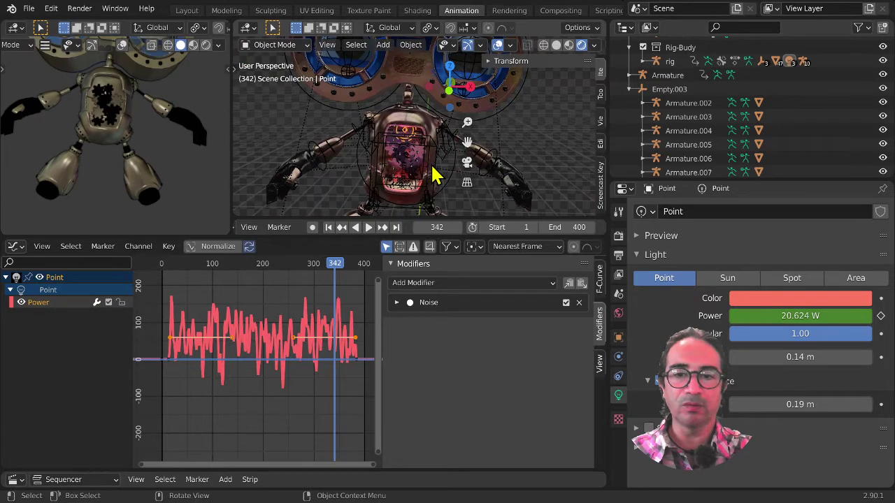
pyautogui.press('space')
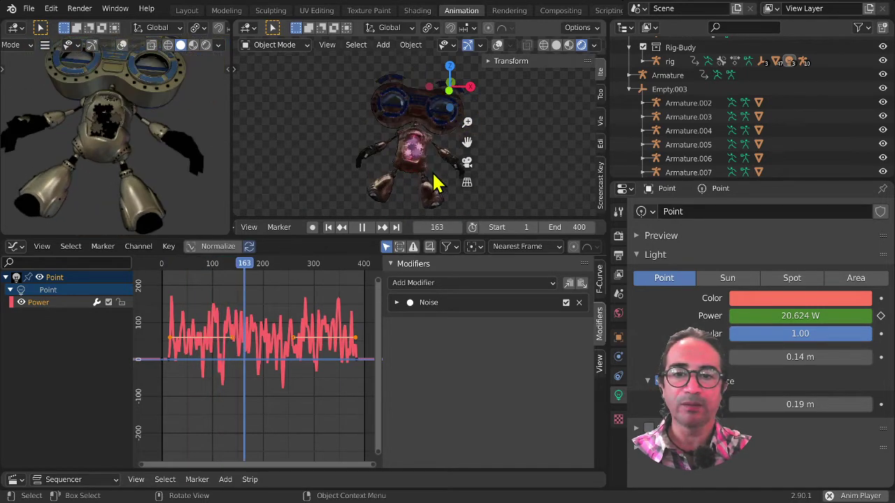
pyautogui.press('space')
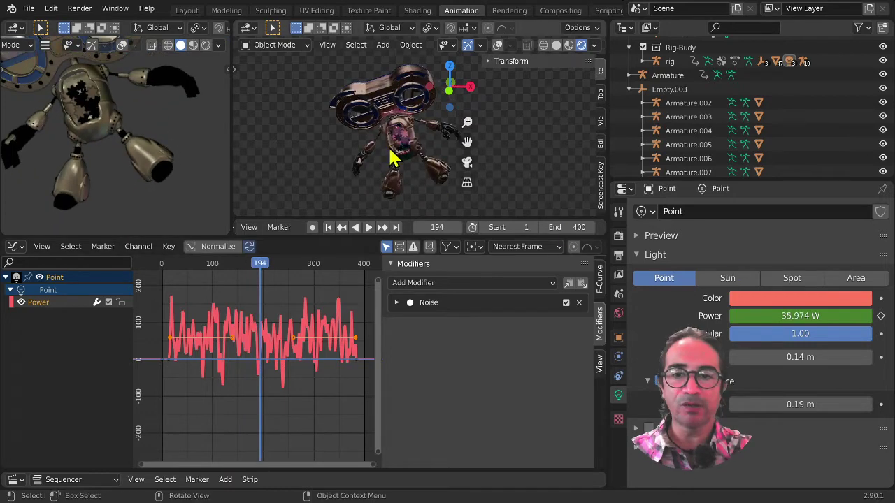
pyautogui.moveTo(424, 198); pyautogui.dragTo(379, 190, button='middle')
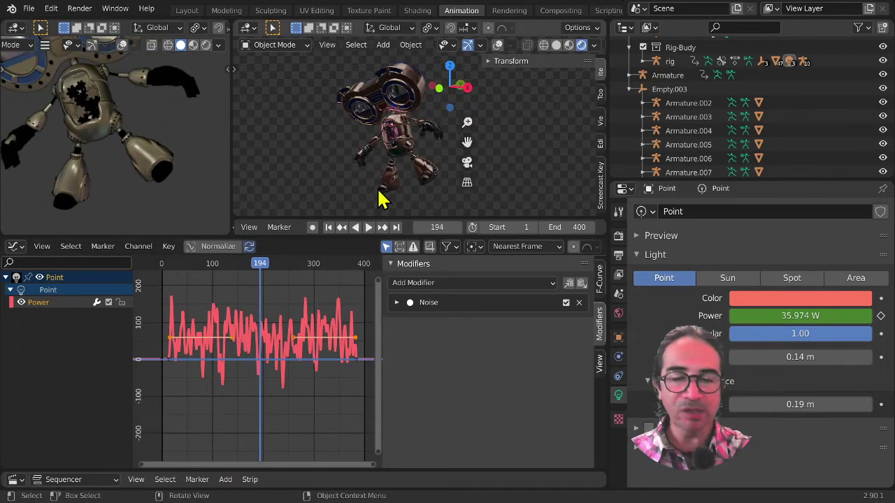
pyautogui.press('KP_1')
pyautogui.scroll(4, 418, 170)
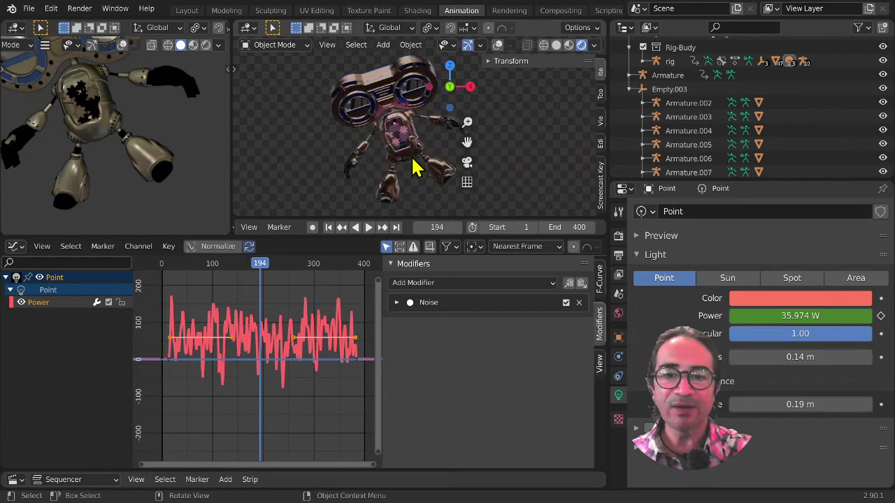
pyautogui.moveTo(416, 175); pyautogui.dragTo(392, 173, button='middle')
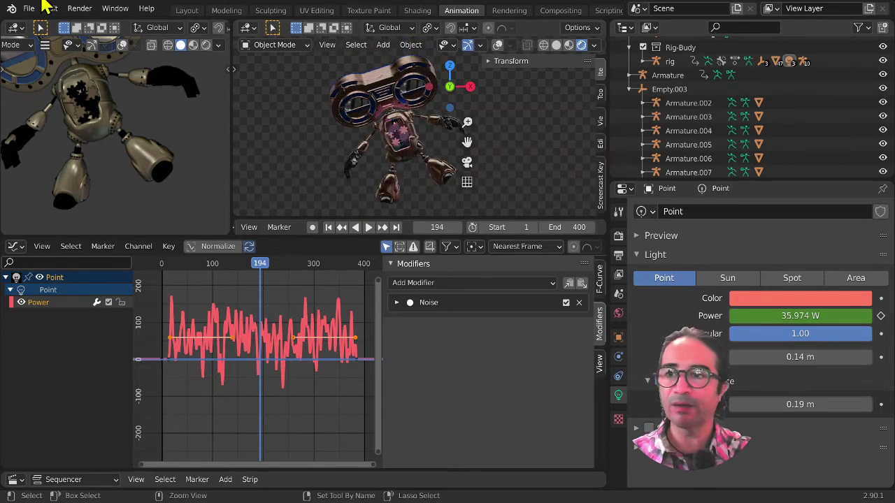
# - Save the project as a new file named final3.blend in the atliierBUDY folder
pyautogui.click(28, 12)
pyautogui.click(74, 118)
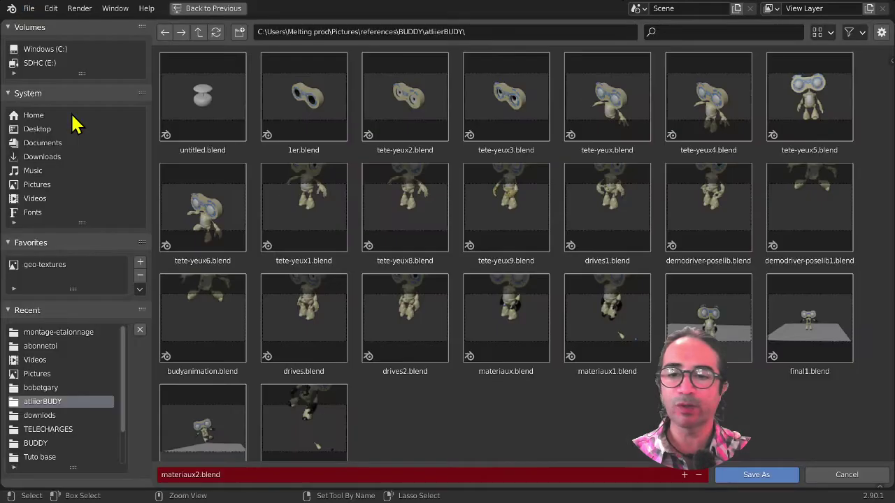
pyautogui.click(208, 431)
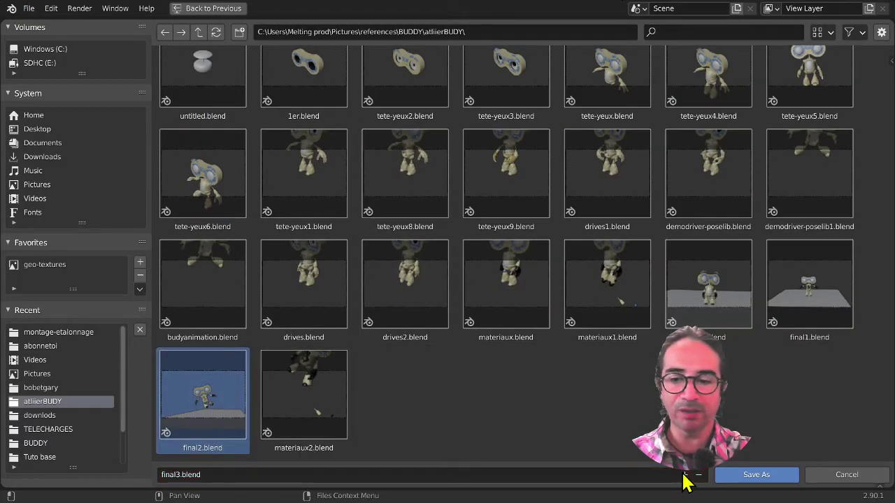
pyautogui.click(757, 475)
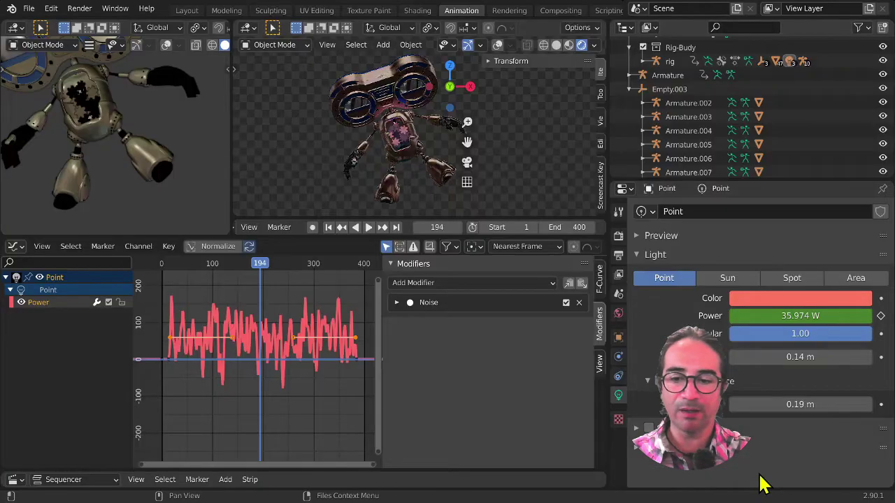
# - Add a mesh plane near the robot's feet
pyautogui.scroll(-4, 402, 176)
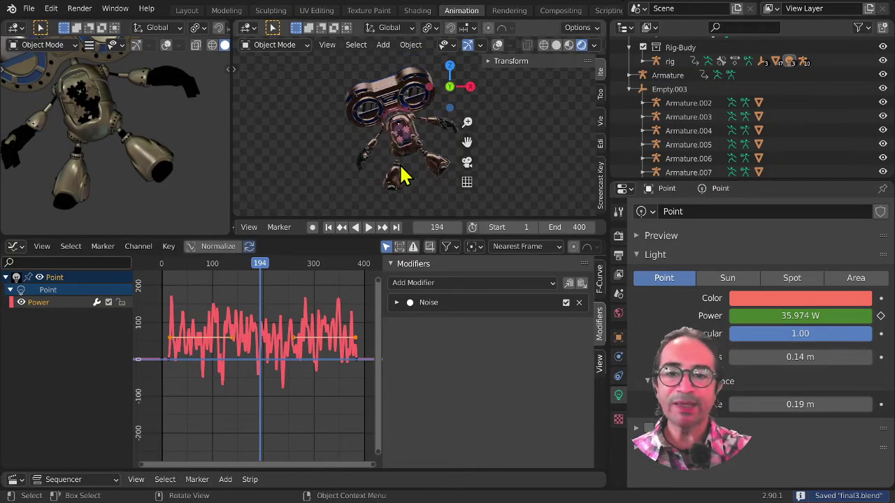
pyautogui.hotkey('shift', 'a')
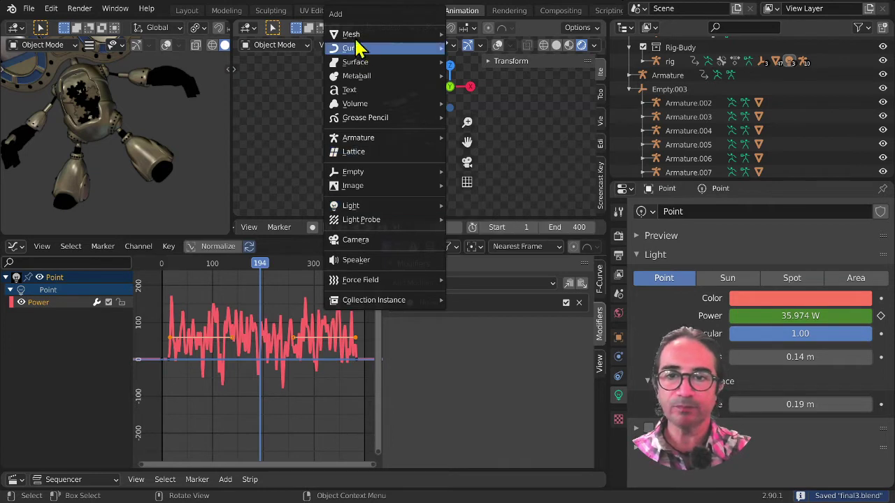
pyautogui.moveTo(381, 35)
pyautogui.click(481, 35)
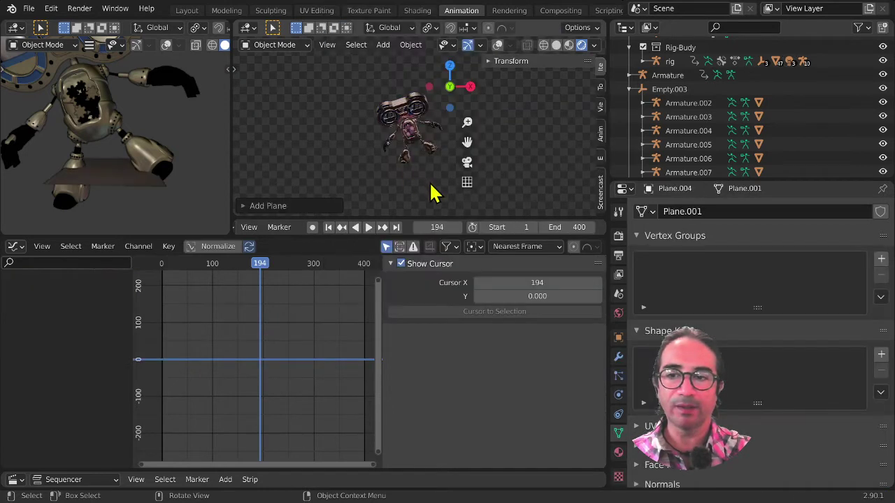
pyautogui.press('w')
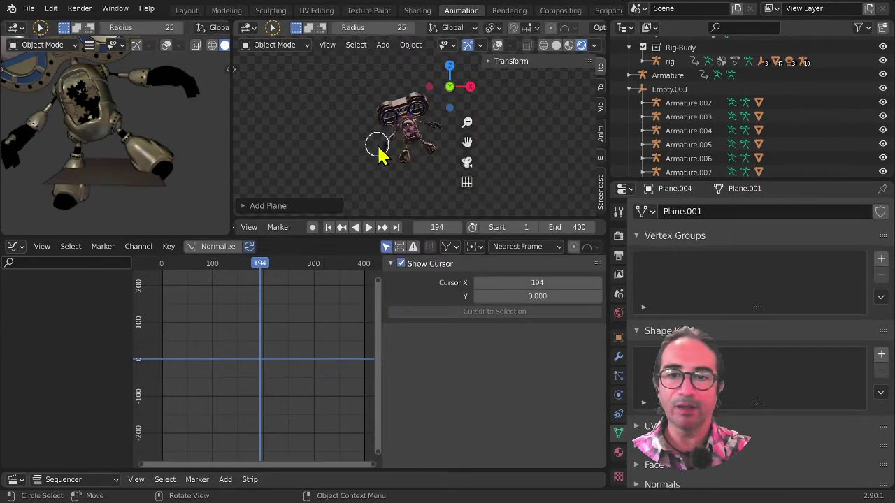
pyautogui.click(277, 46)
pyautogui.click(286, 61)
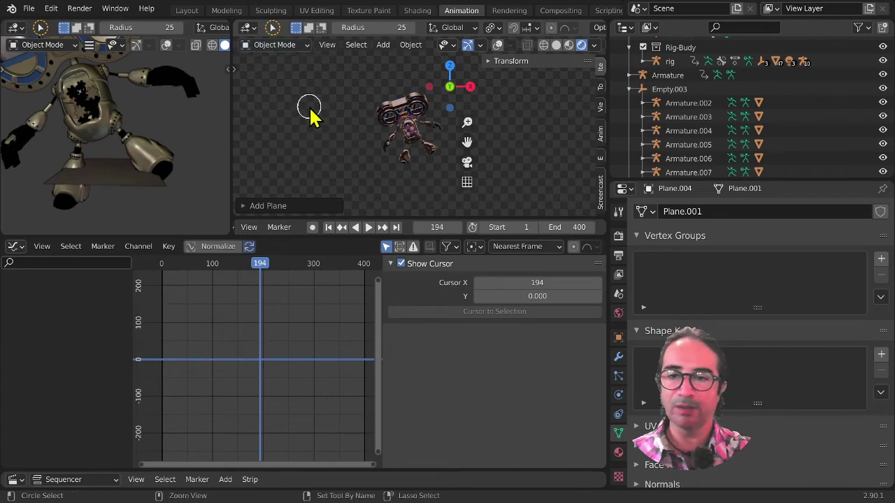
# - Maximize the 3D viewport showing the robot and switch the selection tool from circle to tweak selection
pyautogui.hotkey('ctrl', 'alt', 'space')
pyautogui.click(5, 69)
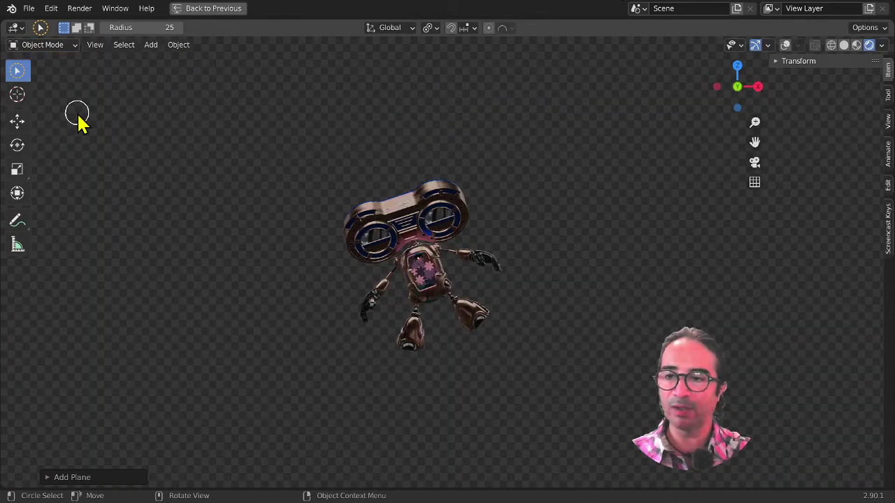
pyautogui.press('w')
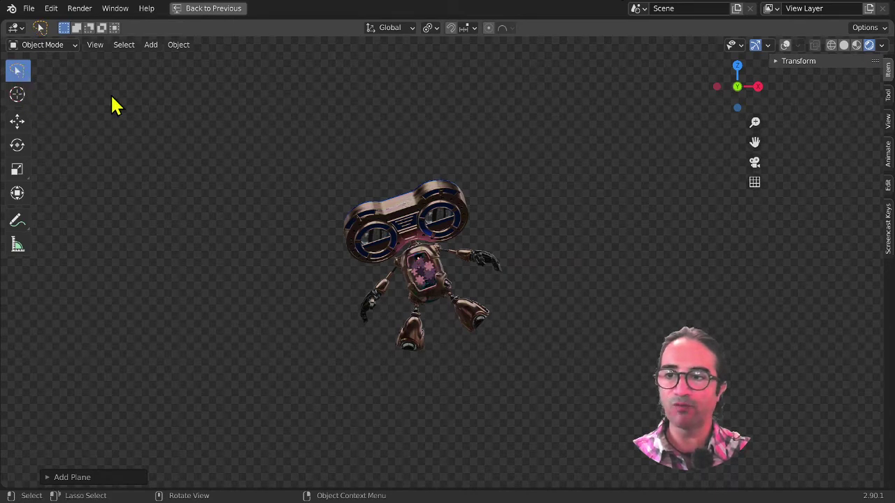
pyautogui.press('w')
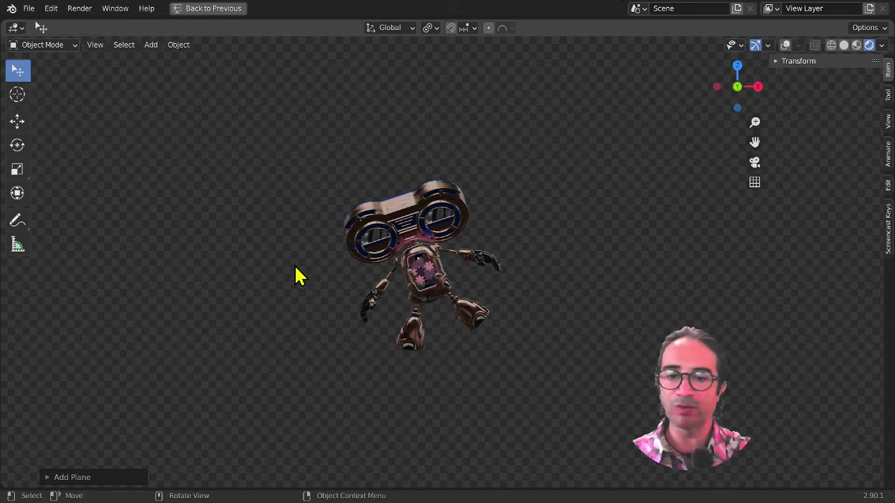
# - Set the viewport to solid shading, scale the plane up into a wide floor, and clear its location to the world origin
pyautogui.scroll(-6, 295, 267)
pyautogui.moveTo(482, 362); pyautogui.dragTo(442, 381, button='middle')
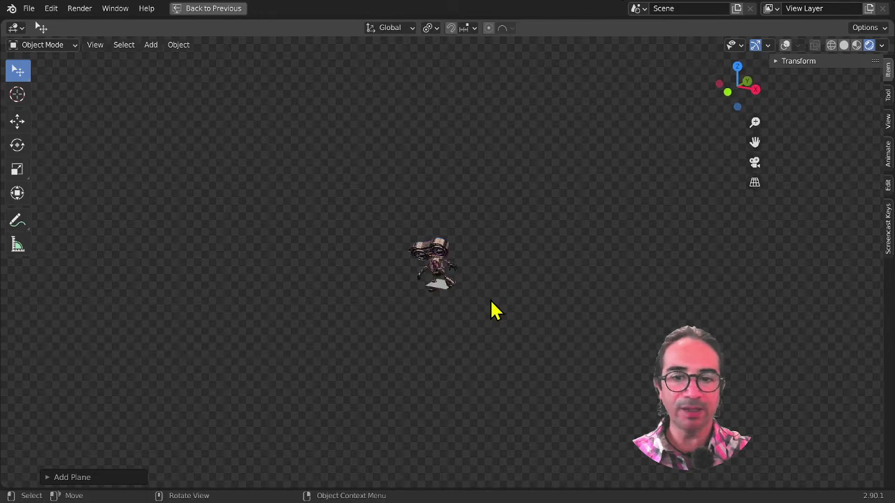
pyautogui.scroll(4, 451, 327)
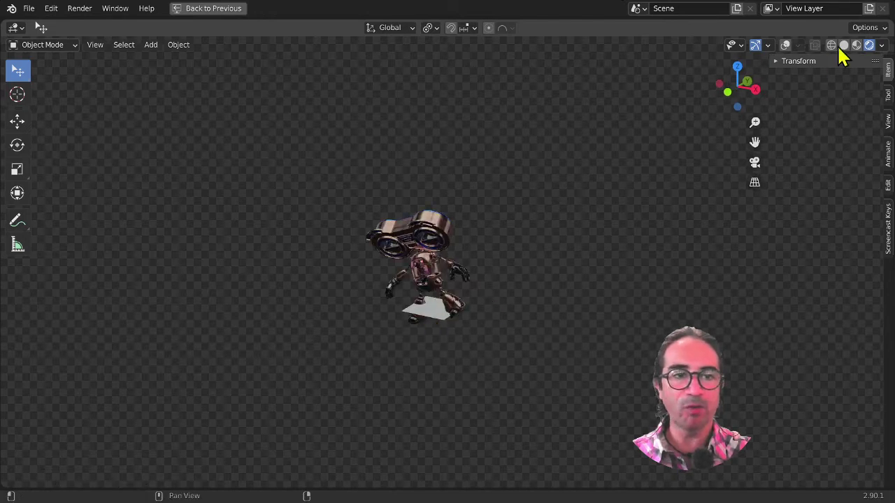
pyautogui.click(844, 45)
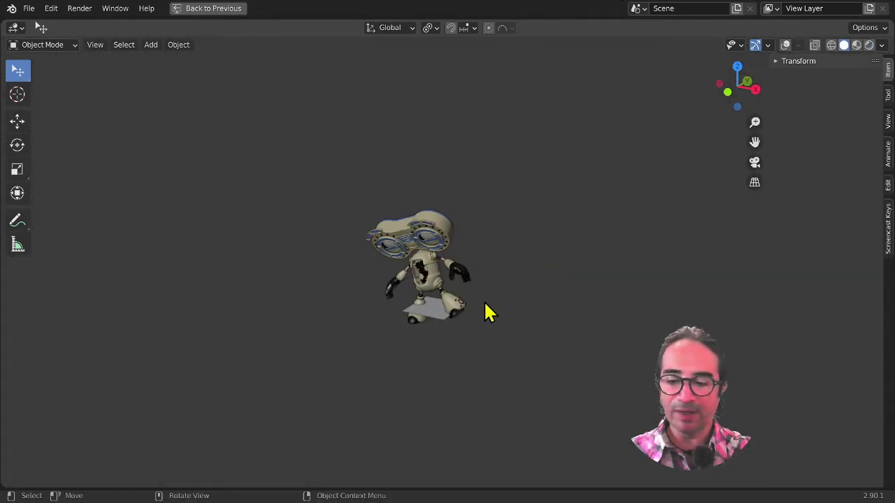
pyautogui.press('s')
pyautogui.click(758, 415)
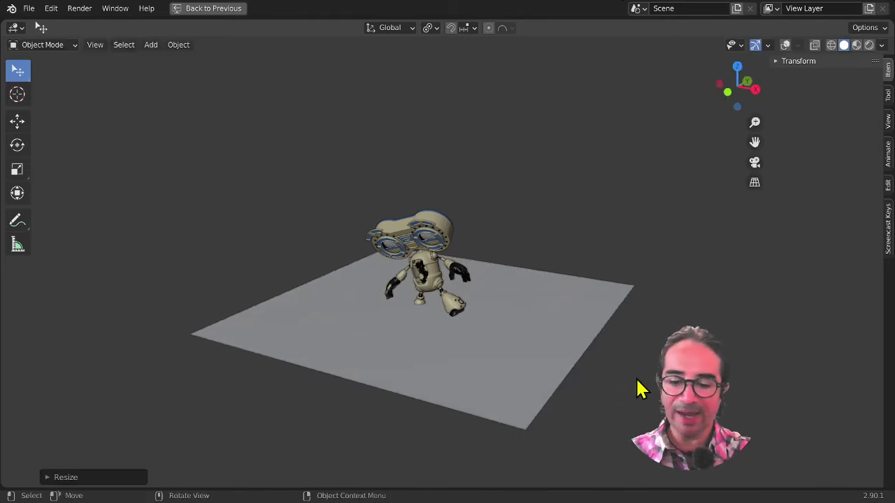
pyautogui.hotkey('alt', 'g')
# - Play the animation to check the robot above the floor plane, and turn the viewport overlays back on
pyautogui.moveTo(481, 381); pyautogui.dragTo(523, 342, button='middle')
pyautogui.press('space')
pyautogui.scroll(3, 517, 346)
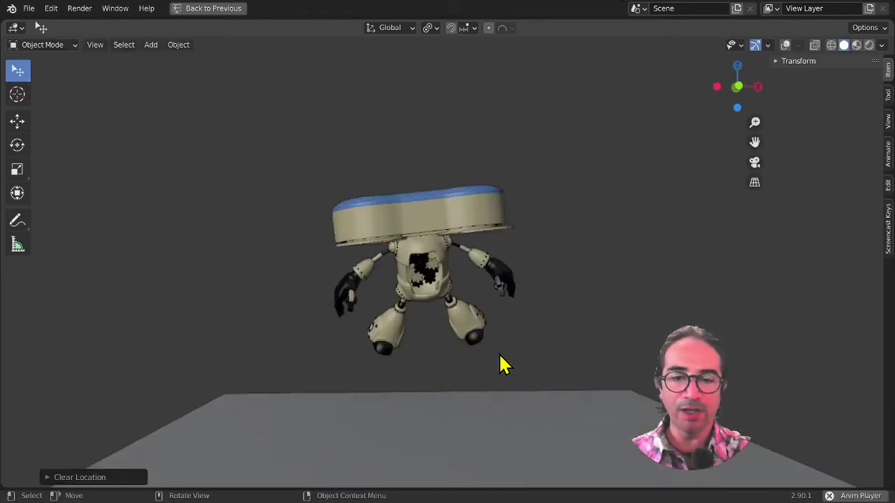
pyautogui.moveTo(470, 412); pyautogui.dragTo(465, 360, button='middle')
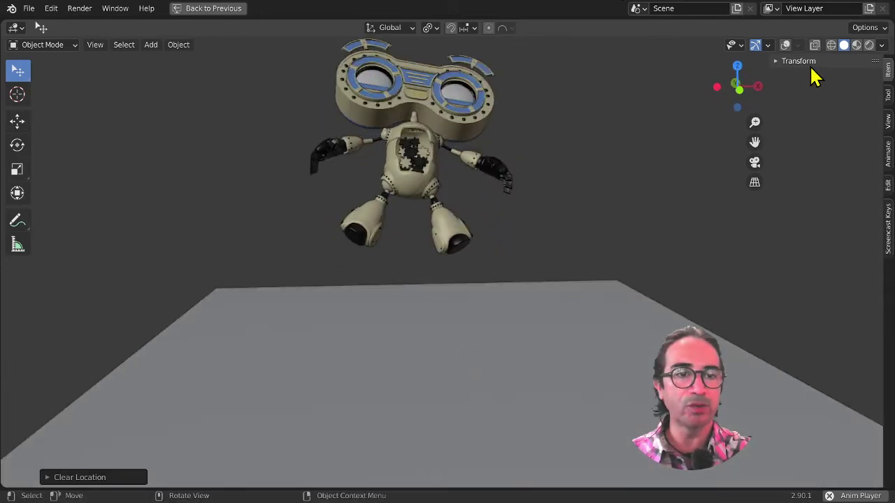
pyautogui.click(786, 46)
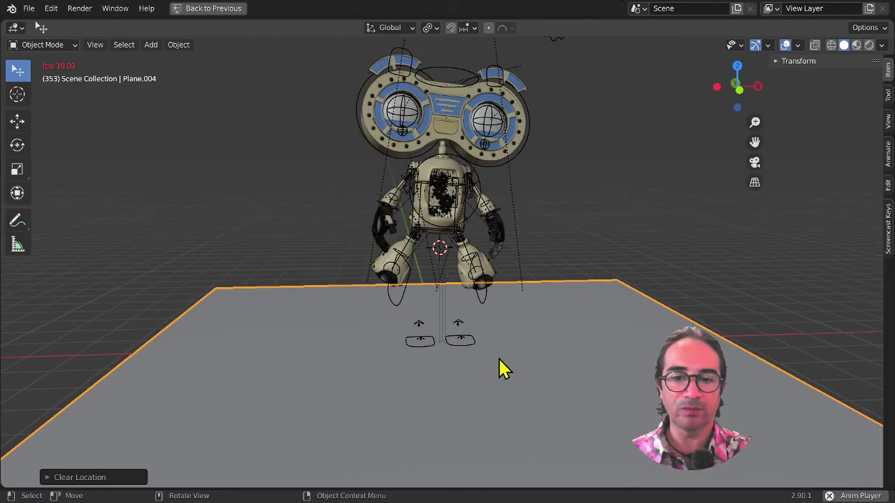
# - Play and pause the animation from several angles to examine how the robot's jump and landing line up with the floor plane
pyautogui.moveTo(503, 368); pyautogui.dragTo(459, 369, button='middle')
pyautogui.press('space')
pyautogui.press('space')
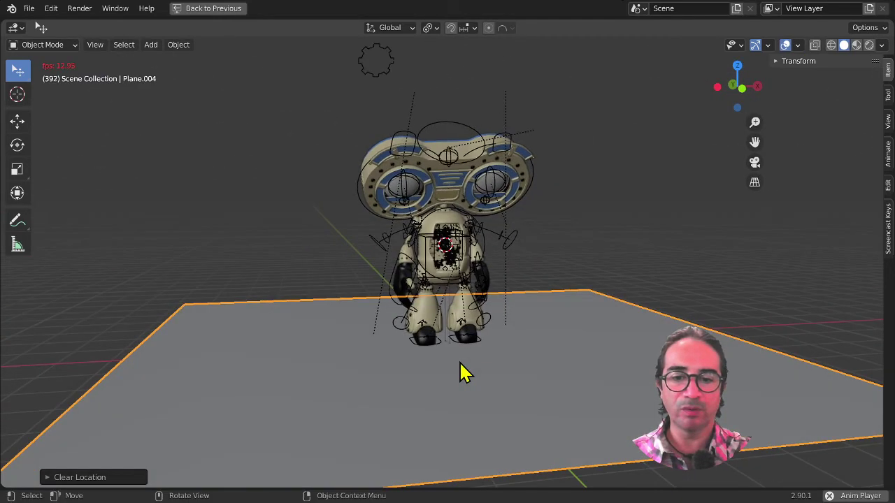
pyautogui.press('space')
pyautogui.scroll(2, 497, 384)
pyautogui.press('space')
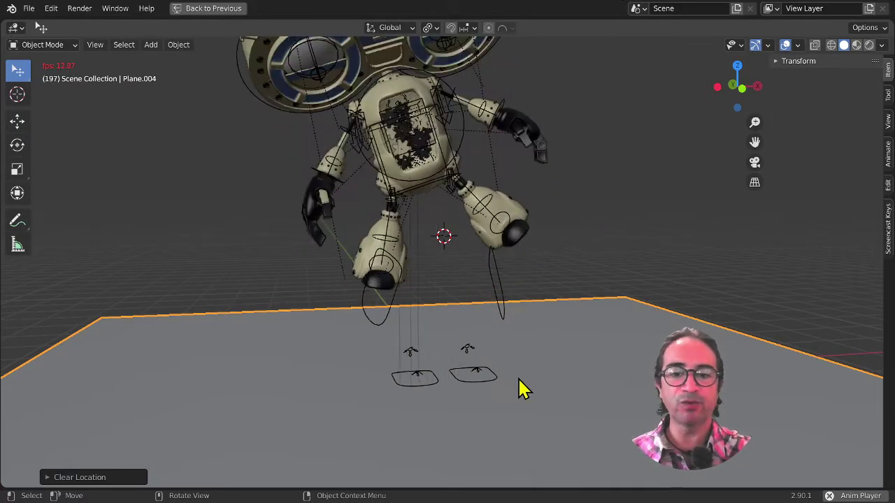
pyautogui.moveTo(523, 389); pyautogui.dragTo(486, 365, button='middle')
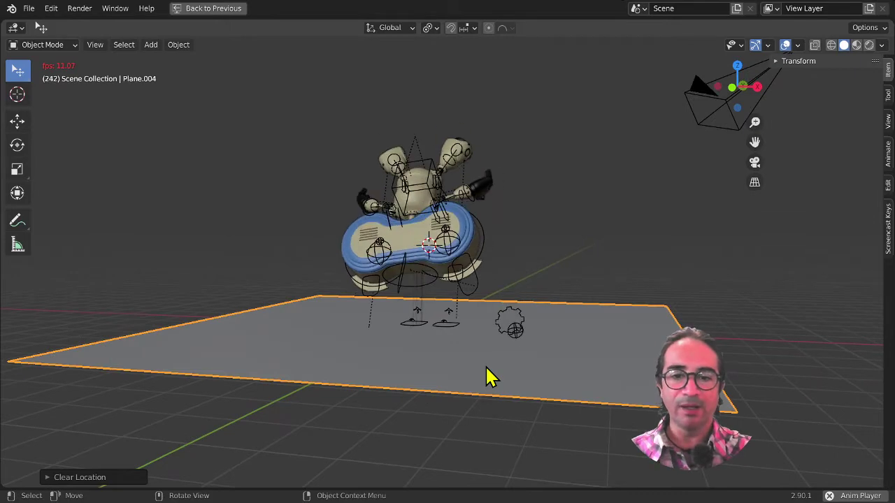
pyautogui.moveTo(472, 253); pyautogui.dragTo(402, 114, button='middle')
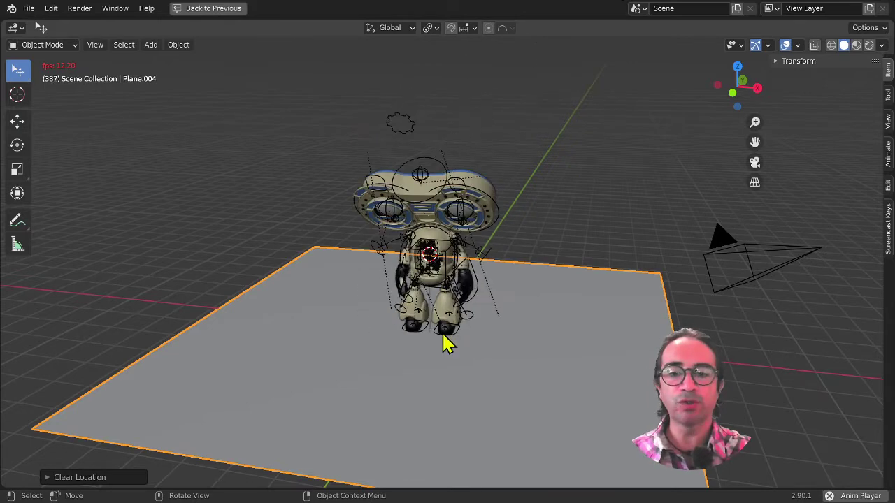
pyautogui.press('space')
pyautogui.moveTo(385, 401); pyautogui.dragTo(412, 395, button='middle')
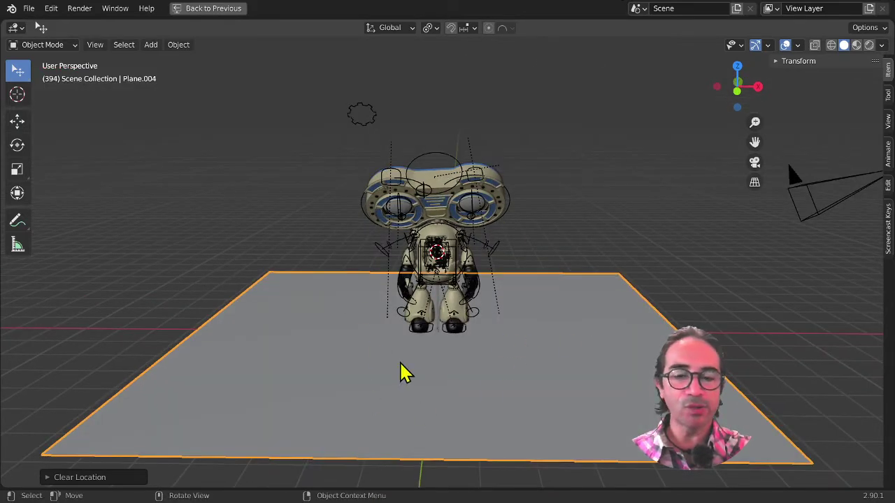
# - Restore the split Animation layout, scrub back to frame 274, and replay the robot's landing
pyautogui.click(213, 8)
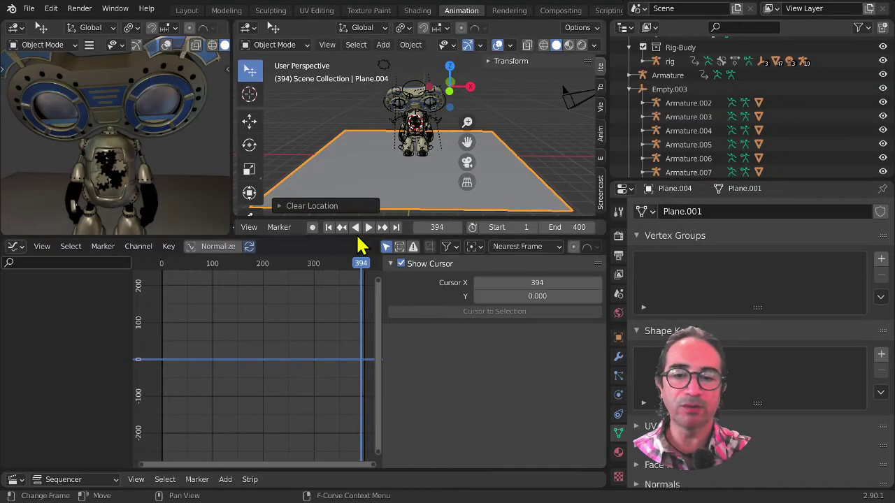
pyautogui.moveTo(361, 263); pyautogui.dragTo(300, 280)
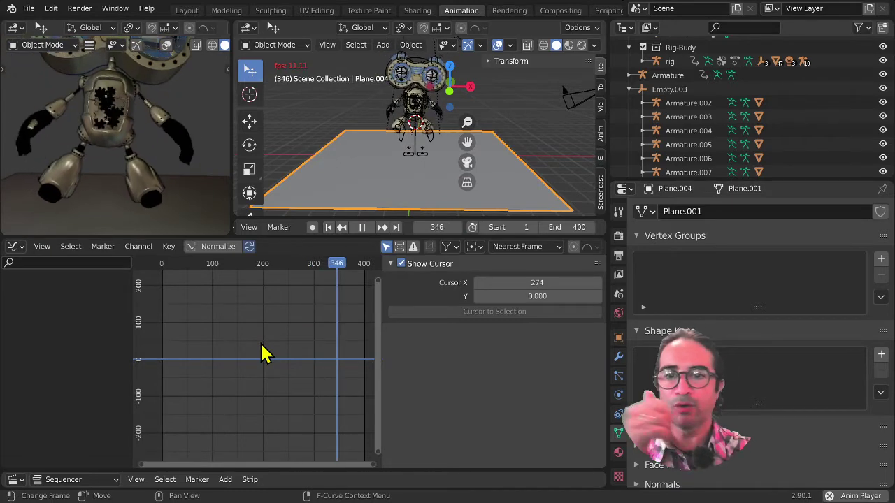
pyautogui.press('space')
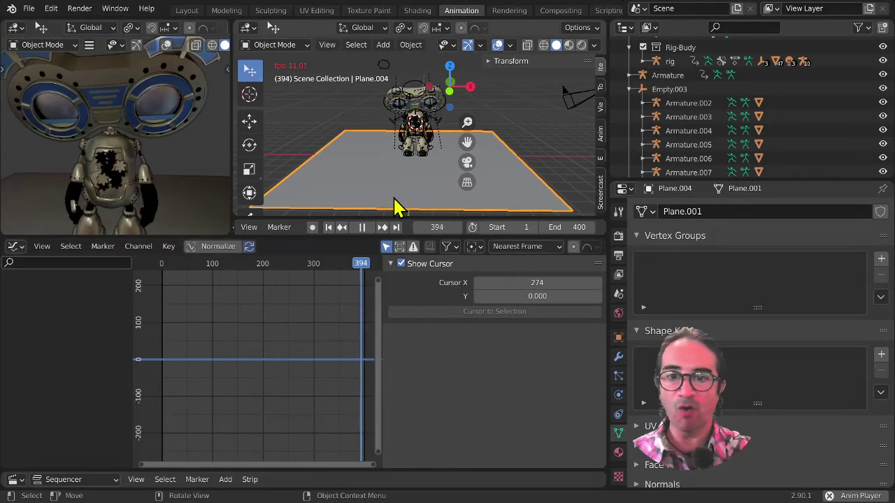
# - Switch to the Shading workspace, add a Sun light to the scene, and move it above the robot
pyautogui.click(417, 10)
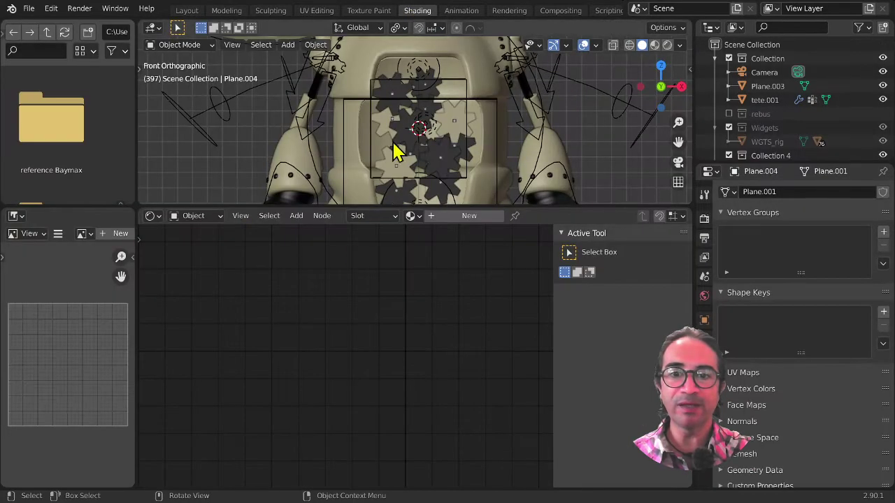
pyautogui.scroll(-3, 393, 150)
pyautogui.moveTo(431, 161); pyautogui.dragTo(343, 132, button='middle')
pyautogui.scroll(-2, 448, 166)
pyautogui.moveTo(413, 140); pyautogui.dragTo(378, 135, button='middle')
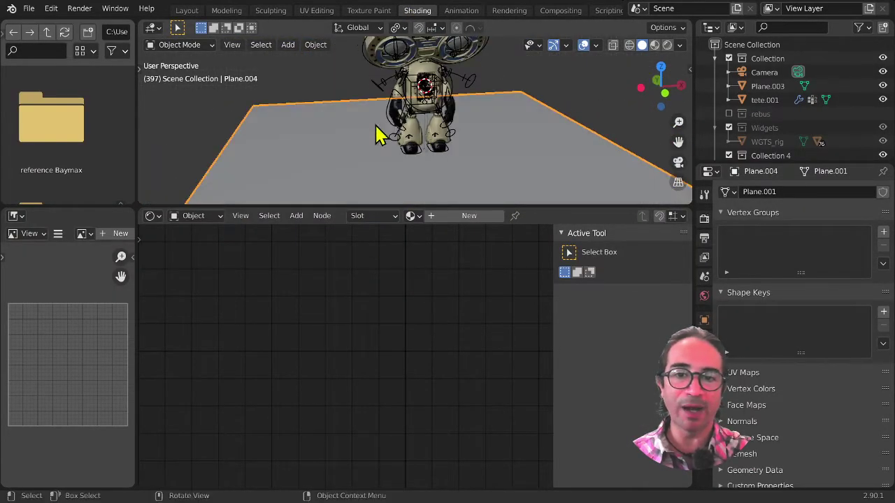
pyautogui.scroll(-5, 467, 157)
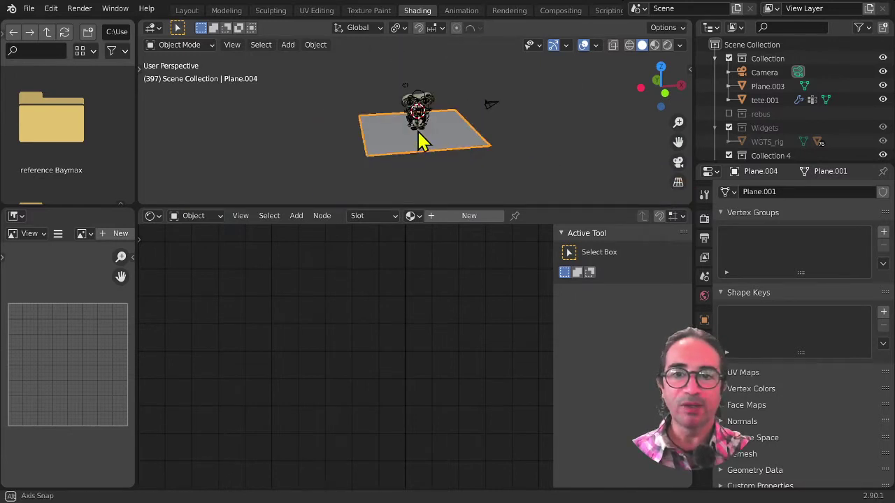
pyautogui.hotkey('shift', 'a')
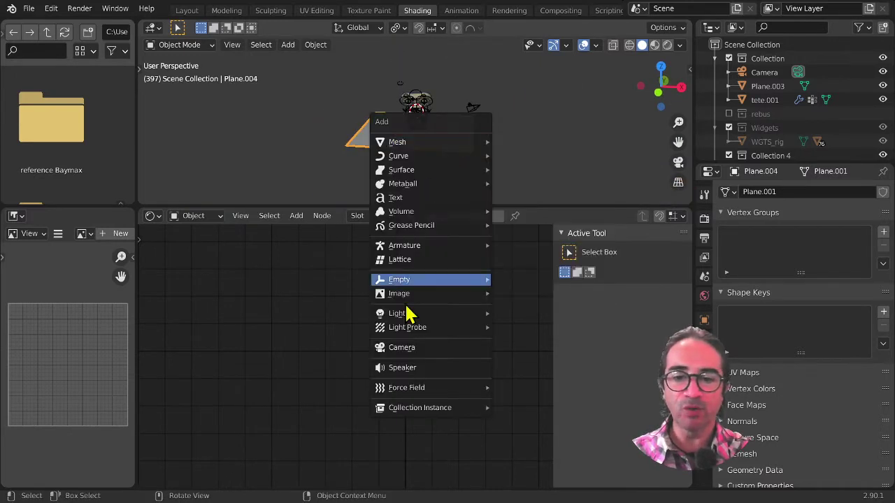
pyautogui.moveTo(410, 316)
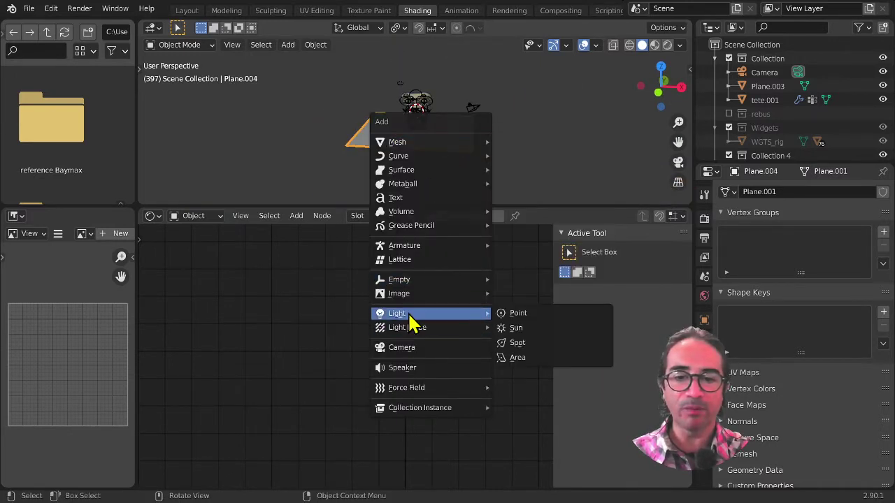
pyautogui.click(521, 328)
pyautogui.click(434, 93)
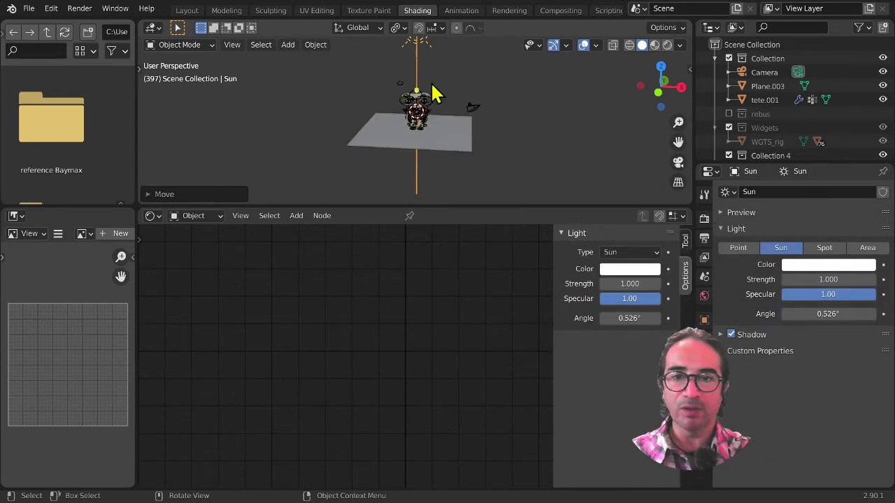
# - Tilt the Sun light in two viewing directions and reposition it so it shines down on the robot at an angle
pyautogui.press('r')
pyautogui.click(440, 140)
pyautogui.press('g')
pyautogui.click(457, 136)
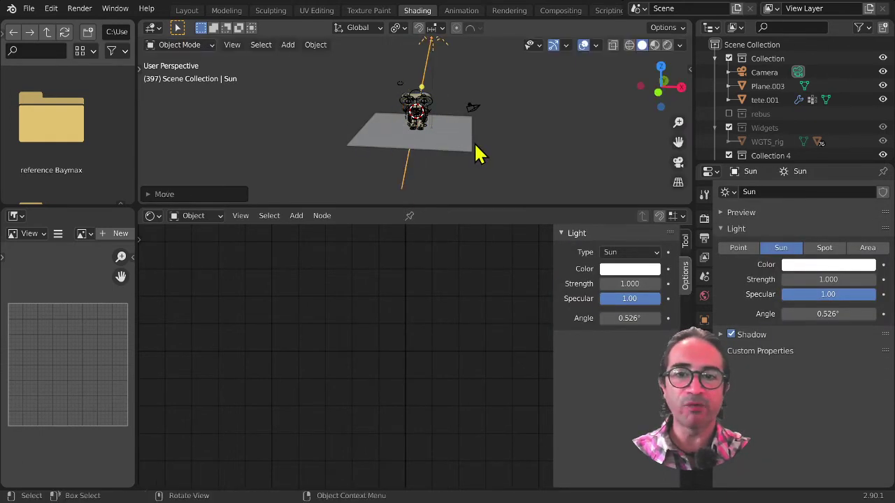
pyautogui.moveTo(474, 143)
pyautogui.mouseDown(button='middle')
pyautogui.moveTo(372, 130)
pyautogui.moveTo(473, 128)
pyautogui.mouseUp(button='middle')
pyautogui.press('r')
pyautogui.click(419, 164)
pyautogui.press('g')
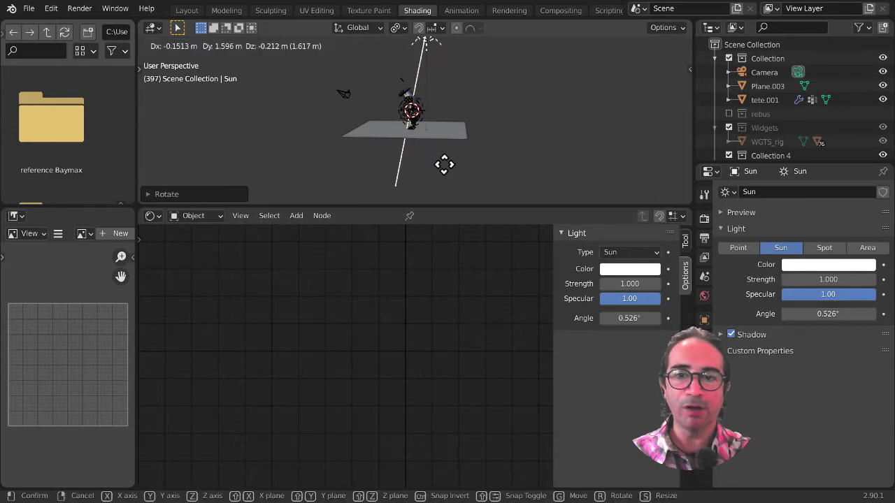
pyautogui.click(446, 160)
# - Set the viewport to rendered shading and examine the robot's shadow on the floor plane
pyautogui.moveTo(448, 155); pyautogui.dragTo(504, 140, button='middle')
pyautogui.scroll(5, 462, 135)
pyautogui.keyDown('shift'); pyautogui.moveTo(445, 132); pyautogui.dragTo(469, 162, button='middle'); pyautogui.keyUp('shift')
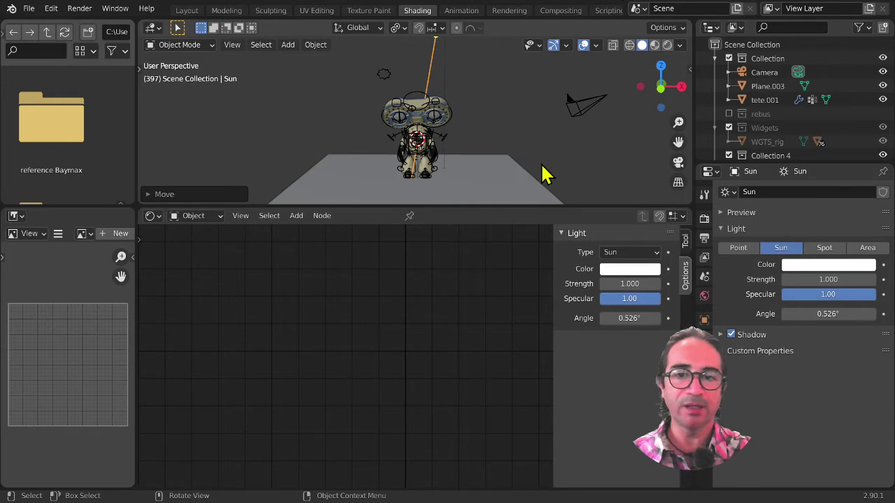
pyautogui.moveTo(545, 175); pyautogui.dragTo(455, 190, button='middle')
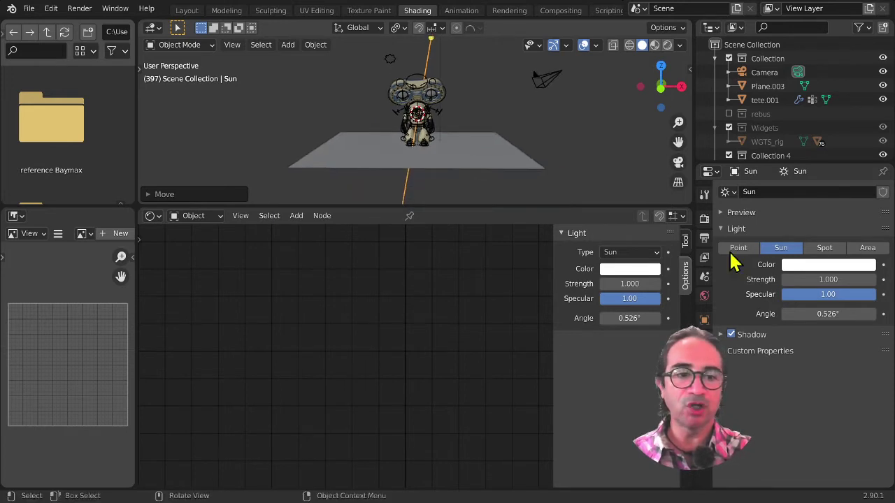
pyautogui.click(654, 46)
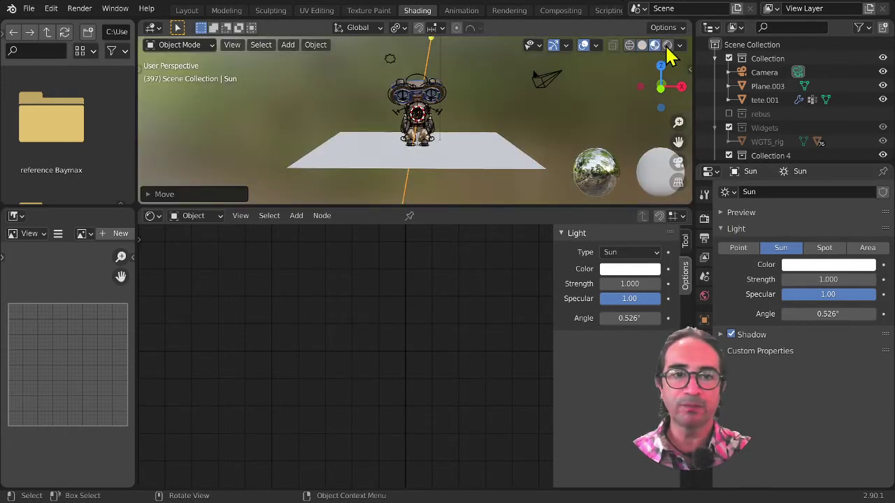
pyautogui.click(667, 45)
pyautogui.scroll(2, 475, 174)
pyautogui.moveTo(476, 174)
pyautogui.mouseDown(button='middle')
pyautogui.moveTo(492, 176)
pyautogui.moveTo(461, 171)
pyautogui.mouseUp(button='middle')
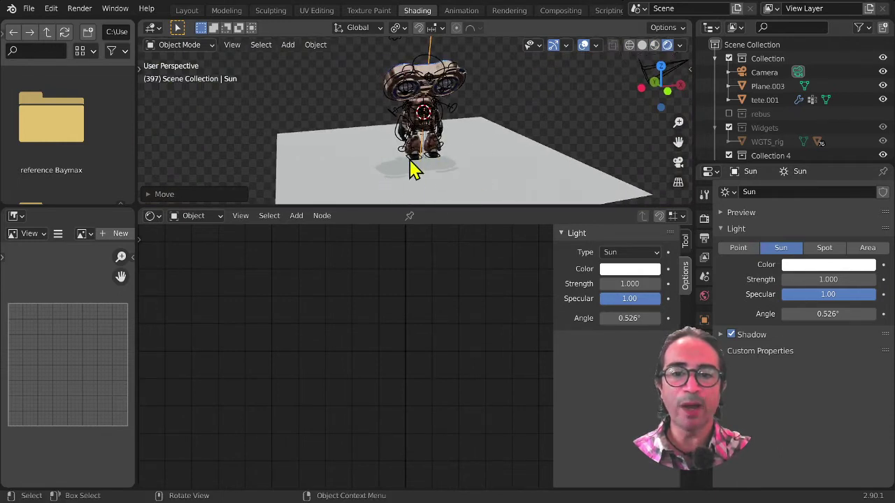
pyautogui.scroll(-1, 368, 268)
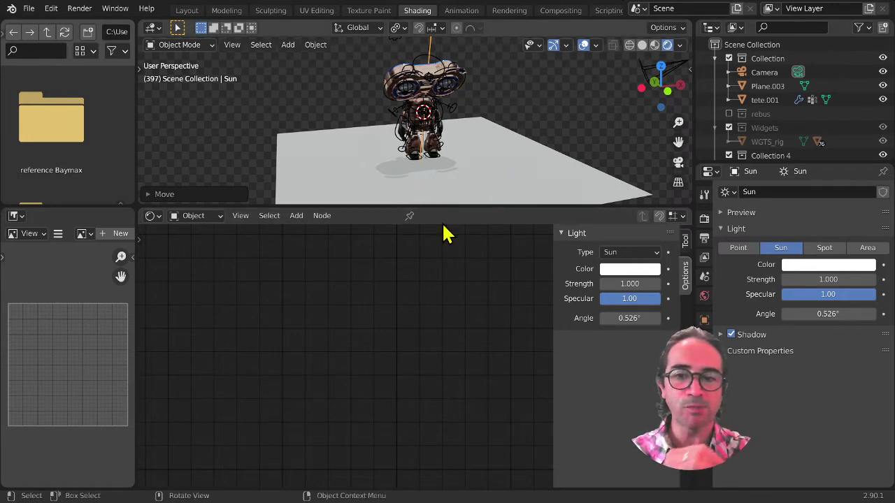
# - Select the floor plane and create a new material for it named fake-ombrage
pyautogui.scroll(-4, 351, 331)
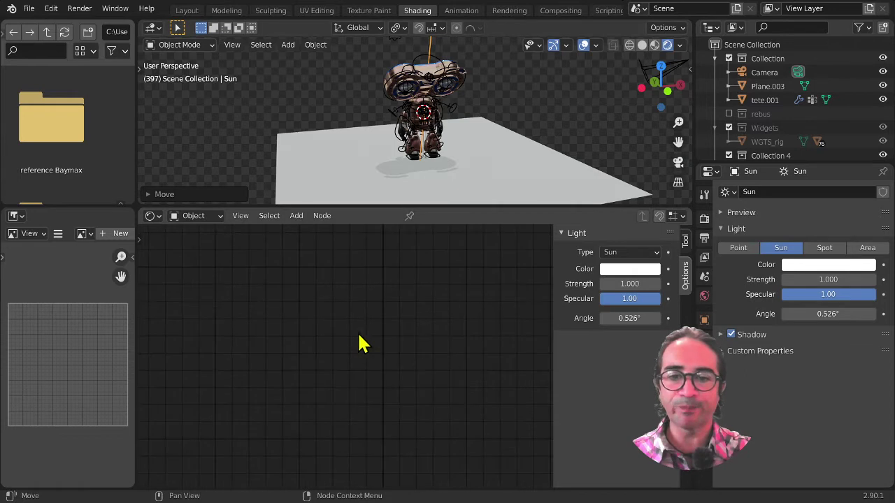
pyautogui.scroll(-2, 360, 341)
pyautogui.click(493, 181)
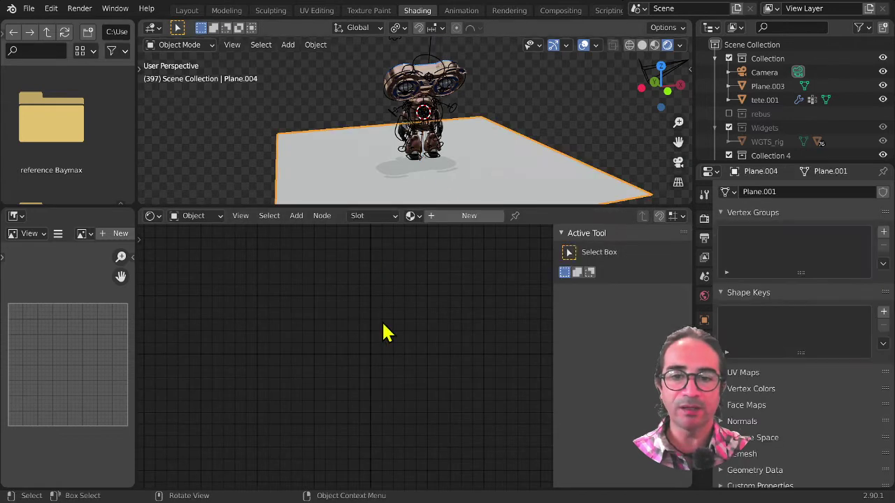
pyautogui.moveTo(340, 364); pyautogui.dragTo(345, 365, button='middle')
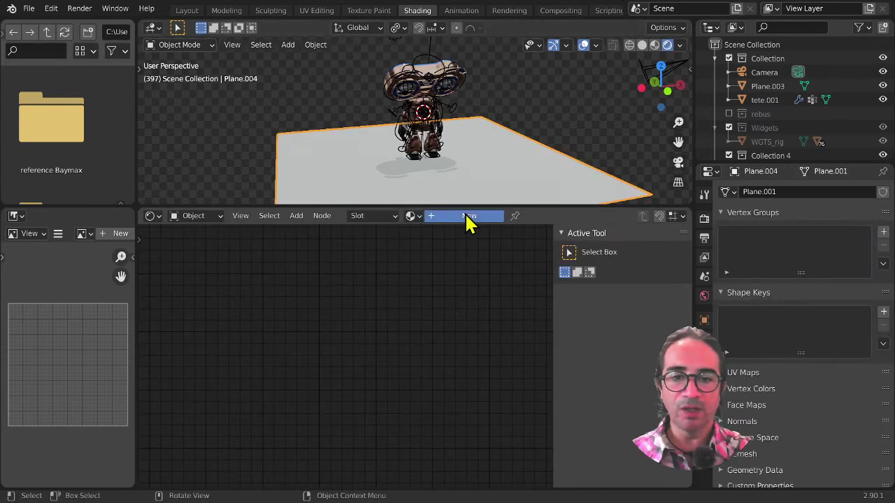
pyautogui.click(469, 216)
pyautogui.doubleClick(490, 215)
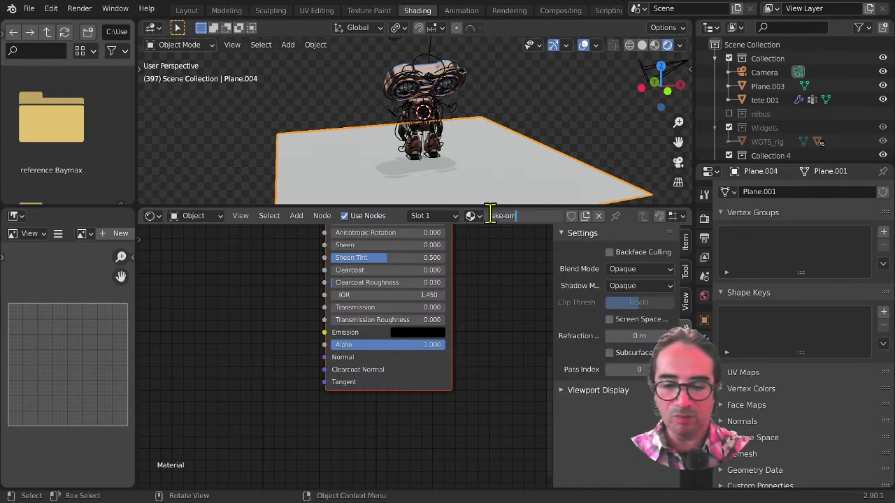
pyautogui.press('Return')
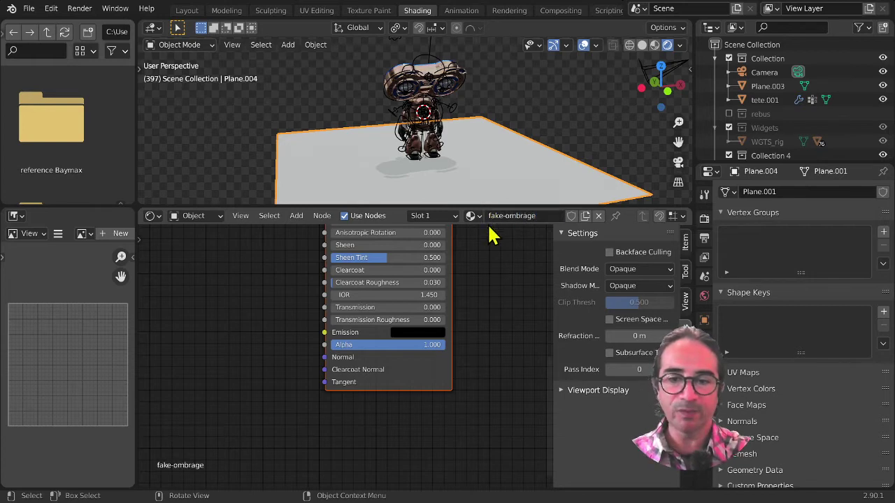
# - Delete the default Principled BSDF node from the fake-ombrage material, keeping only the Material Output
pyautogui.moveTo(352, 306); pyautogui.dragTo(326, 277, button='middle')
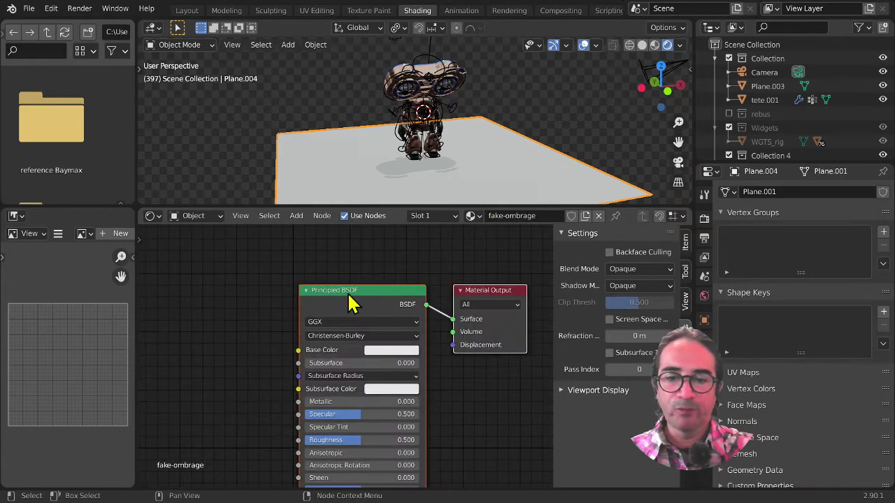
pyautogui.click(360, 293)
pyautogui.moveTo(360, 292); pyautogui.dragTo(329, 294)
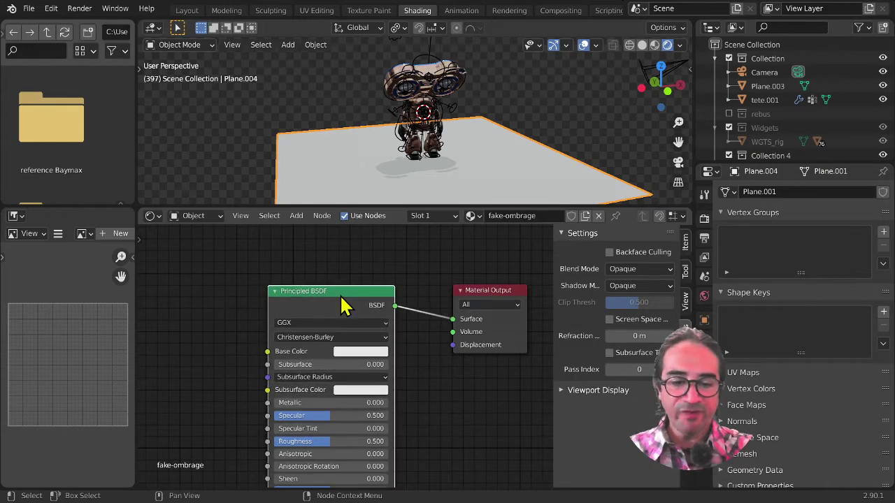
pyautogui.press('Delete')
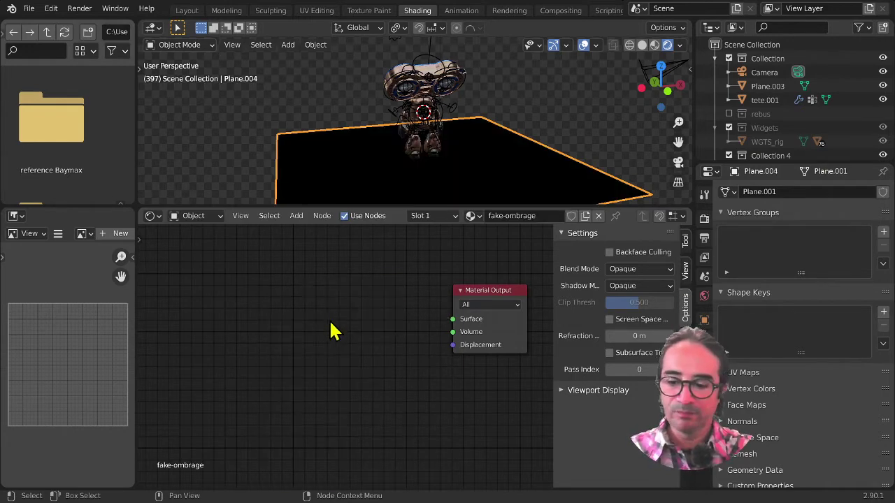
# - Add a Transparent BSDF node to the floor material and connect it to the Material Output's Surface input
pyautogui.hotkey('shift', 'a')
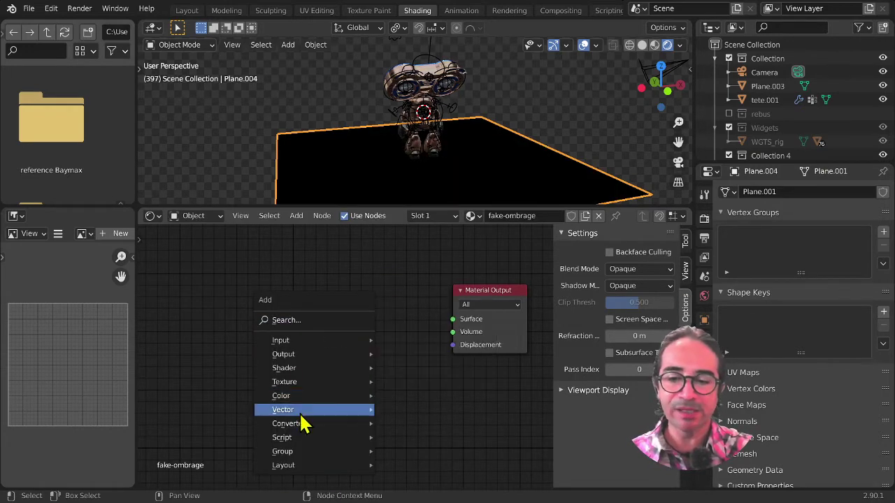
pyautogui.moveTo(292, 393)
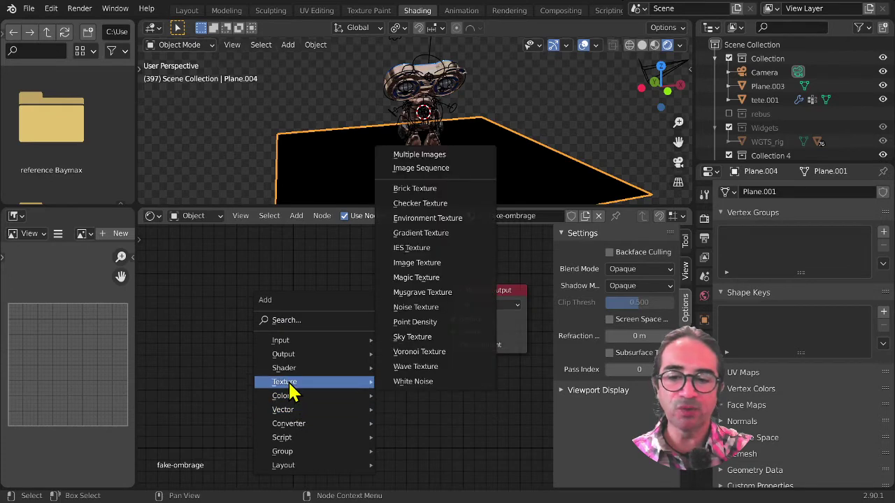
pyautogui.moveTo(296, 370)
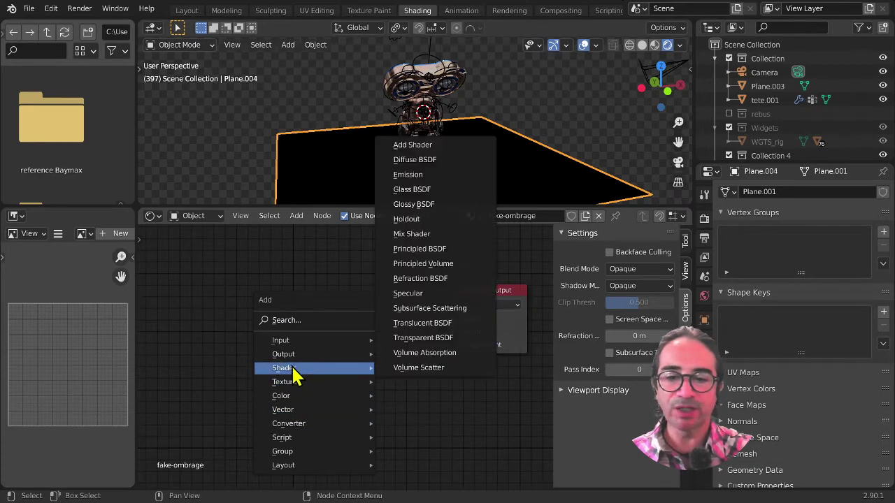
pyautogui.click(431, 338)
pyautogui.click(243, 372)
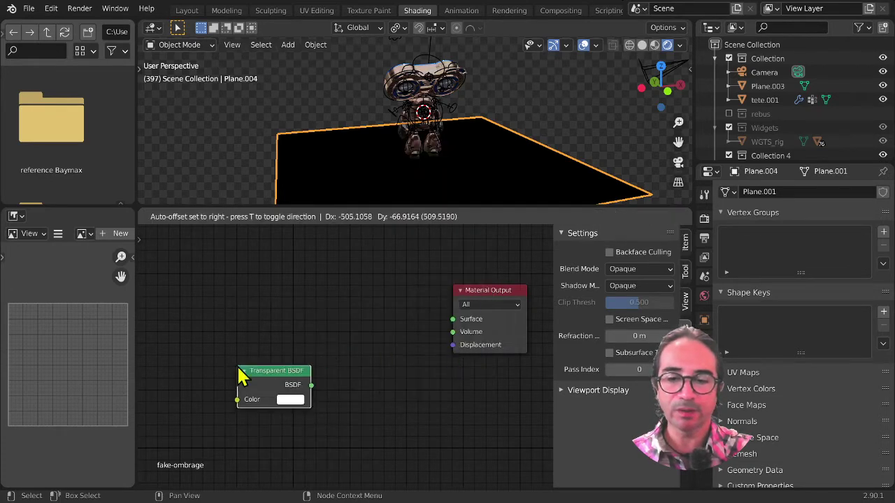
pyautogui.moveTo(311, 386); pyautogui.dragTo(453, 319)
pyautogui.moveTo(246, 381); pyautogui.dragTo(213, 386)
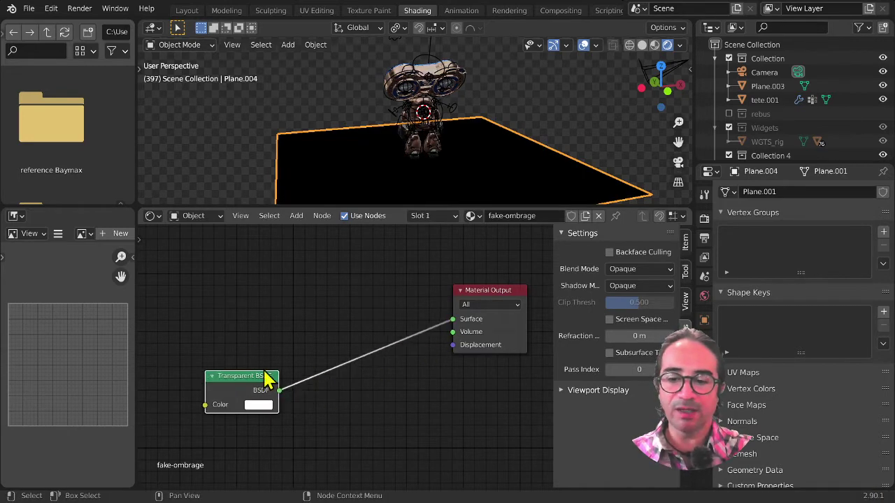
# - Add a Diffuse BSDF node above the Transparent BSDF and connect it to the Material Output's Surface in its place
pyautogui.hotkey('shift', 'a')
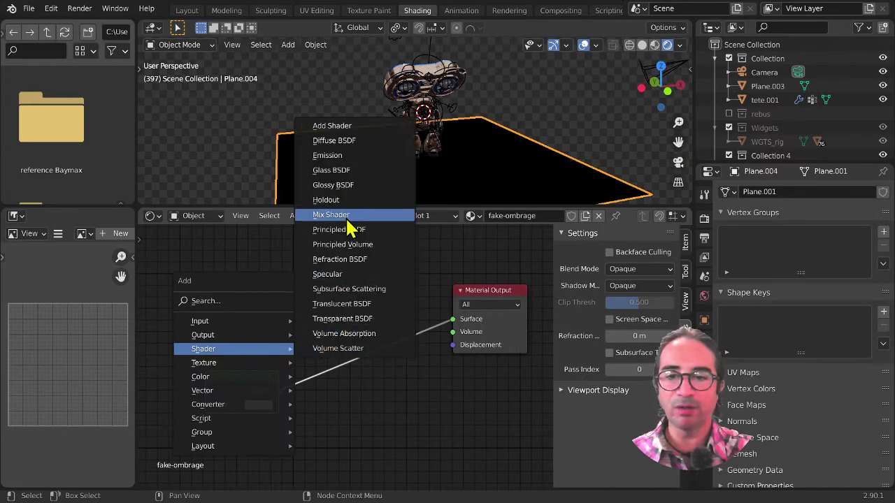
pyautogui.click(350, 141)
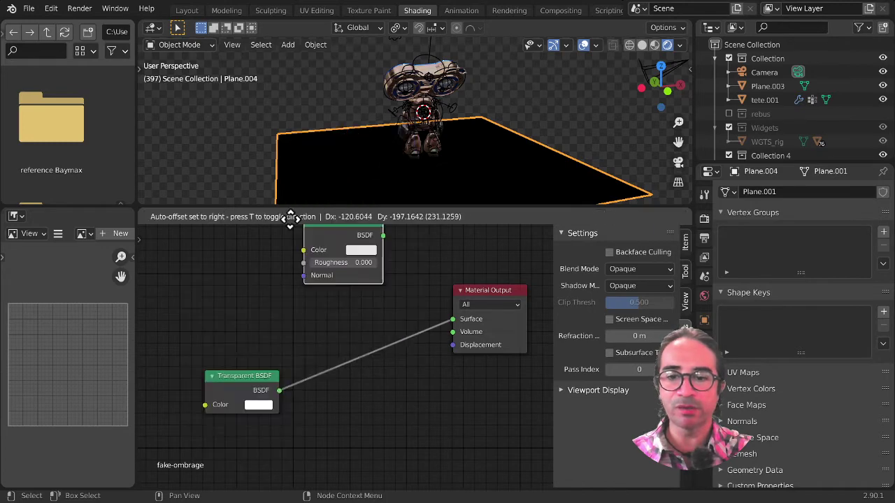
pyautogui.click(251, 318)
pyautogui.moveTo(373, 367); pyautogui.dragTo(432, 378, button='middle')
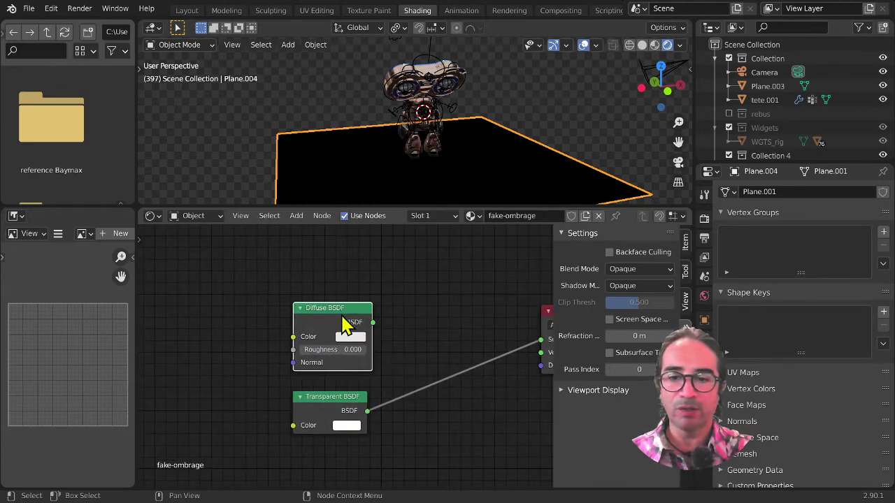
pyautogui.keyDown('ctrl'); pyautogui.keyDown('shift'); pyautogui.click(351, 320); pyautogui.keyUp('shift'); pyautogui.keyUp('ctrl')
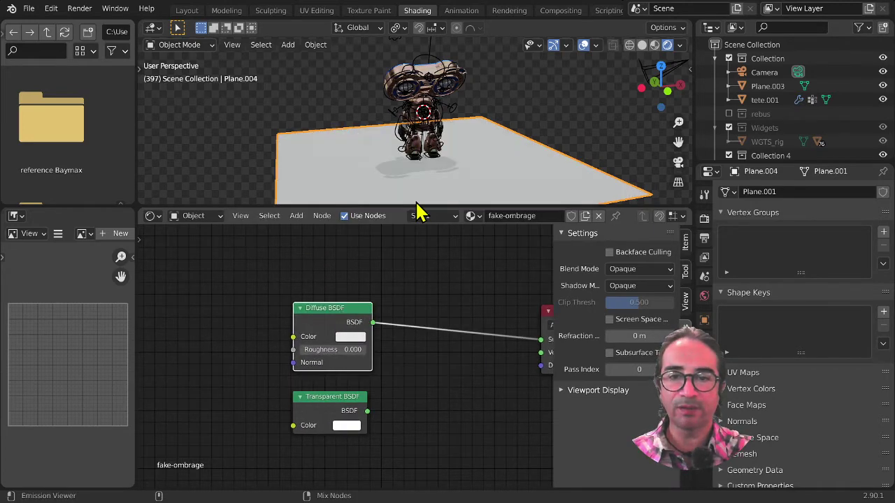
# - Set the Diffuse BSDF's color to a very dark purple
pyautogui.click(353, 337)
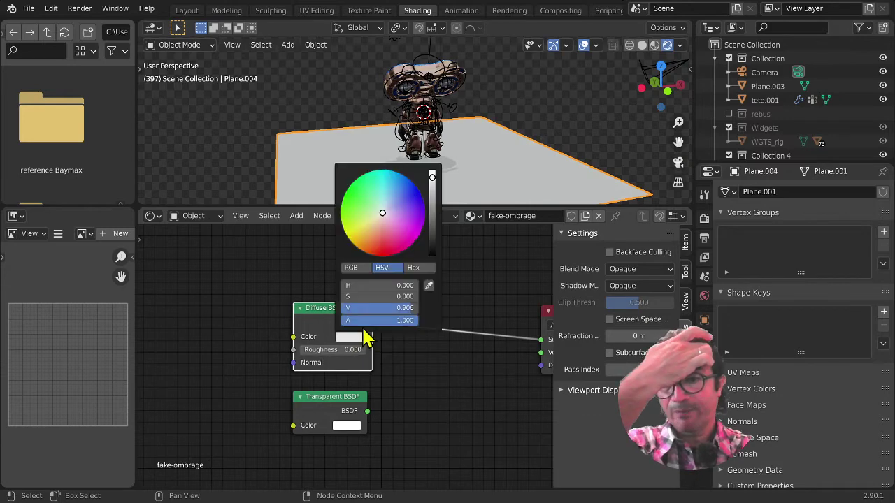
pyautogui.click(433, 244)
pyautogui.click(387, 250)
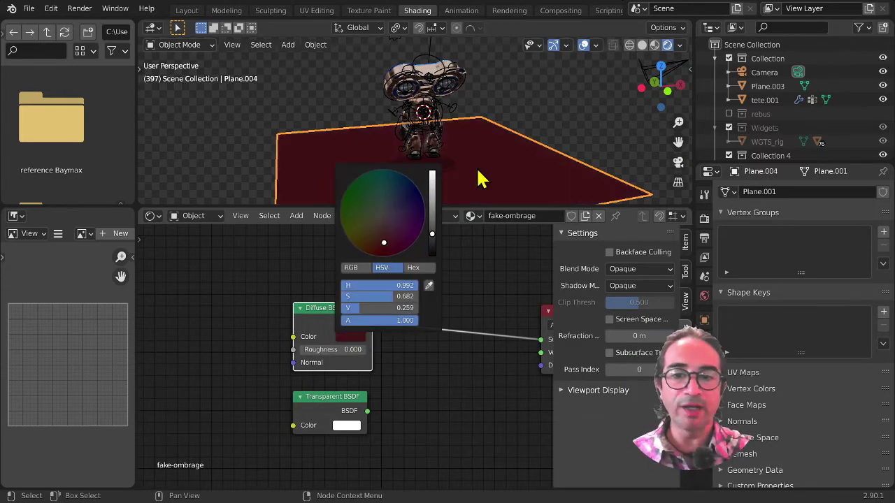
pyautogui.click(349, 339)
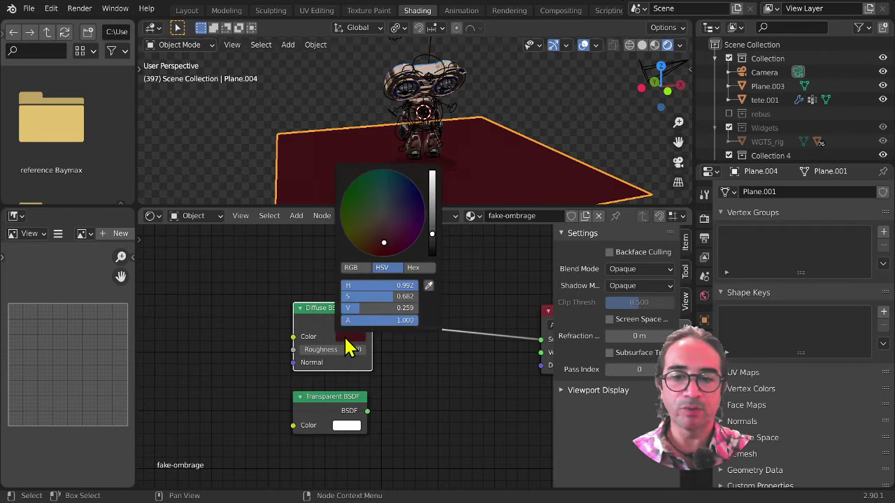
pyautogui.click(432, 237)
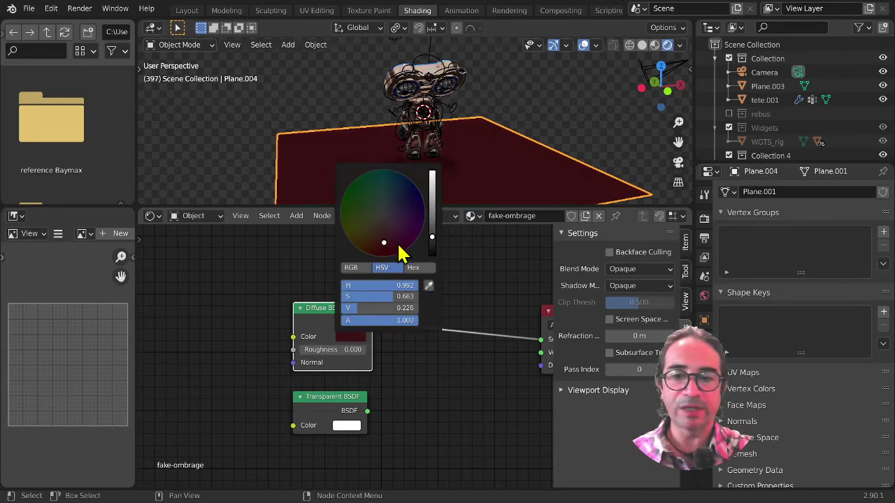
pyautogui.click(397, 245)
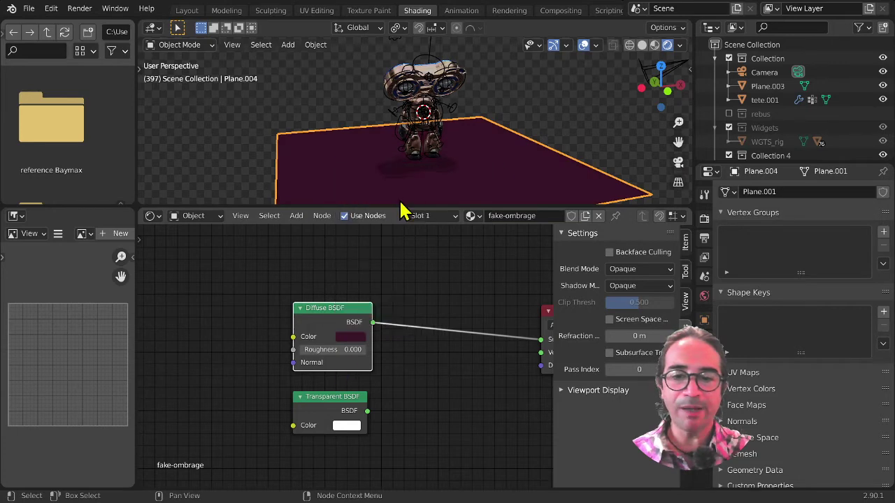
# - Insert a Mix Shader between the Diffuse BSDF and the Material Output, and connect the Transparent BSDF to its second Shader input
pyautogui.scroll(-2, 350, 413)
pyautogui.moveTo(340, 399); pyautogui.dragTo(349, 401)
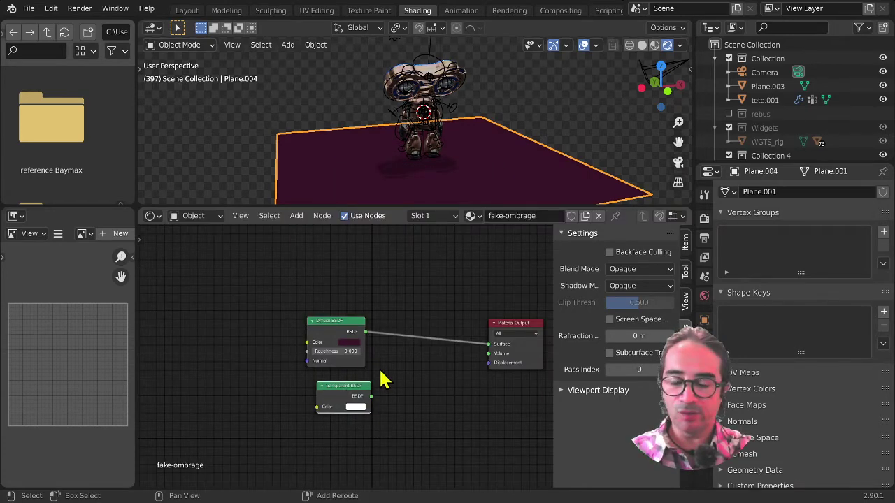
pyautogui.hotkey('shift', 'a')
pyautogui.moveTo(385, 374)
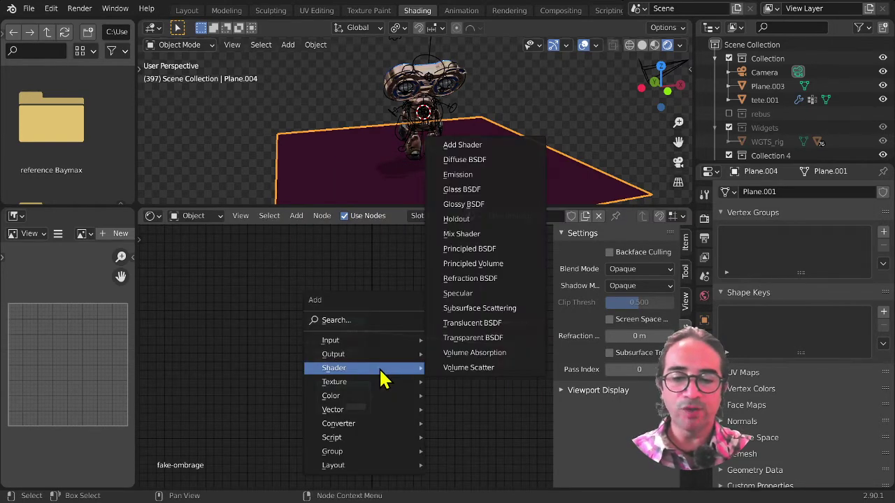
pyautogui.click(475, 243)
pyautogui.click(407, 321)
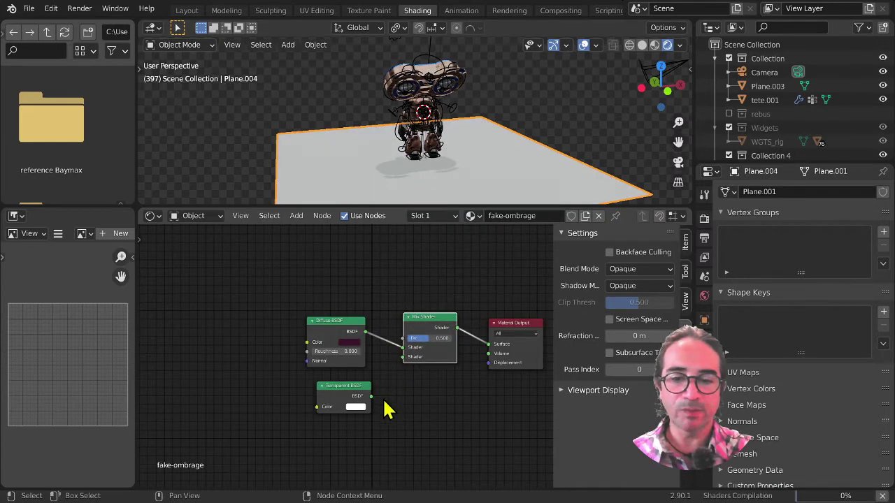
pyautogui.scroll(1, 388, 410)
pyautogui.moveTo(378, 407); pyautogui.dragTo(418, 357)
# - Rearrange the shader nodes by moving the dark purple Diffuse BSDF farther away from the Mix Shader
pyautogui.click(327, 329)
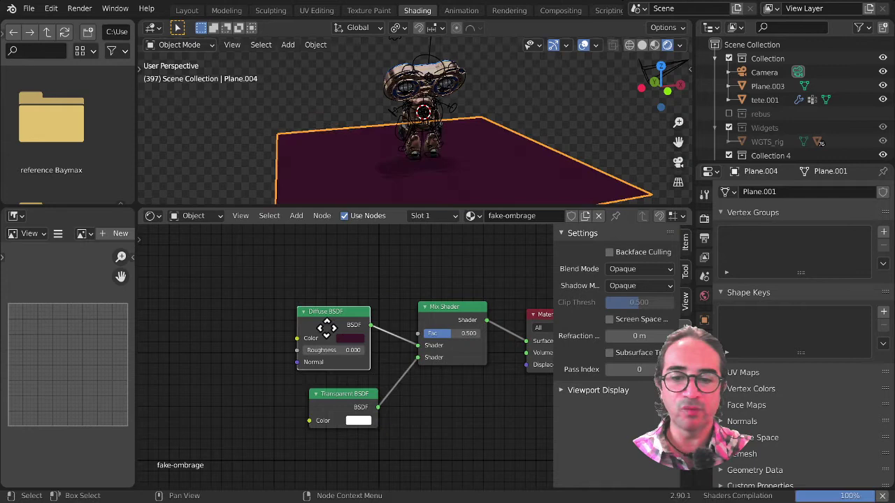
pyautogui.click(332, 402)
pyautogui.moveTo(235, 400); pyautogui.dragTo(337, 367, button='middle')
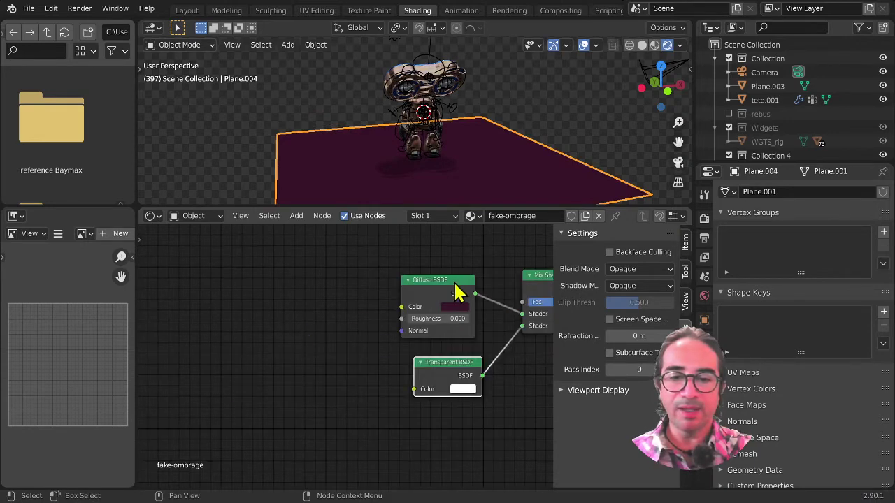
pyautogui.moveTo(457, 290); pyautogui.dragTo(367, 339)
pyautogui.moveTo(412, 309); pyautogui.dragTo(369, 360, button='middle')
# - Add a second Diffuse BSDF above the dark purple one and connect it to the Mix Shader's Fac input
pyautogui.hotkey('shift', 'a')
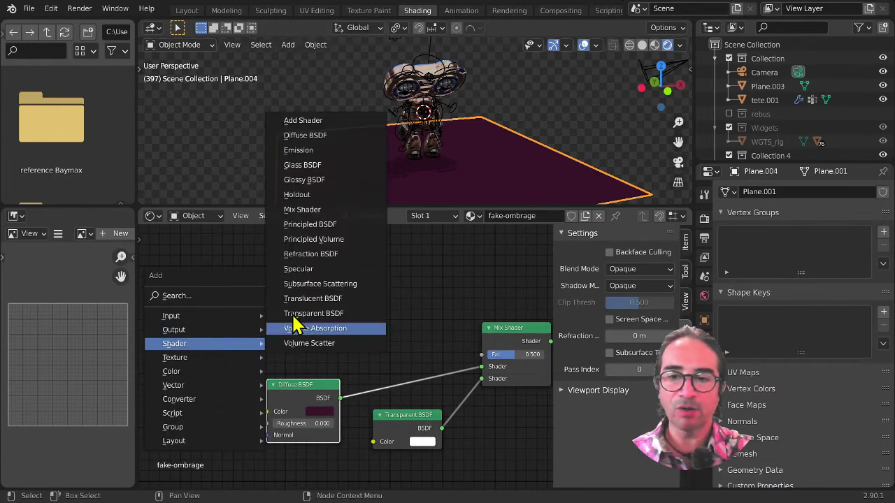
pyautogui.click(307, 135)
pyautogui.click(208, 302)
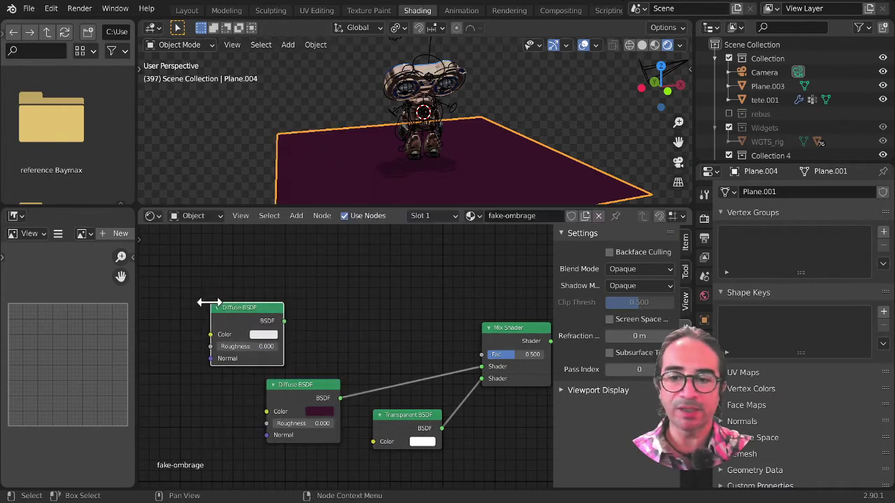
pyautogui.moveTo(284, 321); pyautogui.dragTo(481, 354)
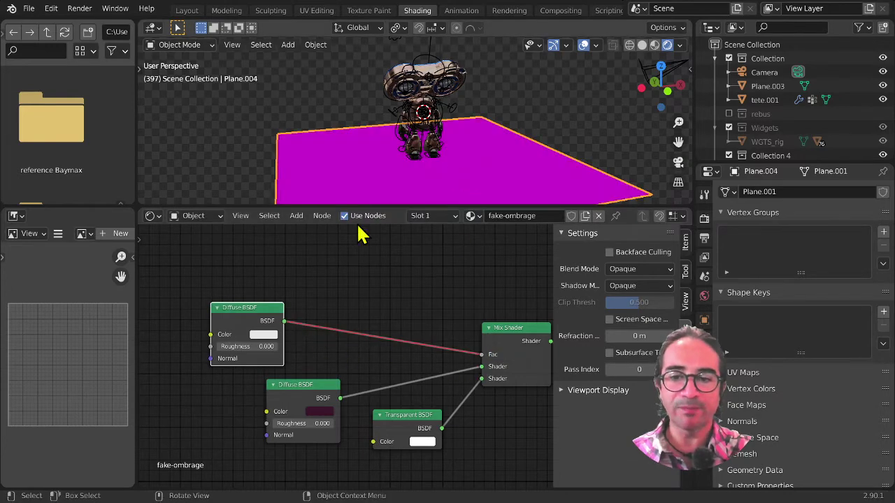
# - Make room between the white Diffuse BSDF and the Mix Shader, and insert a Shader to RGB node on their link
pyautogui.moveTo(253, 309); pyautogui.dragTo(232, 284)
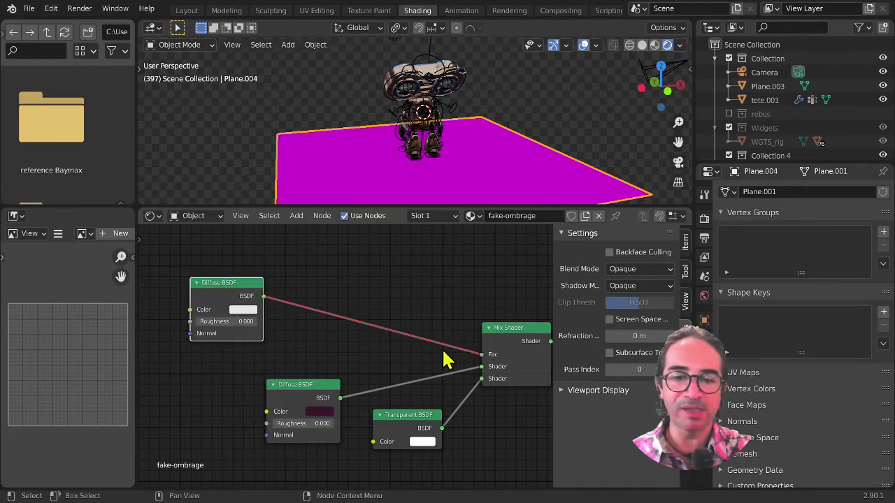
pyautogui.moveTo(505, 326); pyautogui.dragTo(495, 311)
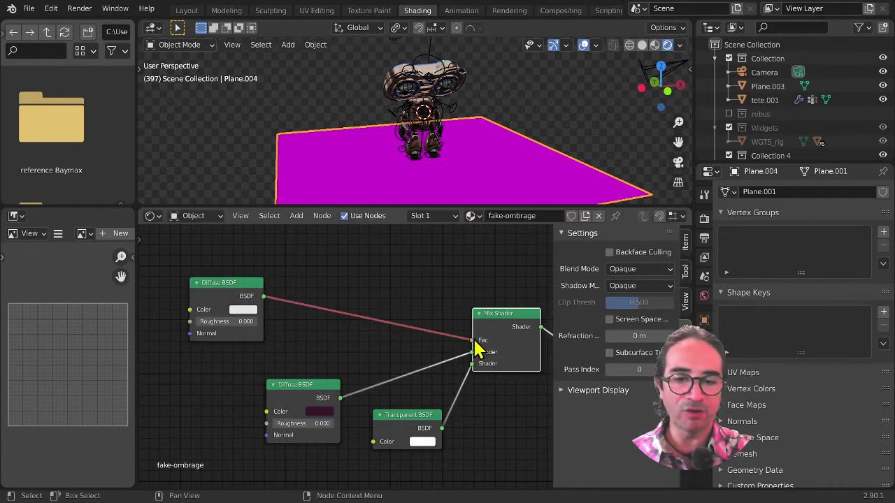
pyautogui.hotkey('shift', 'a')
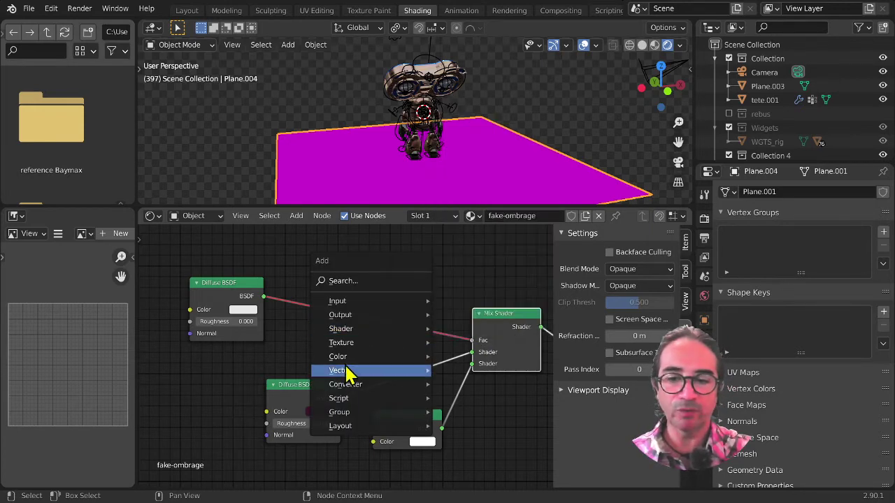
pyautogui.moveTo(352, 364)
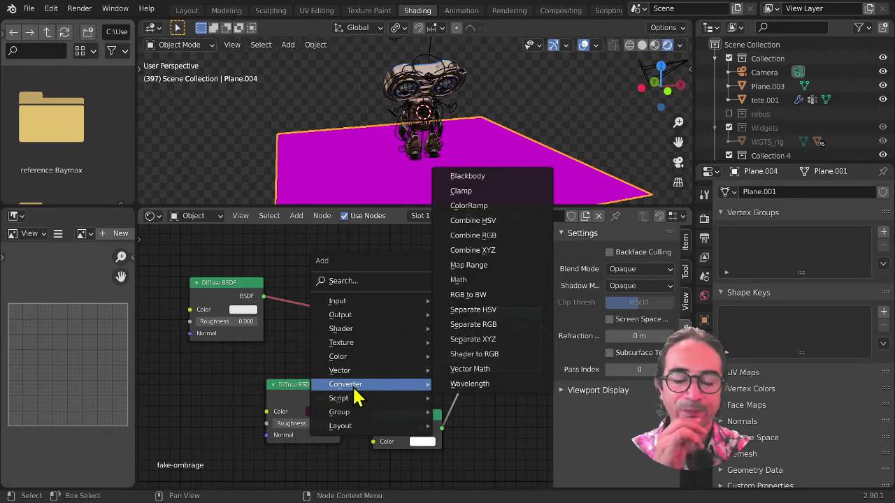
pyautogui.click(474, 355)
pyautogui.click(311, 280)
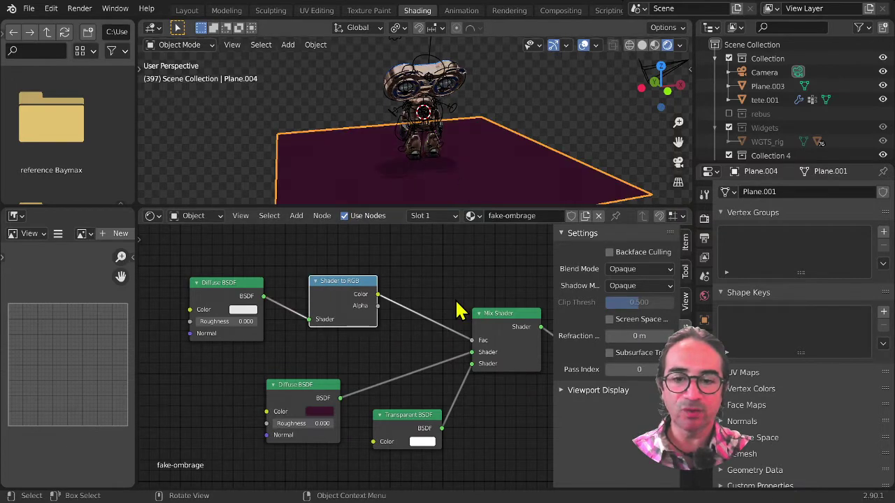
# - Insert a ColorRamp between the Shader to RGB and Mix Shader nodes, shift its black stop towards white, and place the white stop at about 0.872
pyautogui.moveTo(253, 284); pyautogui.dragTo(234, 284)
pyautogui.moveTo(344, 281); pyautogui.dragTo(311, 276)
pyautogui.hotkey('shift', 'a')
pyautogui.moveTo(316, 287)
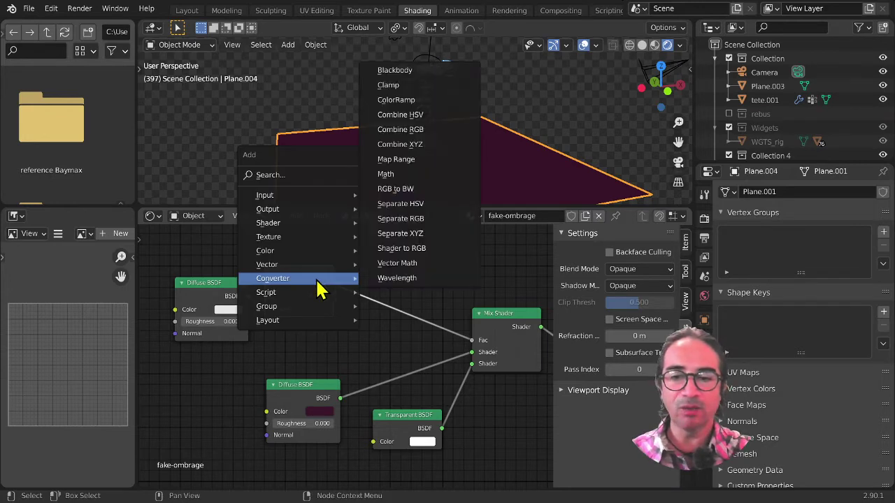
pyautogui.click(396, 99)
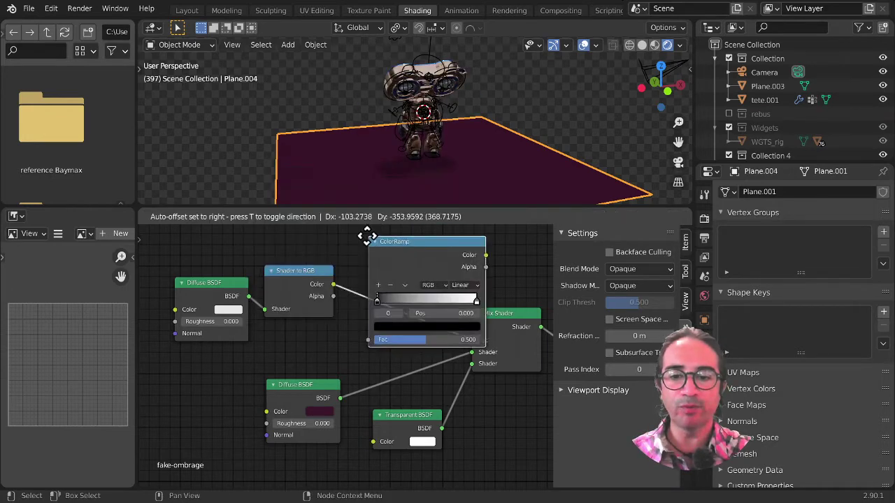
pyautogui.click(377, 245)
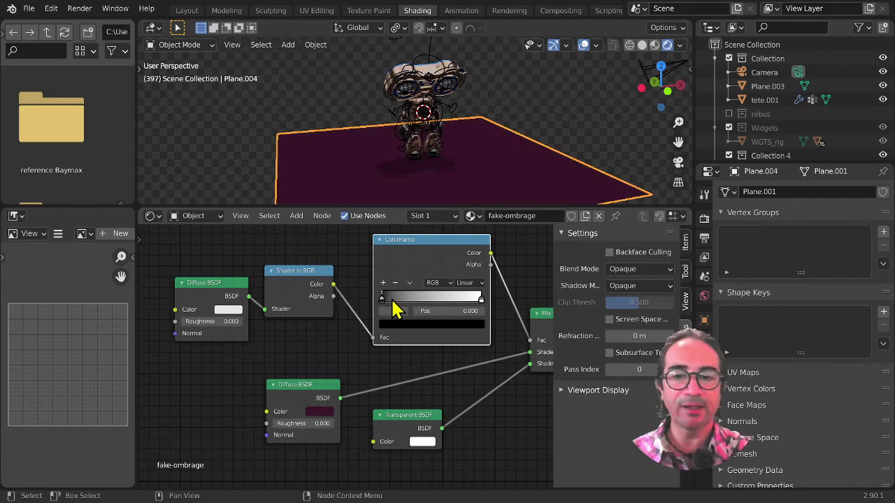
pyautogui.moveTo(392, 303); pyautogui.dragTo(463, 300)
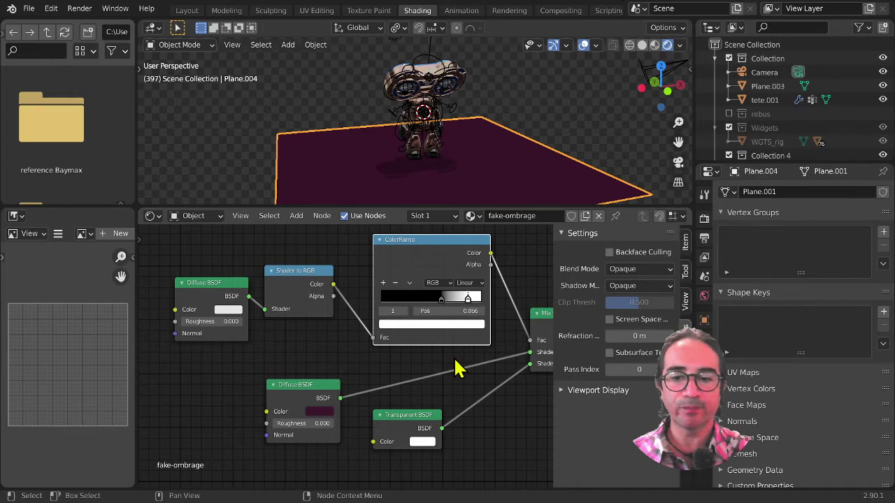
pyautogui.moveTo(401, 357); pyautogui.dragTo(347, 370, button='middle')
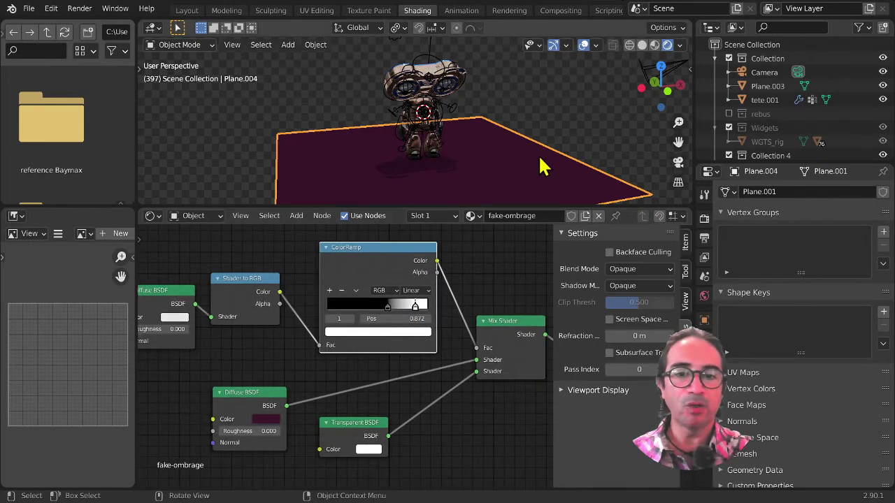
# - Set the fake-ombrage material's blend mode to Alpha Blend and its shadow mode to None
pyautogui.click(633, 270)
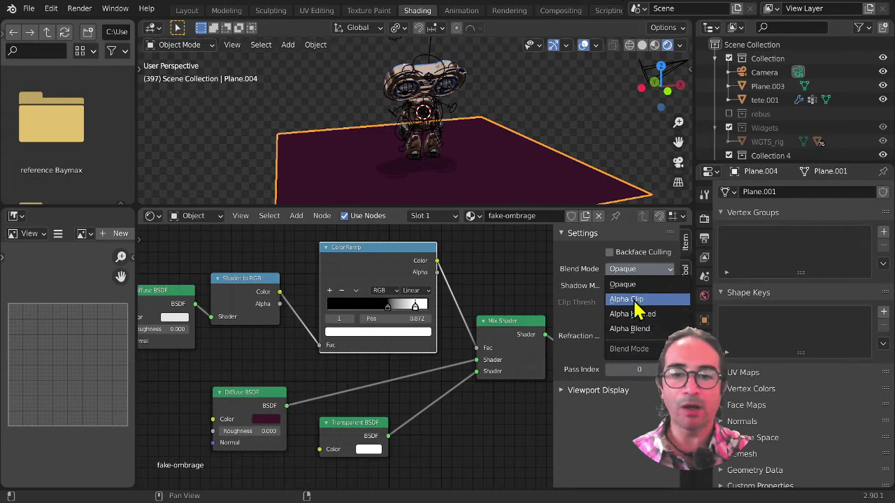
pyautogui.click(635, 302)
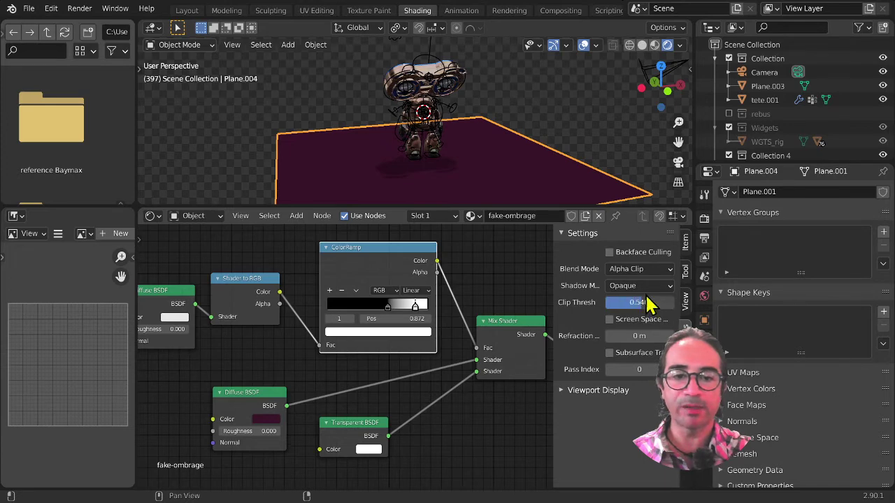
pyautogui.click(639, 271)
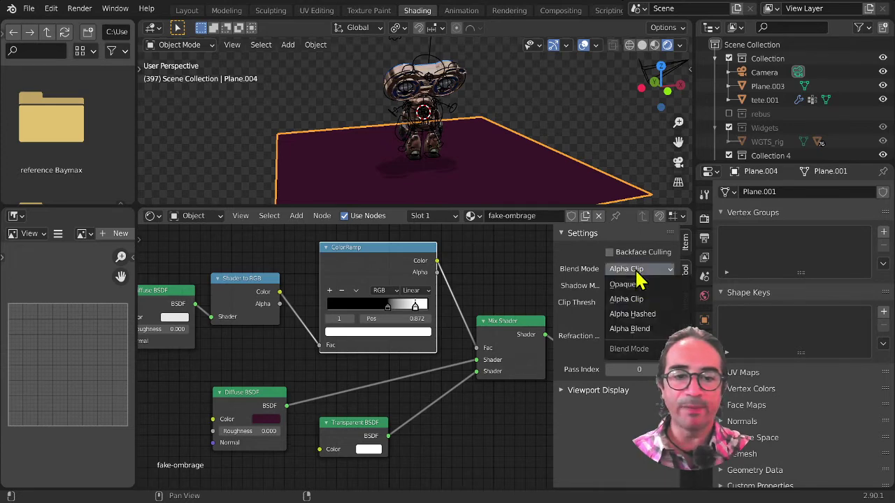
pyautogui.click(646, 330)
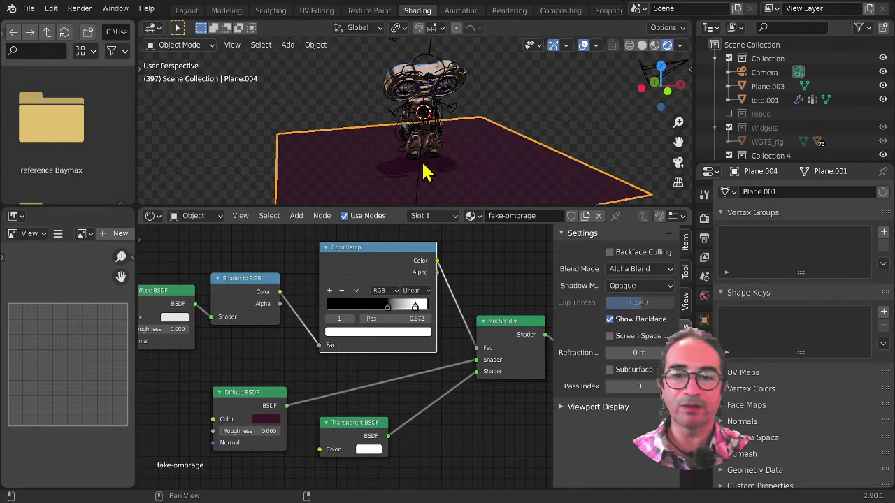
pyautogui.click(631, 286)
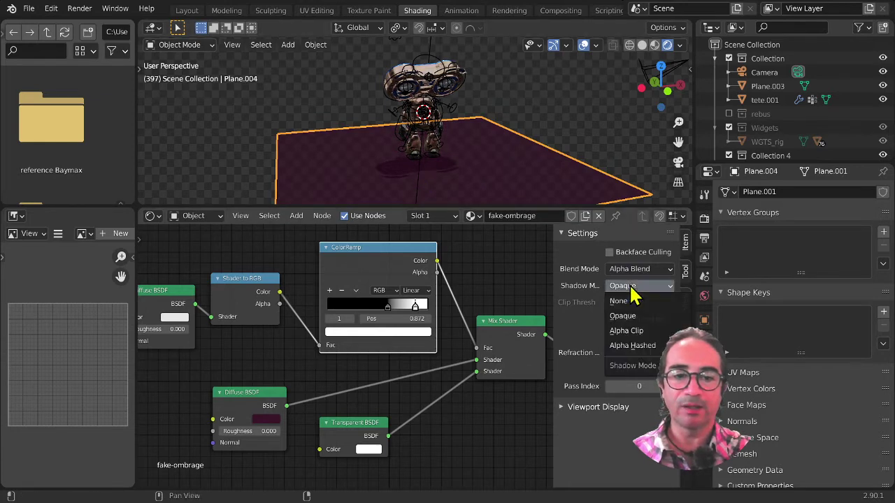
pyautogui.click(627, 302)
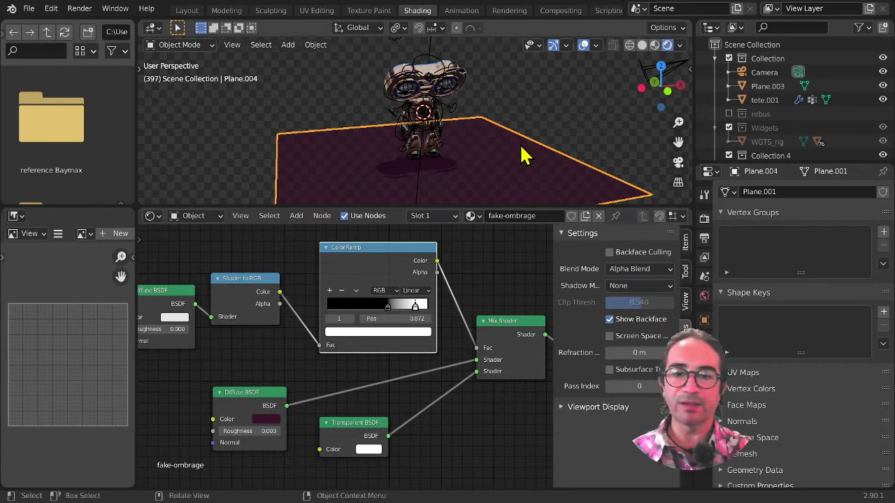
# - Adjust the ColorRamp stops, placing the black stop at about 0.171 and the white stop at about 0.721
pyautogui.moveTo(525, 156); pyautogui.dragTo(420, 171, button='middle')
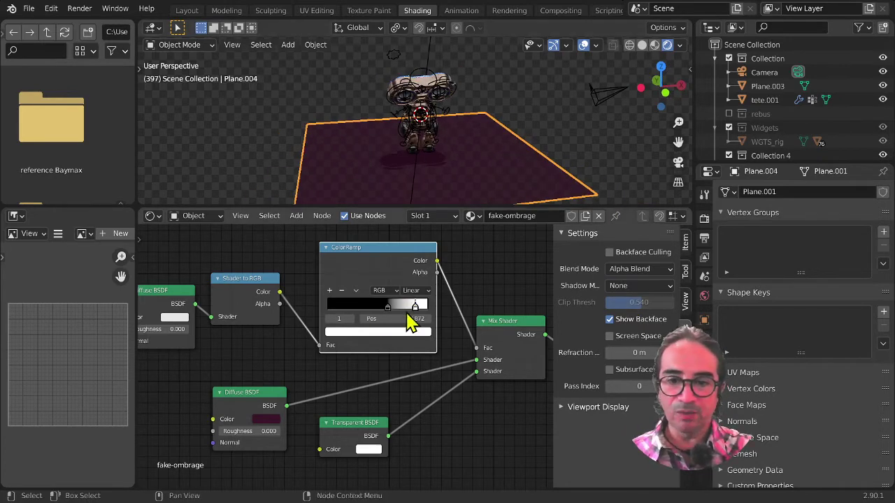
pyautogui.moveTo(412, 307); pyautogui.dragTo(442, 316)
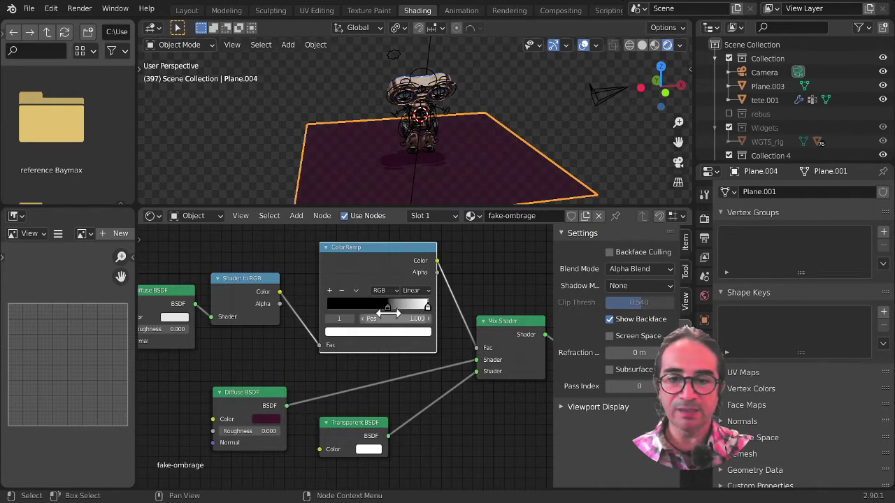
pyautogui.click(390, 308)
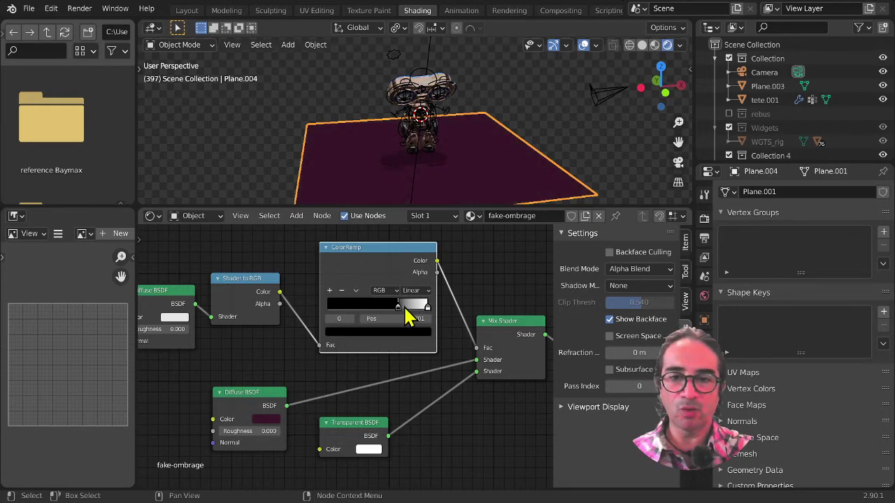
pyautogui.moveTo(381, 315); pyautogui.dragTo(332, 319)
pyautogui.scroll(3, 406, 179)
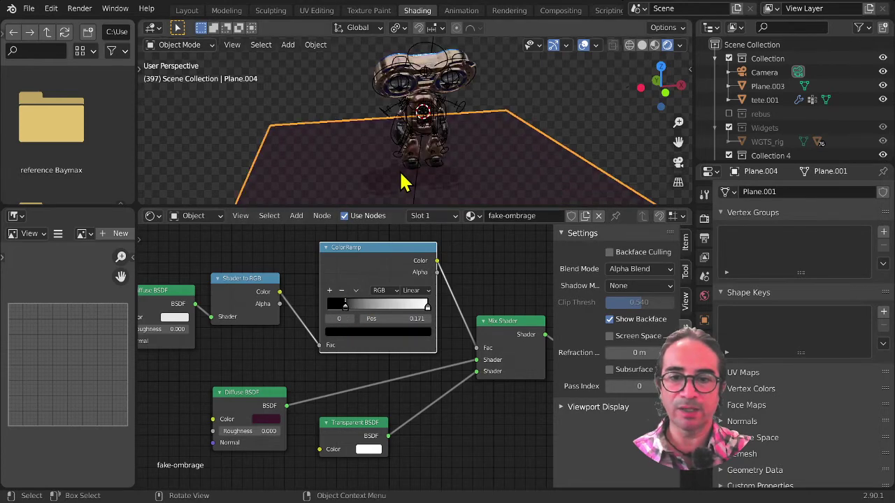
pyautogui.scroll(1, 398, 146)
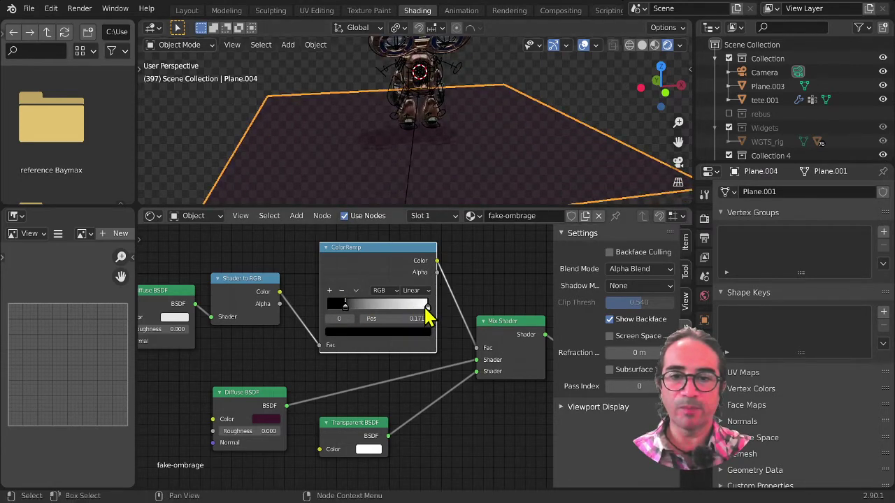
pyautogui.moveTo(428, 313); pyautogui.dragTo(401, 323)
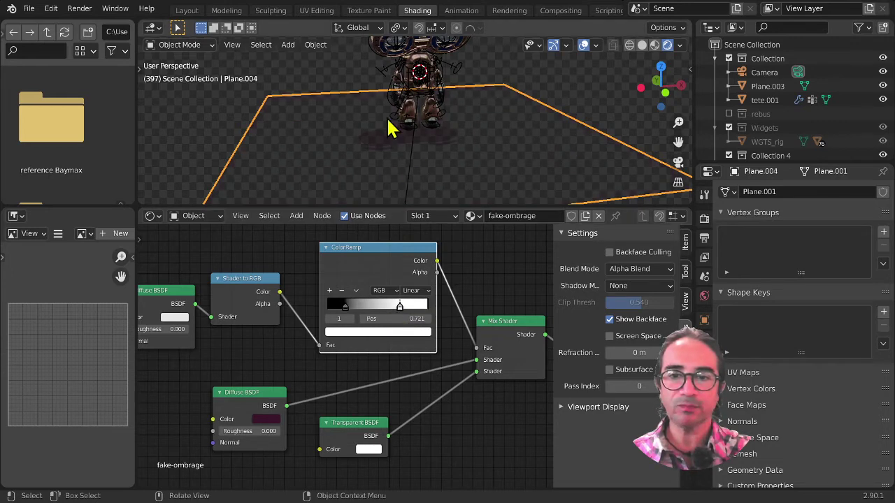
# - Select the Sun light and soften its shadow by setting the angle to about 12.3°
pyautogui.moveTo(389, 124); pyautogui.dragTo(470, 142, button='middle')
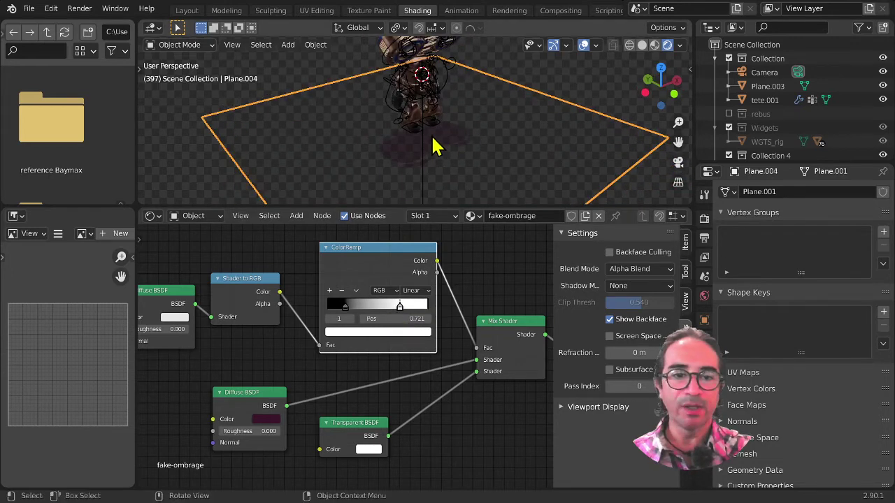
pyautogui.scroll(-4, 441, 162)
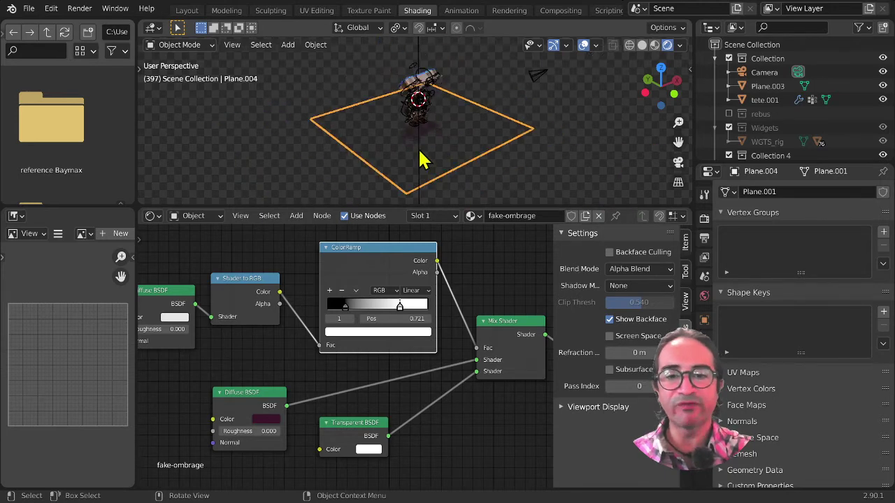
pyautogui.click(419, 160)
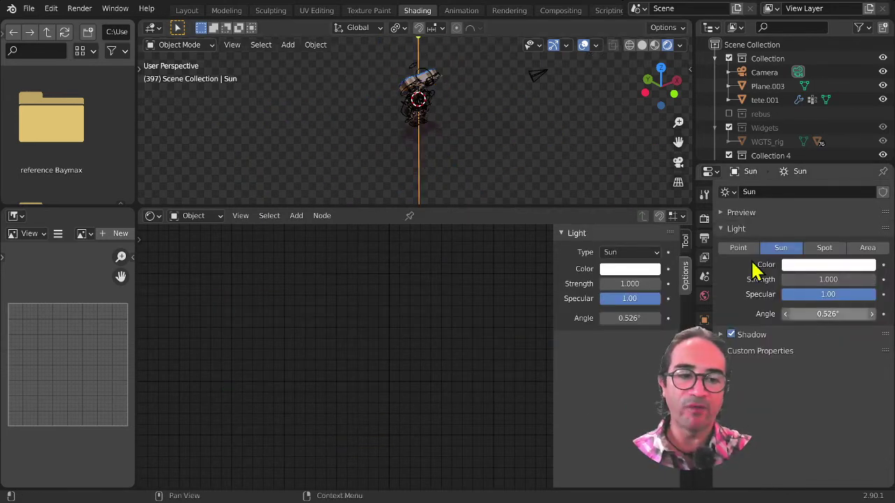
pyautogui.scroll(2, 462, 162)
pyautogui.scroll(2, 461, 162)
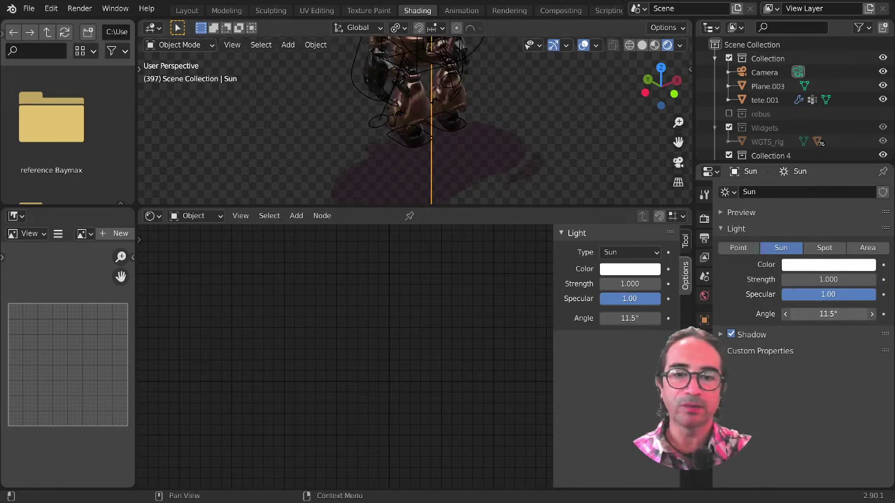
pyautogui.moveTo(827, 314); pyautogui.dragTo(828, 314)
pyautogui.scroll(-1, 448, 117)
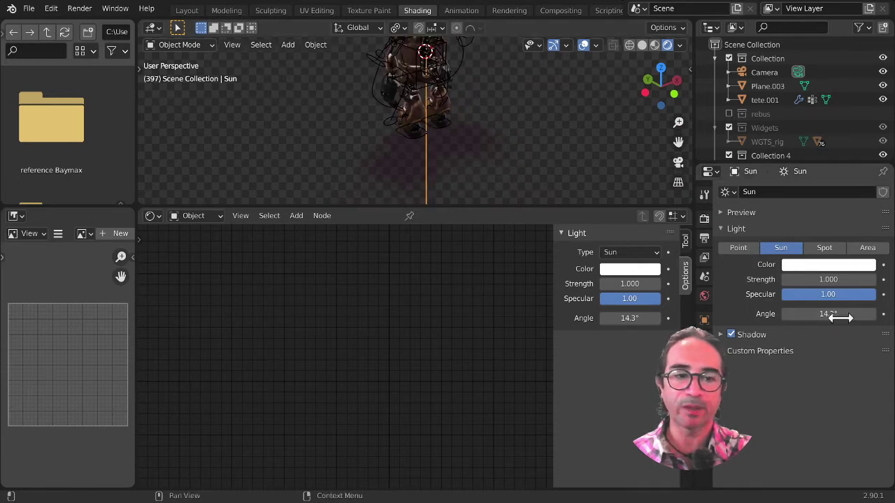
pyautogui.moveTo(828, 314); pyautogui.dragTo(824, 314)
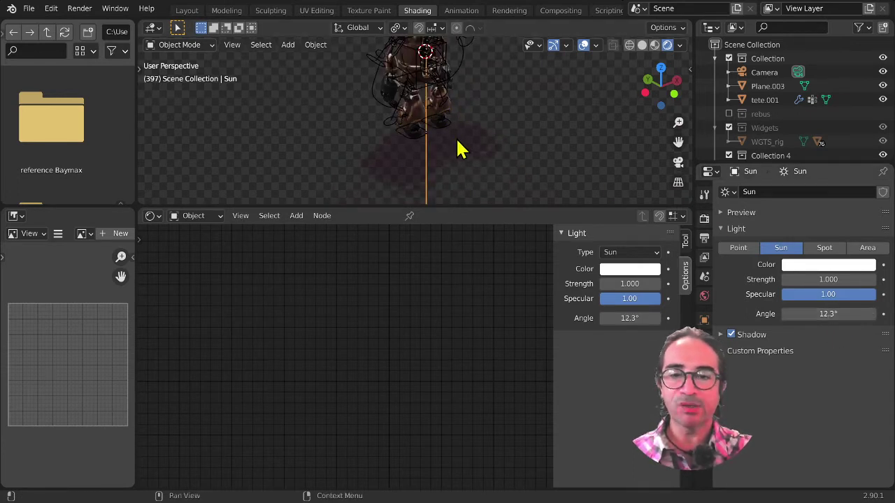
# - Select the floor plane again and move its Material Output node farther away from the Mix Shader
pyautogui.scroll(-3, 458, 140)
pyautogui.moveTo(433, 161)
pyautogui.mouseDown(button='middle')
pyautogui.moveTo(408, 113)
pyautogui.moveTo(431, 160)
pyautogui.mouseUp(button='middle')
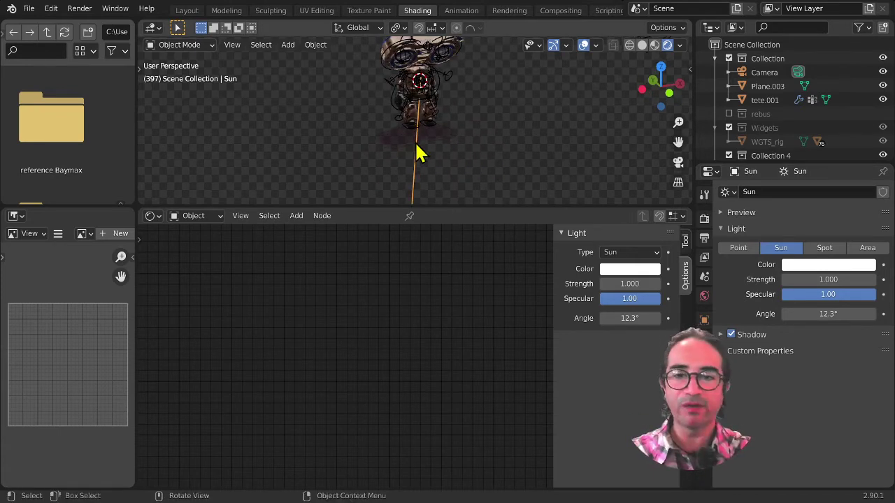
pyautogui.press('KP_0')
pyautogui.scroll(-5, 443, 156)
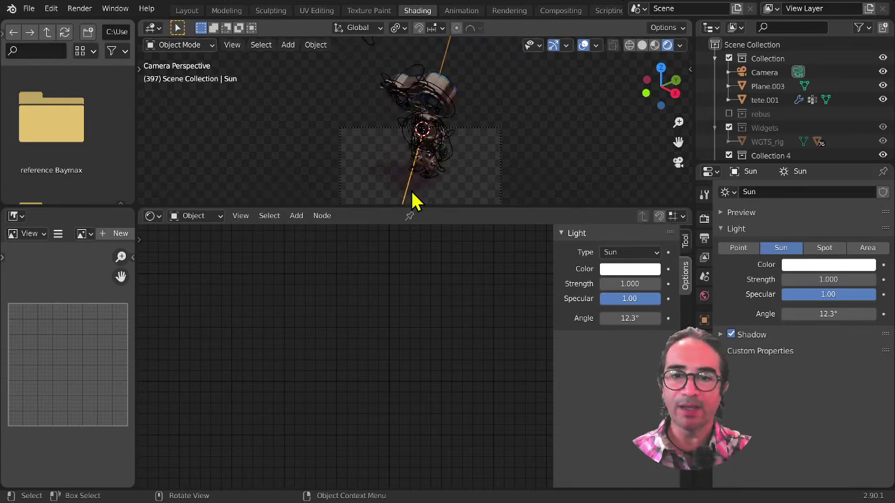
pyautogui.moveTo(409, 199); pyautogui.dragTo(376, 156, button='middle')
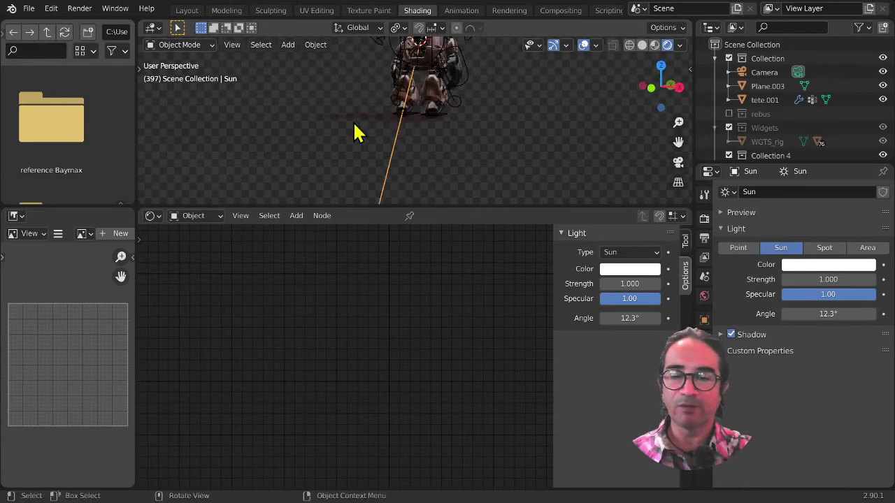
pyautogui.click(355, 126)
pyautogui.scroll(-4, 475, 401)
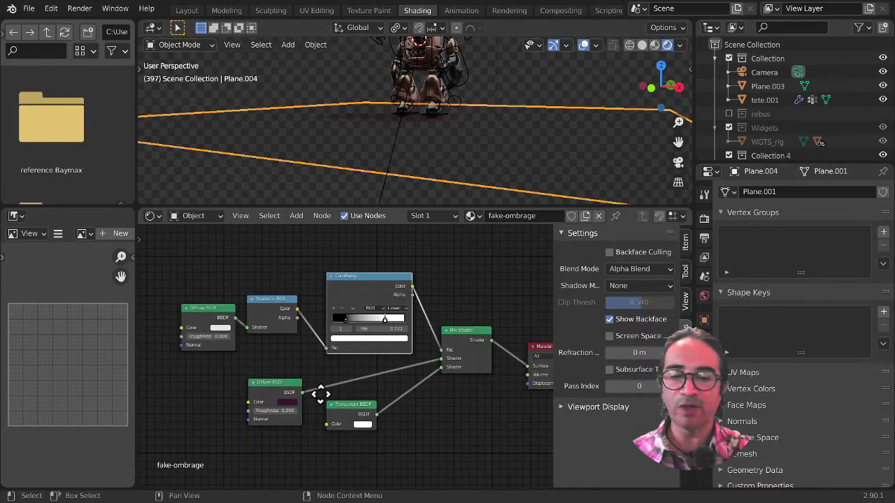
pyautogui.moveTo(320, 394); pyautogui.dragTo(153, 400, button='middle')
pyautogui.moveTo(399, 353); pyautogui.dragTo(457, 276)
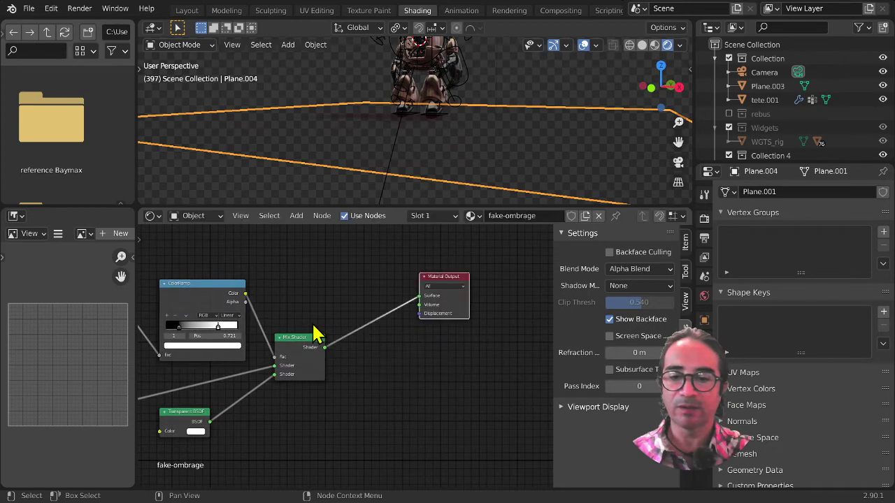
pyautogui.moveTo(332, 313); pyautogui.dragTo(359, 363, button='middle')
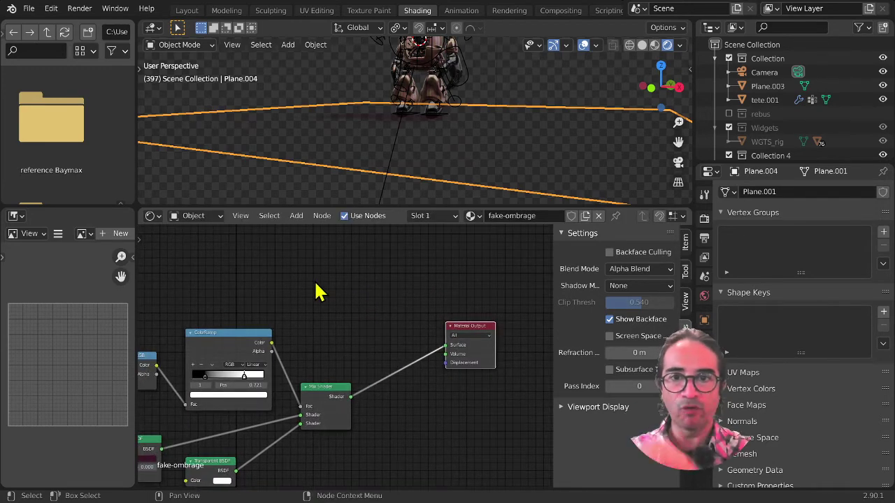
pyautogui.moveTo(467, 328); pyautogui.dragTo(477, 348)
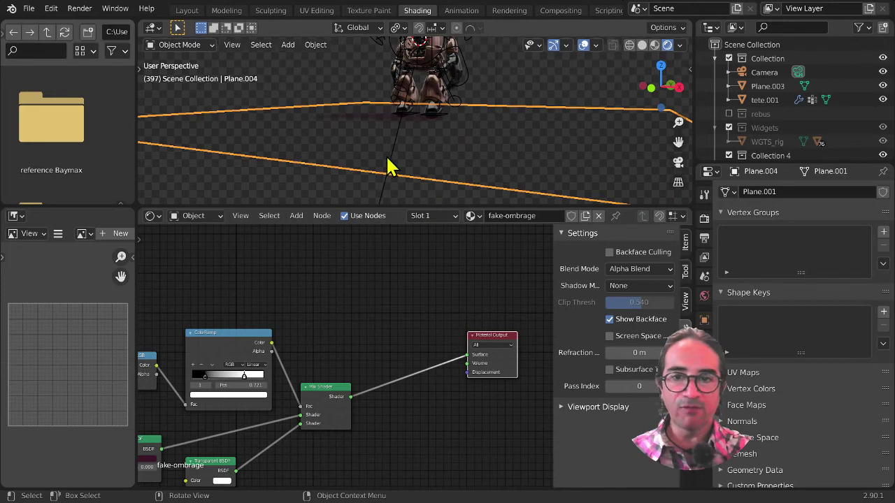
# - Enlarge the 3D viewport above the node editor and examine the robot's floor shadow in a temporarily maximized view
pyautogui.moveTo(413, 178); pyautogui.dragTo(457, 214, button='middle')
pyautogui.scroll(-3, 430, 178)
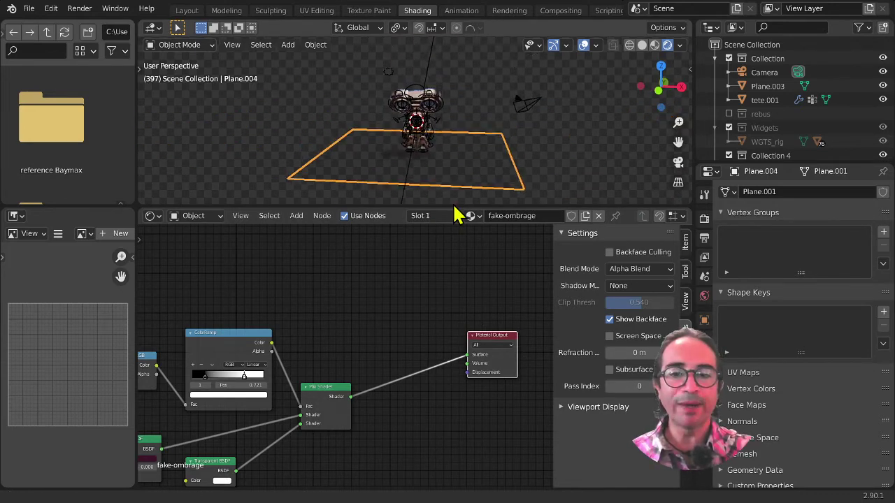
pyautogui.moveTo(444, 258); pyautogui.dragTo(443, 258)
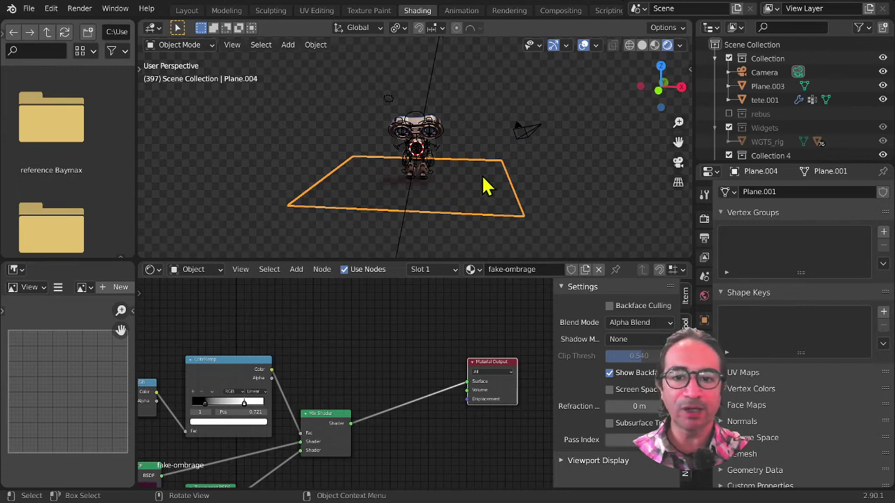
pyautogui.moveTo(487, 186); pyautogui.dragTo(432, 210, button='middle')
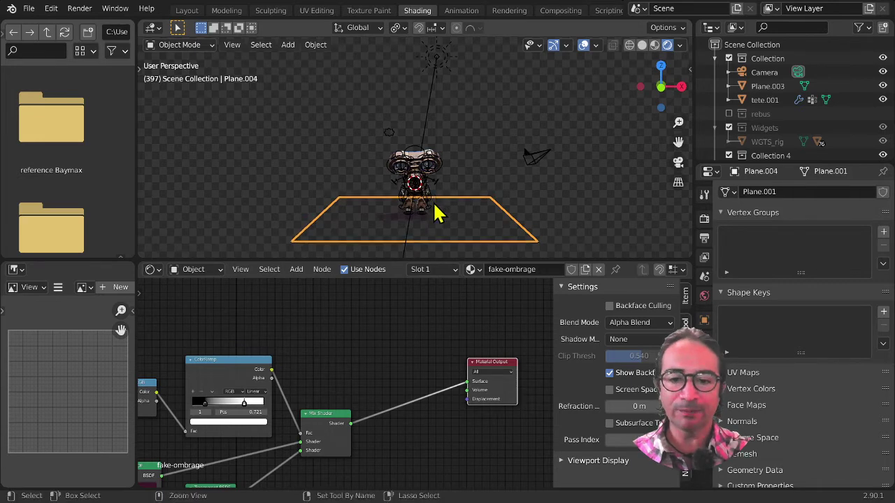
pyautogui.hotkey('ctrl', 'space')
pyautogui.moveTo(410, 380); pyautogui.dragTo(394, 357, button='middle')
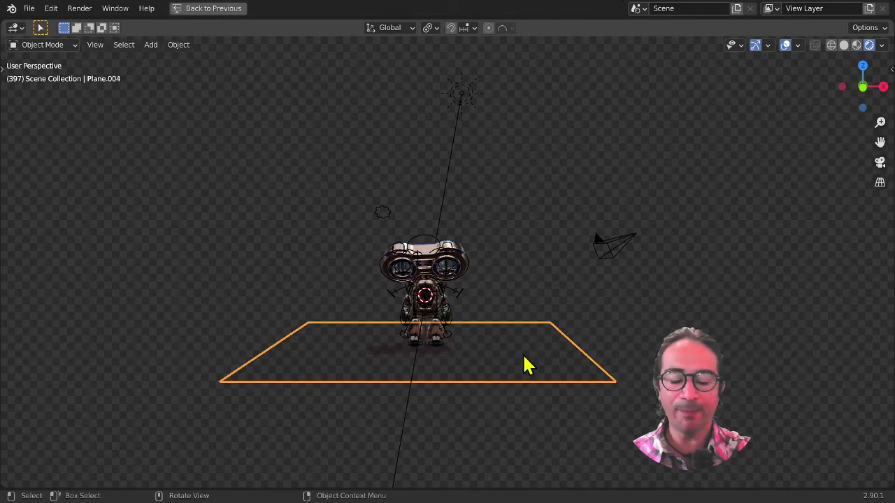
pyautogui.hotkey('ctrl', 'space')
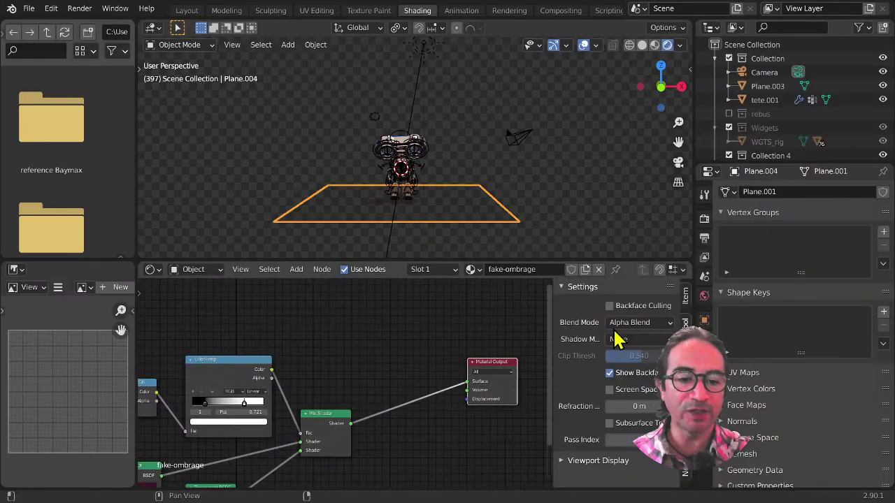
# - Select the camera, enlarge the properties editor, enable Background Images and add an image slot
pyautogui.click(516, 142)
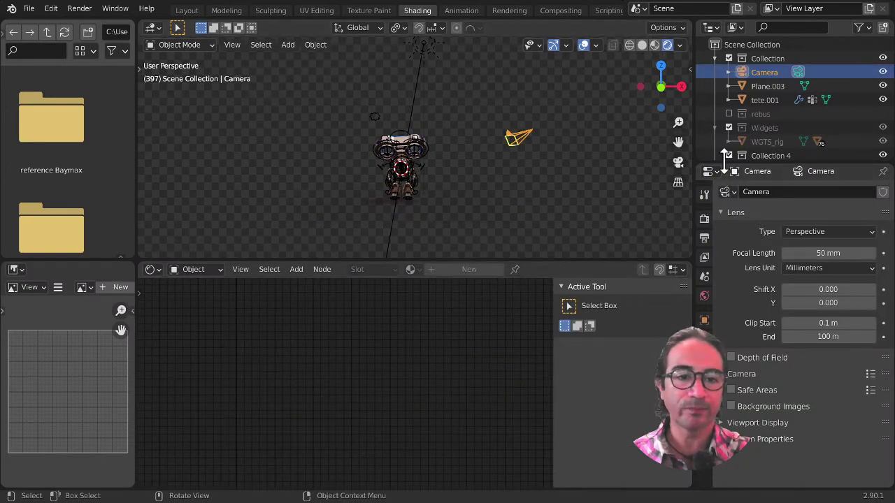
pyautogui.moveTo(725, 159); pyautogui.dragTo(724, 68)
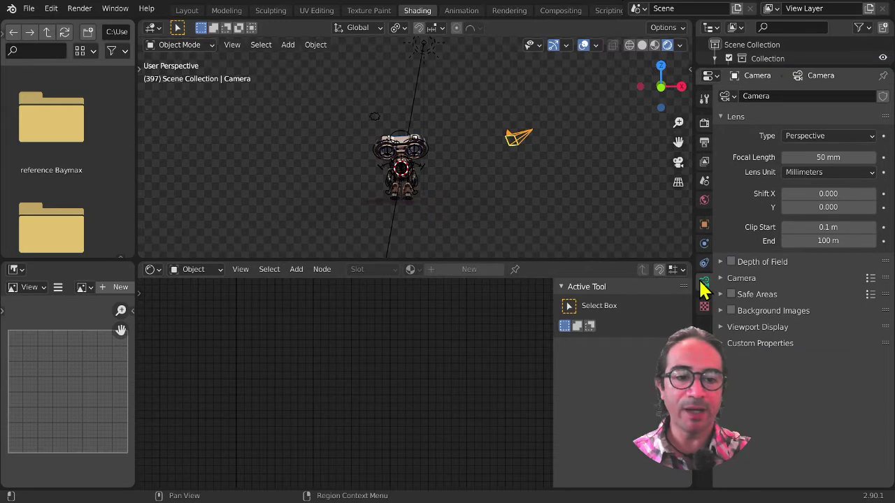
pyautogui.click(720, 312)
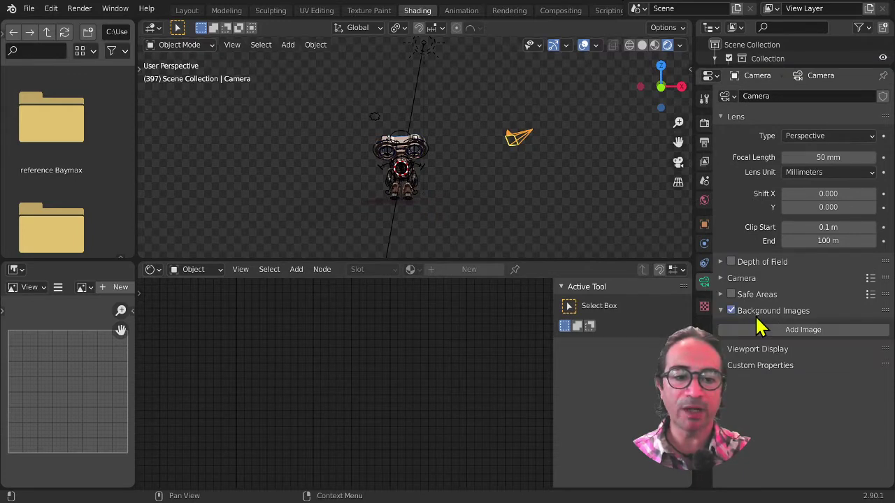
pyautogui.click(808, 332)
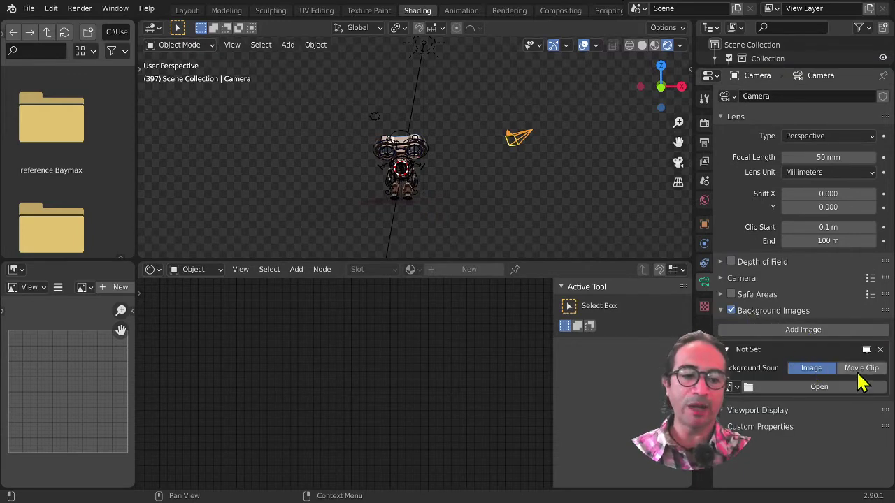
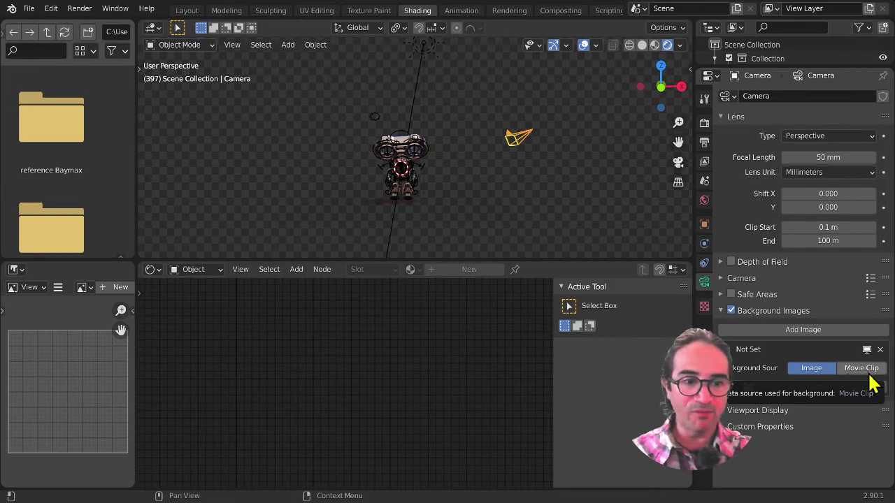
# - Load the Christmas fireplace picture fond-d-écran…le-en-bois.jpg from C:\geo-textures\TELECHARGES as the camera's background image
pyautogui.click(780, 390)
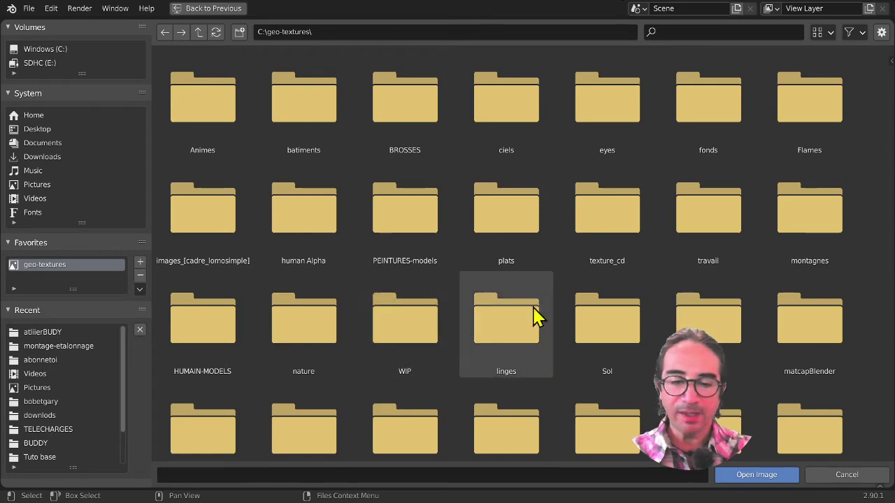
pyautogui.scroll(-5, 539, 279)
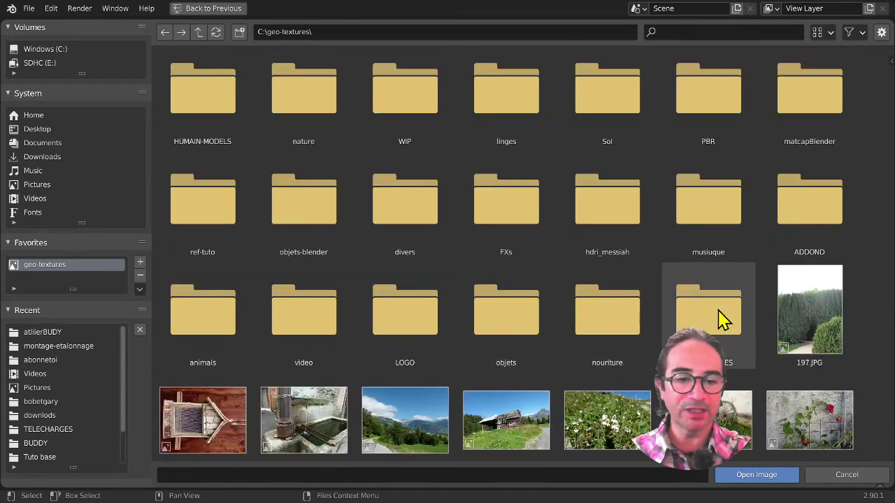
pyautogui.doubleClick(708, 323)
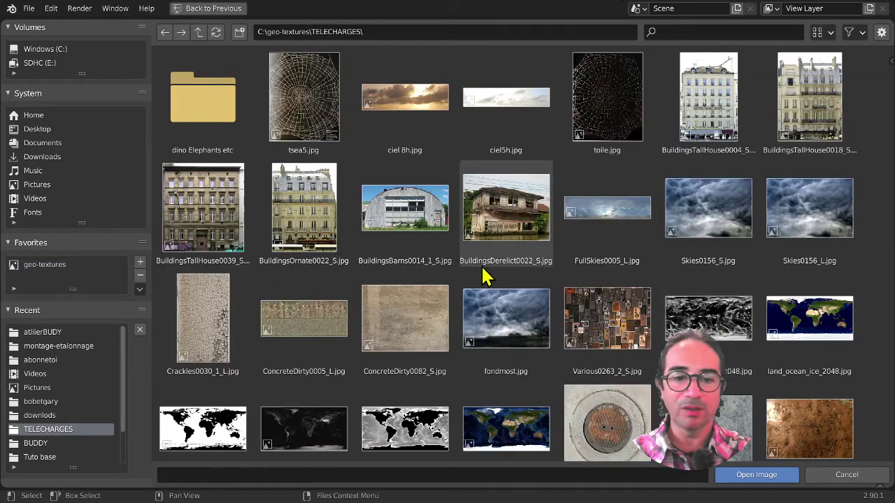
pyautogui.scroll(-4, 485, 275)
pyautogui.scroll(-6, 486, 276)
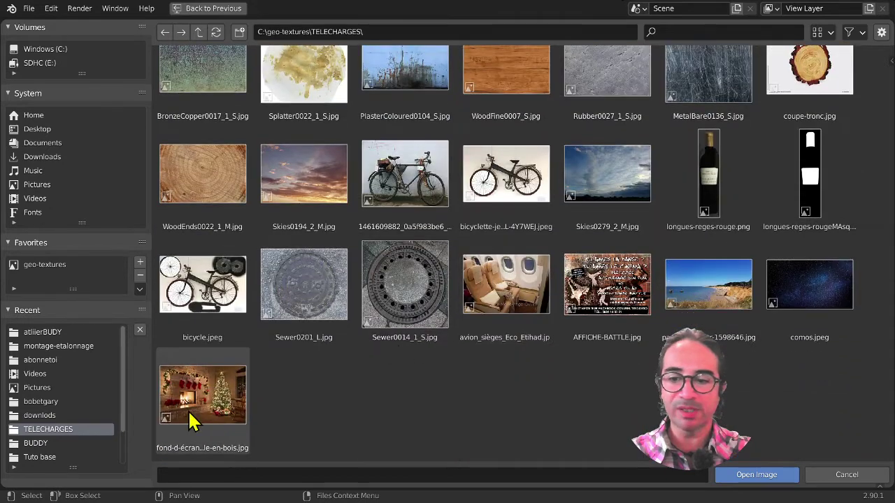
pyautogui.click(197, 414)
pyautogui.doubleClick(197, 414)
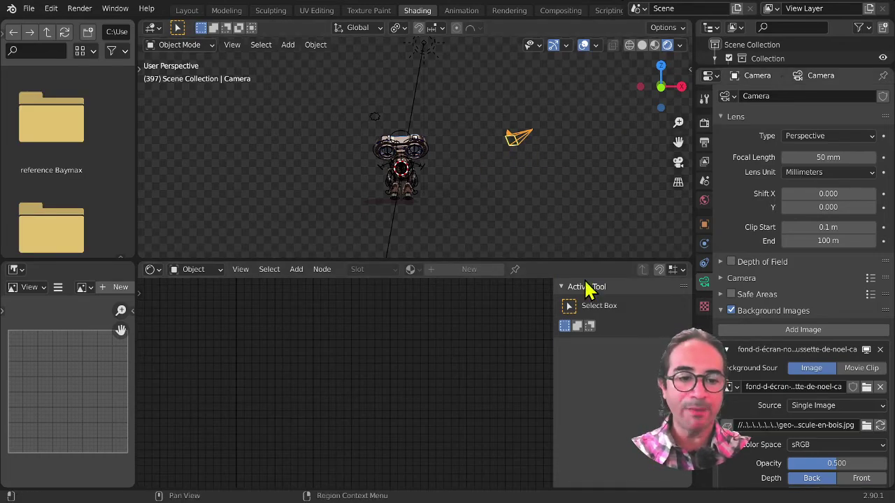
# - Look through the camera and set the background image's opacity to 1.000
pyautogui.scroll(-1, 521, 190)
pyautogui.press('KP_0')
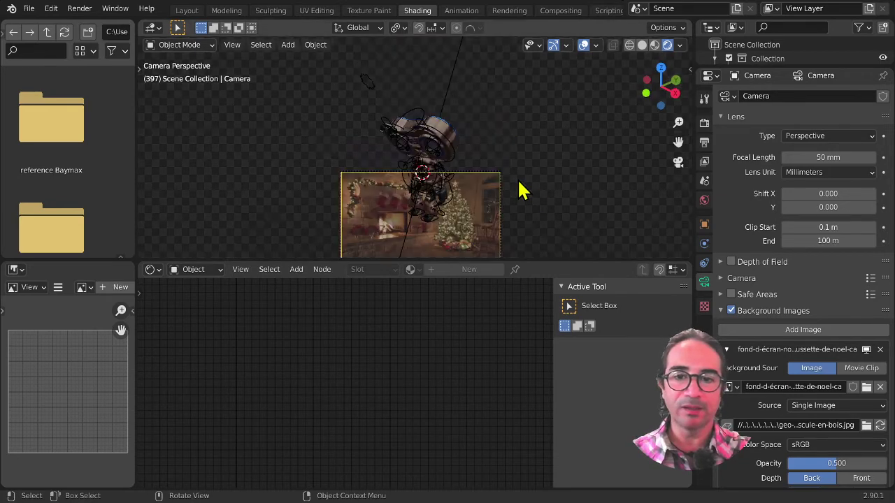
pyautogui.keyDown('shift'); pyautogui.moveTo(481, 161); pyautogui.dragTo(478, 127, button='middle'); pyautogui.keyUp('shift')
pyautogui.scroll(3, 440, 127)
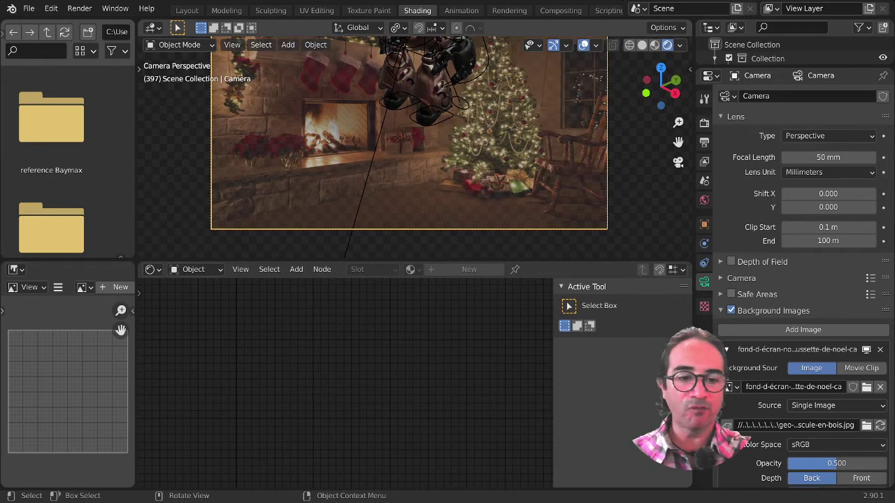
pyautogui.scroll(-5, 788, 394)
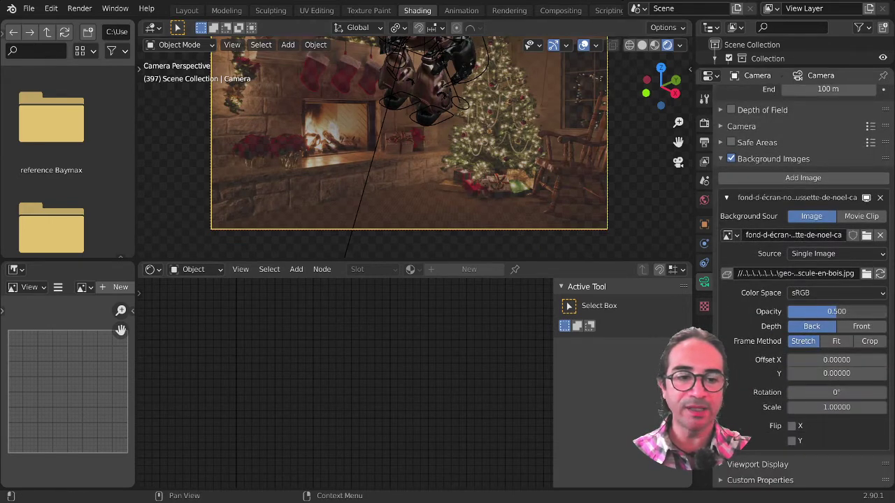
pyautogui.moveTo(832, 311); pyautogui.dragTo(884, 311)
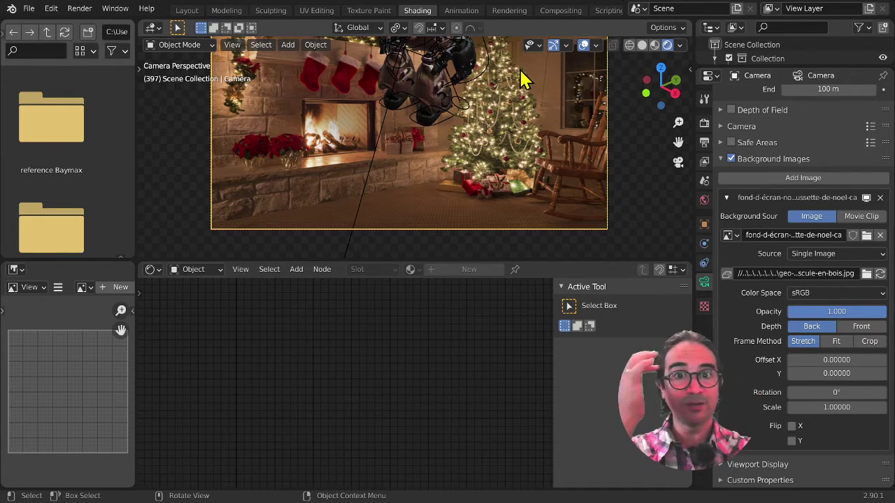
# - Frame the whole robot small in a front orthographic view and align the camera to that view
pyautogui.scroll(-1, 433, 185)
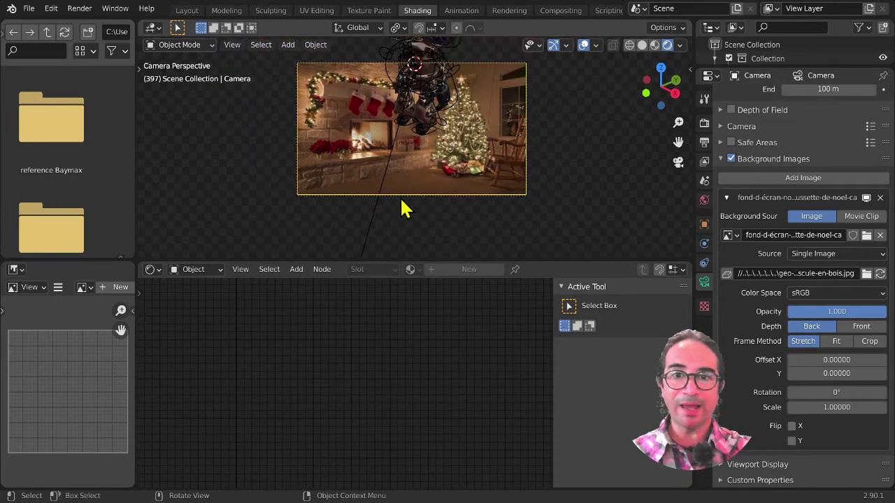
pyautogui.moveTo(401, 208)
pyautogui.mouseDown(button='middle')
pyautogui.moveTo(410, 208)
pyautogui.moveTo(389, 207)
pyautogui.mouseUp(button='middle')
pyautogui.press('KP_0')
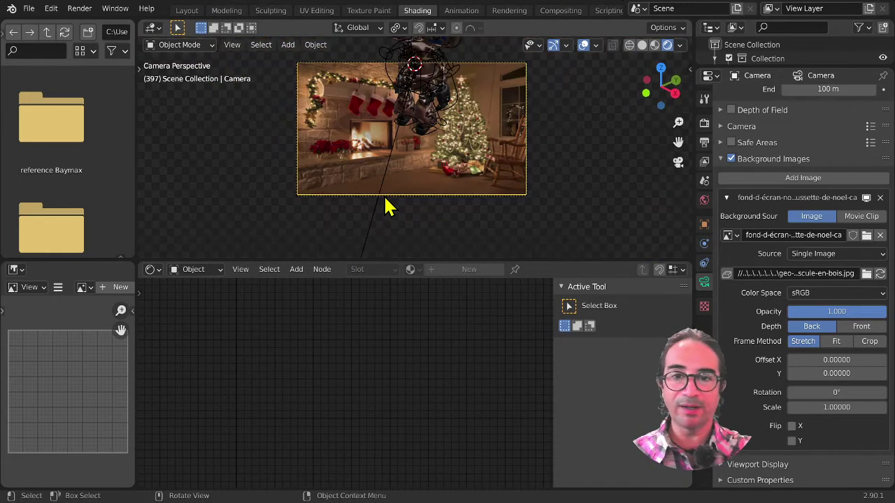
pyautogui.scroll(2, 419, 193)
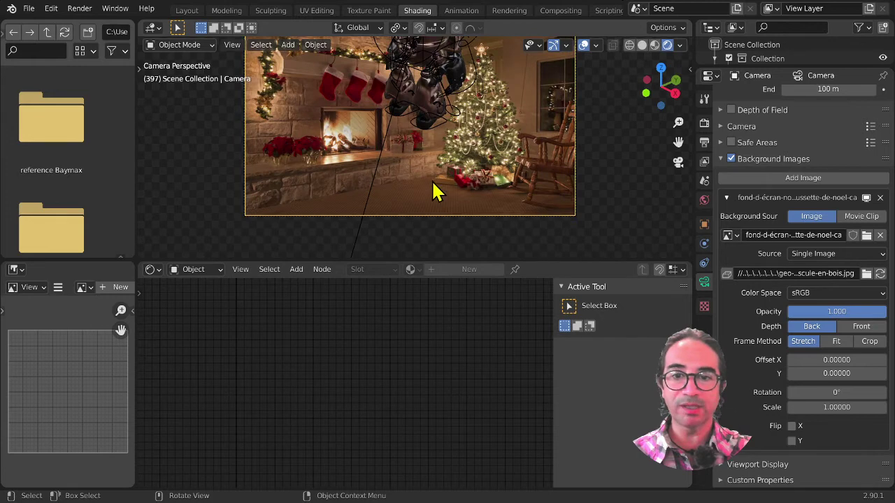
pyautogui.scroll(-2, 374, 210)
pyautogui.moveTo(380, 210); pyautogui.dragTo(430, 199, button='middle')
pyautogui.press('KP_1')
pyautogui.scroll(-3, 370, 135)
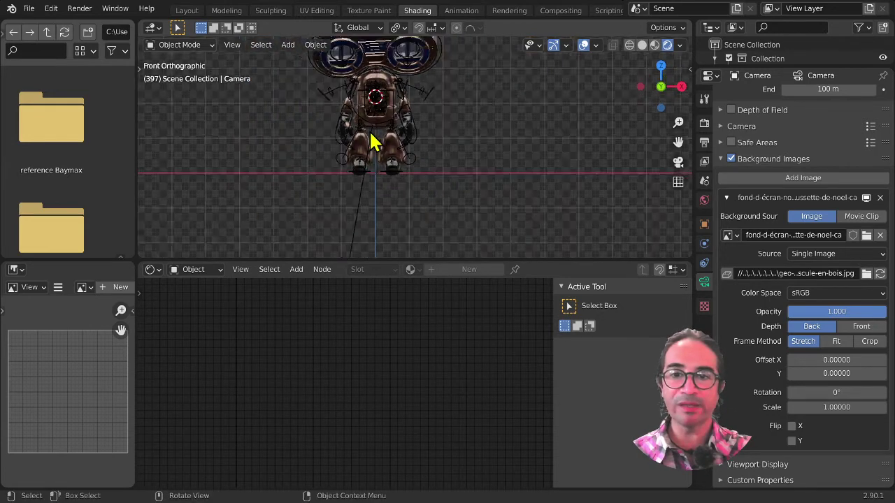
pyautogui.keyDown('shift'); pyautogui.moveTo(383, 145); pyautogui.dragTo(399, 183, button='middle'); pyautogui.keyUp('shift')
pyautogui.scroll(-3, 399, 181)
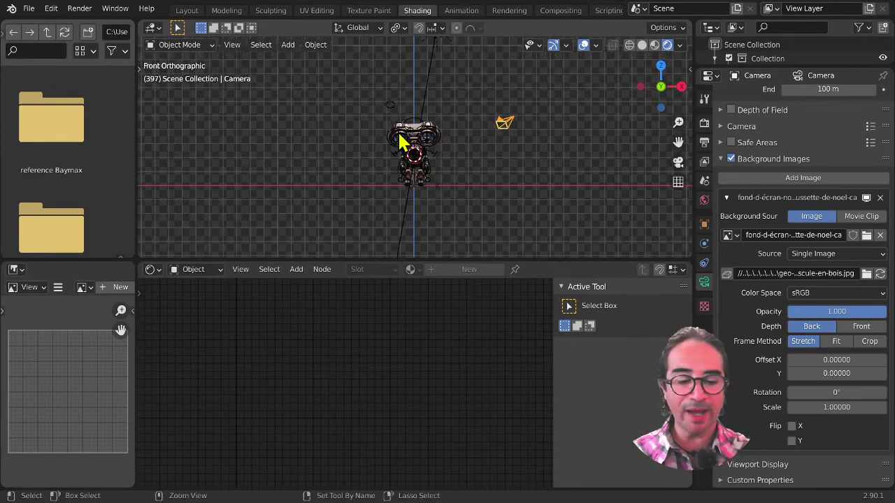
pyautogui.press('KP_0')
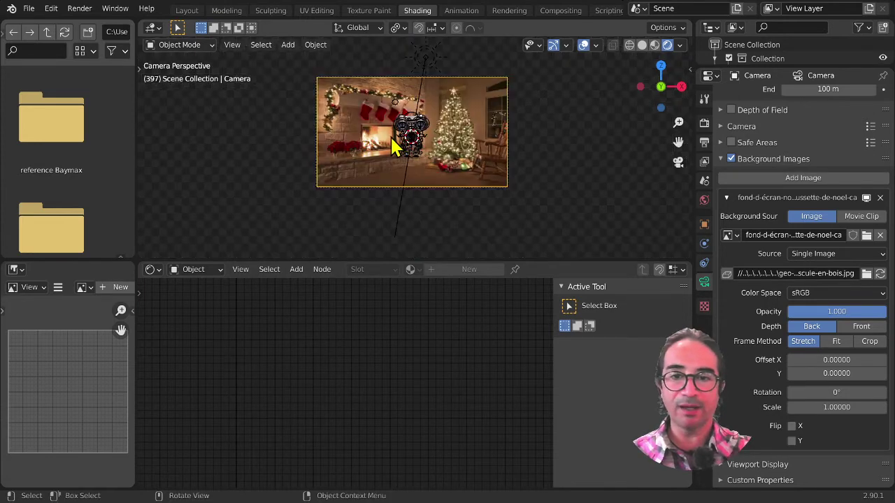
# - Move the camera so the robot stands on the rug between fireplace and tree, and play the animation briefly to check the framing
pyautogui.scroll(3, 381, 227)
pyautogui.scroll(-5, 393, 216)
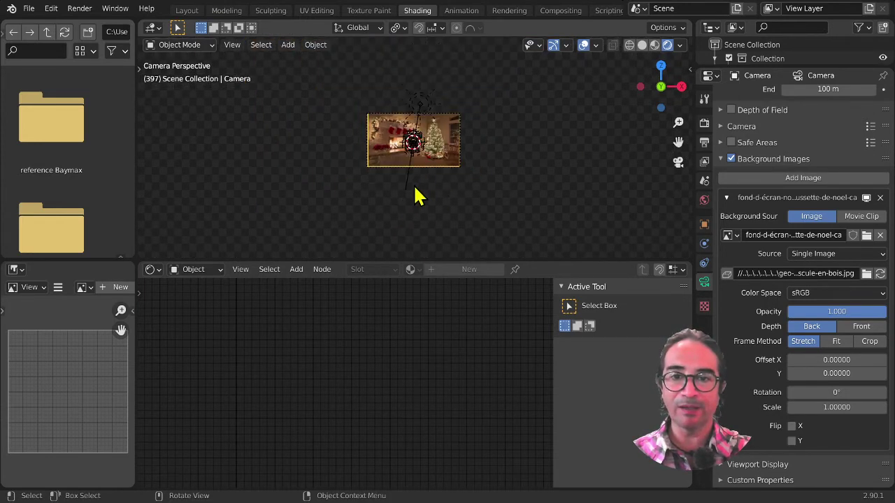
pyautogui.moveTo(414, 188); pyautogui.dragTo(380, 187, button='middle')
pyautogui.scroll(-8, 380, 188)
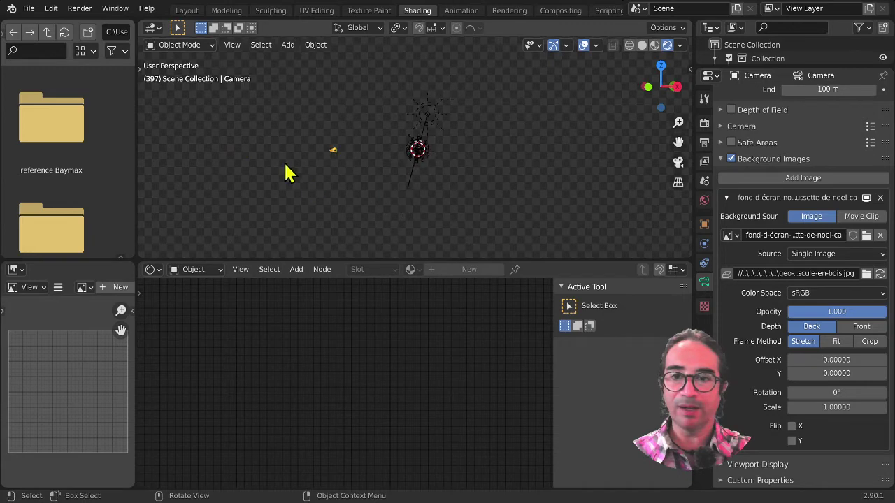
pyautogui.scroll(4, 301, 169)
pyautogui.moveTo(302, 169); pyautogui.dragTo(320, 170, button='middle')
pyautogui.press('KP_0')
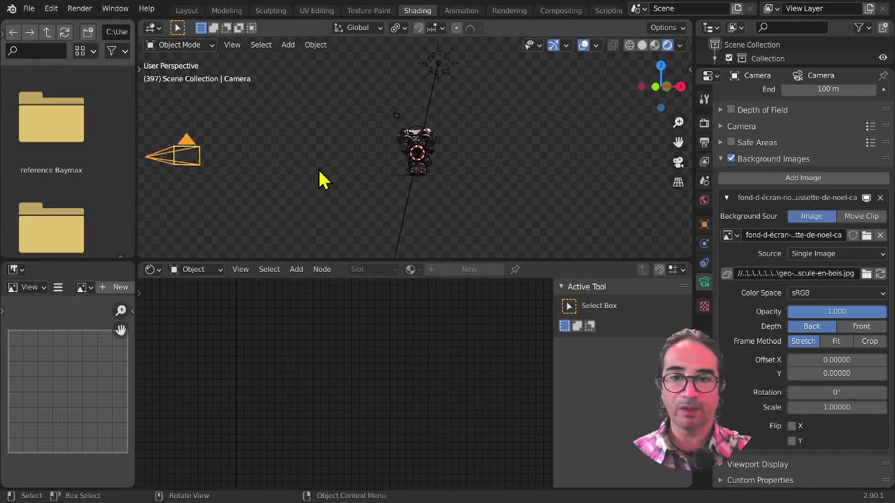
pyautogui.scroll(7, 374, 176)
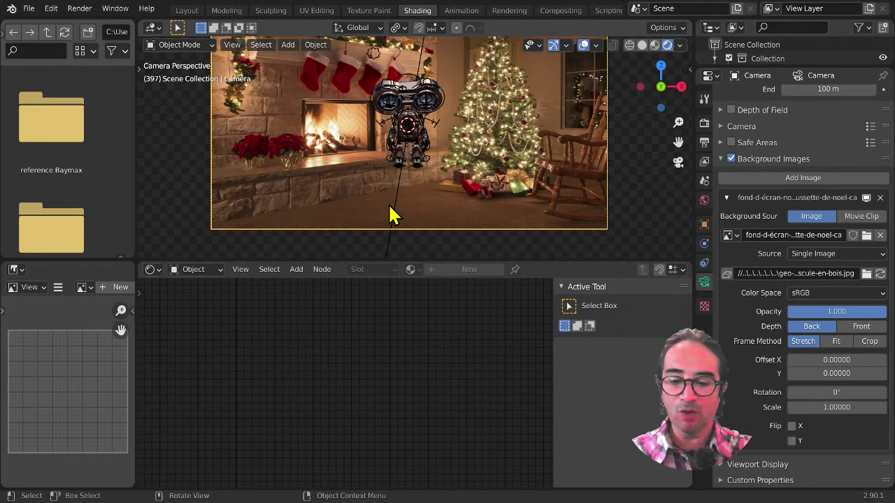
pyautogui.press('g')
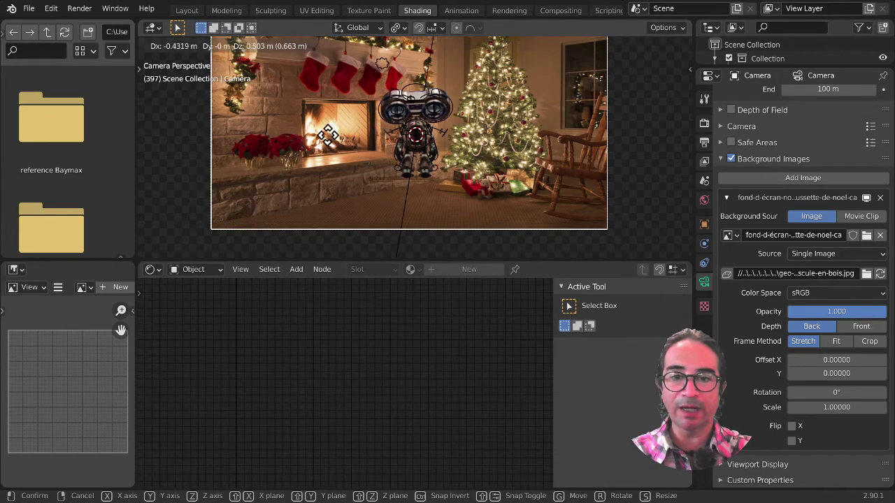
pyautogui.click(254, 251)
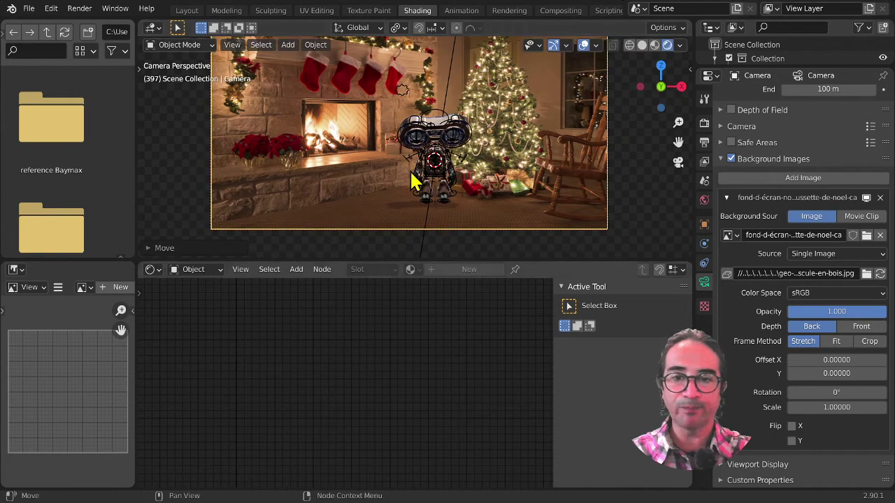
pyautogui.press('space')
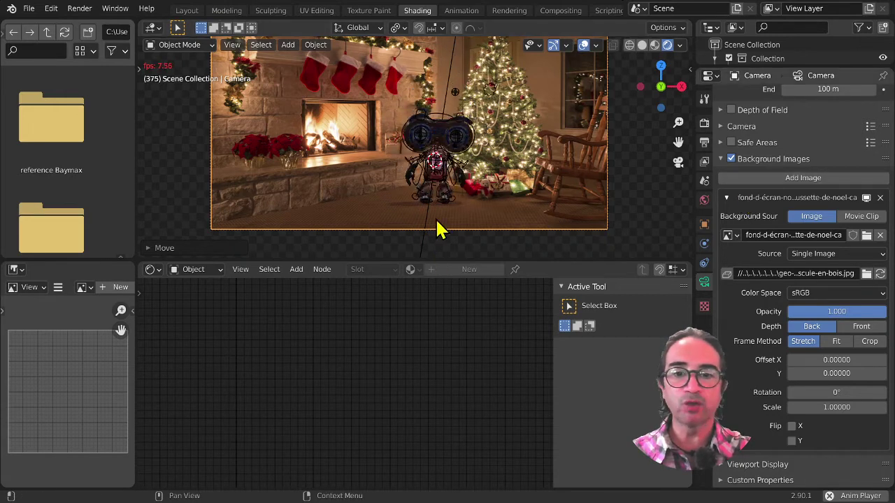
pyautogui.press('space')
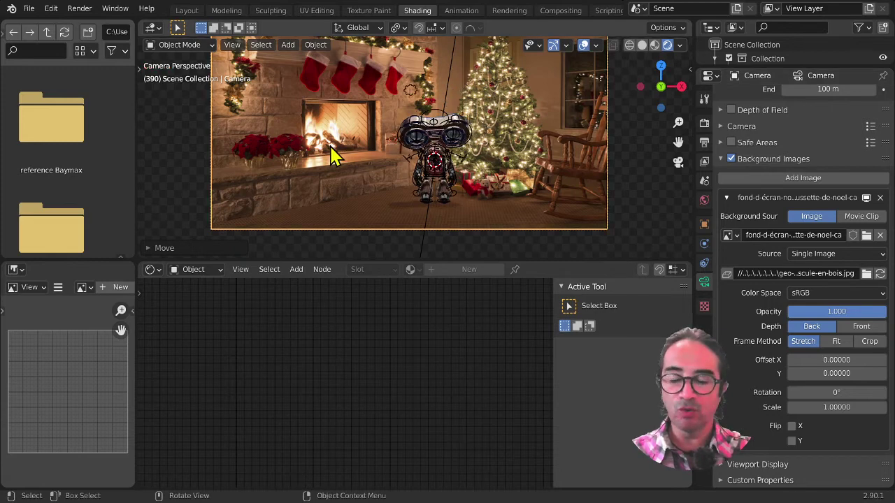
# - Add a point light, move it in front of the fireplace fire and set its power to 30 W
pyautogui.hotkey('shift', 'a')
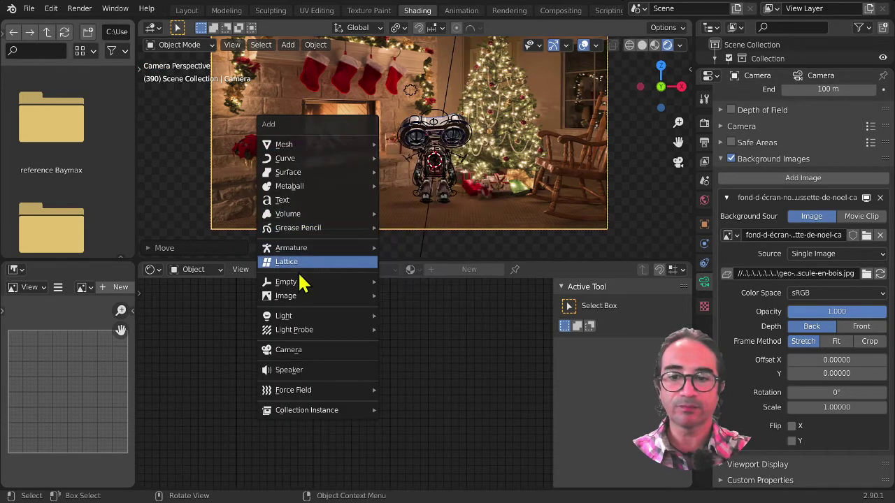
pyautogui.moveTo(352, 318)
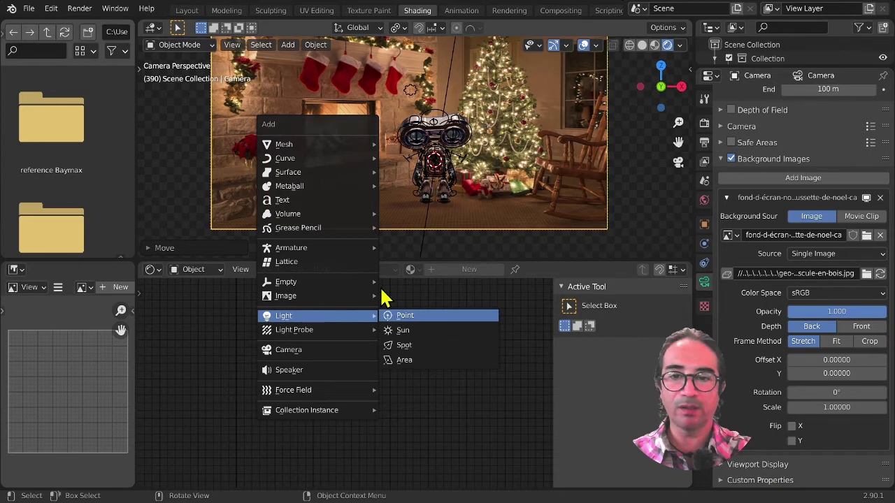
pyautogui.click(395, 316)
pyautogui.press('g')
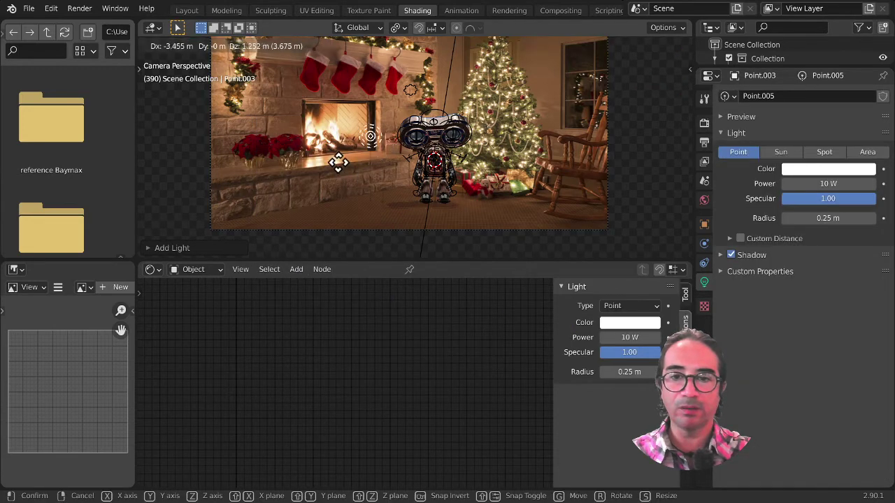
pyautogui.click(322, 181)
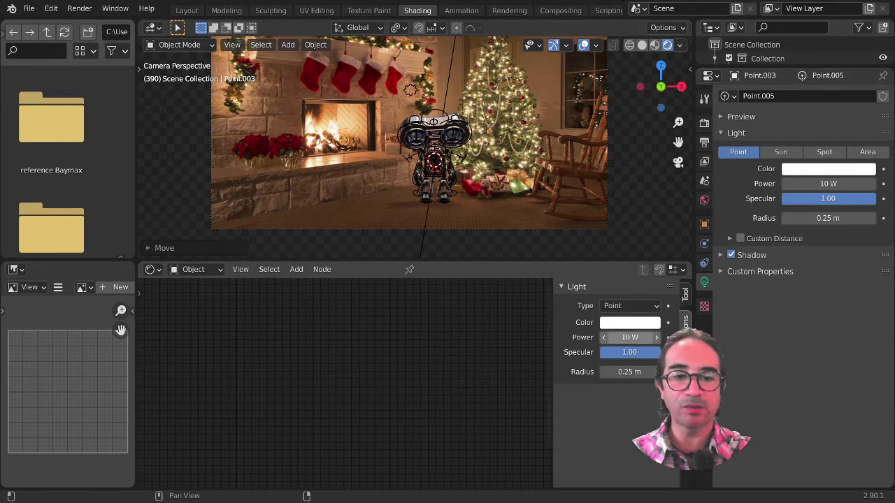
pyautogui.moveTo(629, 337); pyautogui.dragTo(535, 330)
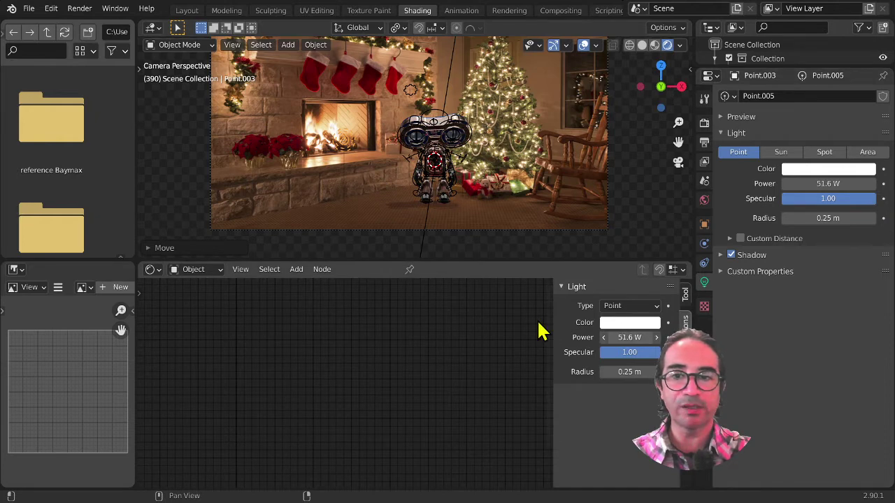
# - Shift the fire's point light slightly farther back in a top orthographic view and return to the camera view
pyautogui.scroll(4, 326, 166)
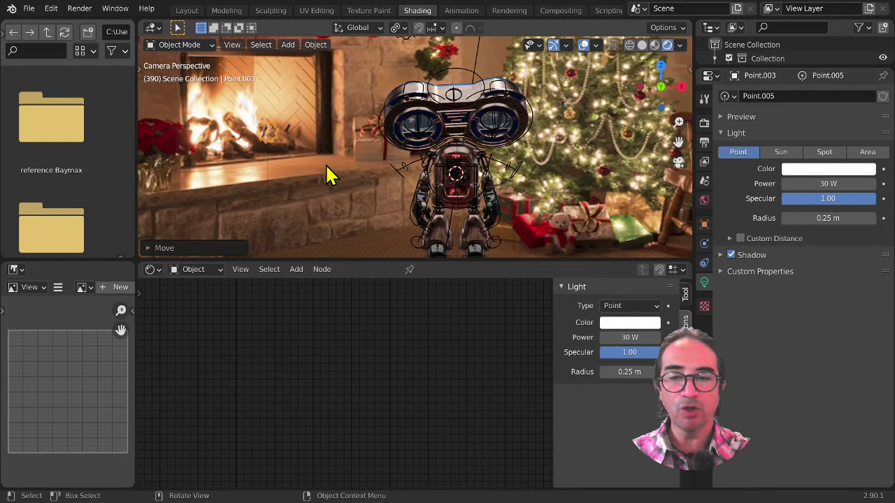
pyautogui.press('KP_7')
pyautogui.scroll(3, 384, 170)
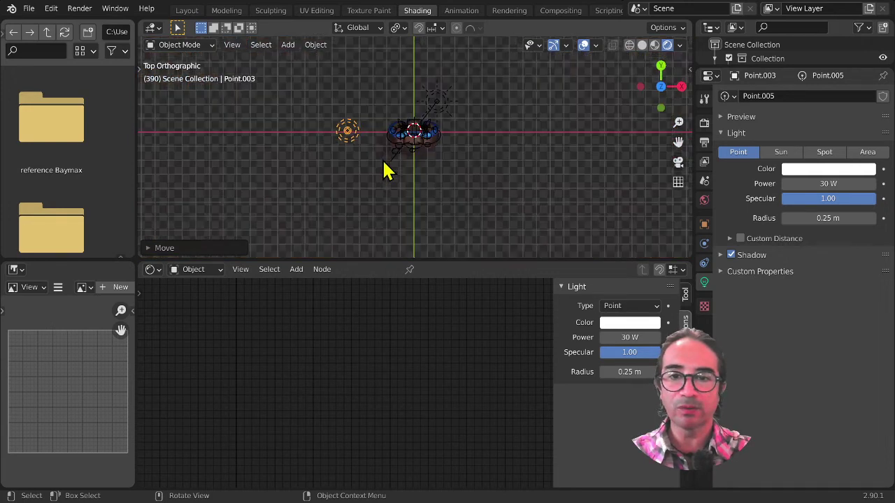
pyautogui.press('g')
pyautogui.click(383, 158)
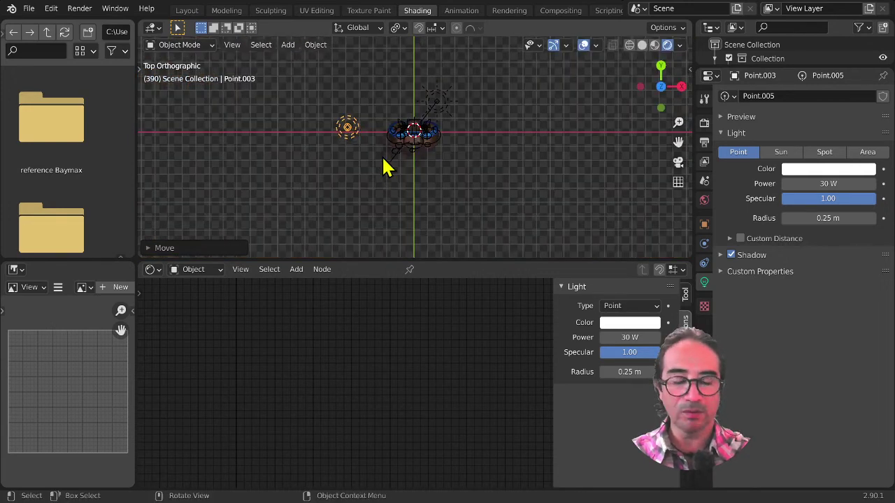
pyautogui.press('KP_0')
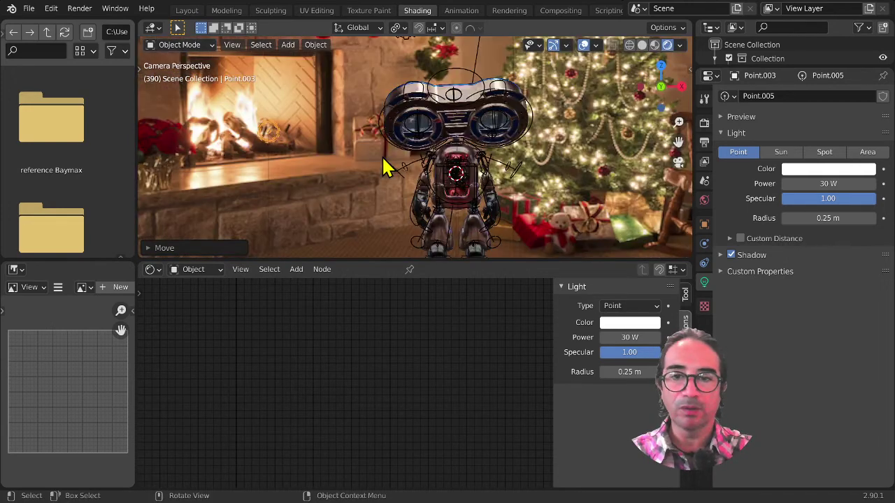
# - Color the fire light soft orange, move it between the fireplace and the robot, and raise its power to 45.2 W
pyautogui.click(625, 323)
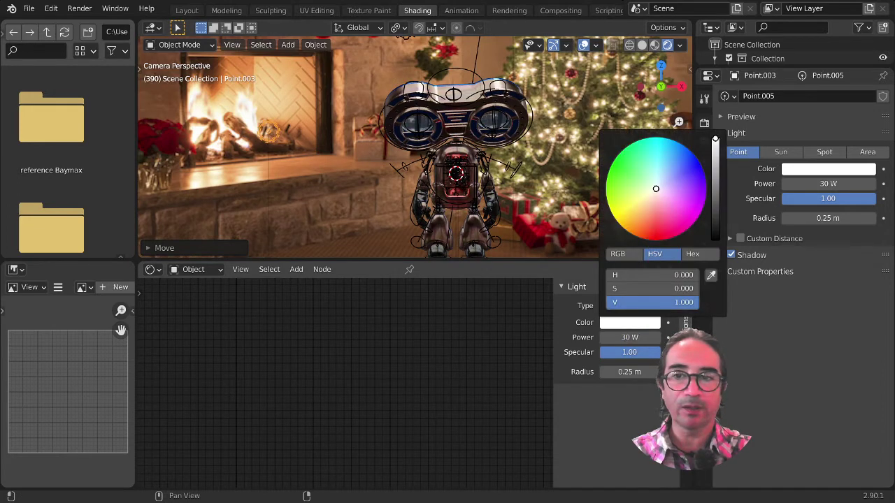
pyautogui.click(644, 218)
pyautogui.press('g')
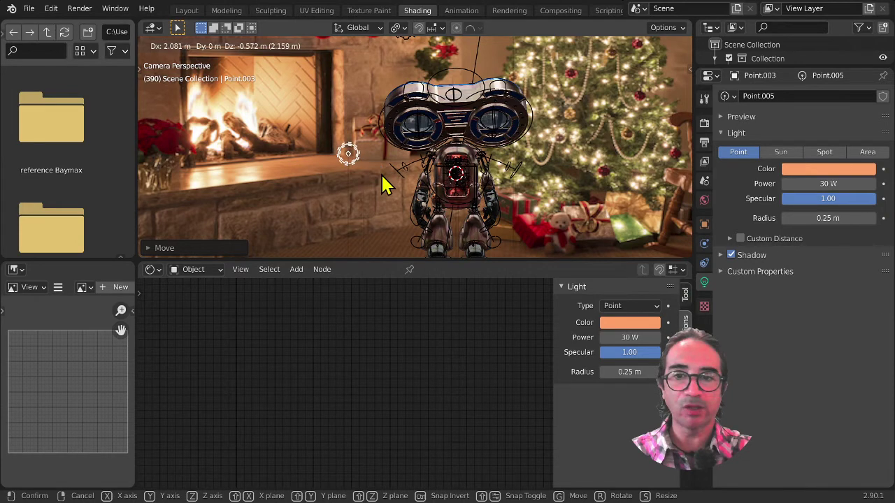
pyautogui.click(383, 185)
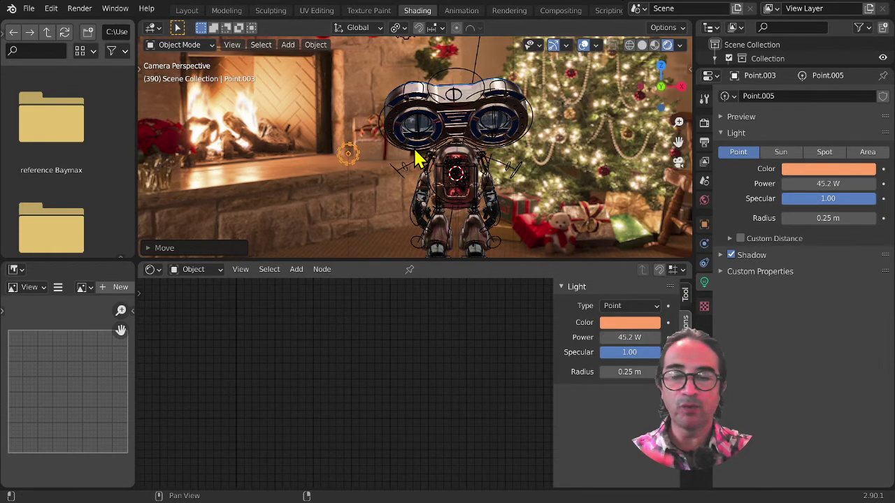
pyautogui.scroll(-2, 425, 174)
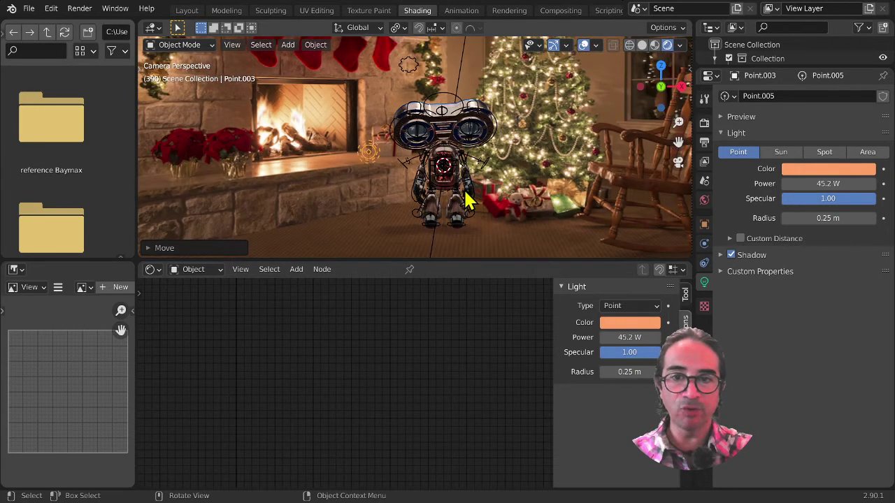
pyautogui.scroll(2, 454, 199)
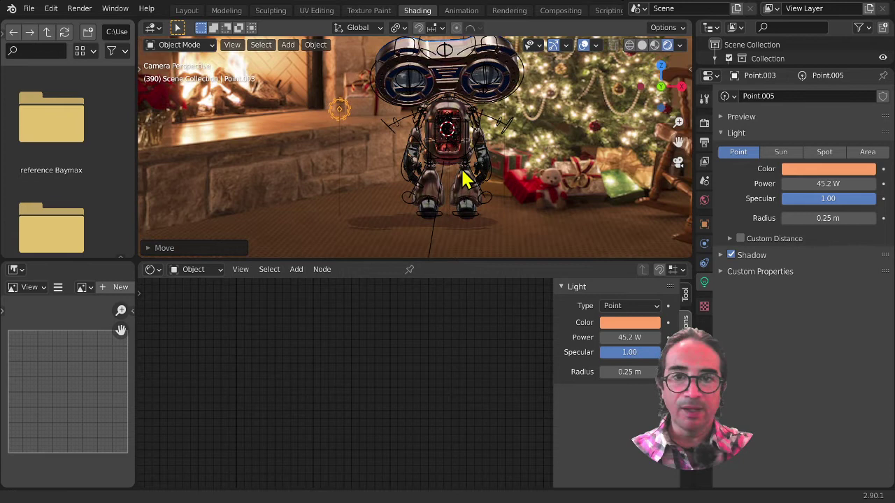
pyautogui.scroll(-2, 465, 180)
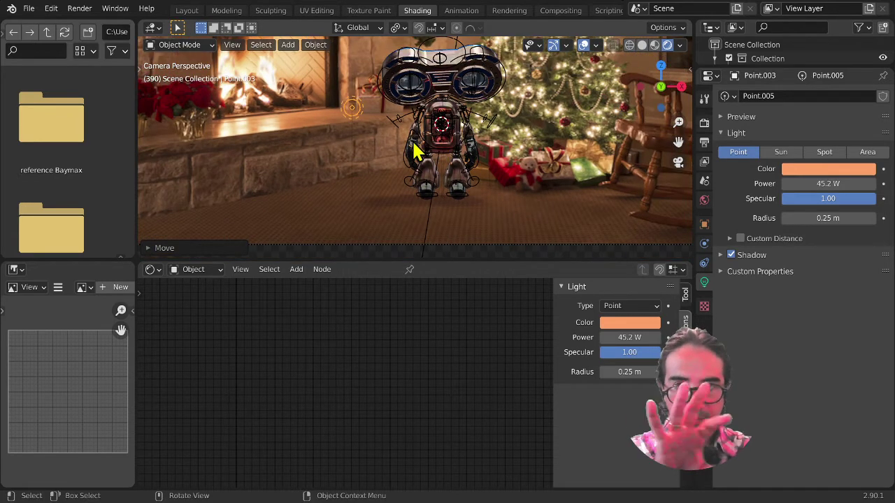
# - Duplicate the orange light in top view, place the copy well in front of the robot and make it a spot light
pyautogui.press('KP_7')
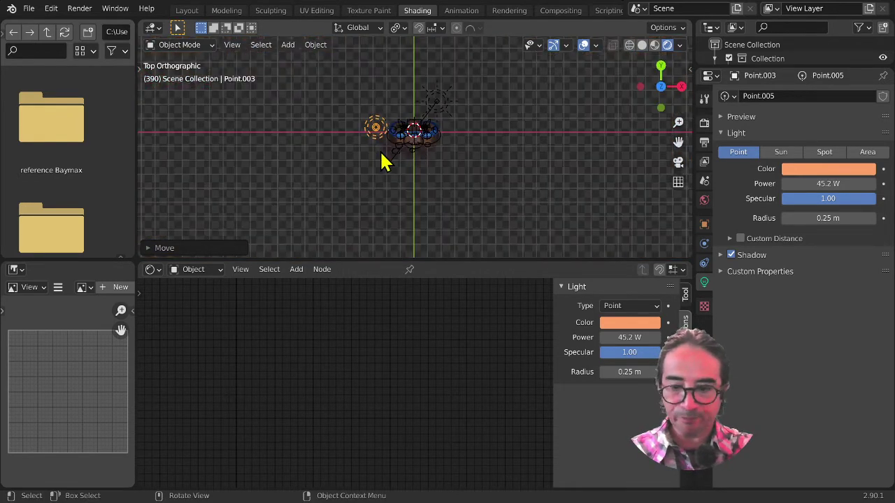
pyautogui.hotkey('shift', 'd')
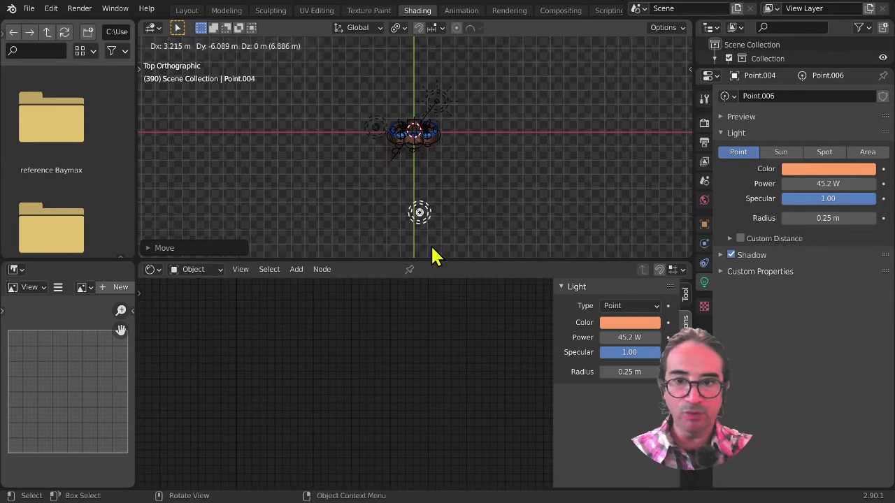
pyautogui.click(432, 255)
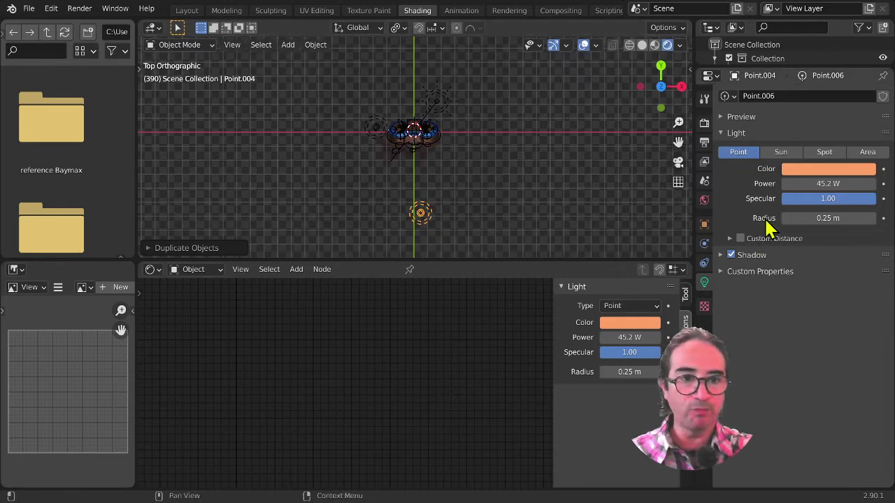
pyautogui.click(825, 152)
# - In the right orthographic view, rotate the spot light toward the robot and lower it near the floor, aiming slightly upward
pyautogui.press('KP_3')
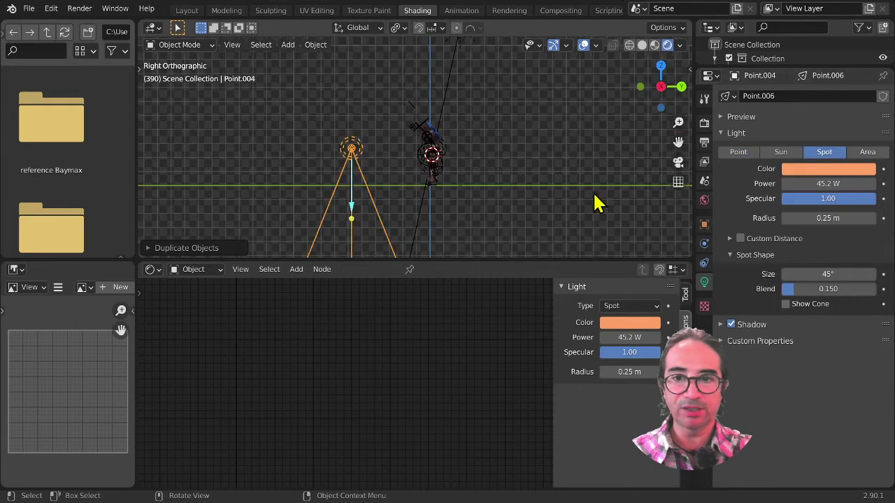
pyautogui.press('r')
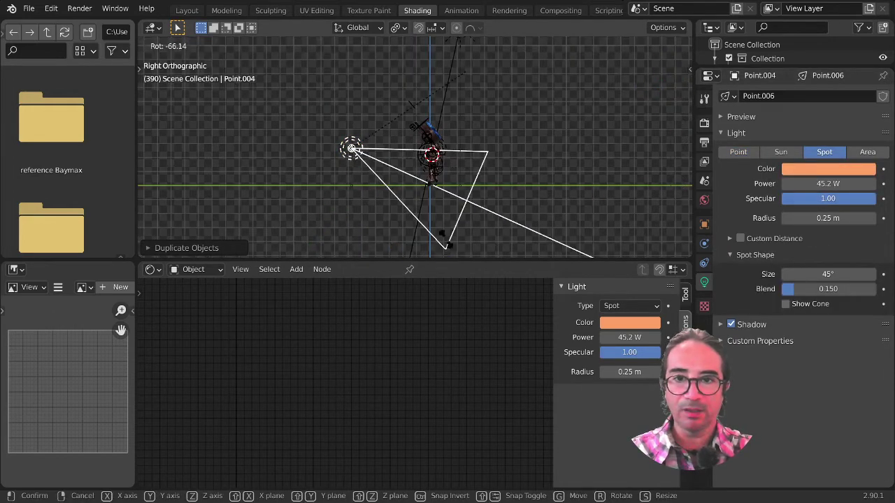
pyautogui.click(415, 214)
pyautogui.press('g')
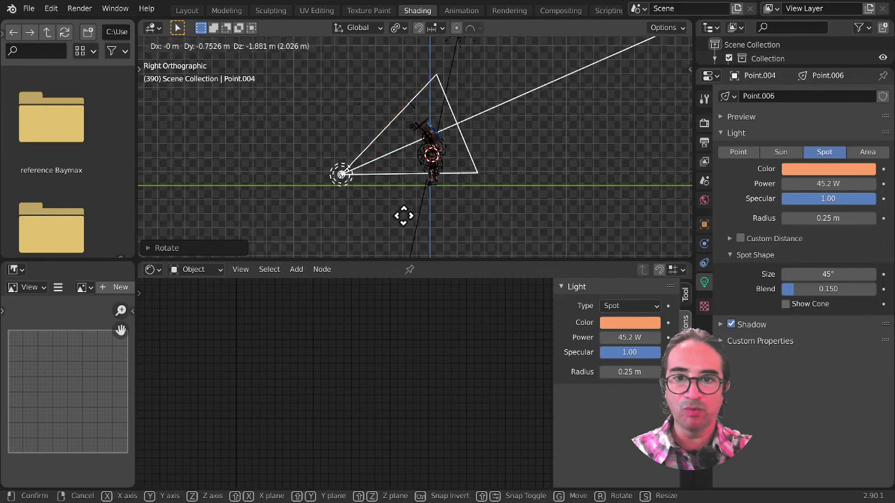
pyautogui.click(410, 228)
pyautogui.press('KP_5')
pyautogui.press('KP_0')
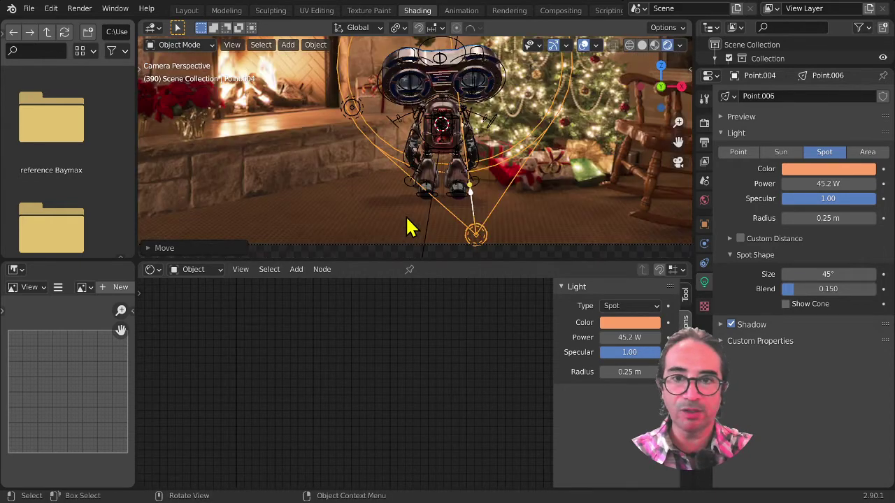
# - Change the spot light's color to a pale warm yellow and set its power to 94 W
pyautogui.click(825, 170)
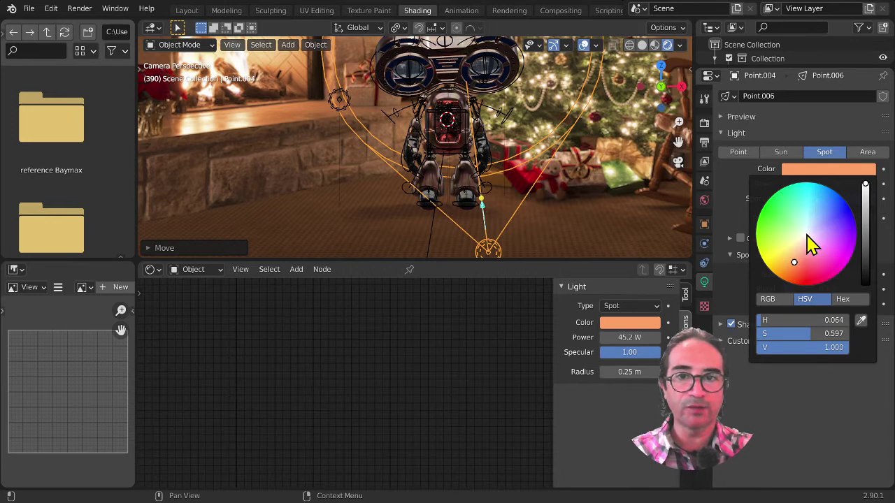
pyautogui.moveTo(795, 262); pyautogui.dragTo(808, 236)
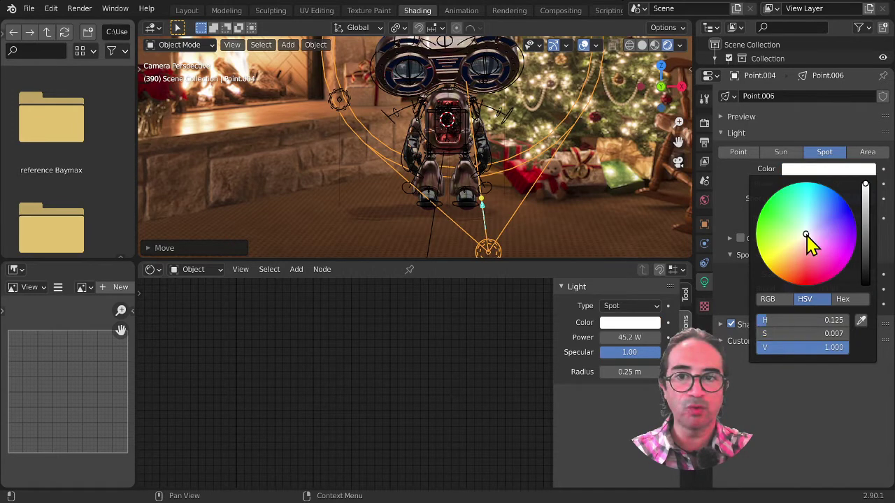
pyautogui.click(825, 169)
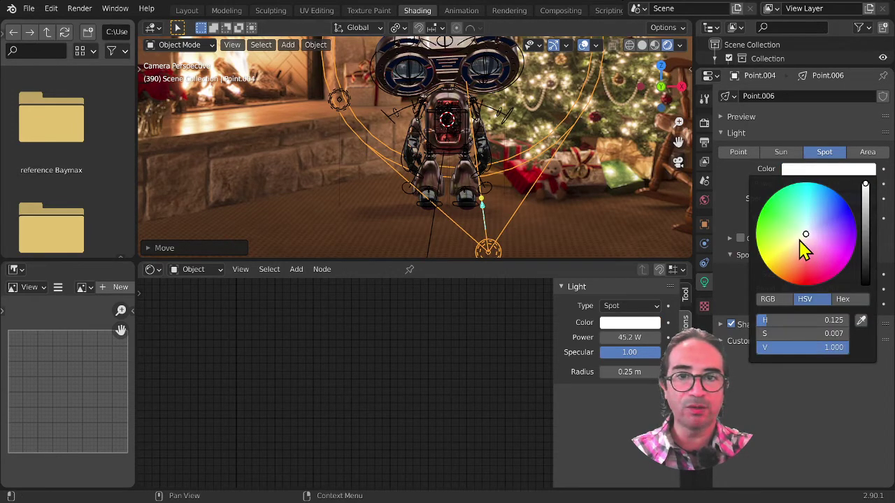
pyautogui.click(798, 239)
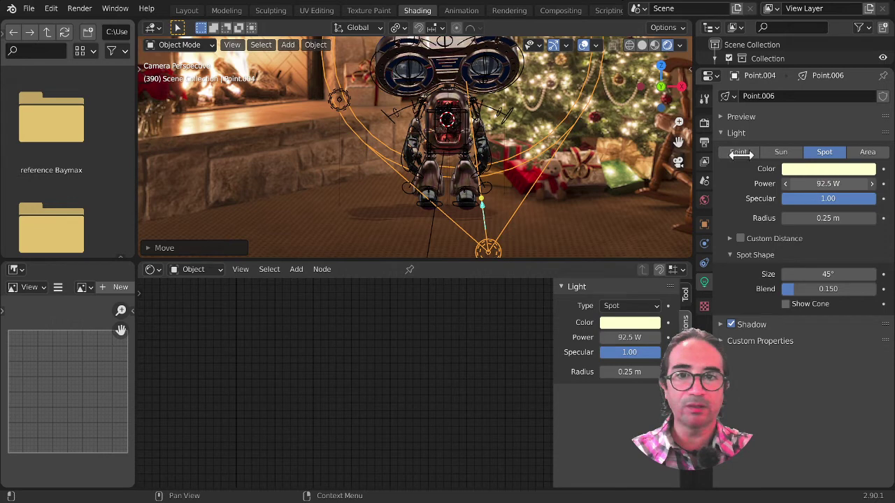
pyautogui.moveTo(741, 155); pyautogui.dragTo(882, 156)
# - Raise the spot light to the robot's leg height in camera view and freely rotate it to center its cone on the robot
pyautogui.press('r')
pyautogui.press('r')
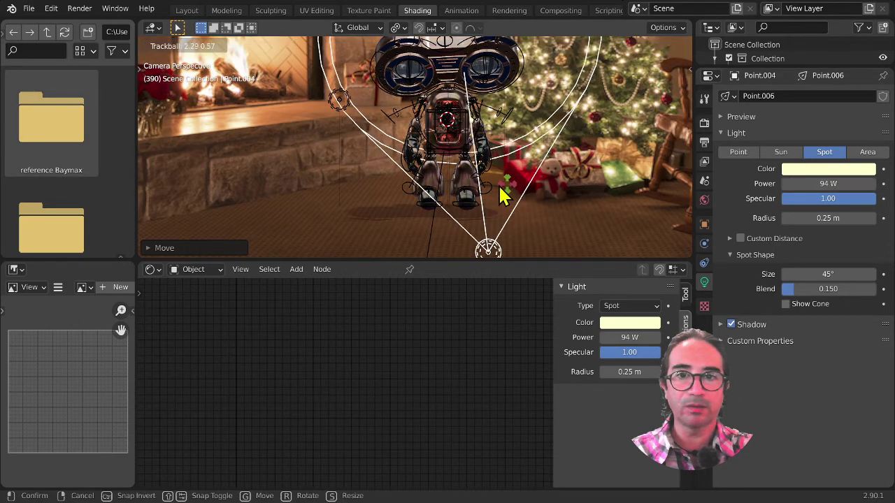
pyautogui.click(502, 188)
pyautogui.press('g')
pyautogui.click(492, 143)
pyautogui.press('r')
pyautogui.press('r')
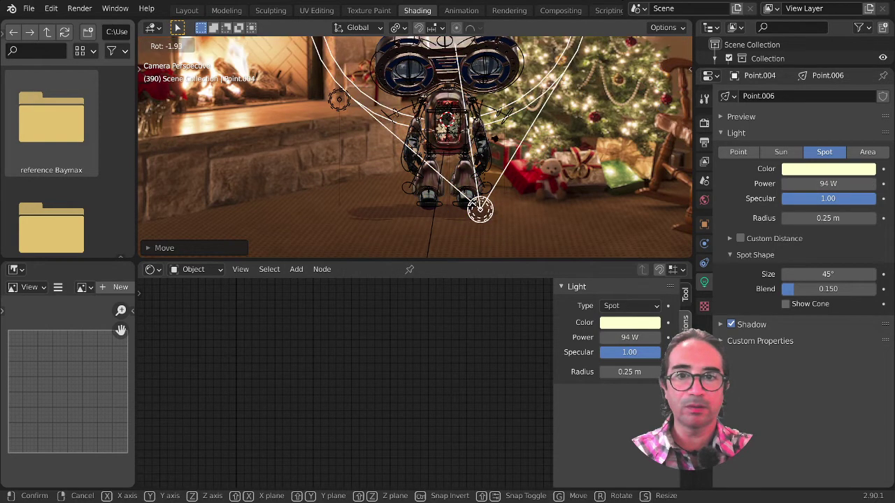
pyautogui.click(491, 174)
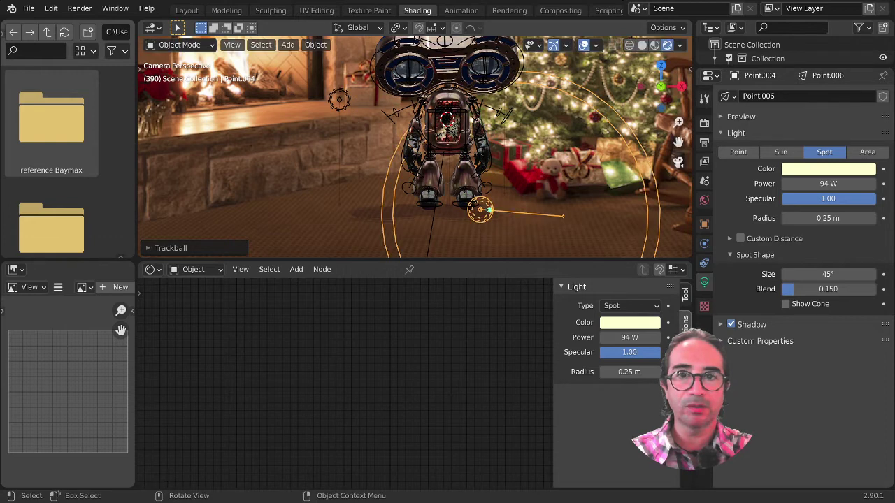
pyautogui.press('r')
pyautogui.press('r')
pyautogui.click(491, 168)
pyautogui.press('g')
pyautogui.click(488, 142)
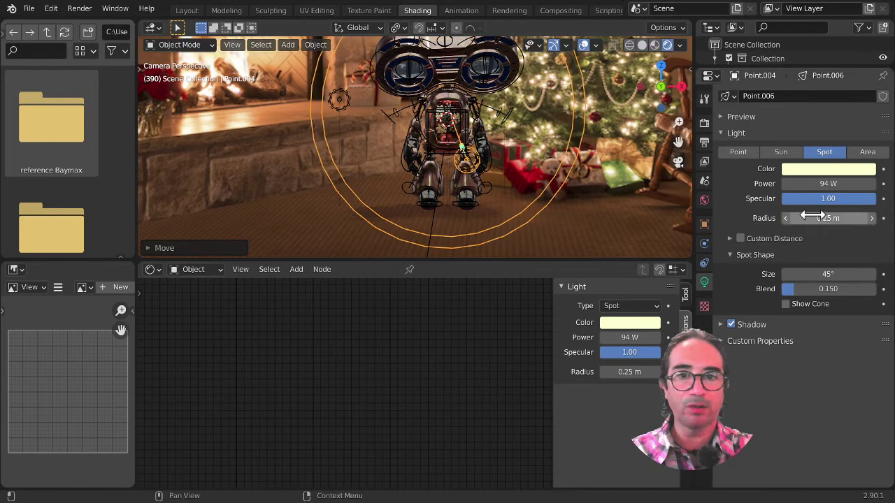
# - Set the spot light's radius to 4.27 m, its cone size to 62.5° and its blend to 0.257
pyautogui.moveTo(825, 218); pyautogui.dragTo(889, 218)
pyautogui.scroll(-2, 581, 131)
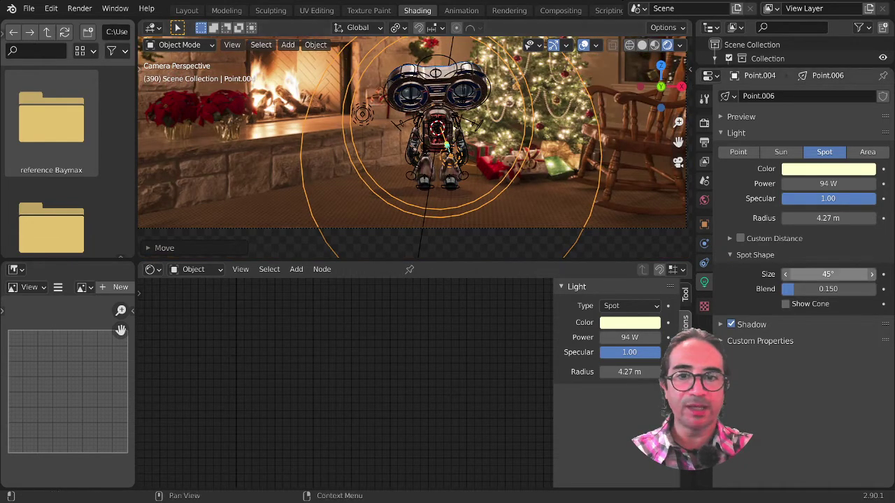
pyautogui.moveTo(828, 274); pyautogui.dragTo(853, 274)
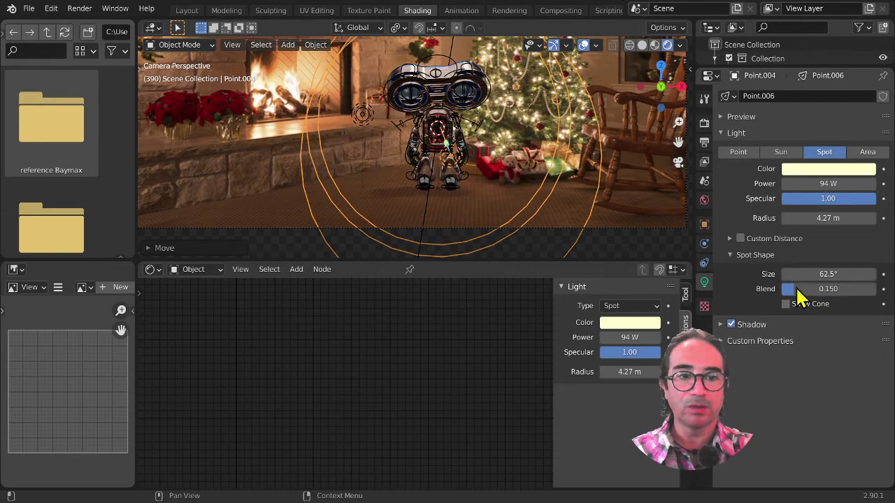
pyautogui.moveTo(802, 289); pyautogui.dragTo(825, 289)
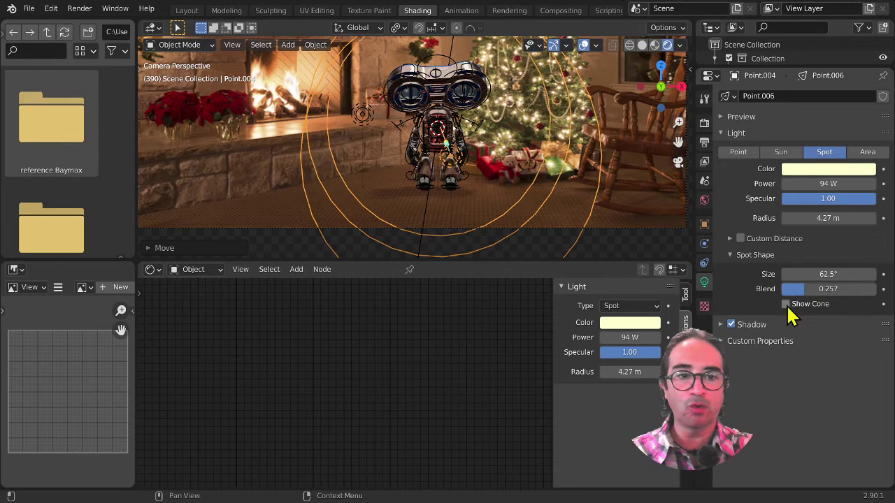
# - Temporarily show the spot light's cone to check its coverage of the robot, and disable the light's shadow
pyautogui.click(786, 304)
pyautogui.moveTo(593, 175); pyautogui.dragTo(532, 217, button='middle')
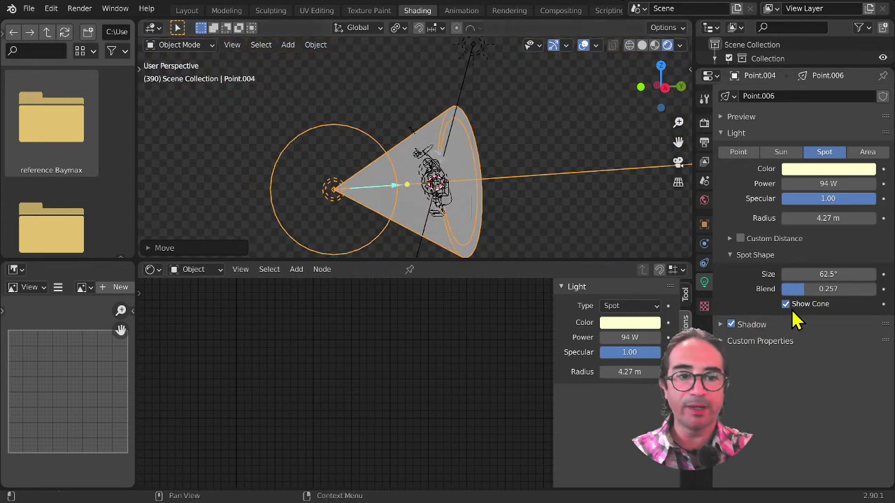
pyautogui.click(786, 304)
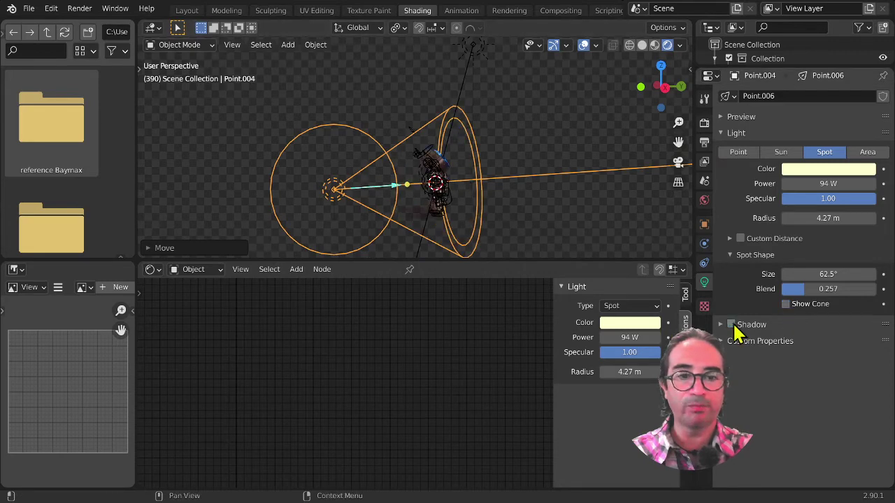
pyautogui.press('KP_0')
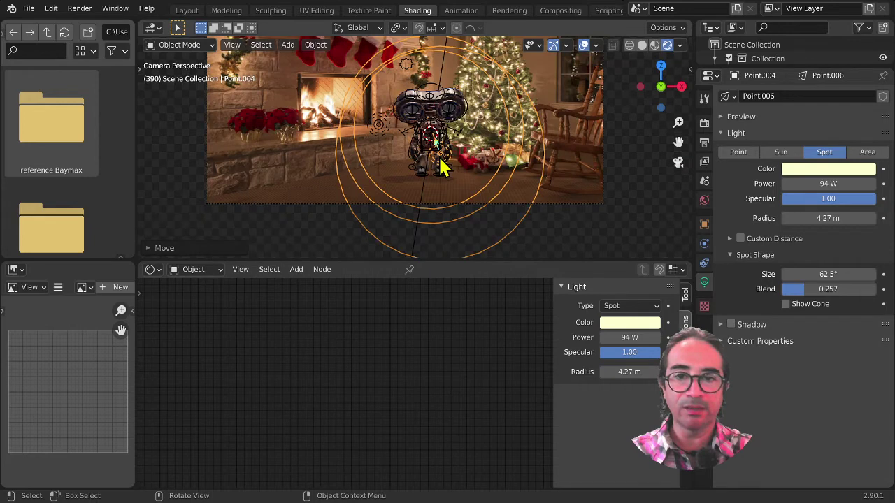
# - Play the animation briefly from frame 1 and temporarily hide the viewport overlays to inspect the robot's lighting
pyautogui.press('Home')
pyautogui.press('space')
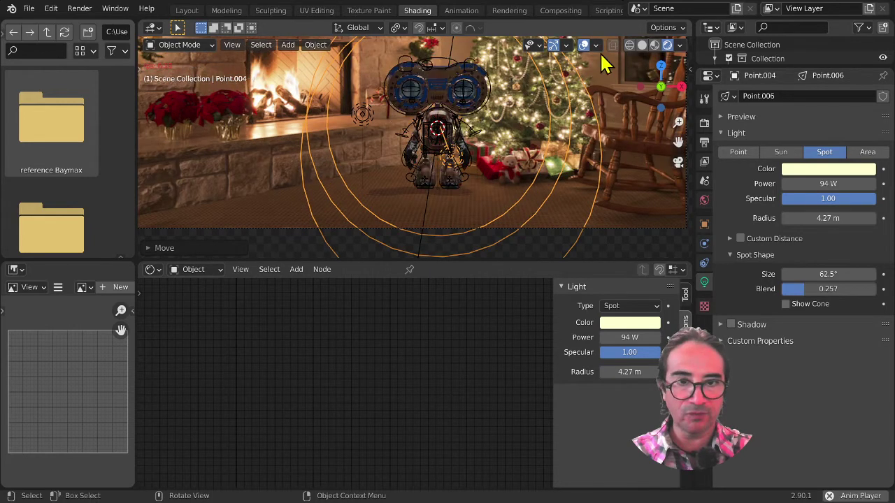
pyautogui.press('space')
pyautogui.click(584, 45)
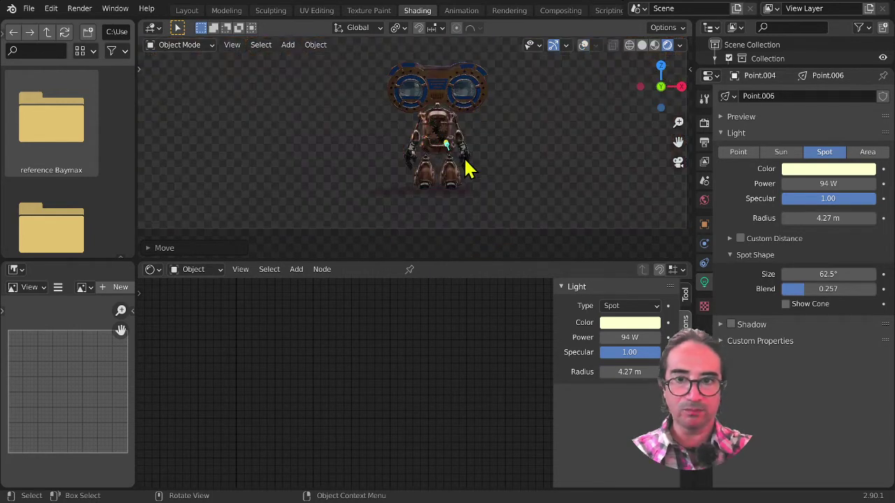
pyautogui.click(584, 44)
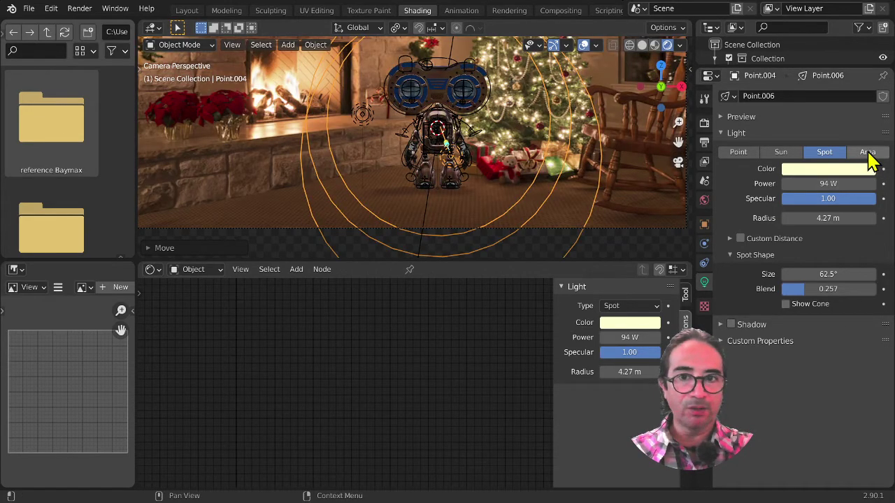
# - Change the robot's front spot light to an Area light and raise its power to 1000 W after trying 100 W
pyautogui.click(871, 154)
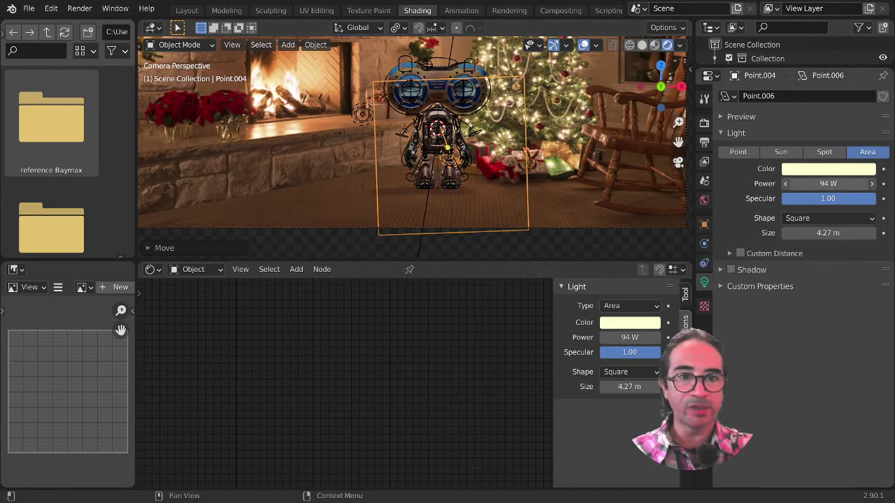
pyautogui.moveTo(828, 183)
pyautogui.mouseDown()
pyautogui.moveTo(848, 183)
pyautogui.moveTo(821, 183)
pyautogui.mouseUp()
pyautogui.click(822, 183)
pyautogui.write('100')
pyautogui.press('Return')
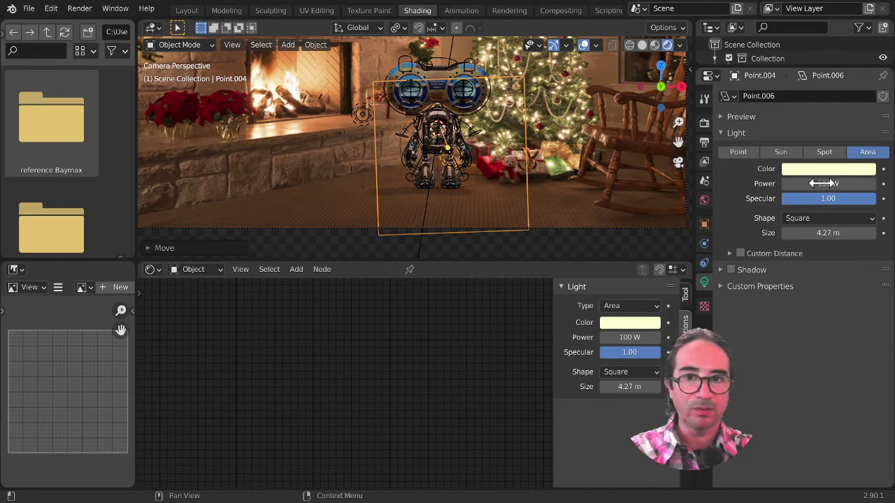
pyautogui.click(819, 184)
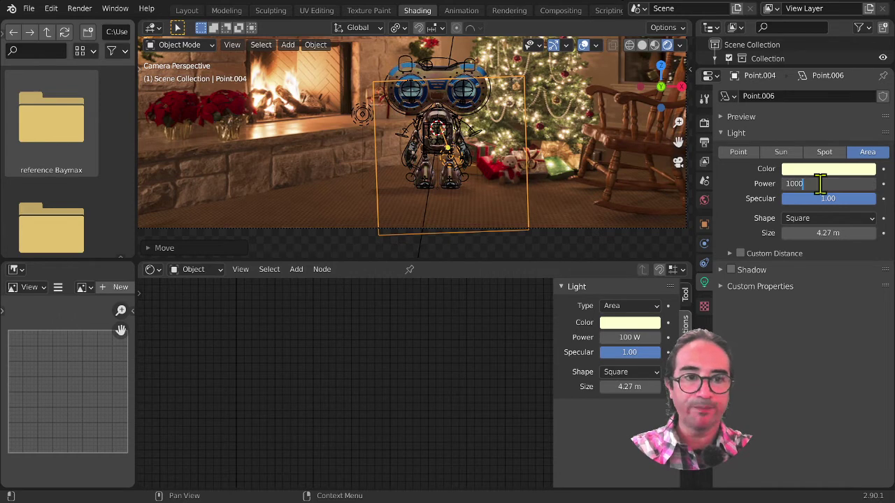
pyautogui.write('1000')
pyautogui.press('Return')
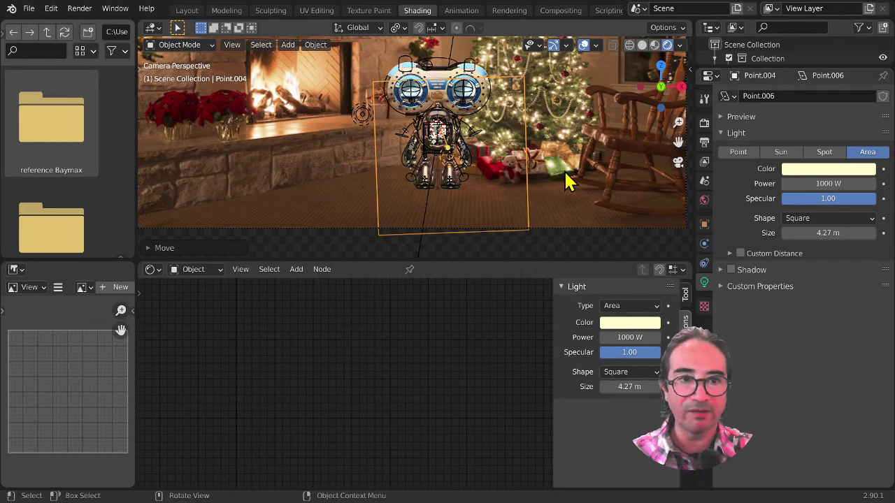
# - Reduce the area light's power to 500 W
pyautogui.scroll(1, 565, 179)
pyautogui.click(828, 183)
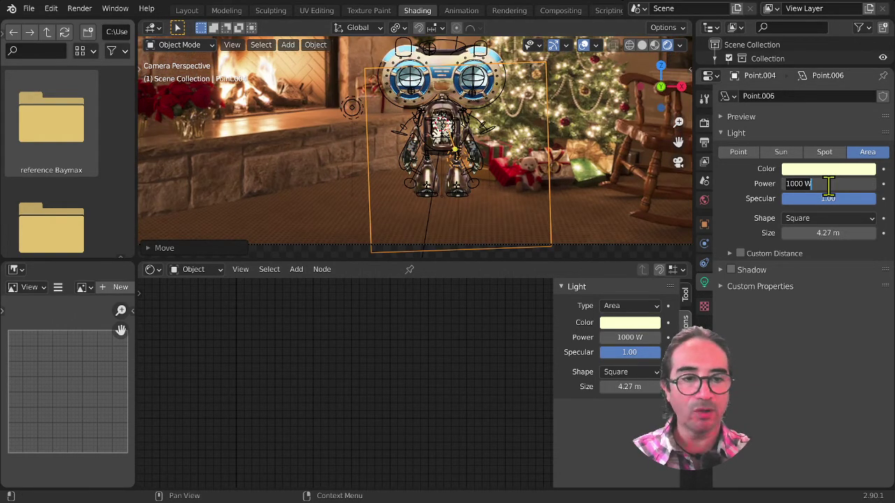
pyautogui.write('500*')
pyautogui.press('Return')
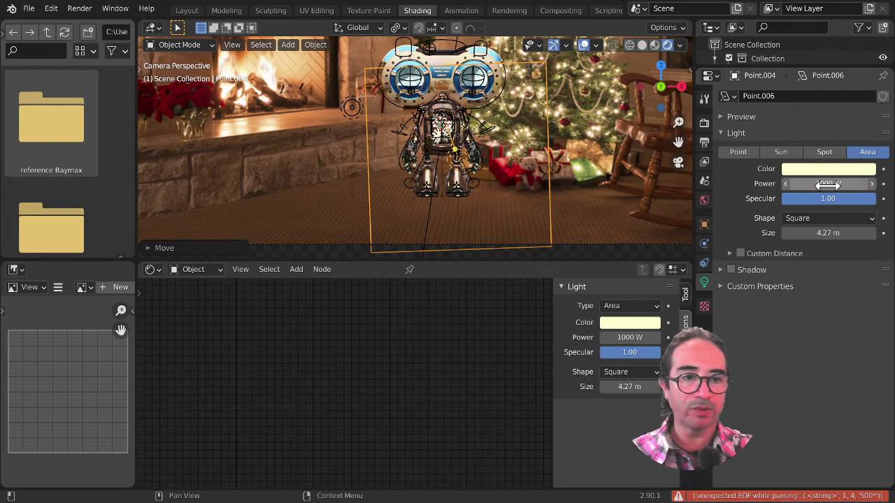
pyautogui.click(827, 183)
pyautogui.write('500')
pyautogui.press('Return')
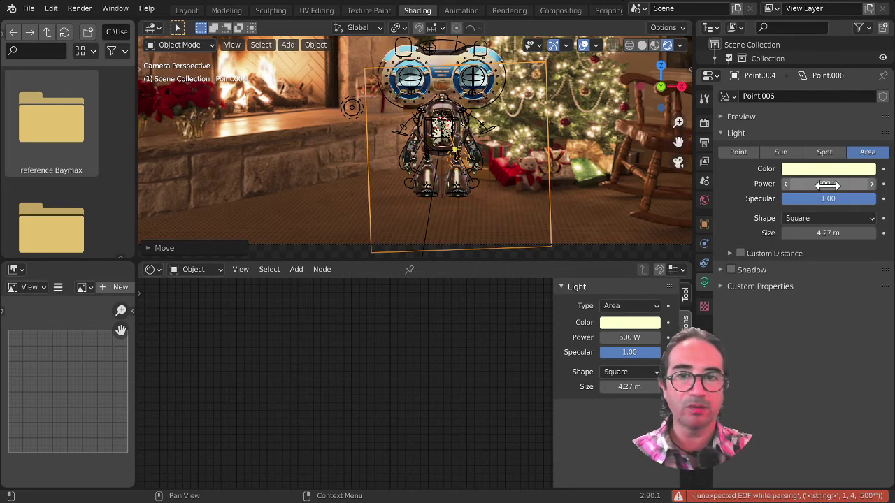
# - Freely rotate the area light to tilt it slightly and raise it in camera view
pyautogui.press('r')
pyautogui.press('r')
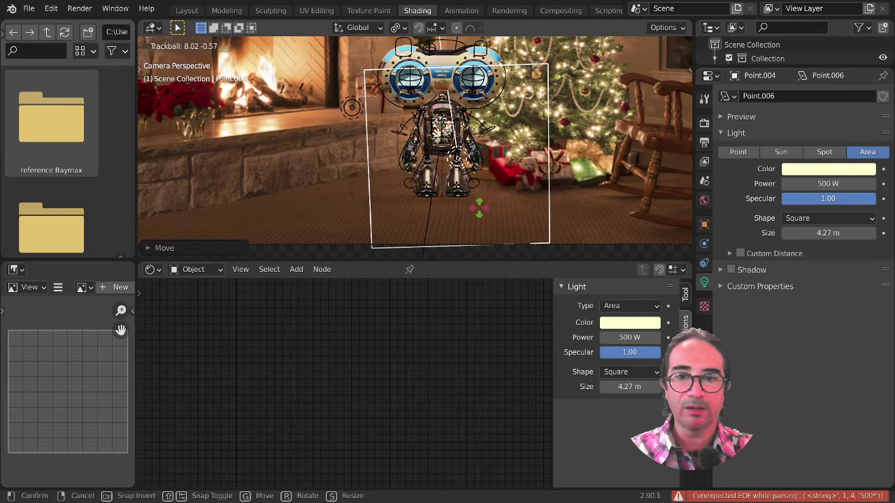
pyautogui.click(475, 213)
pyautogui.press('g')
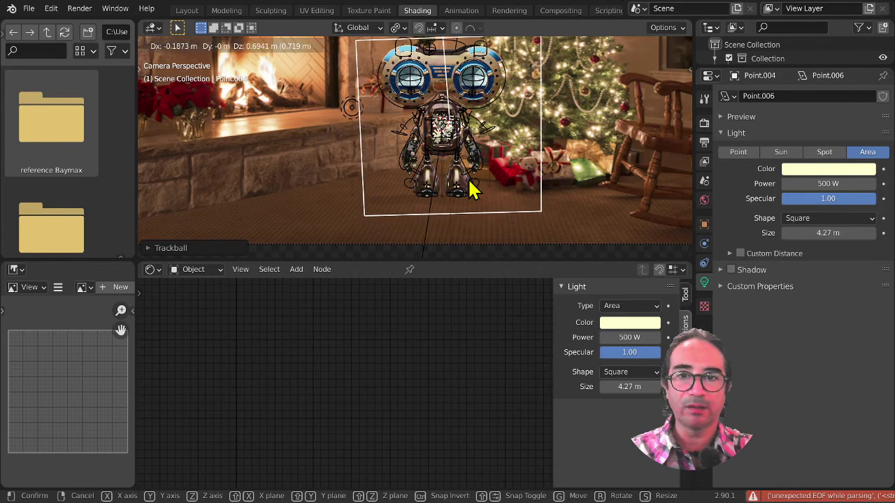
pyautogui.click(471, 205)
# - Move the area light farther away from the robot's front in the right orthographic view
pyautogui.moveTo(471, 205); pyautogui.dragTo(380, 206, button='middle')
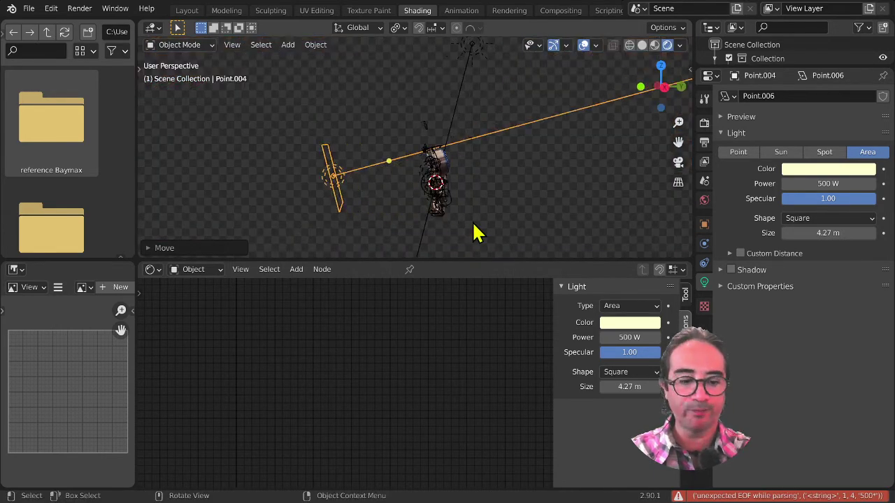
pyautogui.press('KP_3')
pyautogui.press('g')
pyautogui.click(412, 224)
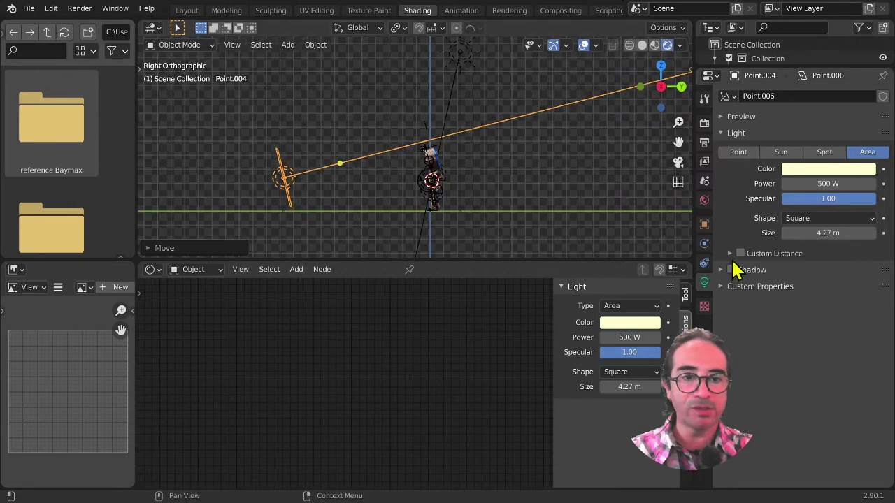
# - Enable the area light's custom distance at 13 m and switch it off and on in camera view to compare its effect
pyautogui.scroll(-3, 527, 167)
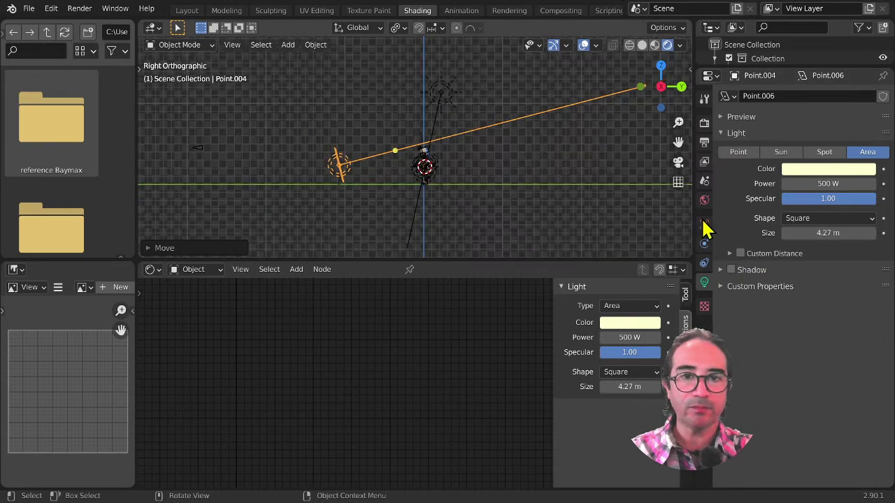
pyautogui.click(730, 253)
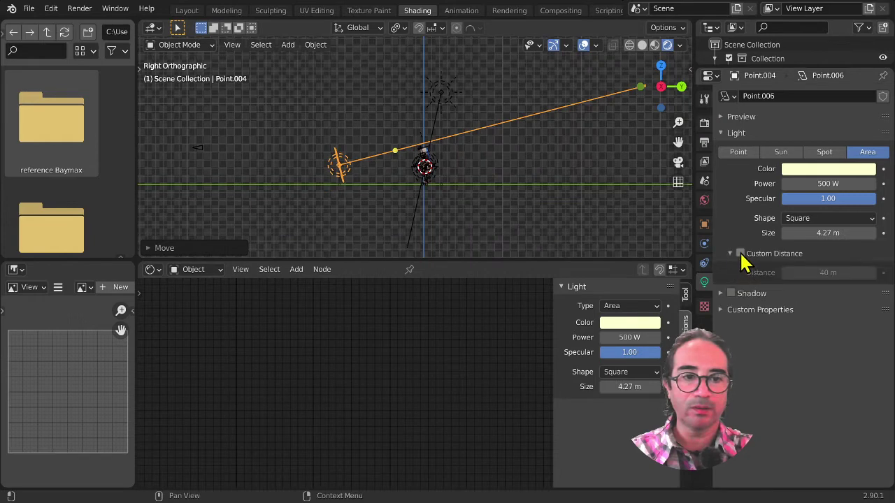
pyautogui.click(741, 253)
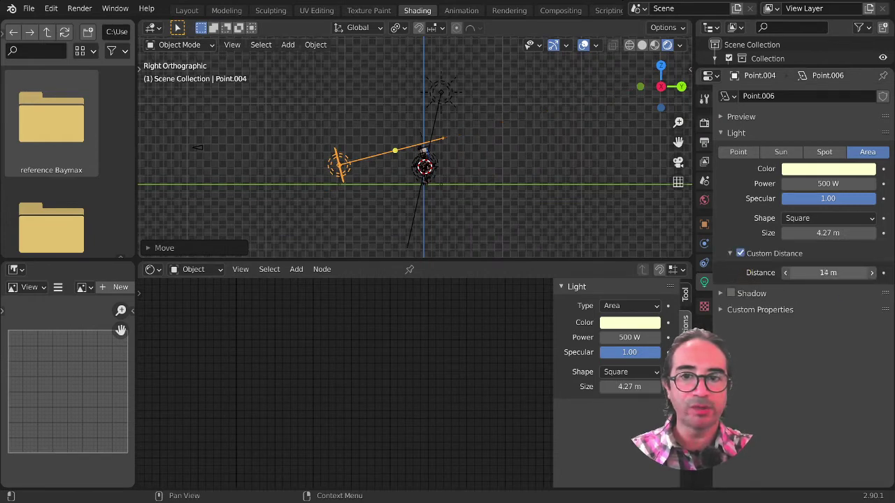
pyautogui.moveTo(828, 272); pyautogui.dragTo(824, 272)
pyautogui.scroll(1, 421, 184)
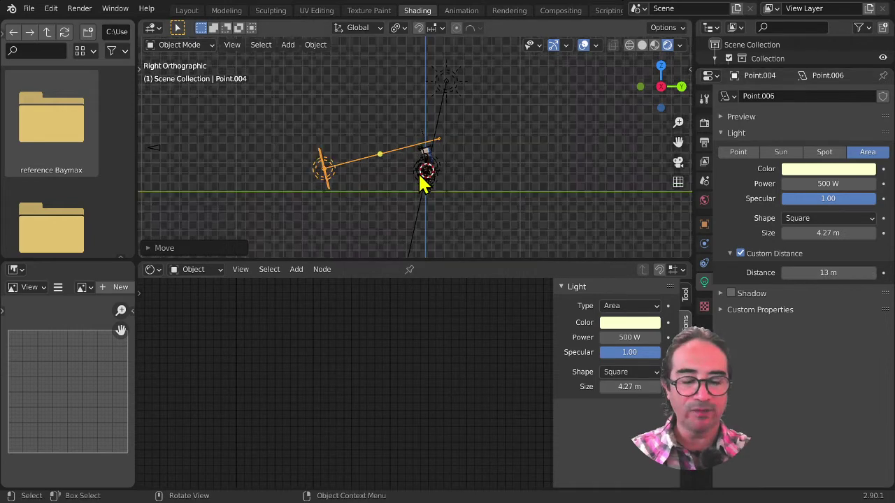
pyautogui.press('KP_0')
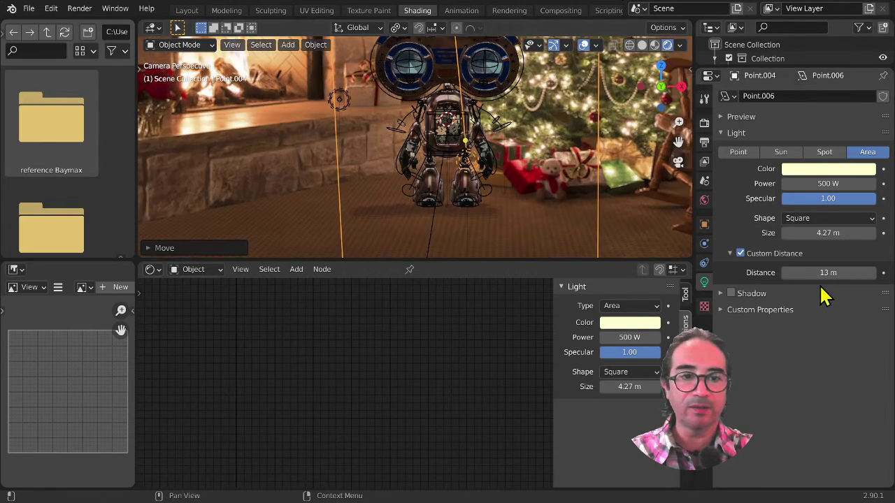
pyautogui.click(740, 254)
pyautogui.click(741, 254)
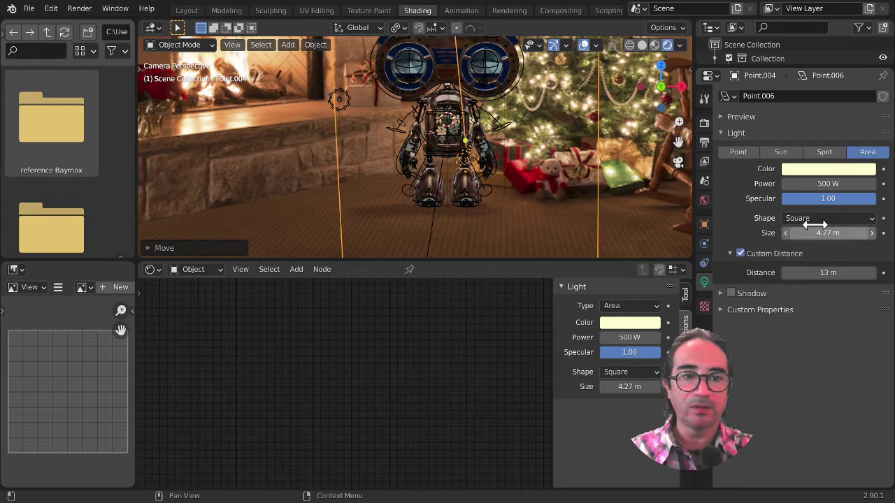
# - Set the area light's size to 6.02 m and its power to 1127.7 W
pyautogui.moveTo(806, 234); pyautogui.dragTo(869, 233)
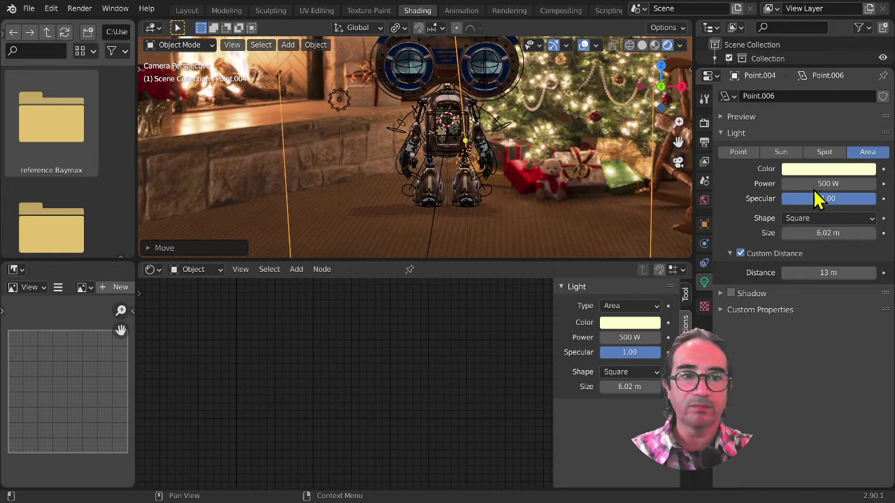
pyautogui.moveTo(810, 183); pyautogui.dragTo(825, 183)
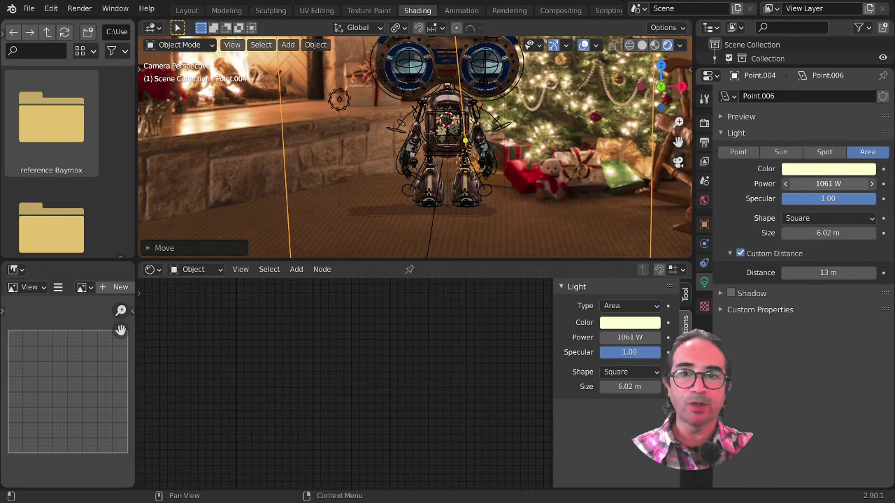
pyautogui.moveTo(828, 183); pyautogui.dragTo(839, 183)
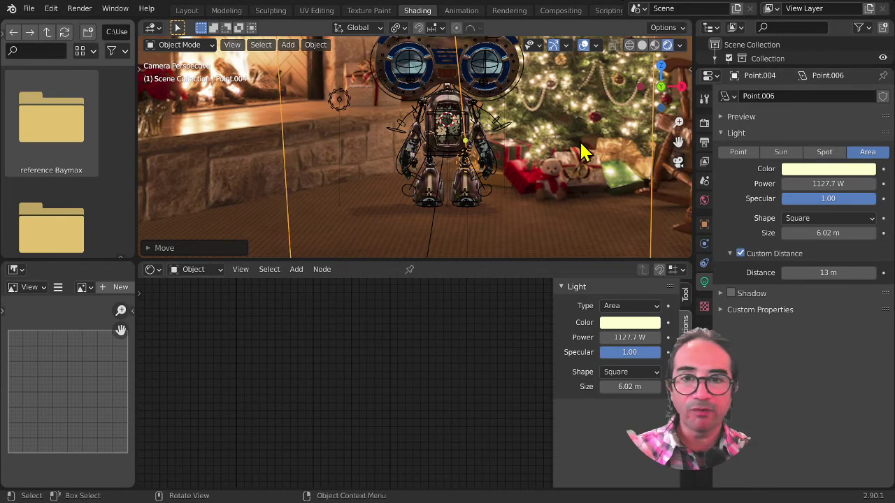
# - Move the area light closer to the robot in the right orthographic view and return to the camera view
pyautogui.press('KP_3')
pyautogui.press('g')
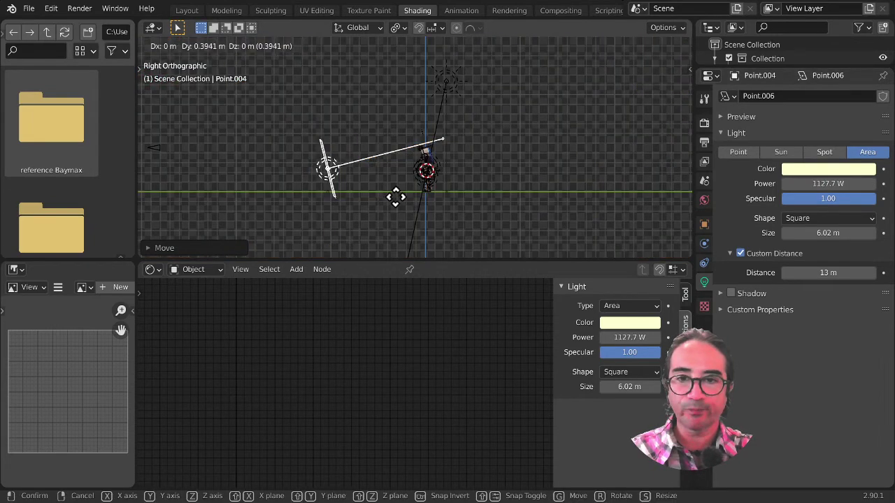
pyautogui.click(415, 206)
pyautogui.press('KP_0')
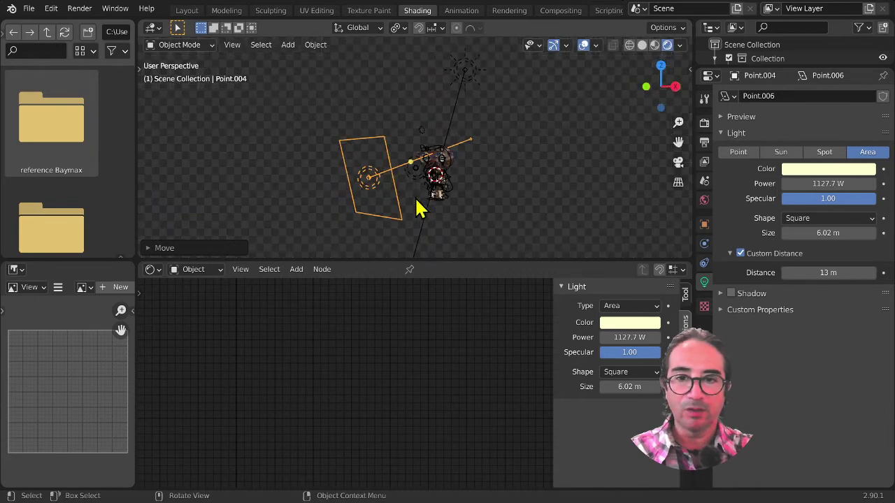
# - Move the area light back from the robot along the global Y axis, judging its brightness in camera view
pyautogui.press('g')
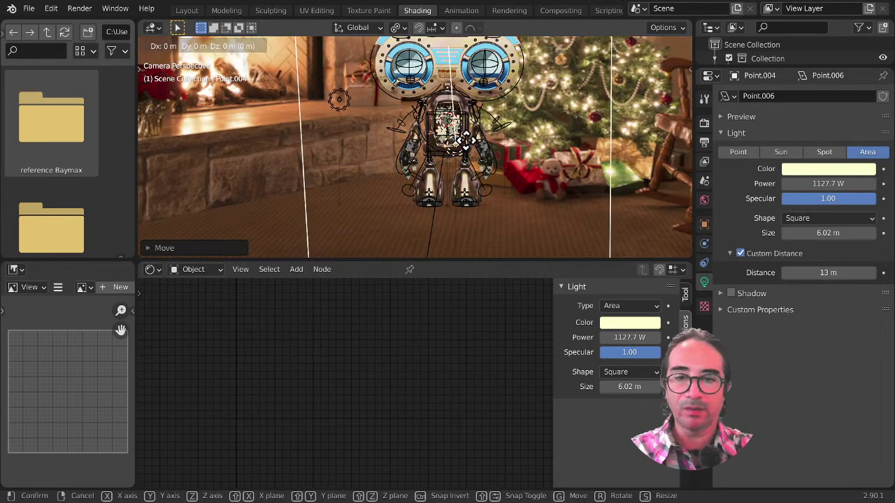
pyautogui.press('z')
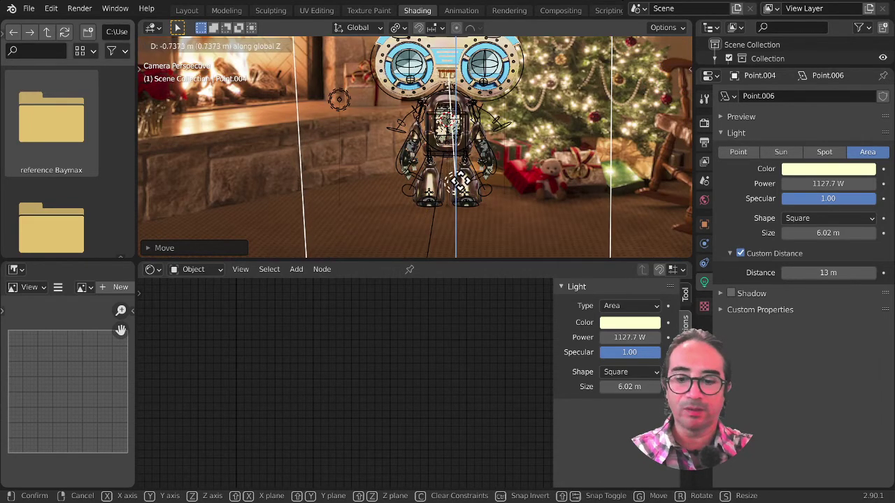
pyautogui.press('y')
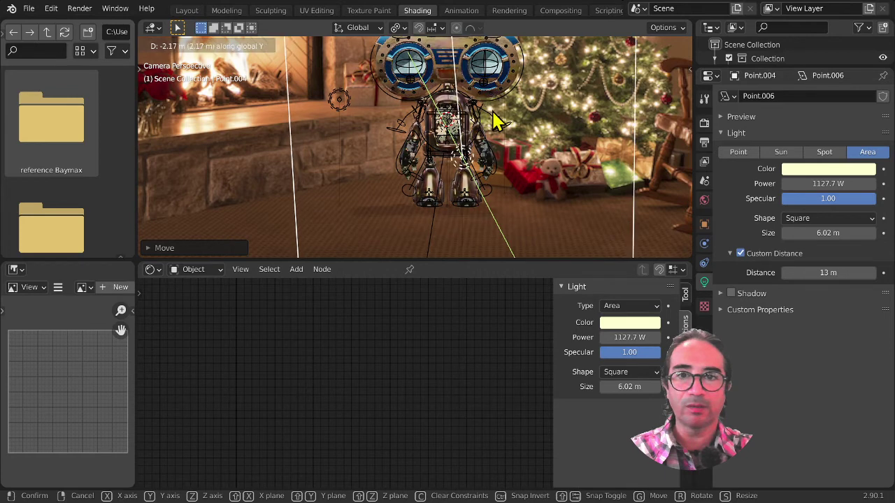
pyautogui.click(493, 194)
# - Freely rotate the area light and shift it up and sideways toward the Christmas tree in camera view
pyautogui.press('g')
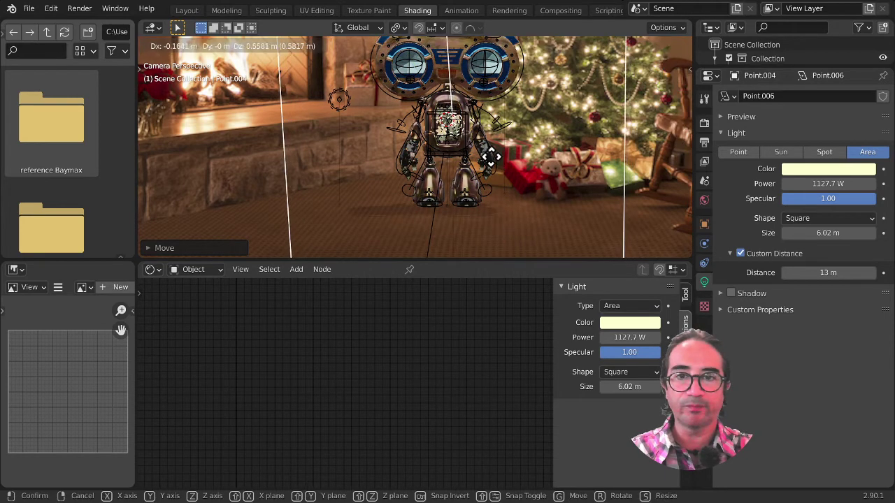
pyautogui.press('r')
pyautogui.press('r')
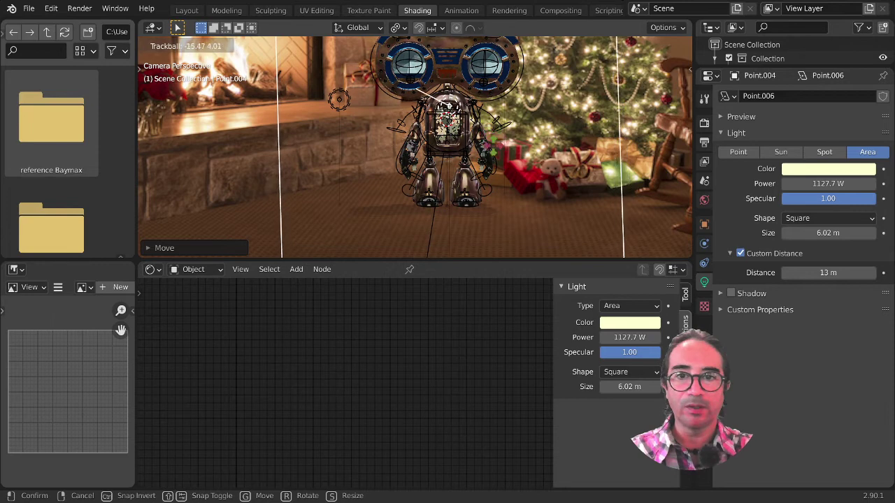
pyautogui.click(490, 151)
pyautogui.press('g')
pyautogui.click(516, 154)
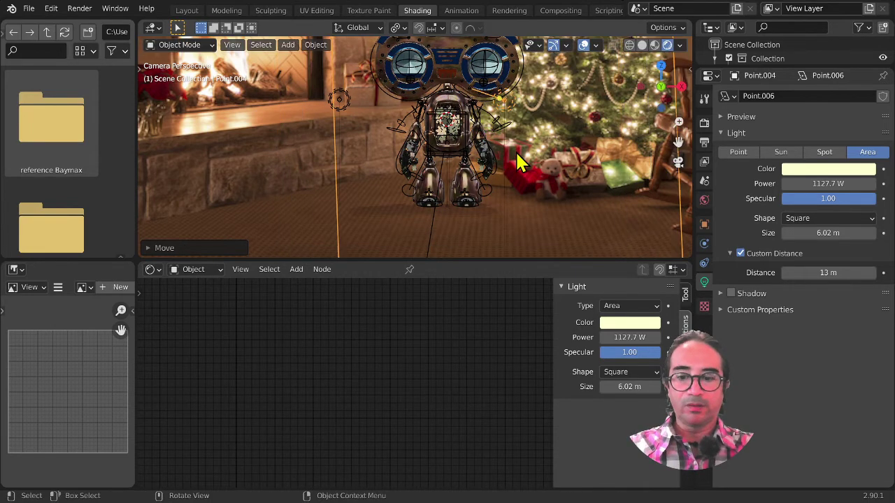
# - Move the area light slightly closer to the robot along the global Y axis
pyautogui.press('g')
pyautogui.press('y')
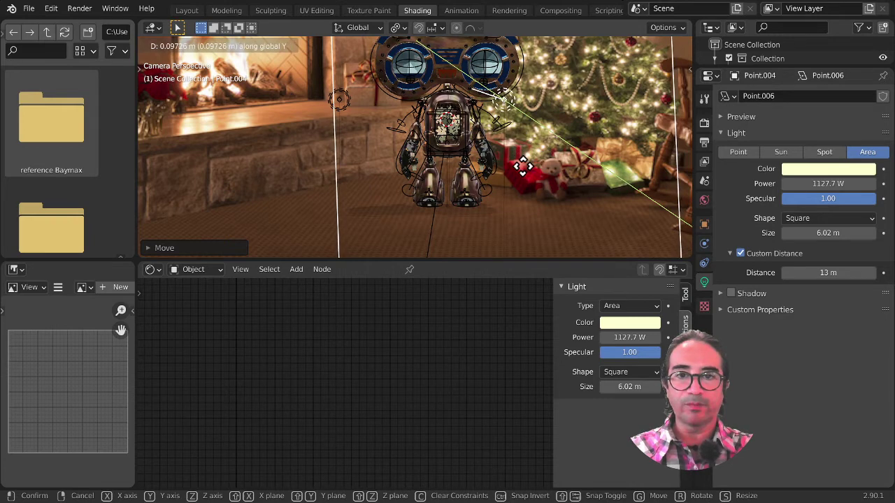
pyautogui.click(523, 192)
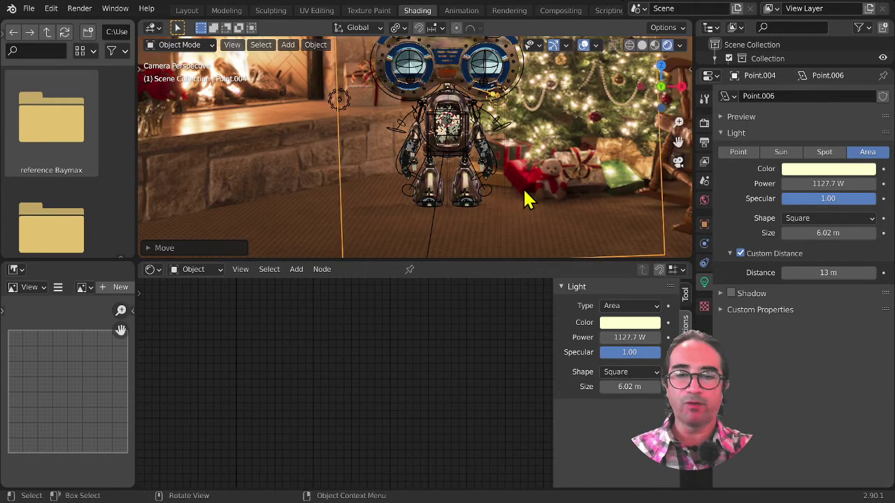
# - Temporarily hide the viewport overlays to inspect the area light's effect on the robot
pyautogui.scroll(-1, 472, 187)
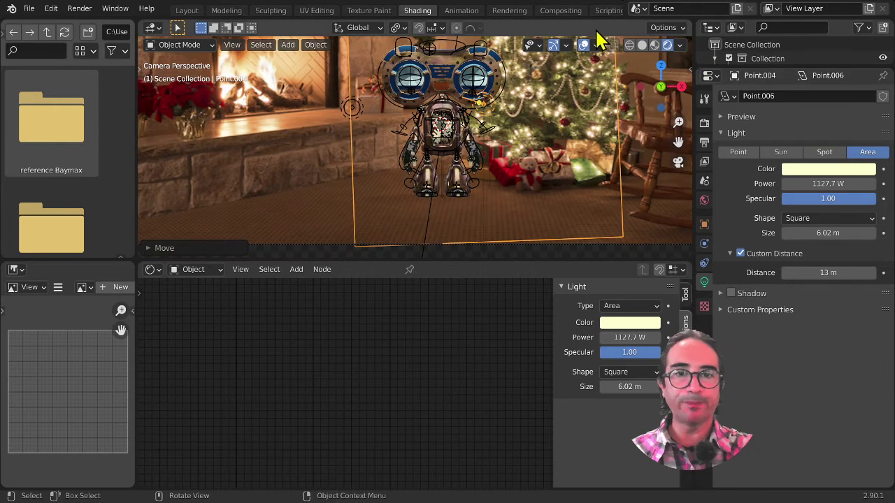
pyautogui.click(585, 45)
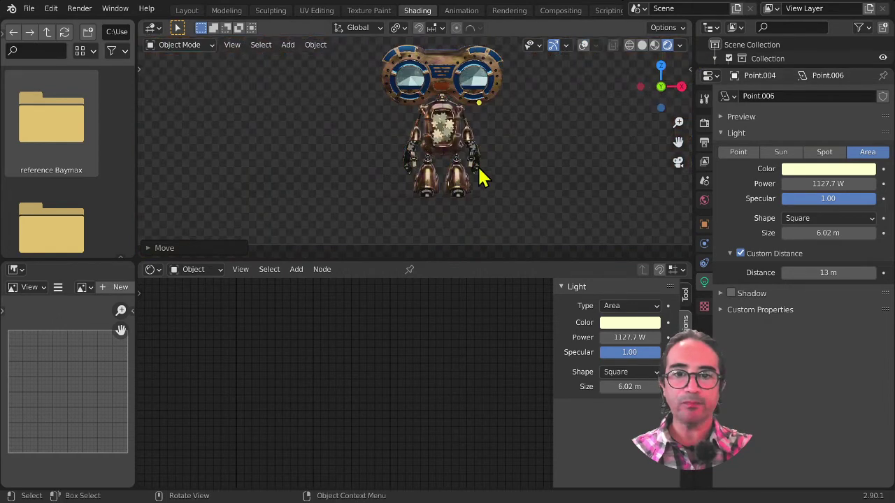
pyautogui.click(584, 45)
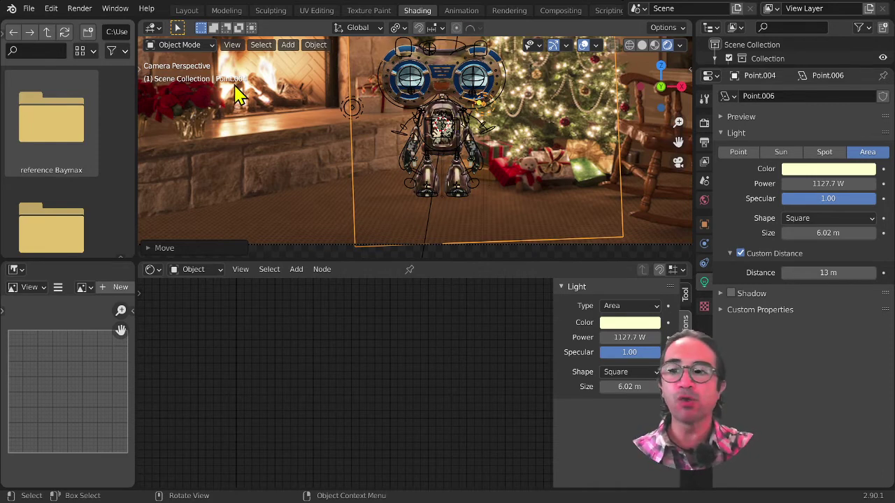
# - Hide the 3D cursor, annotations, extras and bones in the viewport overlays
pyautogui.click(595, 45)
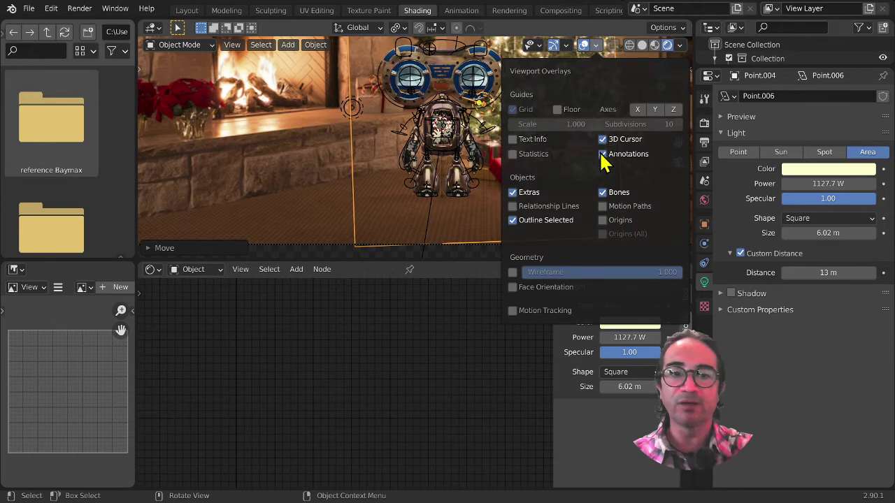
pyautogui.moveTo(601, 141); pyautogui.dragTo(602, 153)
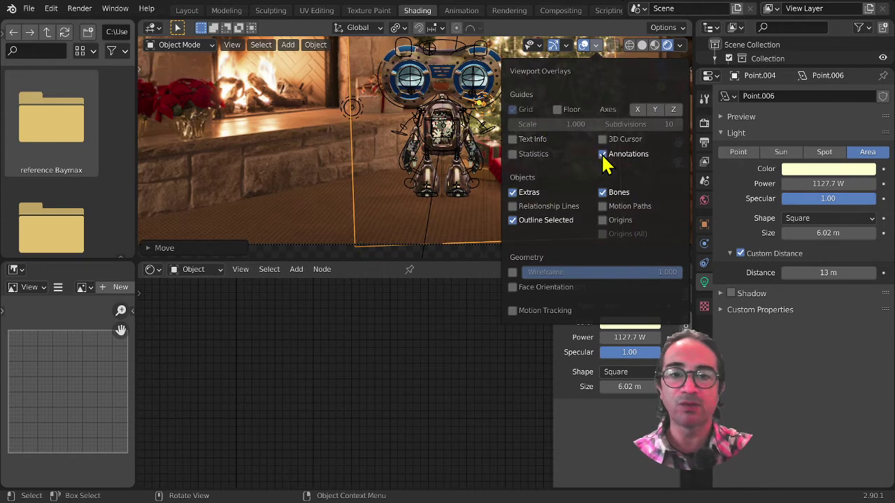
pyautogui.click(514, 193)
pyautogui.click(602, 193)
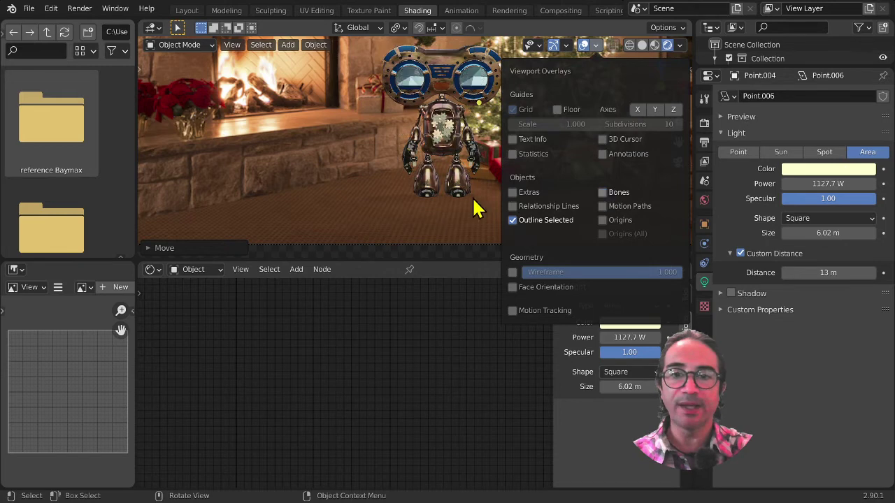
pyautogui.click(229, 46)
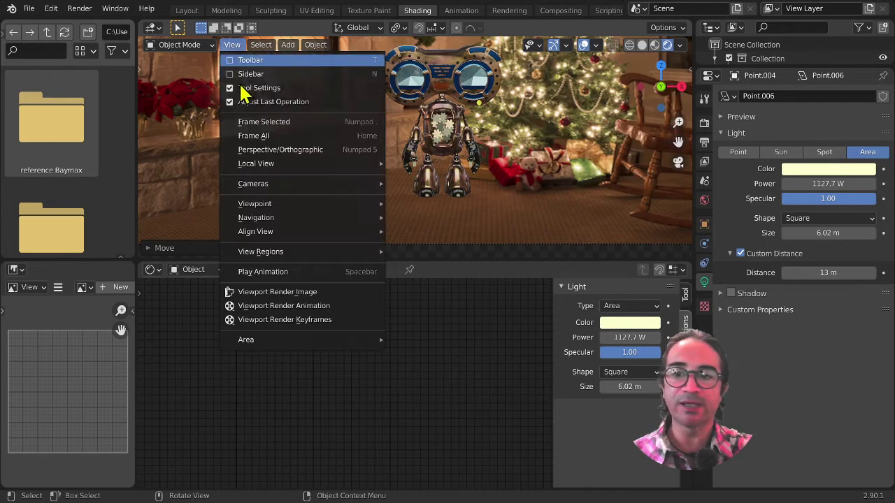
pyautogui.click(303, 309)
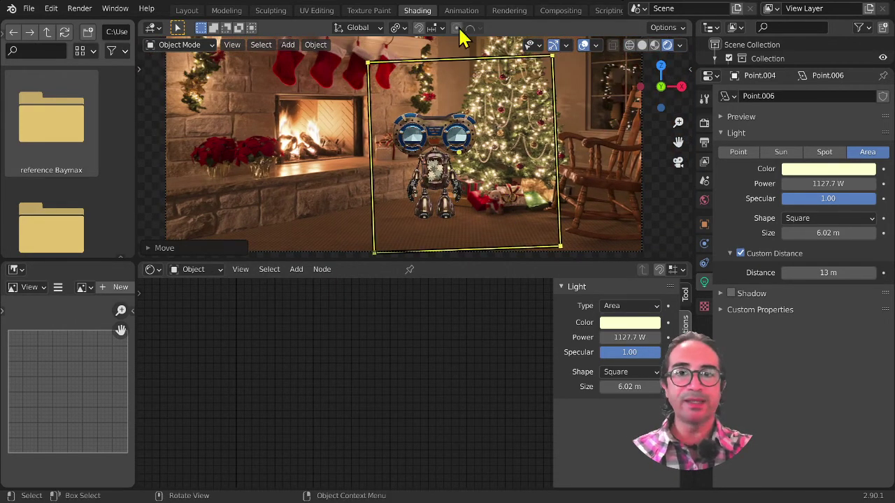
# - Switch to the Compositing workspace and enable the use of nodes
pyautogui.scroll(-2, 521, 10)
pyautogui.click(518, 12)
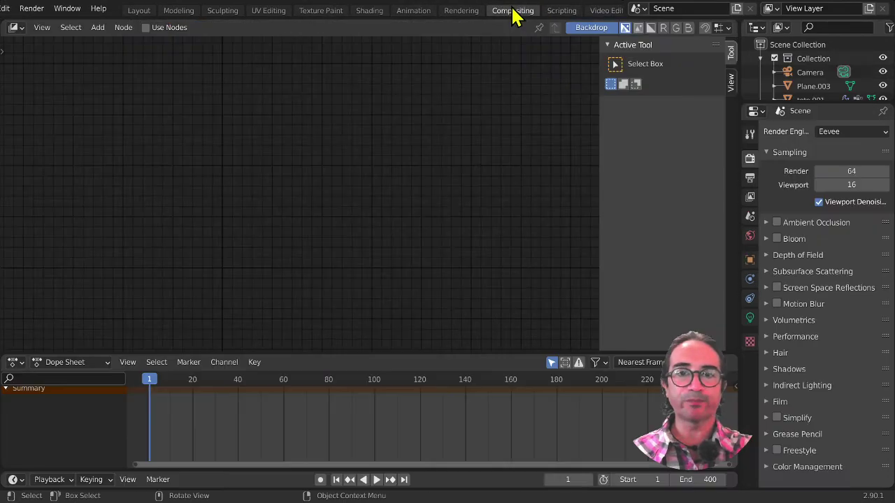
pyautogui.click(146, 27)
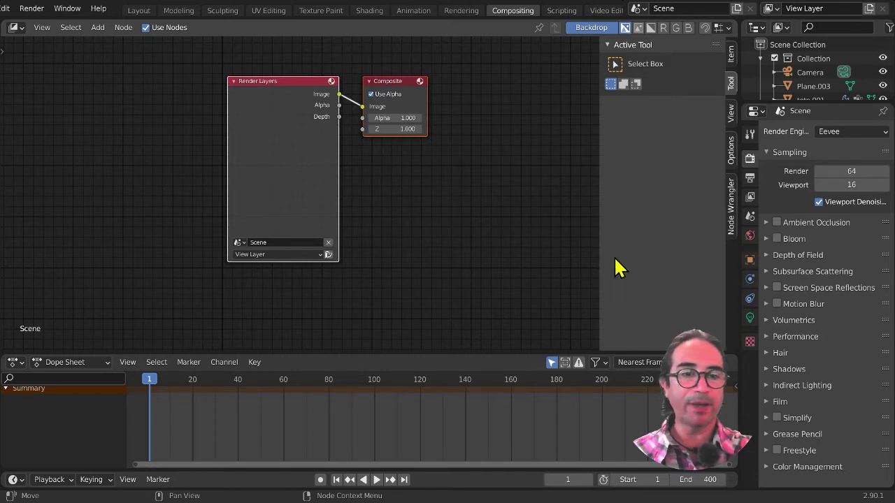
# - Enable Ambient Occlusion and Motion Blur in the Eevee render settings
pyautogui.click(776, 223)
pyautogui.click(777, 304)
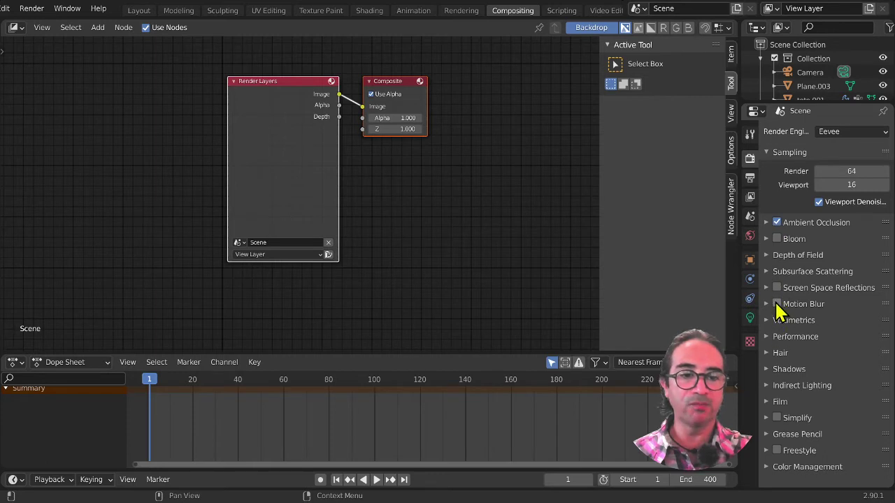
pyautogui.click(767, 337)
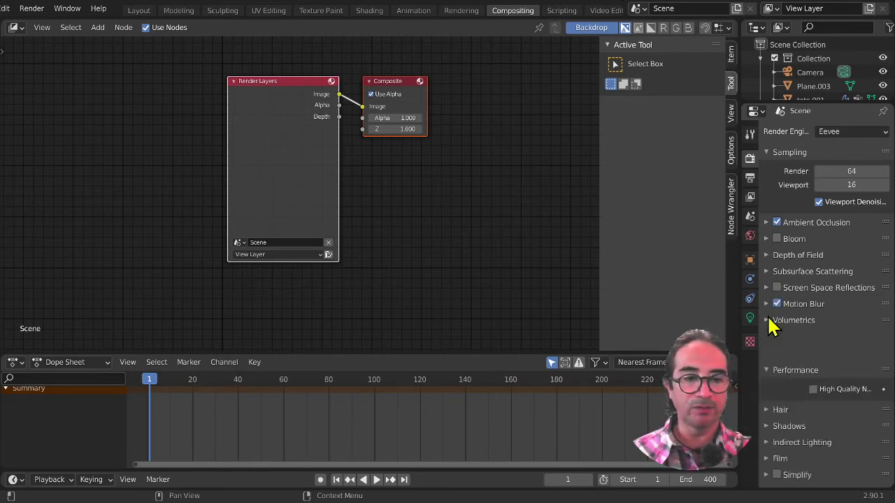
pyautogui.click(768, 337)
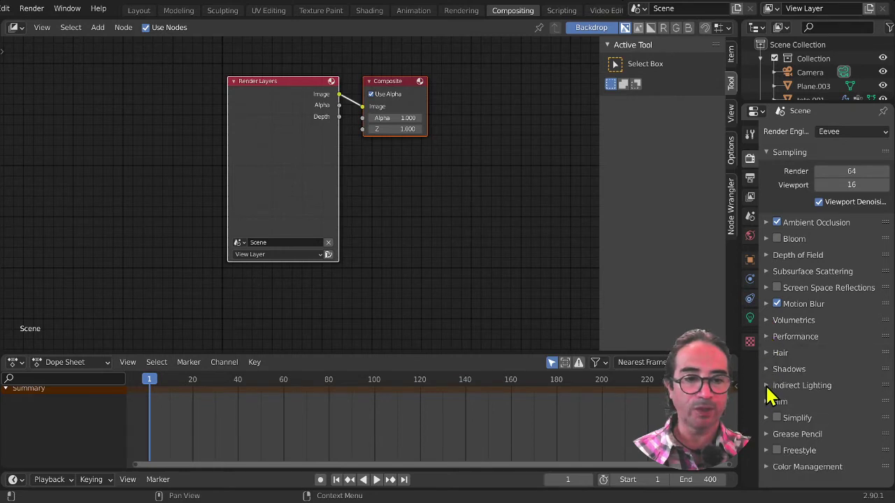
# - Set the Eevee shadows' cube size to 1024 px
pyautogui.click(766, 369)
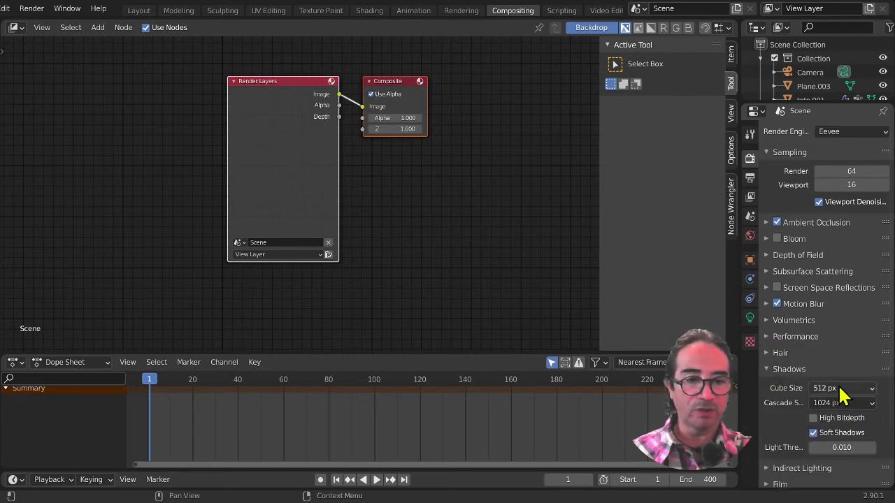
pyautogui.scroll(-3, 839, 381)
pyautogui.click(840, 321)
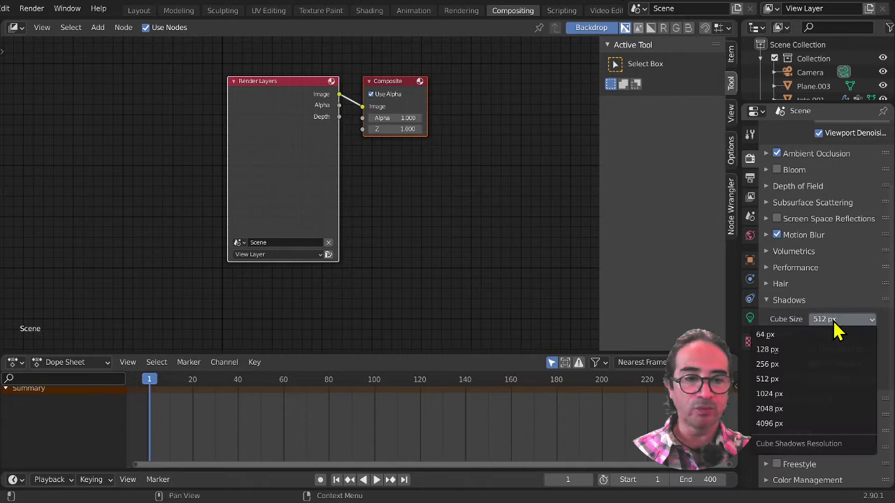
pyautogui.click(785, 395)
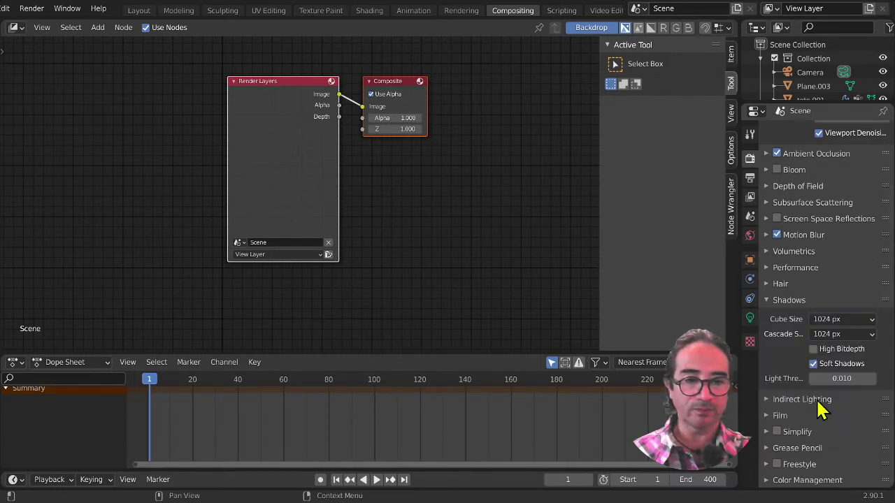
pyautogui.click(776, 301)
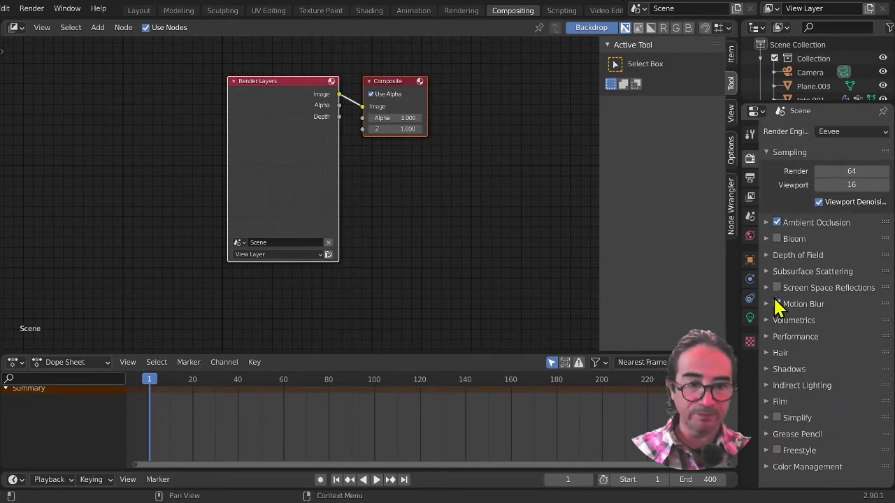
# - Check the film transparency and shadow settings, and enable Screen Space Reflections for the render
pyautogui.click(790, 402)
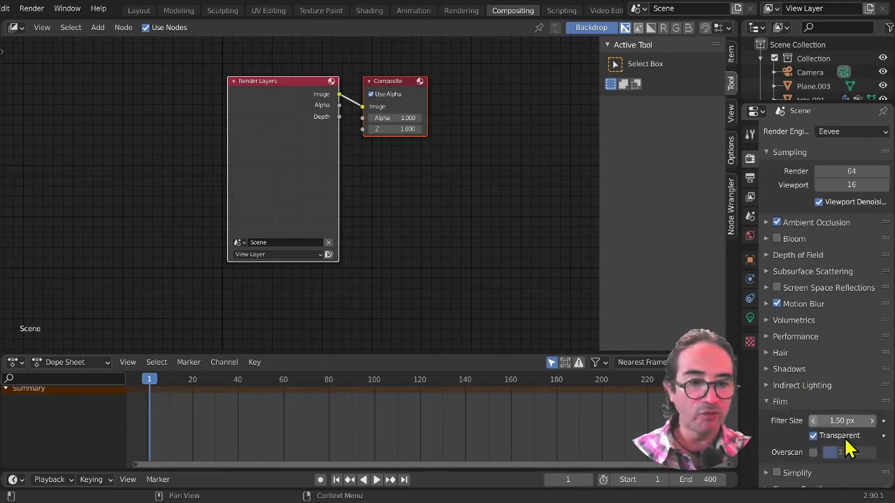
pyautogui.click(784, 387)
pyautogui.click(786, 370)
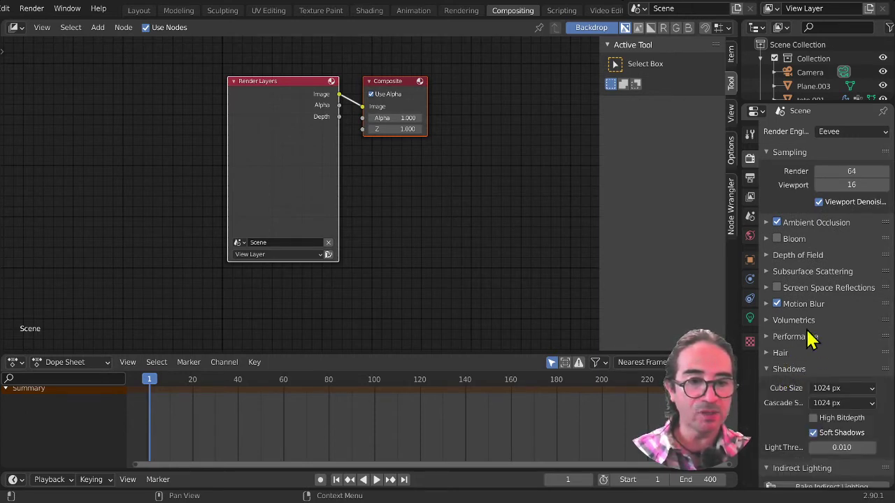
pyautogui.click(776, 287)
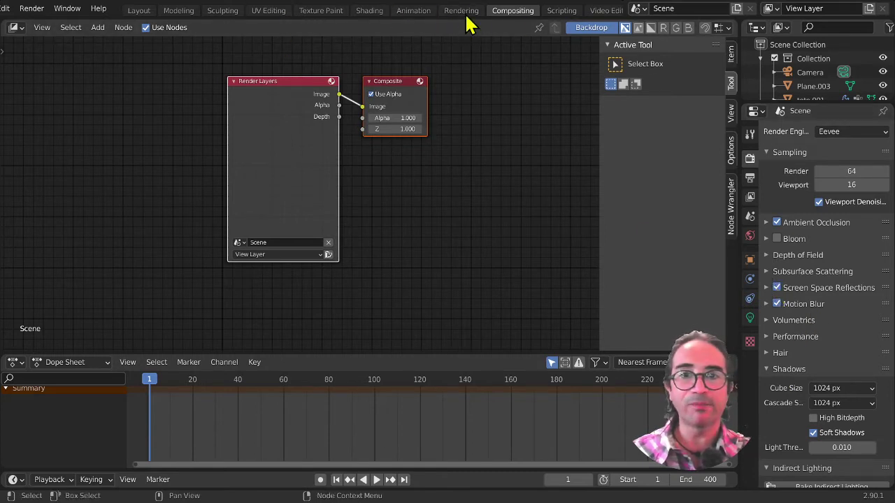
# - Render the current frame as a still image and fit the whole result in view
pyautogui.press('F12')
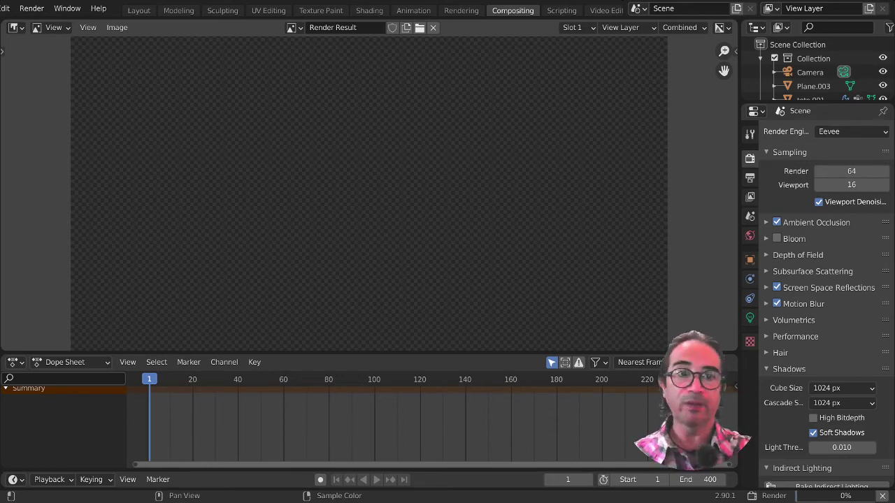
pyautogui.click(32, 9)
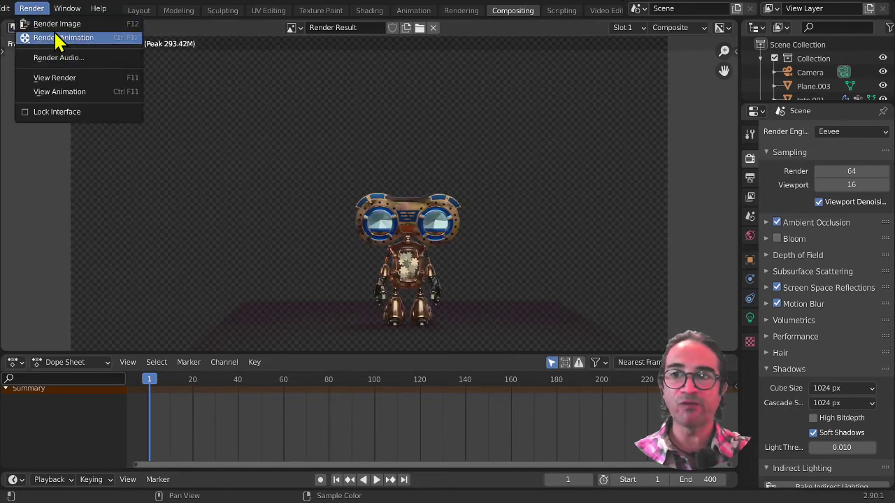
pyautogui.click(38, 7)
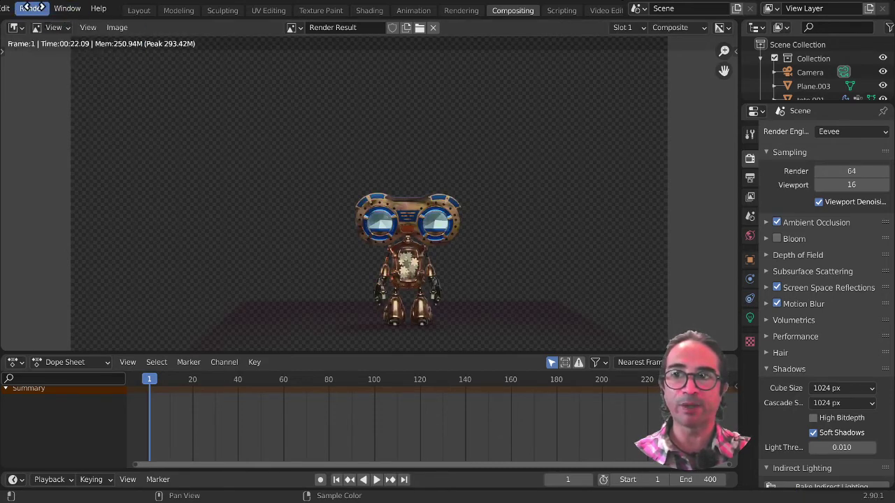
pyautogui.moveTo(38, 7); pyautogui.dragTo(122, 18, button='middle')
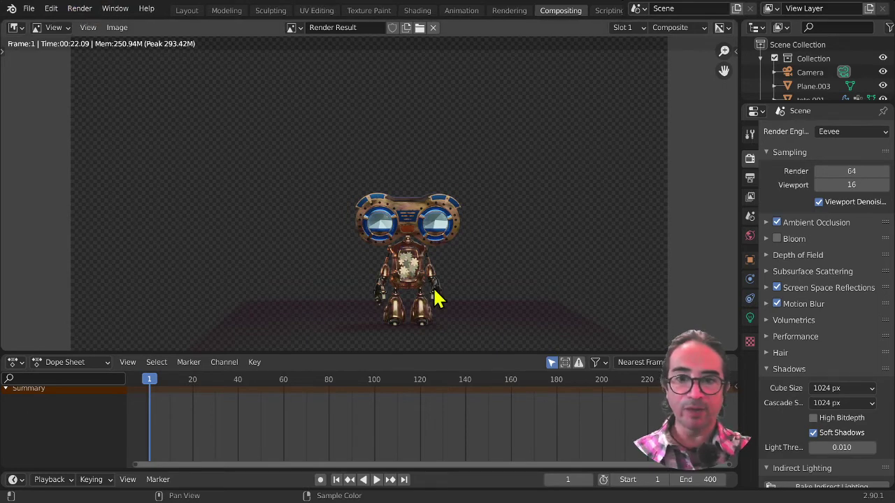
pyautogui.press('Home')
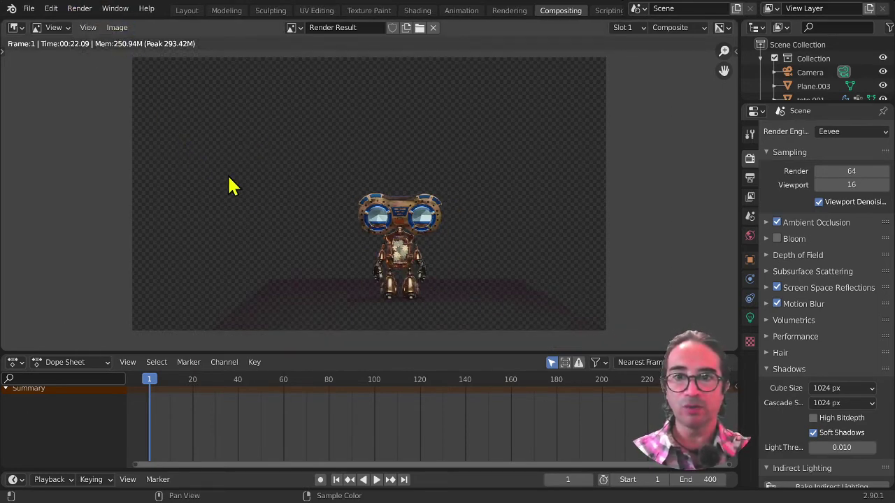
# - Return to the compositor node graph and spread the Render Layers and Composite nodes far apart
pyautogui.hotkey('shift', 'F3')
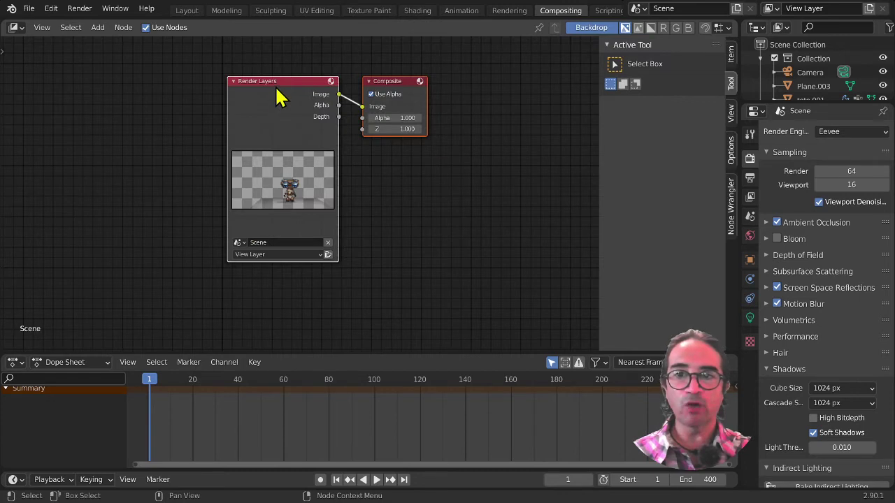
pyautogui.moveTo(276, 84); pyautogui.dragTo(89, 75)
pyautogui.click(381, 93)
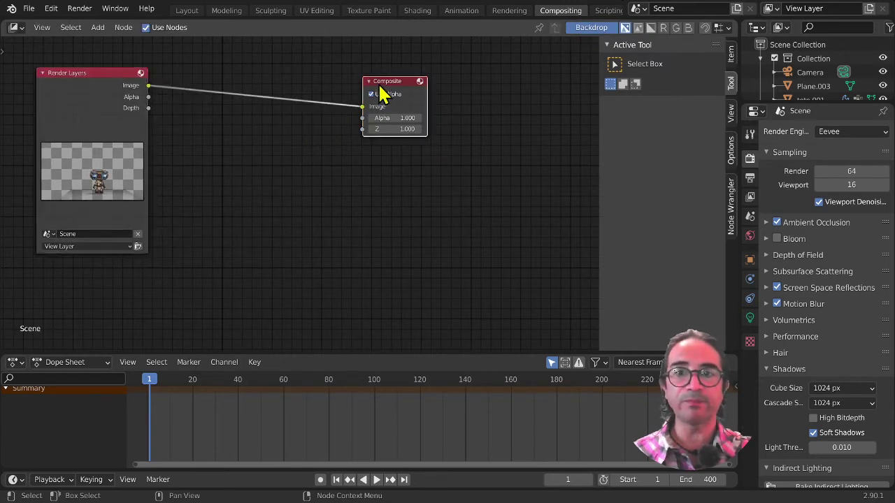
pyautogui.moveTo(381, 93); pyautogui.dragTo(472, 80)
pyautogui.moveTo(237, 188); pyautogui.dragTo(348, 201, button='middle')
pyautogui.moveTo(273, 190); pyautogui.dragTo(200, 201, button='middle')
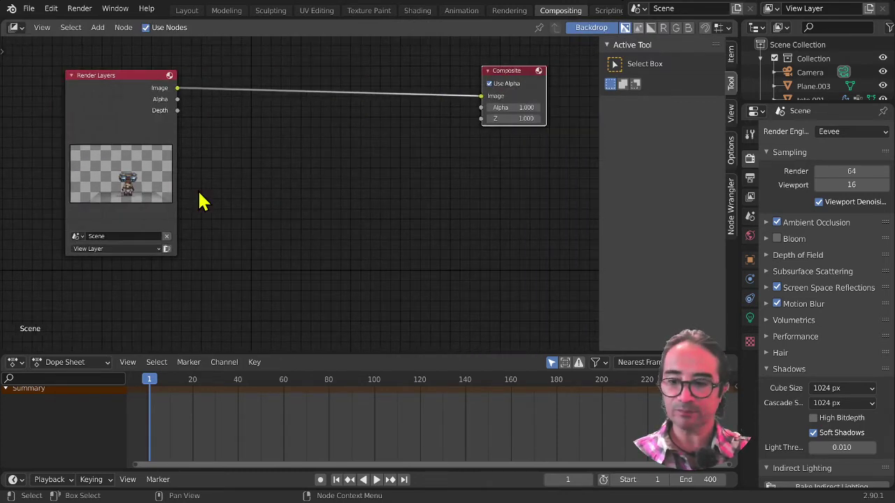
# - Add an Image input node beside Render Layers and assign the Christmas fireplace background image to it
pyautogui.hotkey('shift', 'a')
pyautogui.moveTo(166, 215)
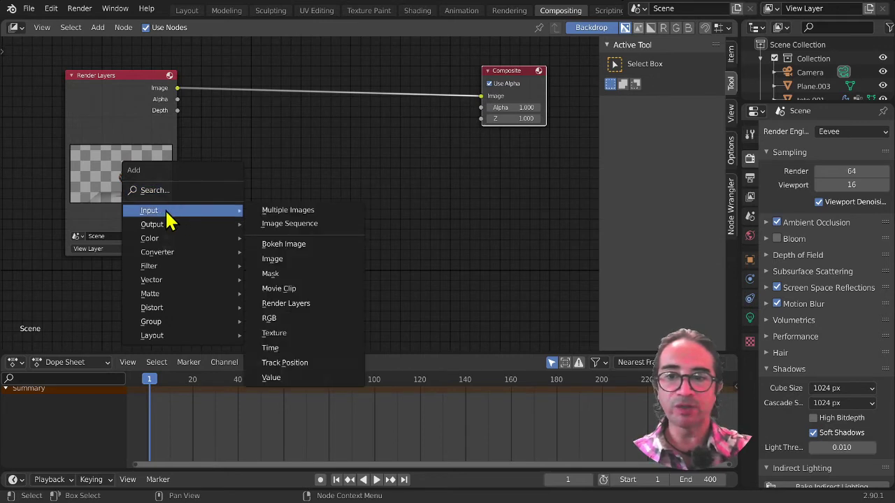
pyautogui.click(274, 260)
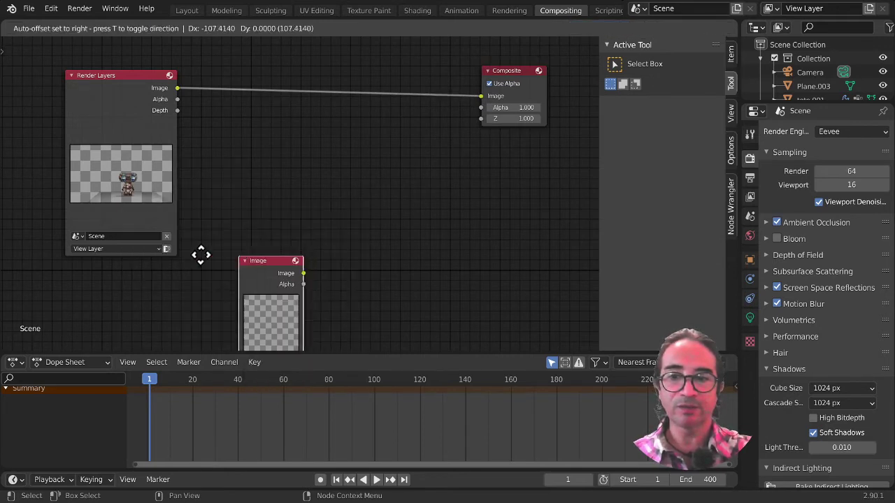
pyautogui.click(195, 215)
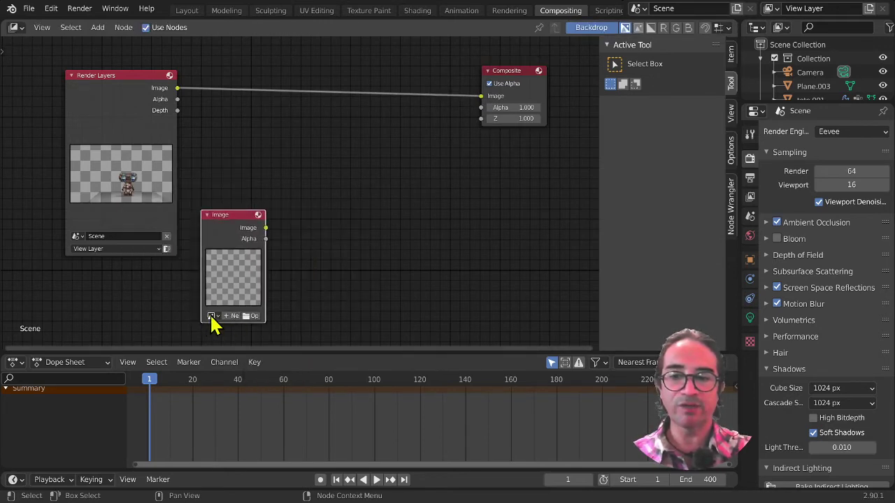
pyautogui.click(212, 316)
pyautogui.click(270, 355)
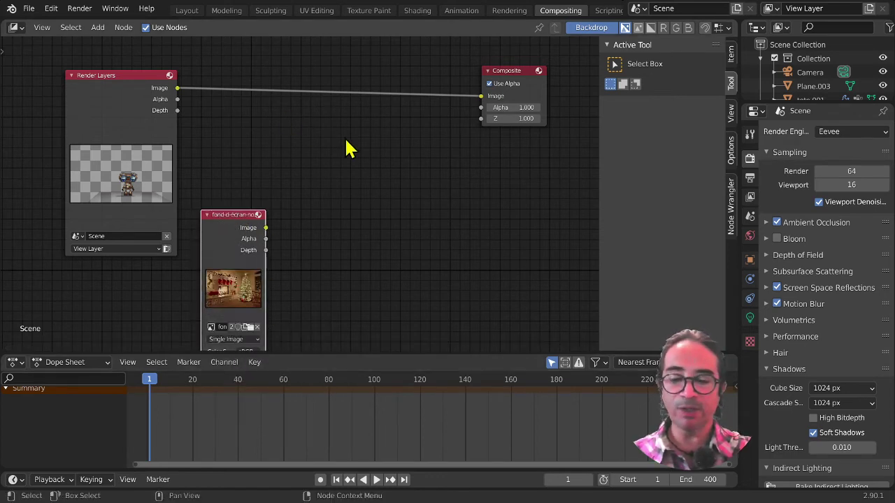
# - Insert a Mix node between Render Layers and Composite, and connect the background image to its second image input
pyautogui.hotkey('shift', 'a')
pyautogui.moveTo(346, 142)
pyautogui.moveTo(313, 174)
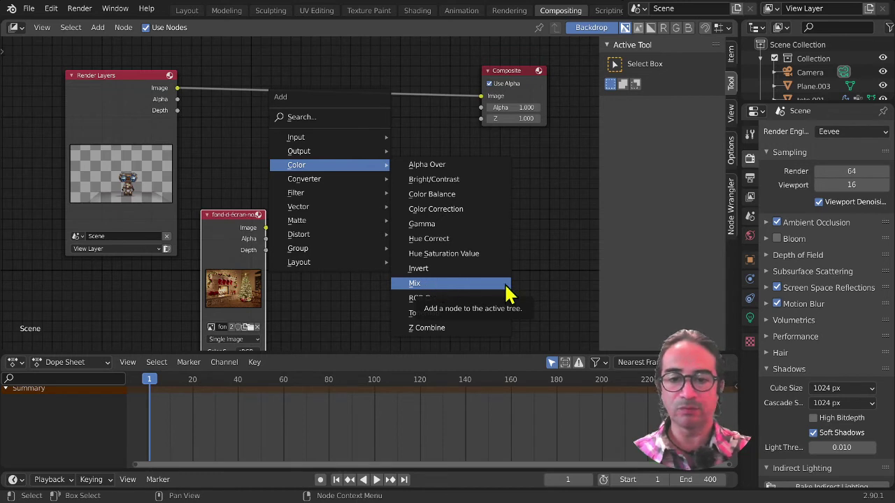
pyautogui.click(424, 283)
pyautogui.click(322, 86)
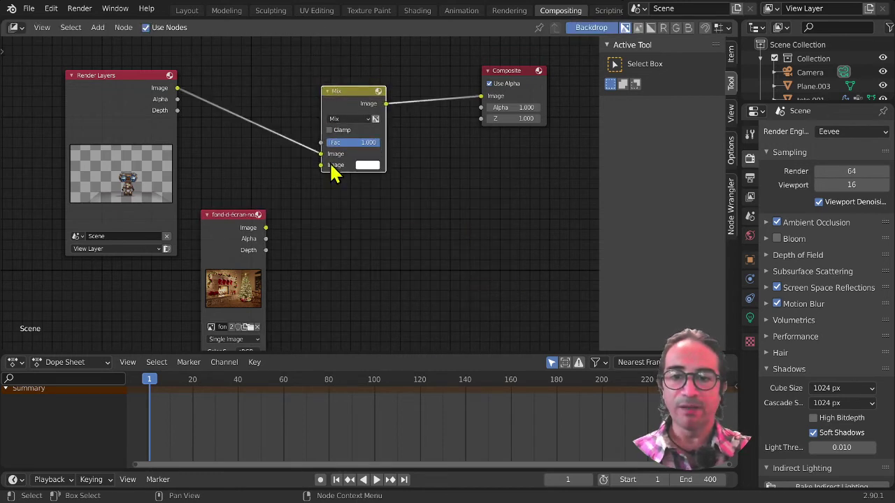
pyautogui.moveTo(265, 228); pyautogui.dragTo(321, 165)
# - Connect the Render Layers alpha to the Mix node's factor and preview the mix through a Viewer node
pyautogui.scroll(1, 197, 127)
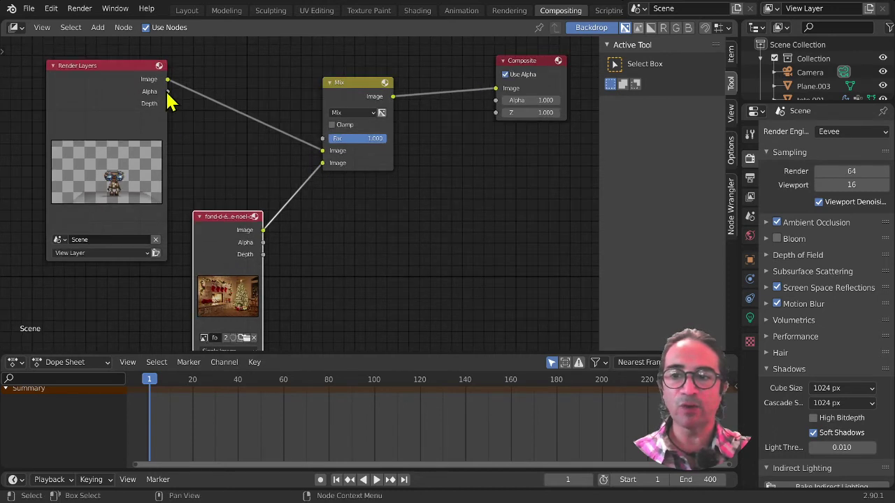
pyautogui.moveTo(167, 92); pyautogui.dragTo(323, 139)
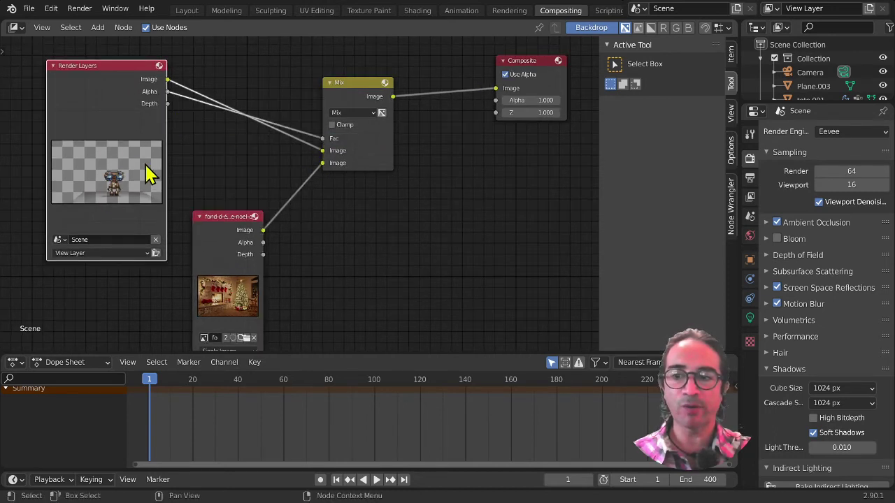
pyautogui.click(373, 92)
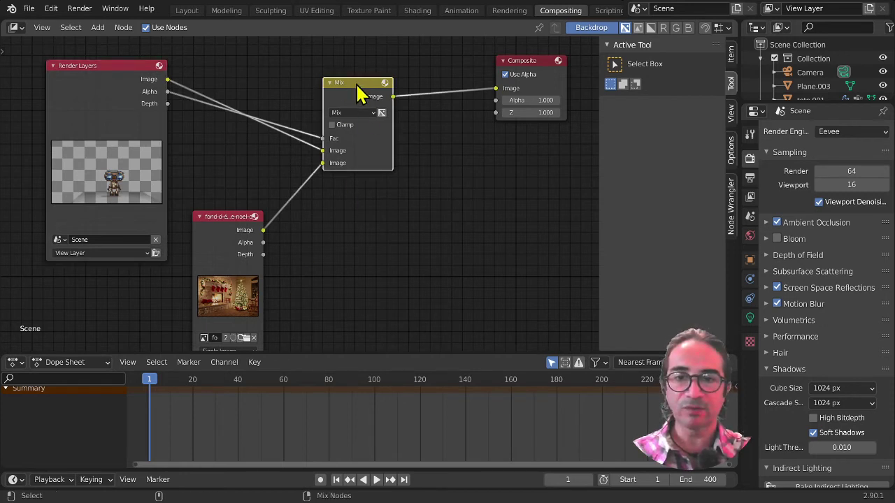
pyautogui.keyDown('ctrl'); pyautogui.keyDown('shift'); pyautogui.click(356, 84); pyautogui.keyUp('shift'); pyautogui.keyUp('ctrl')
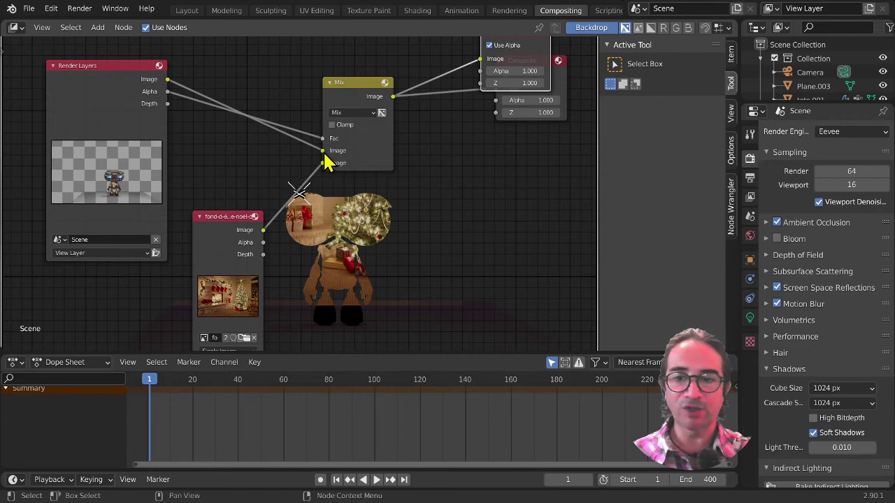
# - Swap the Mix node's two image inputs so the robot render is composited over the fireplace background
pyautogui.moveTo(323, 160); pyautogui.dragTo(322, 163)
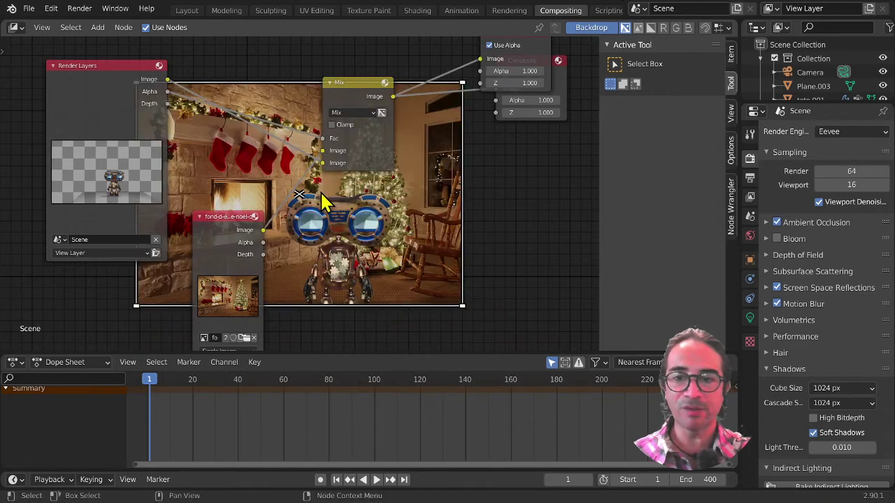
pyautogui.scroll(3, 340, 251)
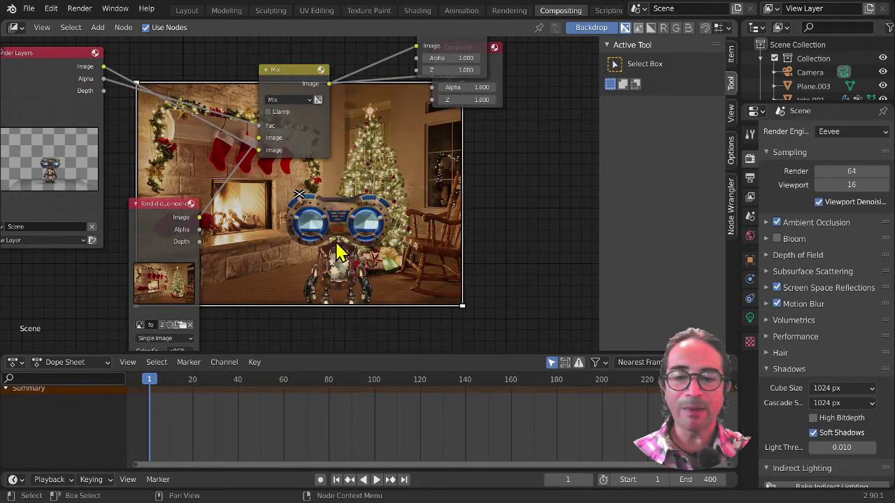
pyautogui.scroll(-2, 355, 259)
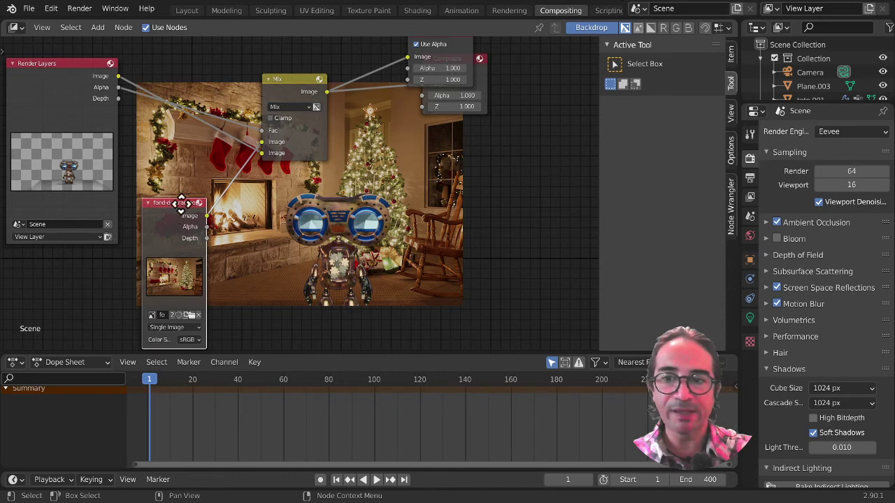
# - Reposition the background image node beneath Render Layers and insert a Scale node on its link to the Mix node
pyautogui.moveTo(173, 210); pyautogui.dragTo(214, 213)
pyautogui.moveTo(210, 283); pyautogui.dragTo(370, 237, button='middle')
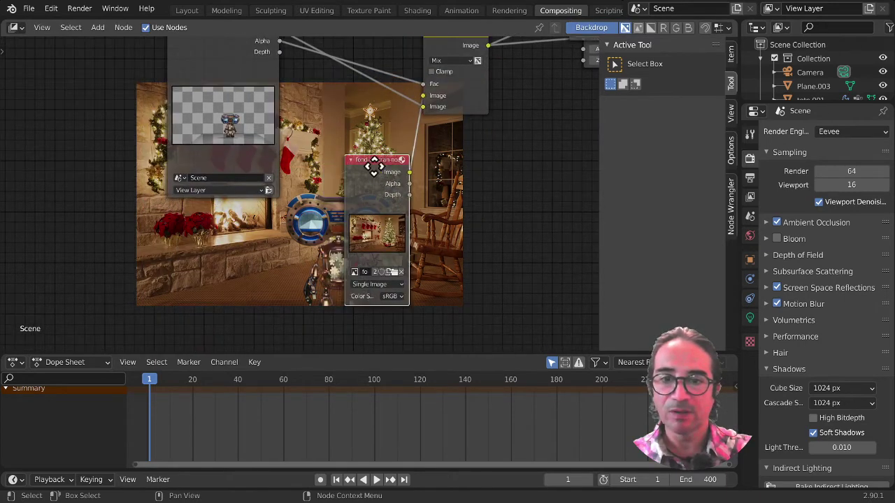
pyautogui.moveTo(374, 166); pyautogui.dragTo(292, 224)
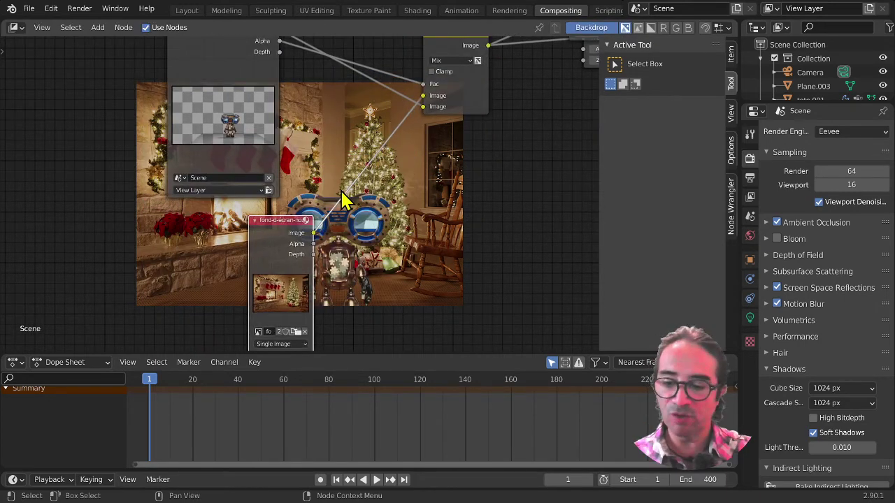
pyautogui.hotkey('shift', 'a')
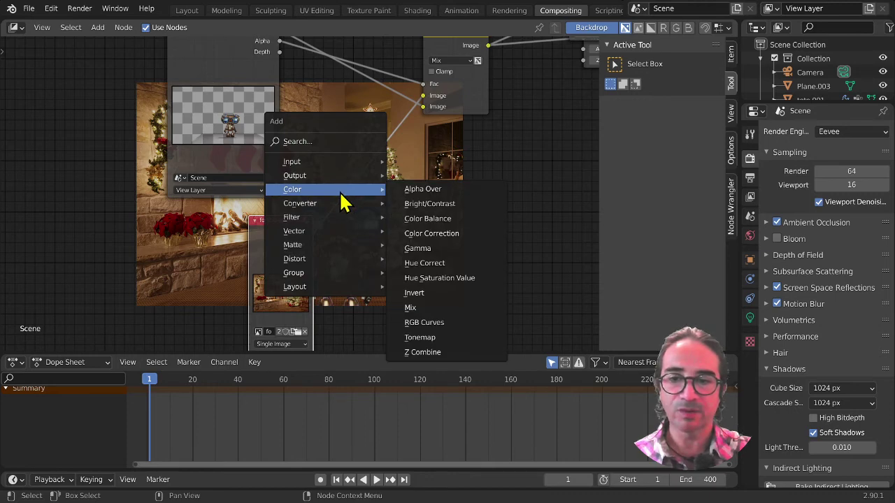
pyautogui.moveTo(317, 204)
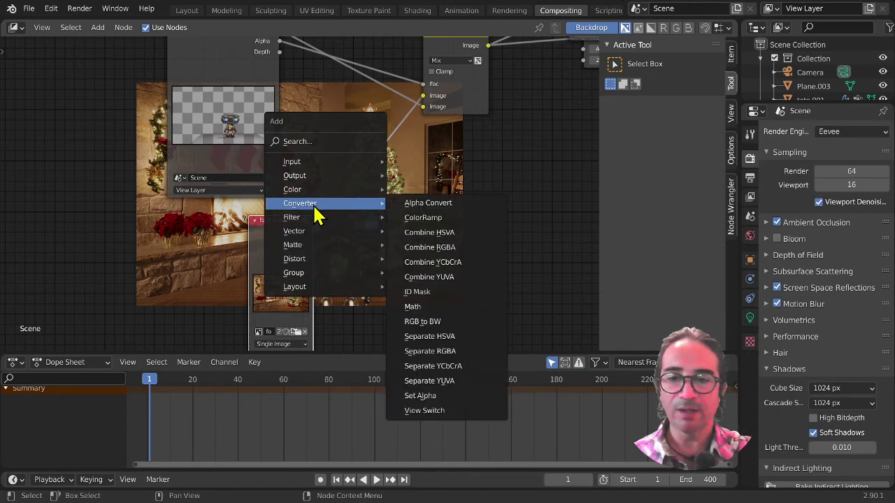
pyautogui.moveTo(303, 219)
pyautogui.moveTo(312, 264)
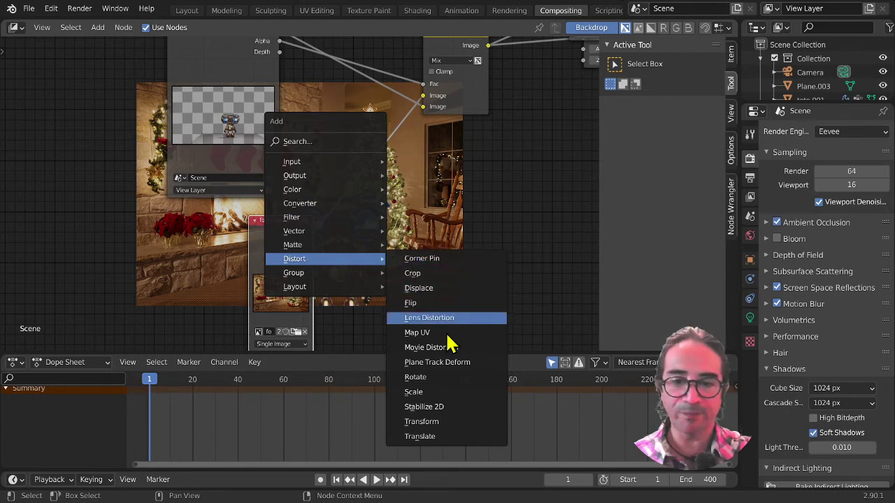
pyautogui.click(430, 395)
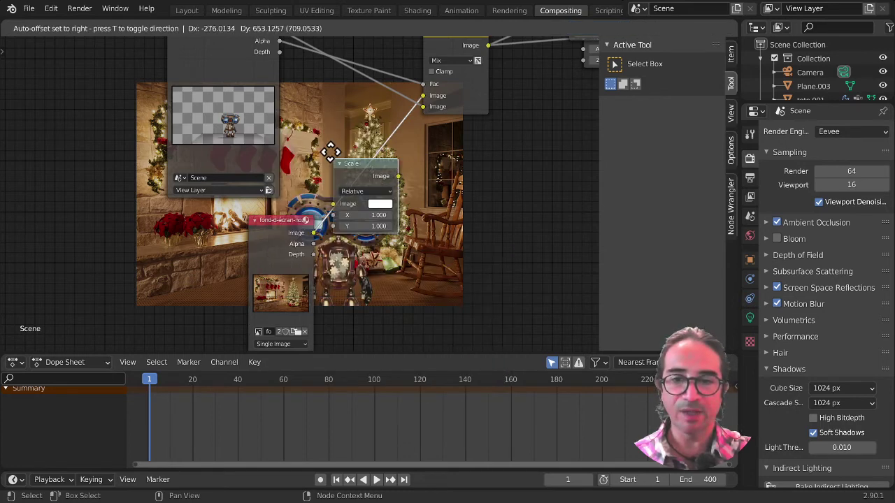
pyautogui.click(420, 224)
# - Set the Scale node to Render Size and move the background image node farther away from it
pyautogui.scroll(2, 434, 228)
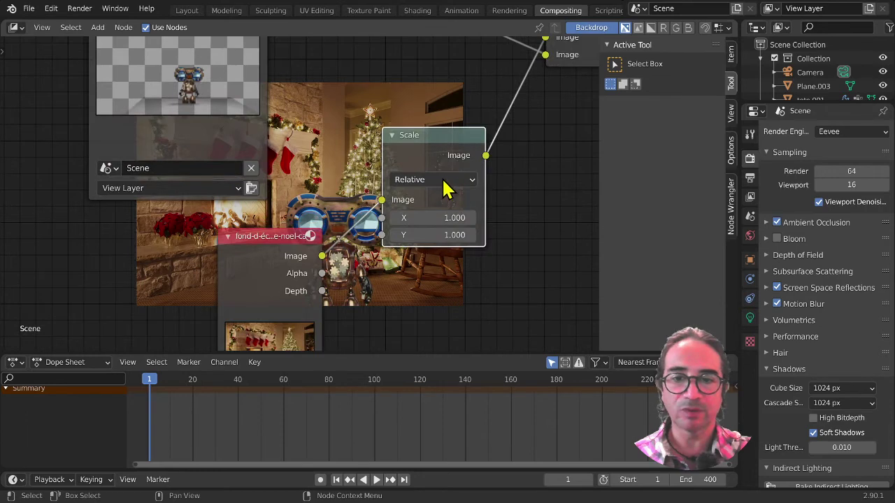
pyautogui.click(443, 182)
pyautogui.click(439, 251)
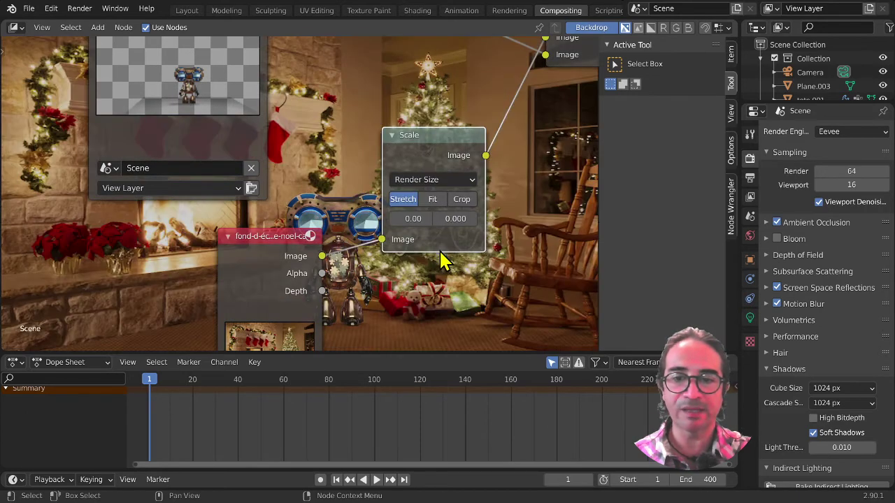
pyautogui.moveTo(295, 241); pyautogui.dragTo(128, 219)
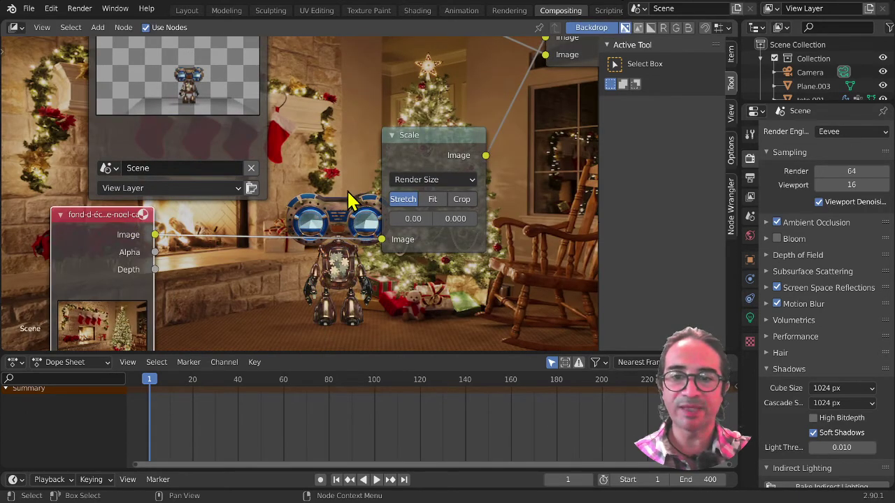
# - Set the compositor backdrop zoom to 0.72 so the whole composite fits in the node editor
pyautogui.scroll(-4, 350, 201)
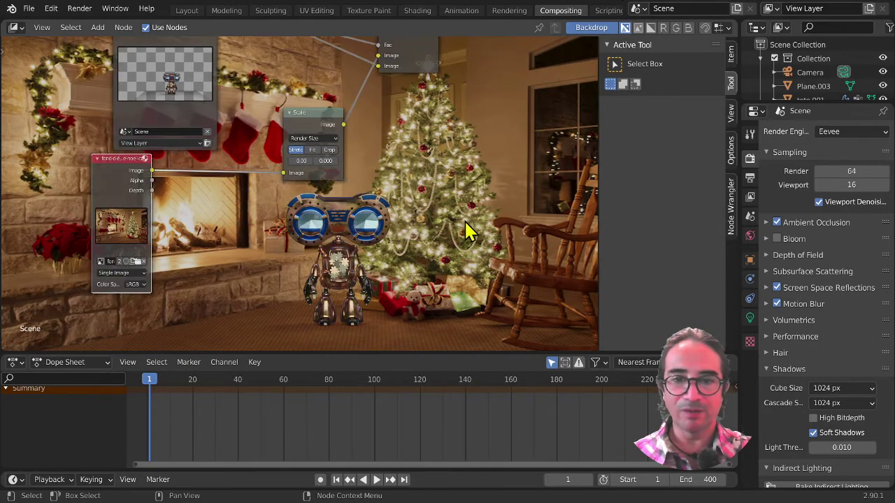
pyautogui.scroll(-4, 473, 218)
pyautogui.keyDown('ctrl'); pyautogui.moveTo(532, 215); pyautogui.dragTo(584, 170, button='middle'); pyautogui.keyUp('ctrl')
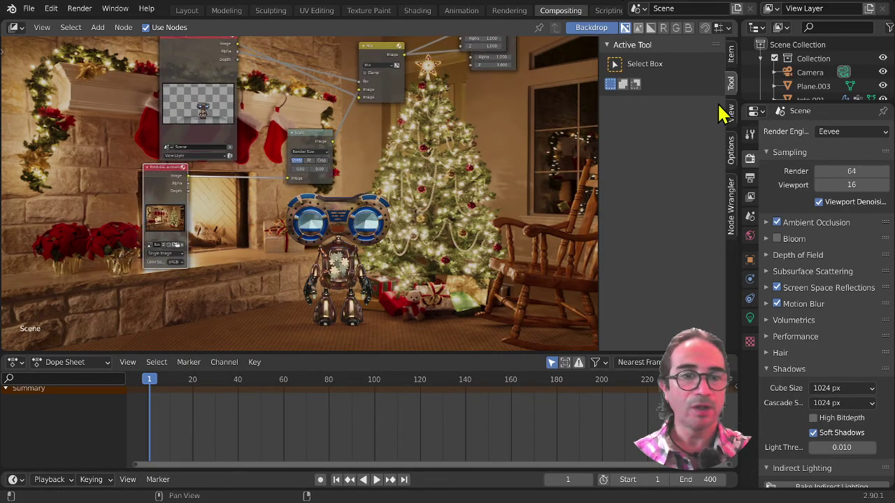
pyautogui.click(732, 156)
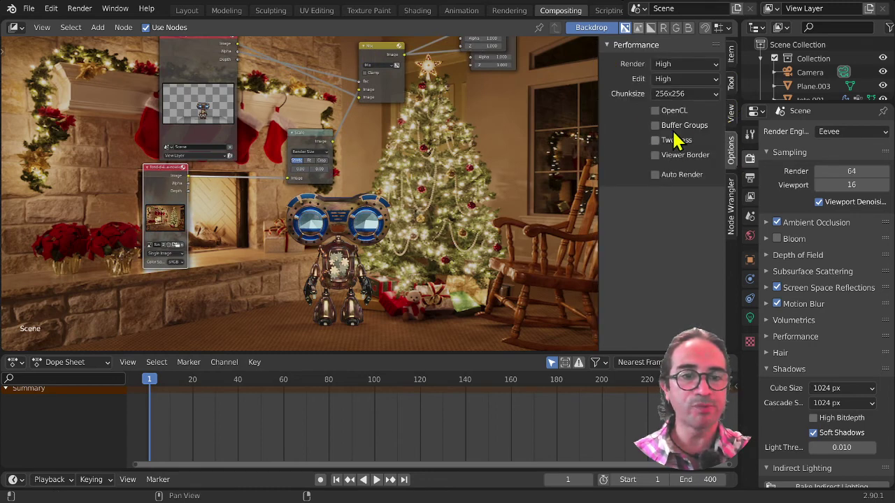
pyautogui.click(732, 84)
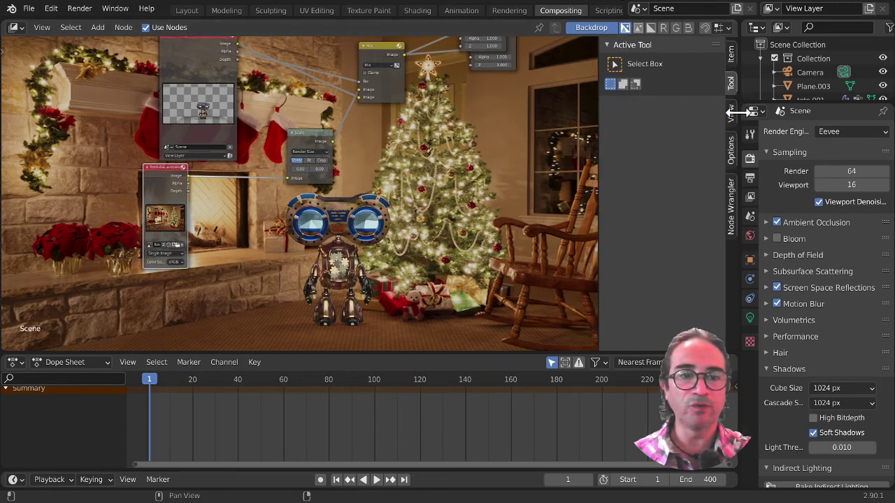
pyautogui.click(731, 117)
pyautogui.moveTo(690, 83)
pyautogui.mouseDown()
pyautogui.moveTo(658, 82)
pyautogui.moveTo(699, 78)
pyautogui.mouseUp()
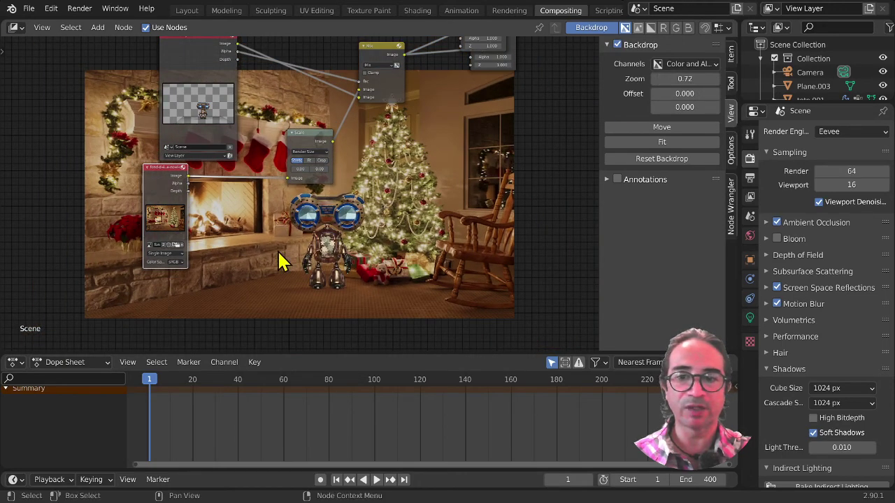
pyautogui.moveTo(308, 238); pyautogui.dragTo(320, 247, button='middle')
pyautogui.scroll(1, 320, 247)
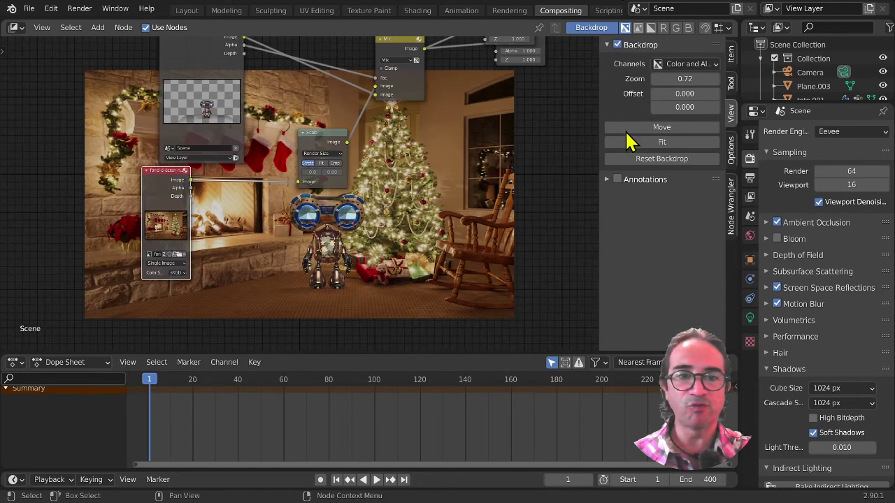
# - Move the backdrop to offset 149, -34 and place the Scale node between the background image and Mix nodes
pyautogui.click(668, 130)
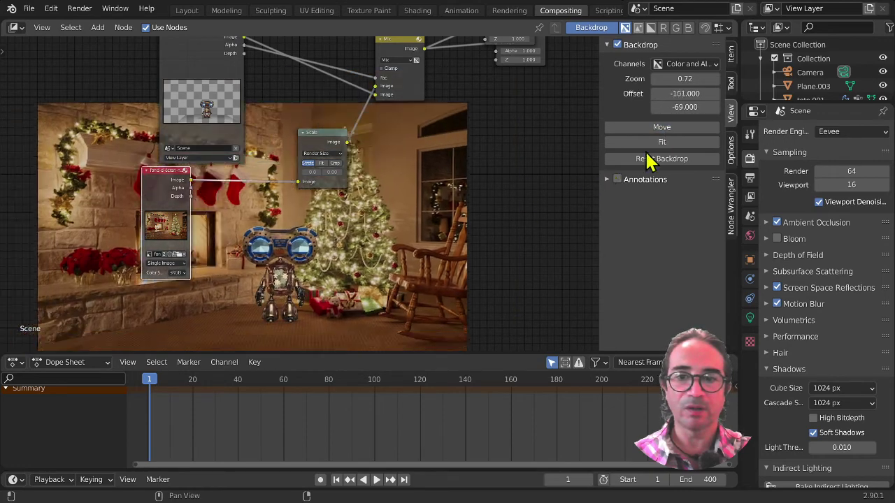
pyautogui.click(741, 144)
pyautogui.moveTo(371, 222); pyautogui.dragTo(276, 297, button='middle')
pyautogui.moveTo(238, 204); pyautogui.dragTo(225, 184)
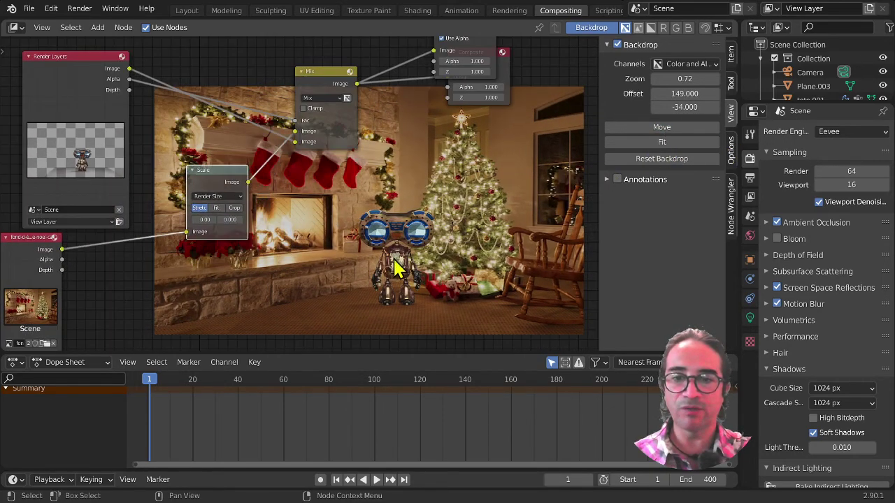
# - Play the animation up to frame 28 and render that frame through the compositor
pyautogui.press('space')
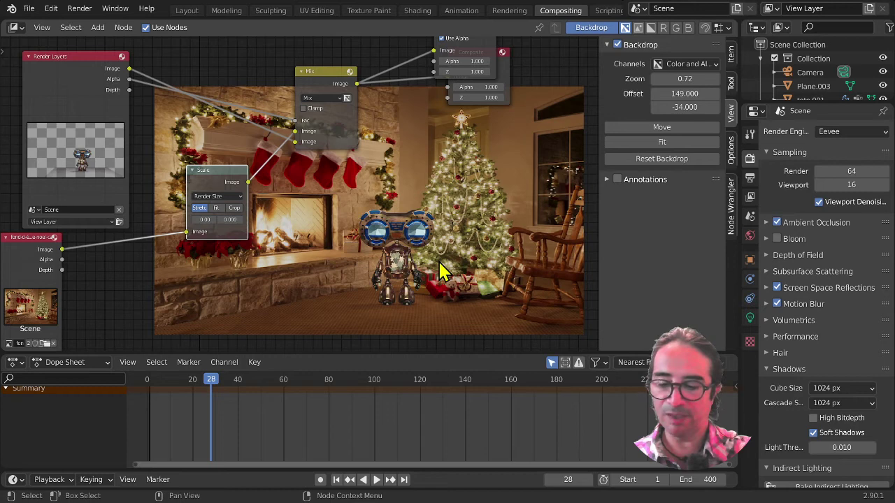
pyautogui.press('F12')
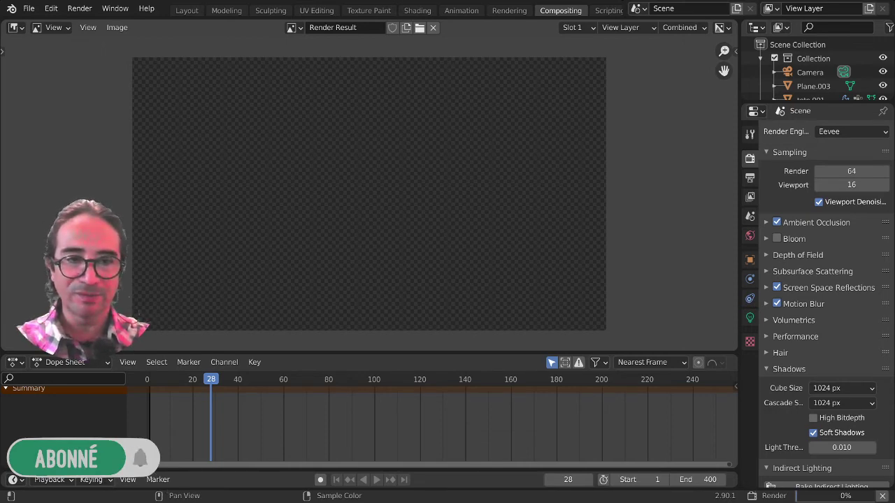
# - Show the scene's output properties in a wider panel, collapse Dimensions and expand the Encoding settings
pyautogui.click(748, 181)
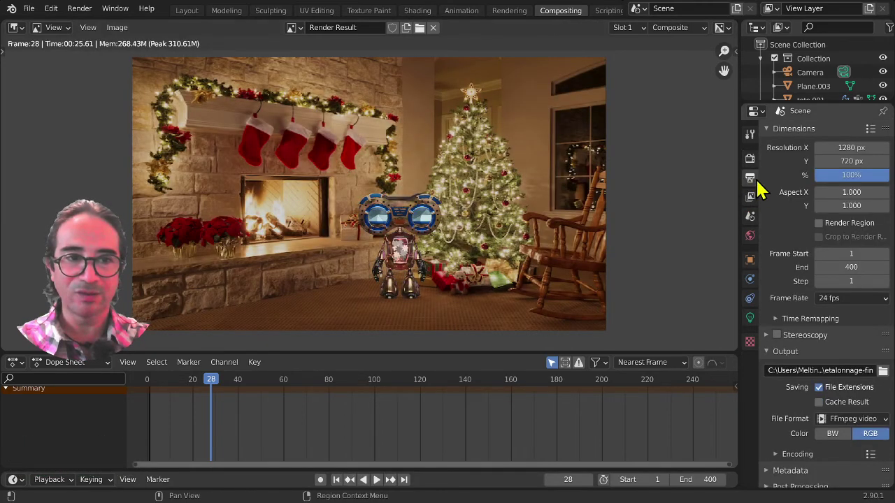
pyautogui.moveTo(739, 160); pyautogui.dragTo(672, 160)
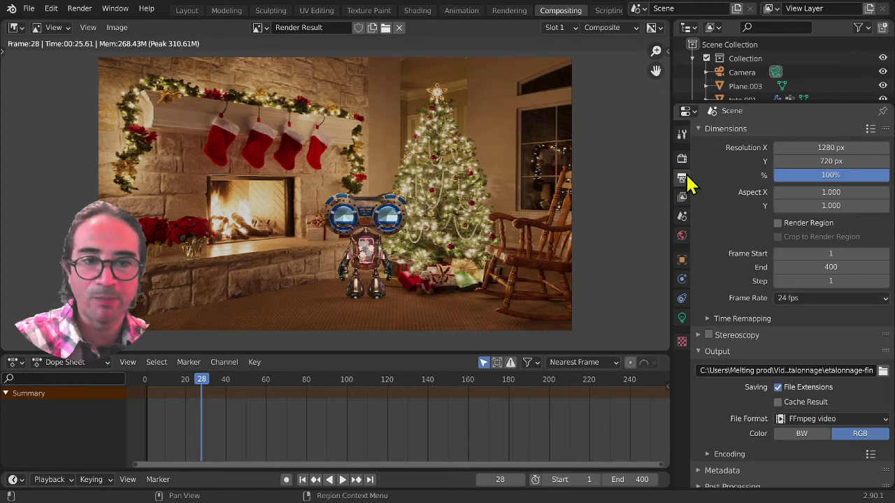
pyautogui.click(699, 129)
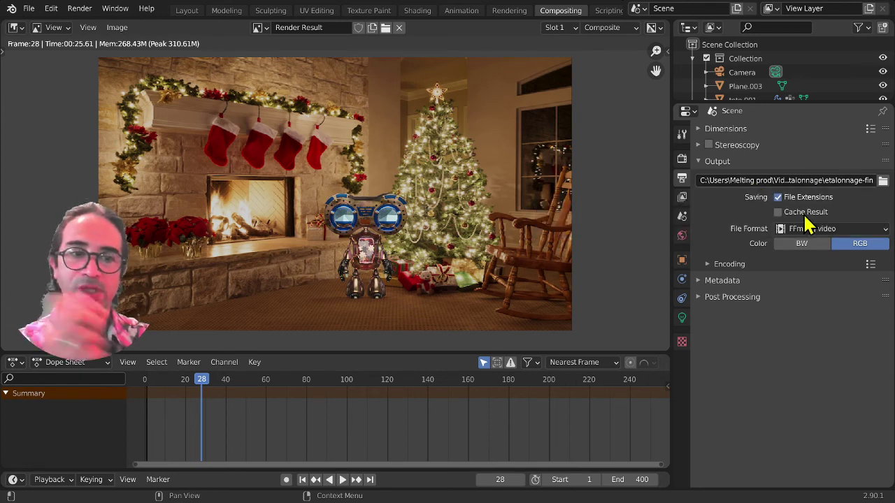
pyautogui.click(707, 265)
pyautogui.scroll(-3, 743, 292)
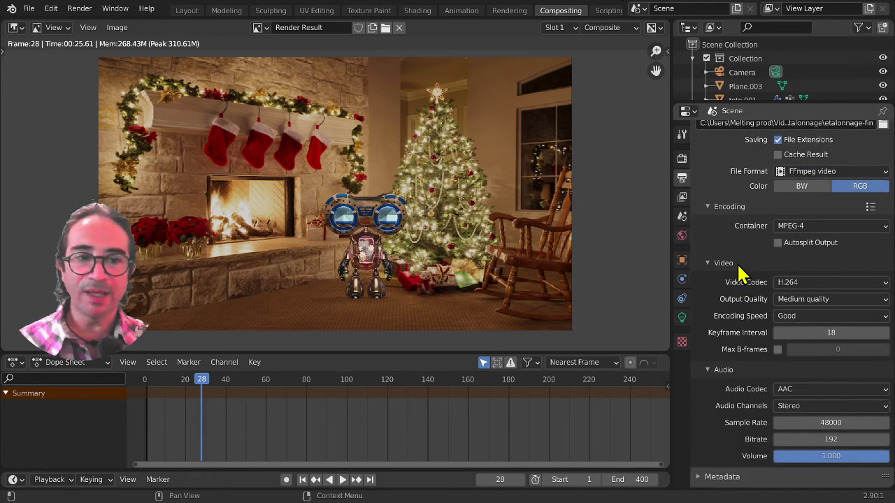
pyautogui.scroll(3, 780, 229)
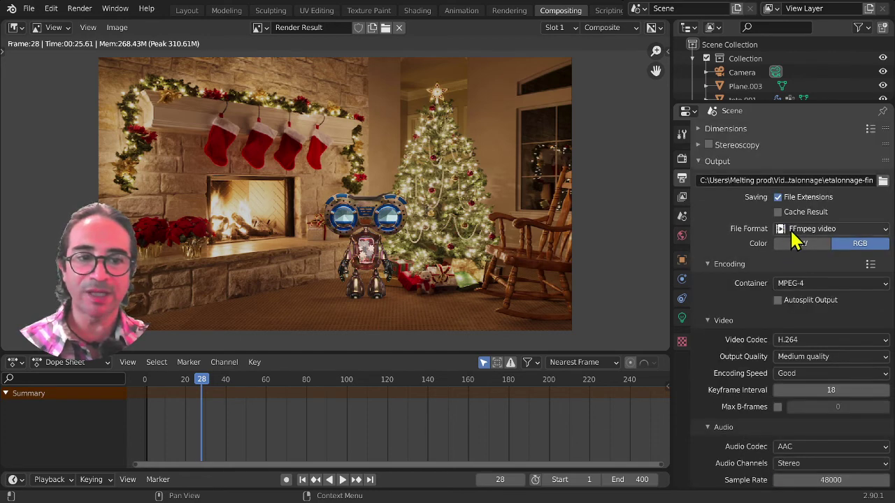
# - Try JPEG as the output file format, and return it to FFmpeg video
pyautogui.click(793, 231)
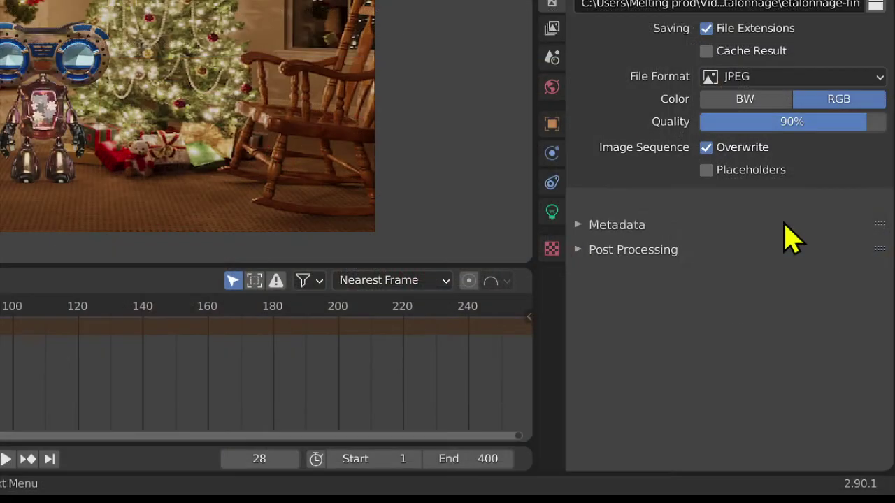
pyautogui.click(786, 83)
pyautogui.click(751, 201)
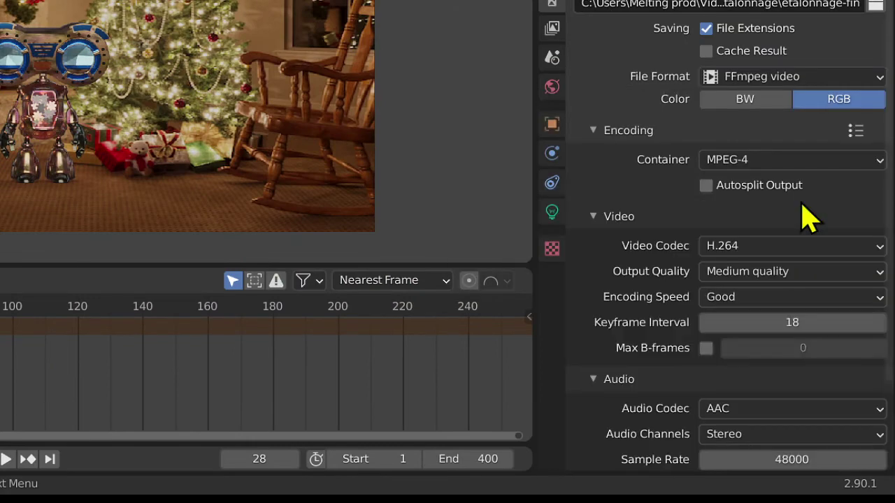
# - Check the container choices, keep MPEG-4, and review the video and audio encoding settings
pyautogui.scroll(-2, 699, 139)
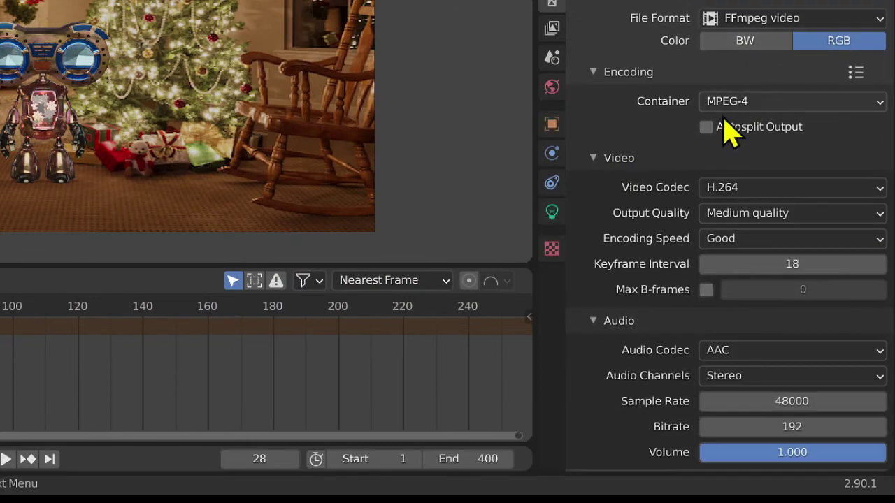
pyautogui.click(752, 106)
pyautogui.click(741, 109)
pyautogui.scroll(-2, 629, 108)
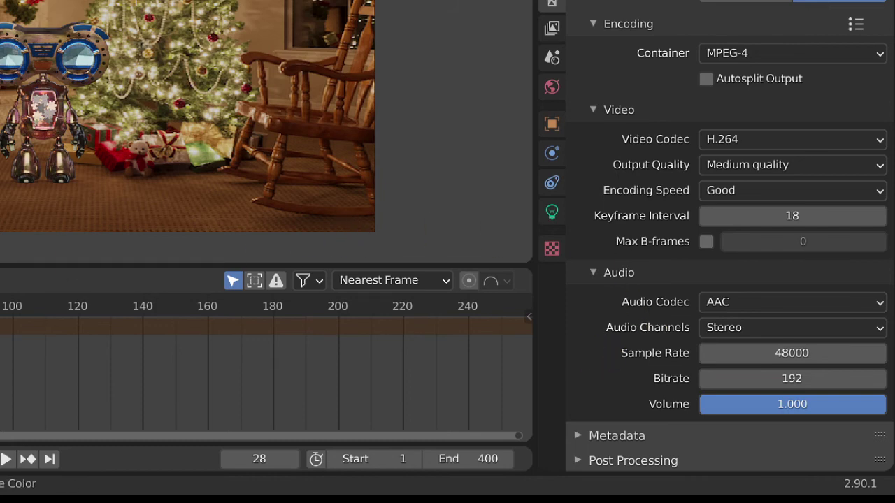
# - Split off a new area between the render image and the animation timeline, make it a Video Sequencer, and reduce its height
pyautogui.moveTo(1, 261); pyautogui.dragTo(1, 119)
pyautogui.click(2, 133)
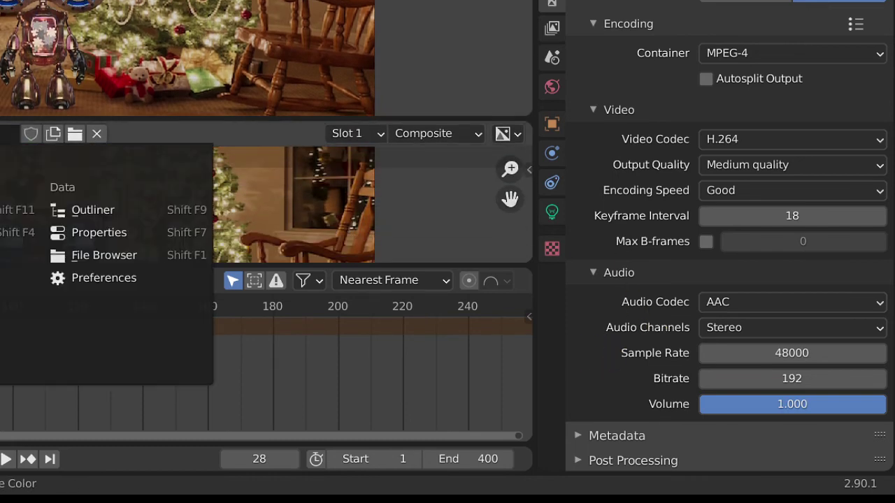
pyautogui.click(1, 346)
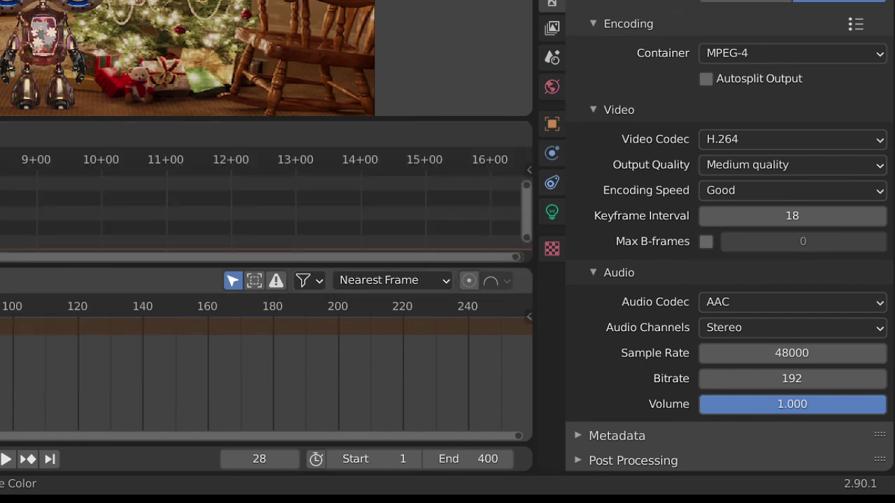
pyautogui.moveTo(1, 119); pyautogui.dragTo(1, 147)
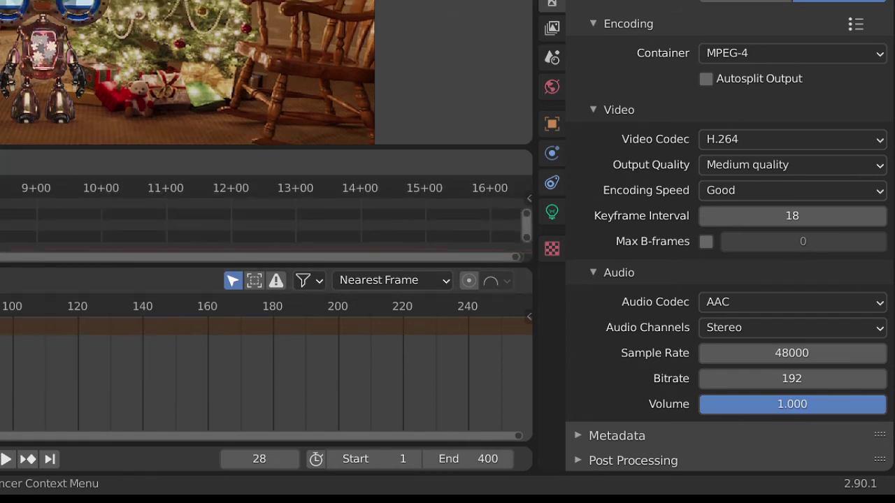
# - Add voilacetutorielesttermine.wav as a sound strip in the sequencer and move it near the start of the timeline
pyautogui.moveTo(1, 224); pyautogui.dragTo(7, 224, button='middle')
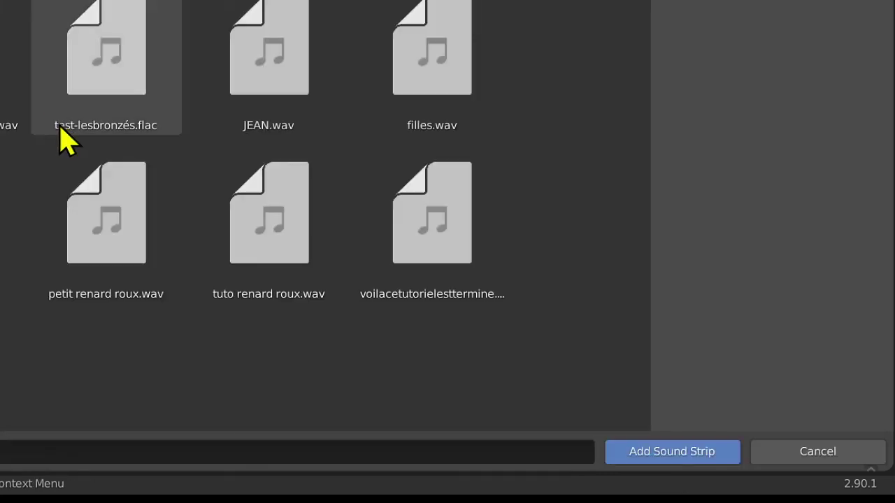
pyautogui.doubleClick(458, 194)
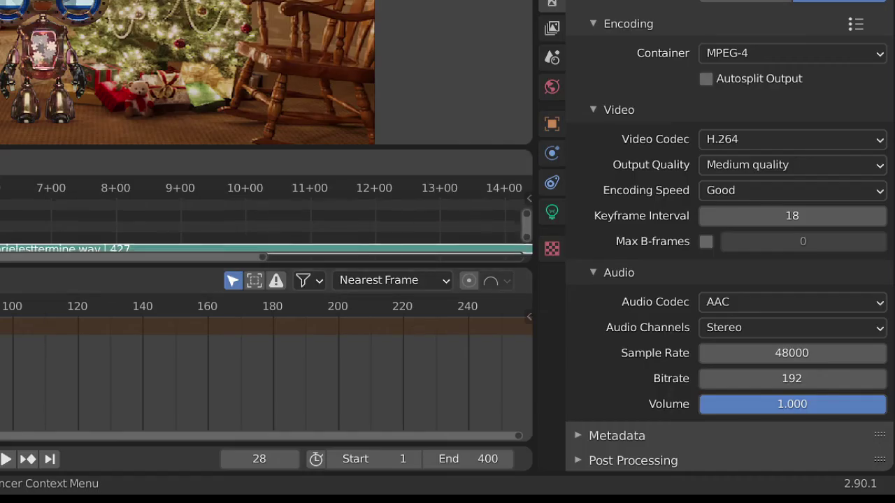
pyautogui.press('g')
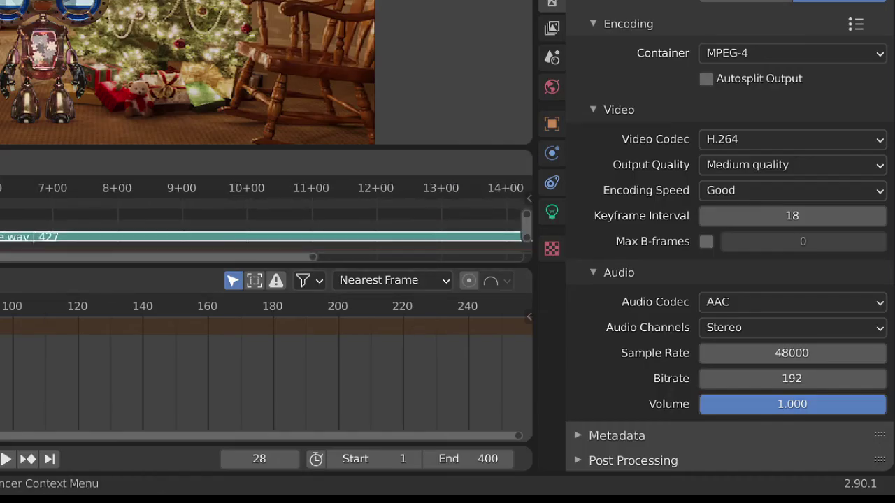
# - Play the animation with the sound strip up to frame 86 and view the strip's full length
pyautogui.press('space')
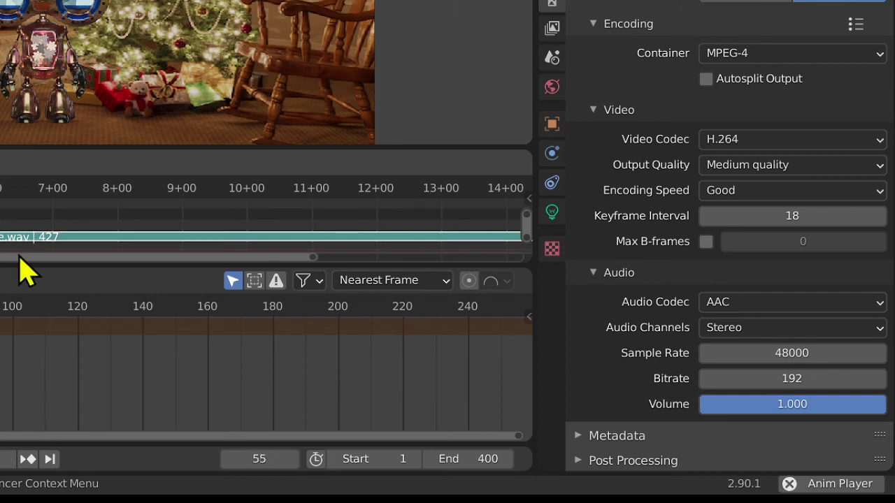
pyautogui.press('space')
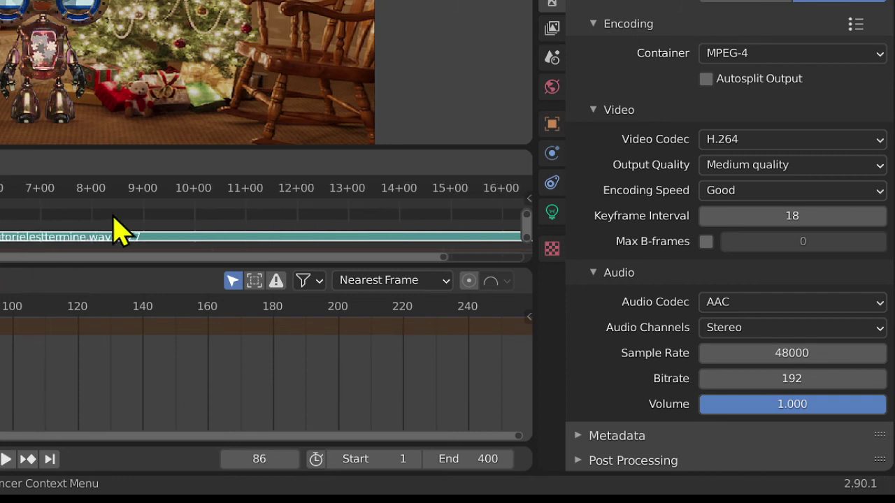
pyautogui.scroll(-4, 116, 230)
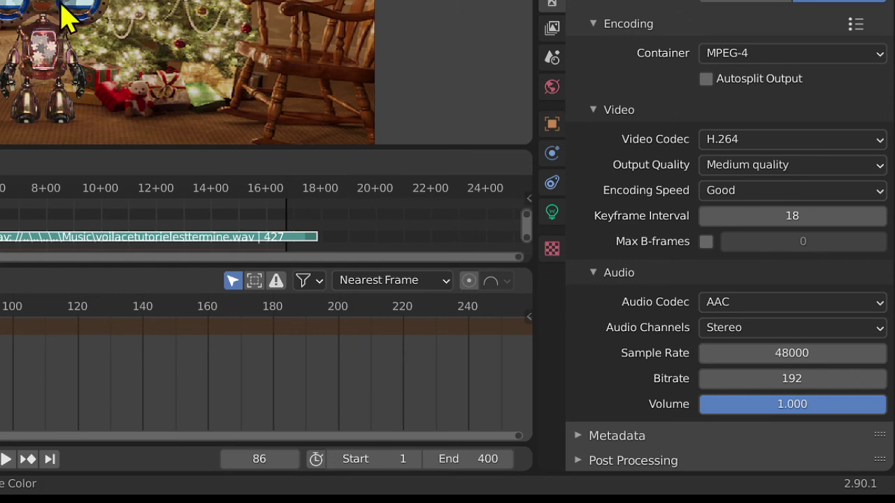
pyautogui.scroll(-2, 175, 59)
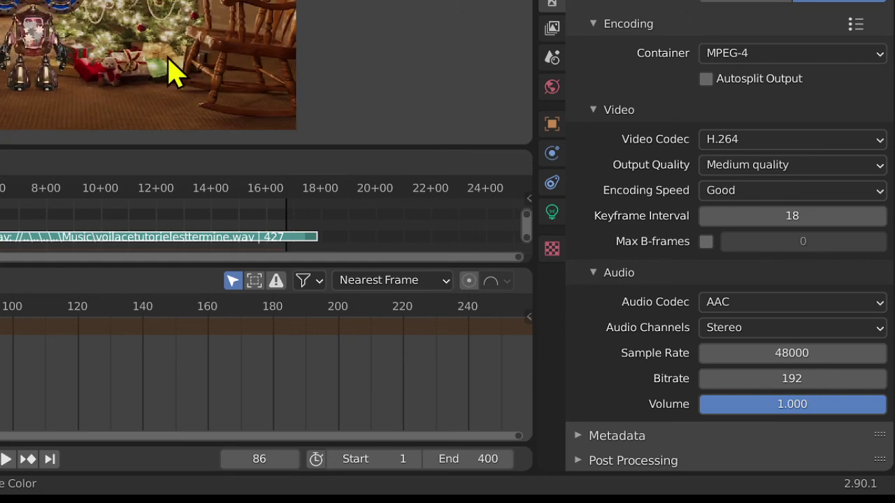
pyautogui.scroll(3, 104, 83)
pyautogui.scroll(-2, 115, 105)
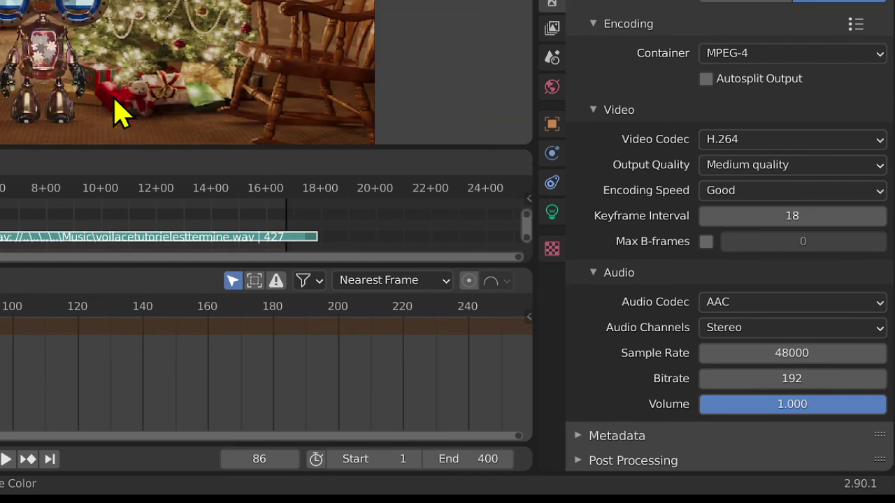
pyautogui.moveTo(120, 114); pyautogui.dragTo(132, 100, button='middle')
pyautogui.scroll(-1, 122, 65)
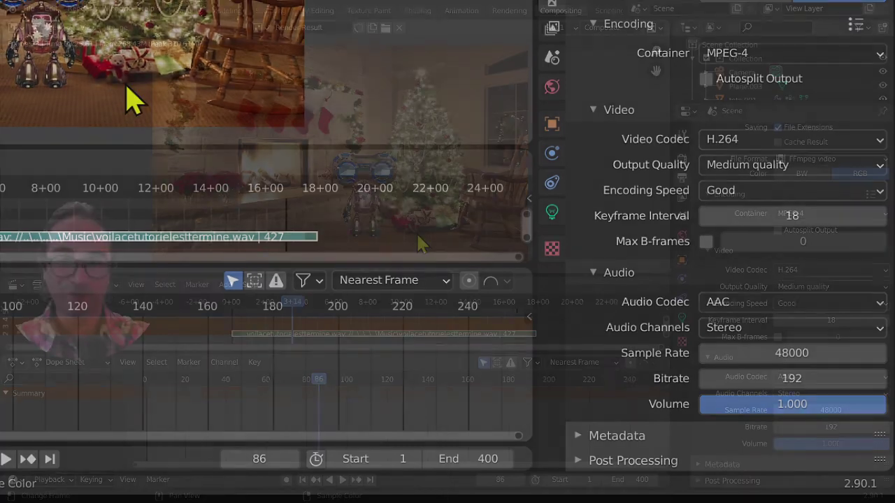